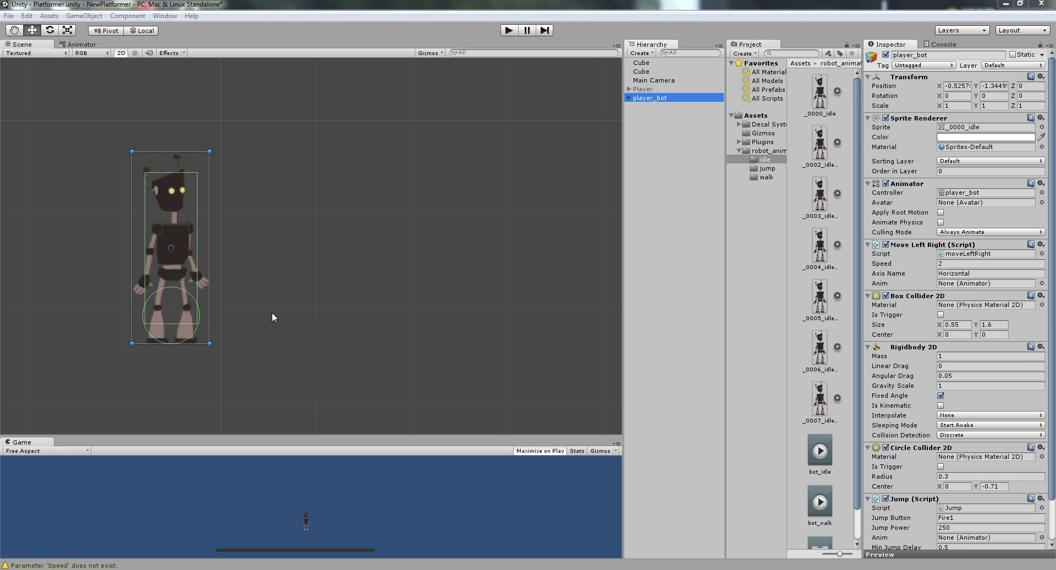
Play-test the scene by walking the robot right and left and making it jump, and stop the game
{"action": "middle_click_drag", "start_coordinate": [254, 318], "coordinate": [417, 251]}
{"action": "scroll", "coordinate": [427, 271], "scroll_direction": "down", "scroll_amount": 1}
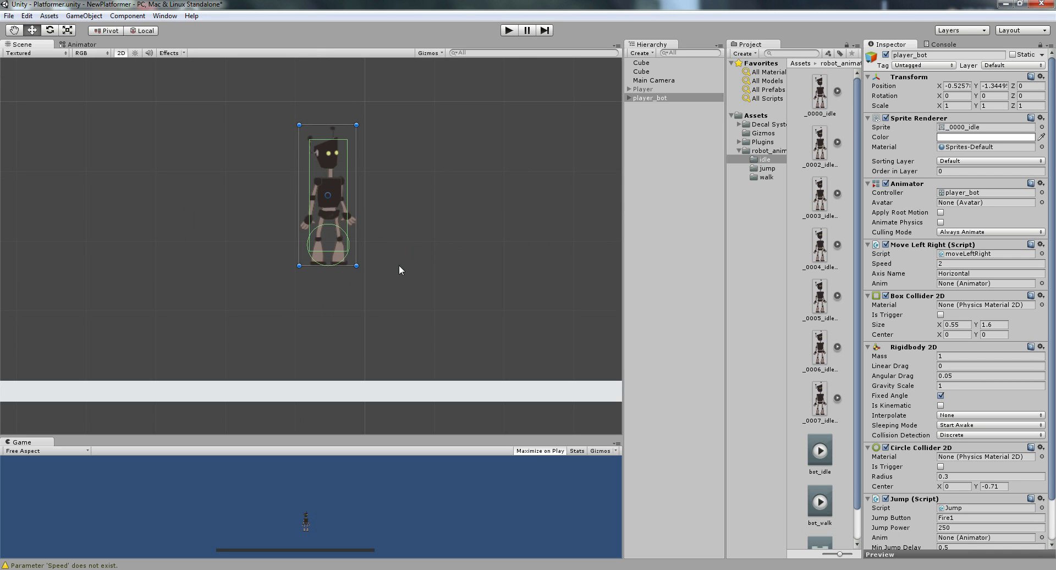
{"action": "left_click", "coordinate": [508, 31]}
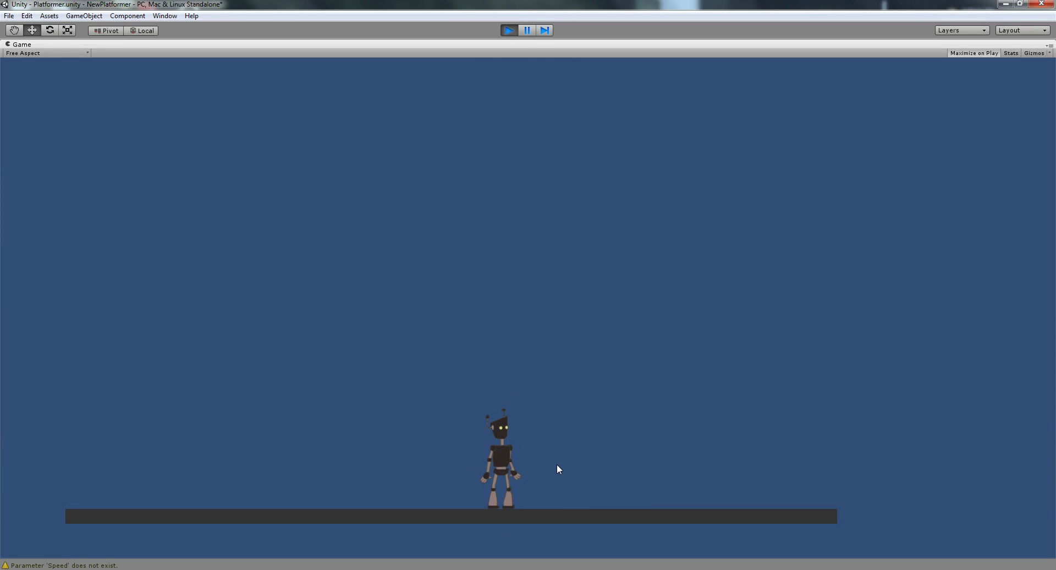
{"action": "key", "text": "Right"}
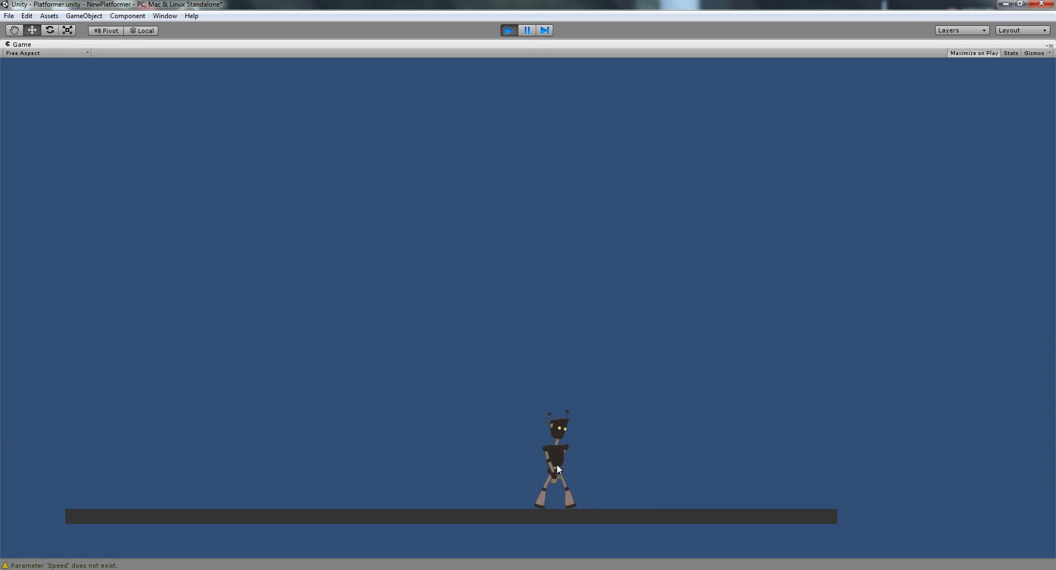
{"action": "key", "text": "Left"}
{"action": "key", "text": "Left"}
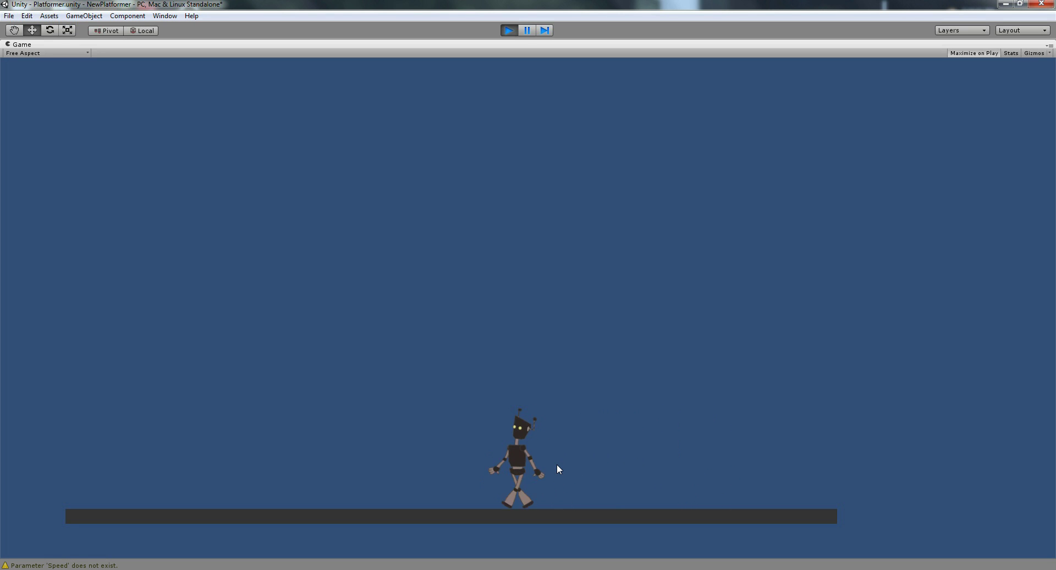
{"action": "key", "text": "Left"}
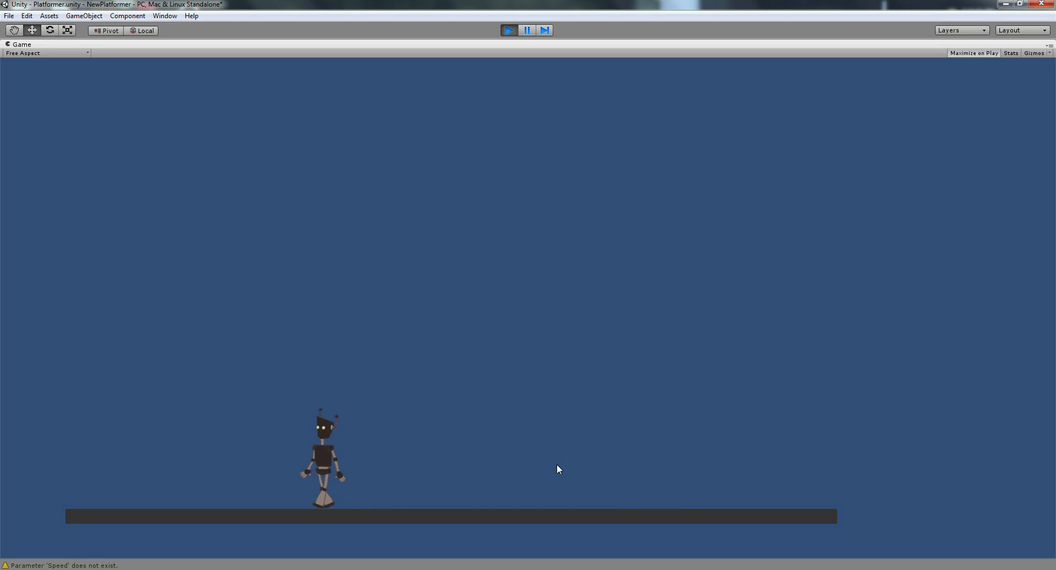
{"action": "key", "text": "Right"}
{"action": "key", "text": "space"}
{"action": "key", "text": "Right"}
{"action": "key", "text": "space"}
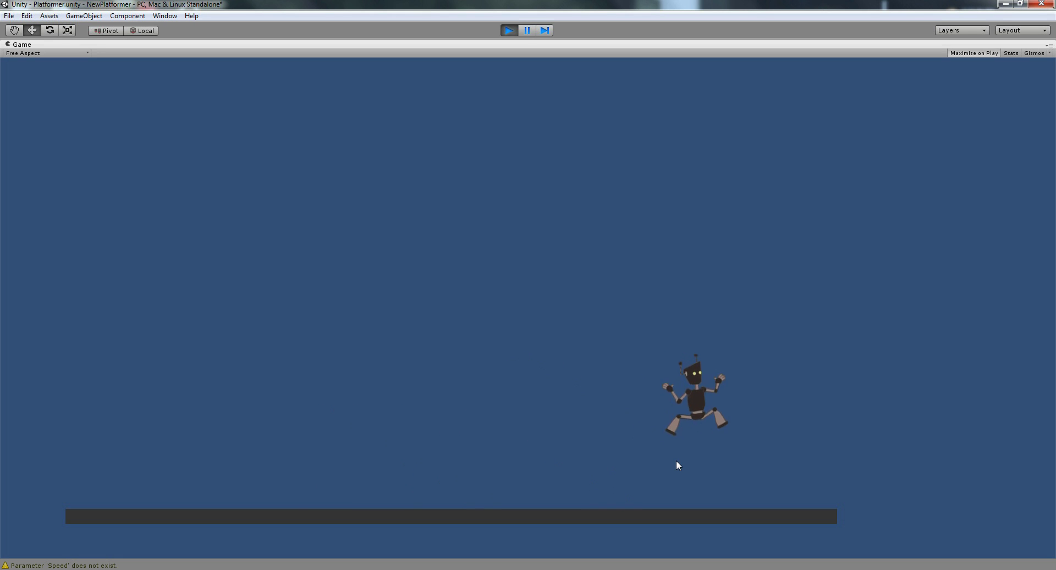
{"action": "key", "text": "Left"}
{"action": "key", "text": "space"}
{"action": "key", "text": "space"}
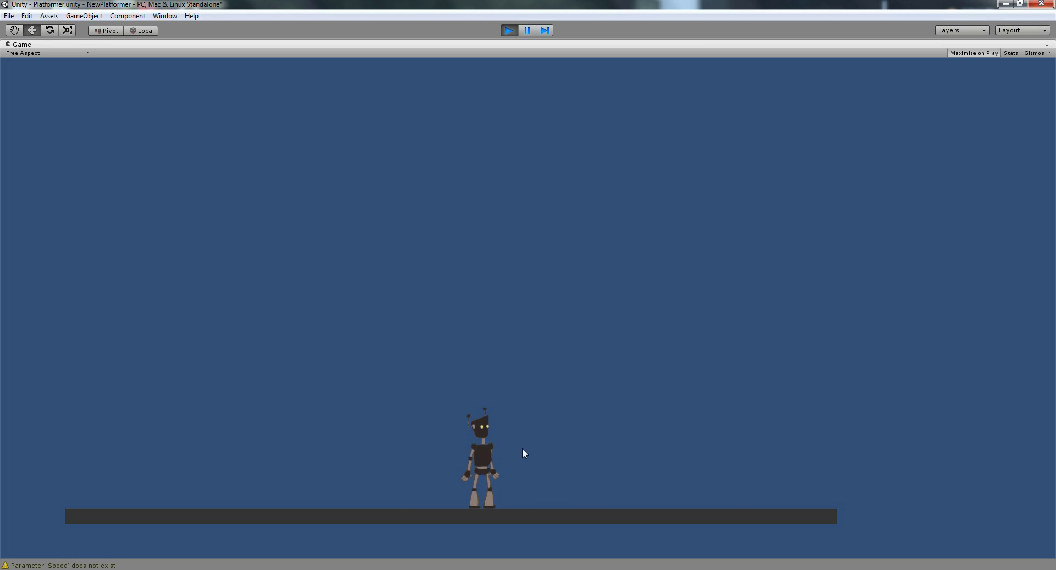
{"action": "left_click", "coordinate": [508, 30]}
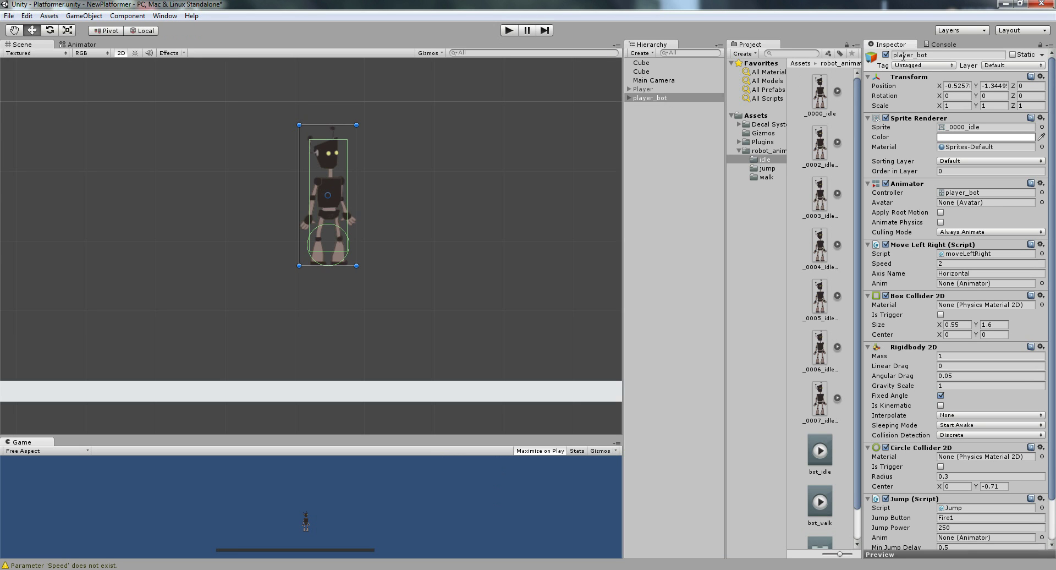
Deactivate the player_bot object and collapse the robot animation folder in the project assets
{"action": "left_click", "coordinate": [885, 54]}
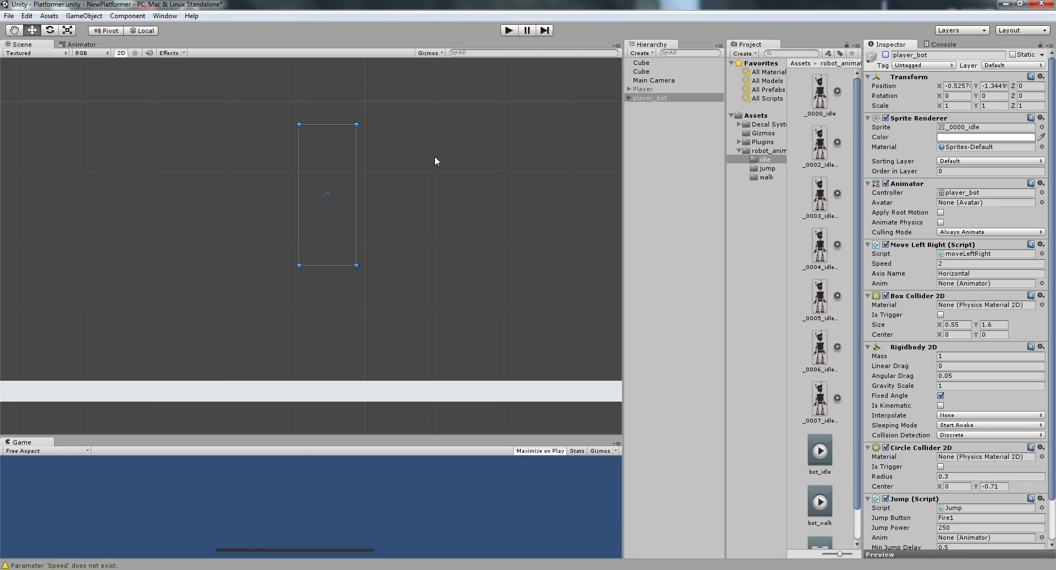
{"action": "left_click", "coordinate": [739, 151]}
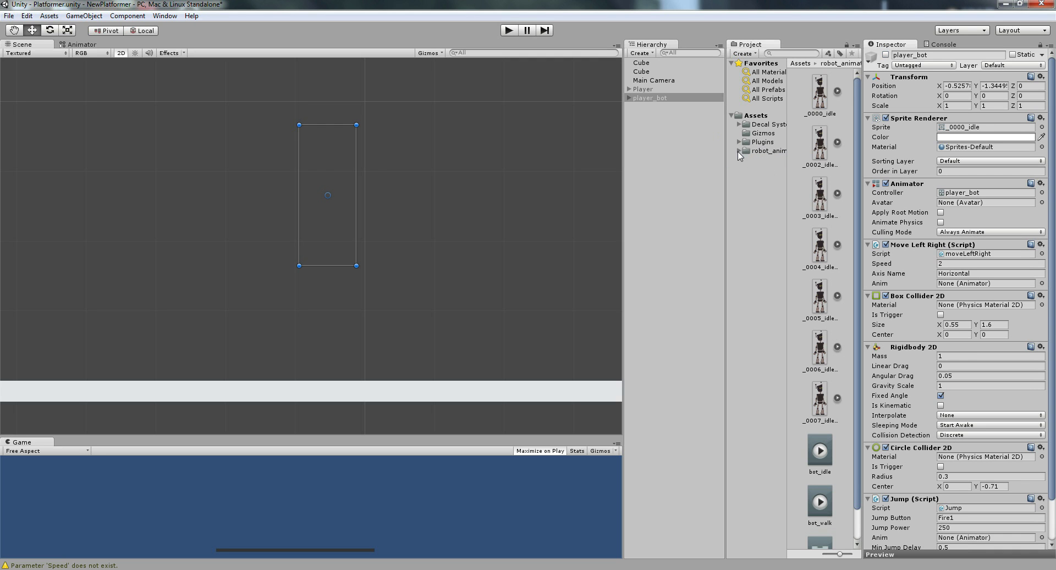
{"action": "left_click", "coordinate": [204, 238]}
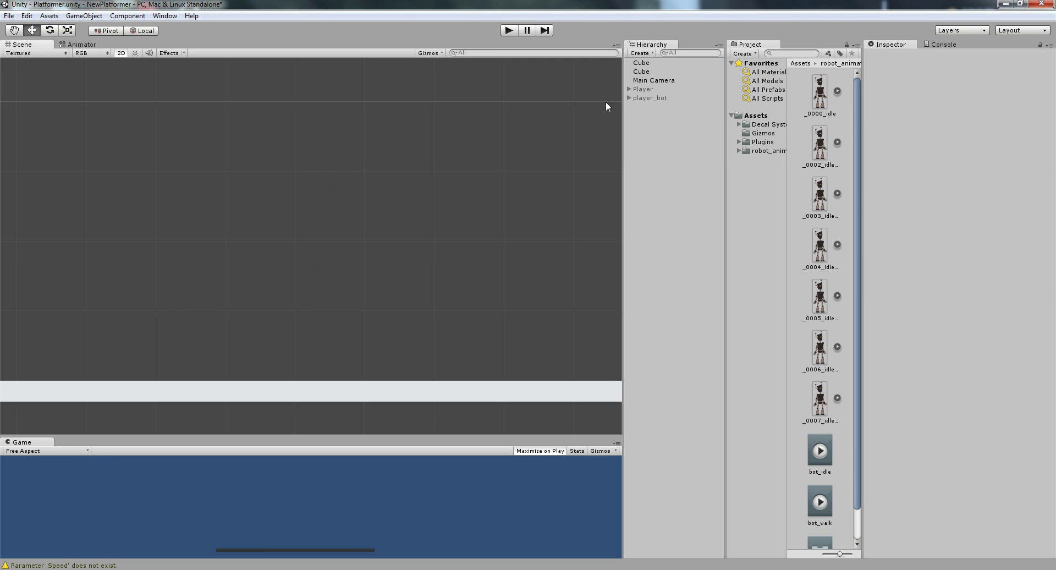
Create a new folder named videoSprites in the project's Assets folder
{"action": "left_click", "coordinate": [758, 115]}
{"action": "right_click", "coordinate": [758, 115]}
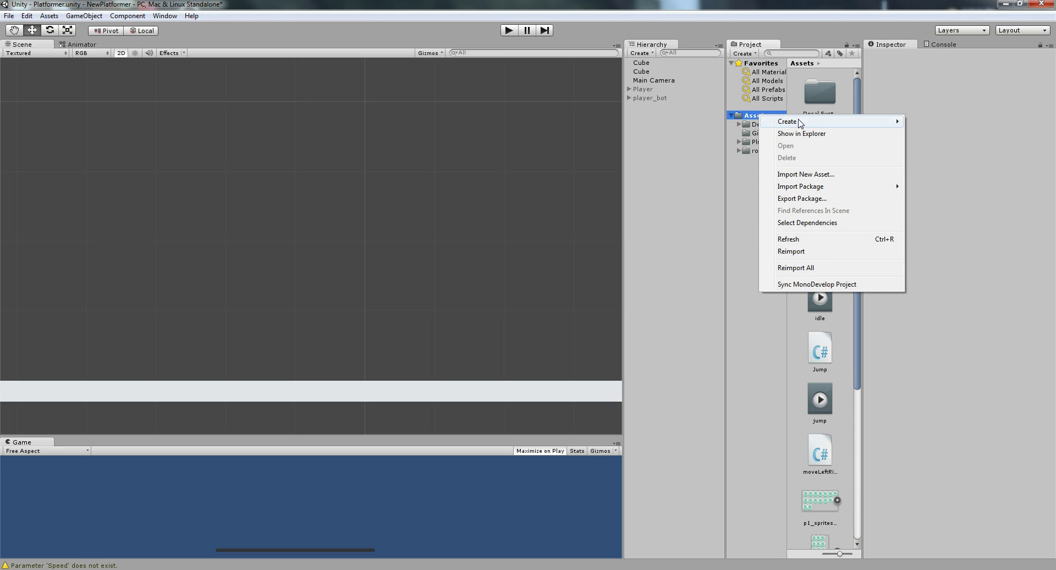
{"action": "left_click", "coordinate": [760, 117]}
{"action": "right_click", "coordinate": [760, 116]}
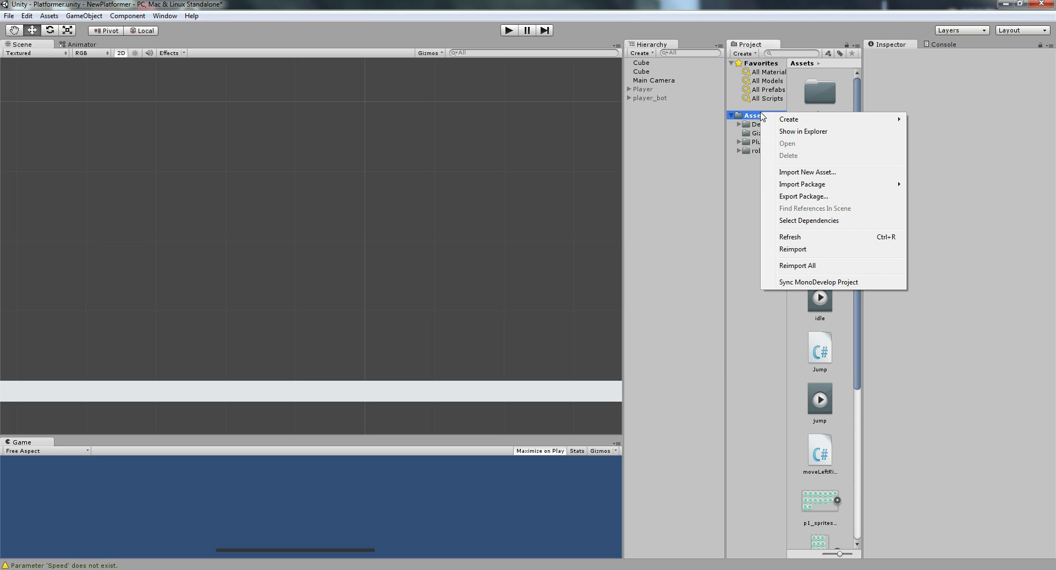
{"action": "mouse_move", "coordinate": [787, 119]}
{"action": "left_click", "coordinate": [711, 119]}
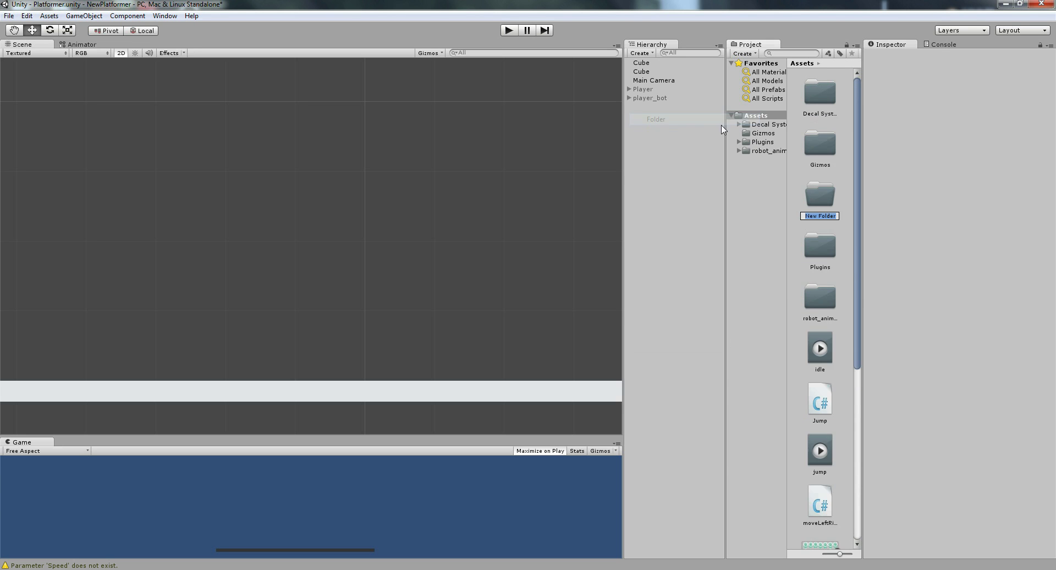
{"action": "type", "text": "videoSprites"}
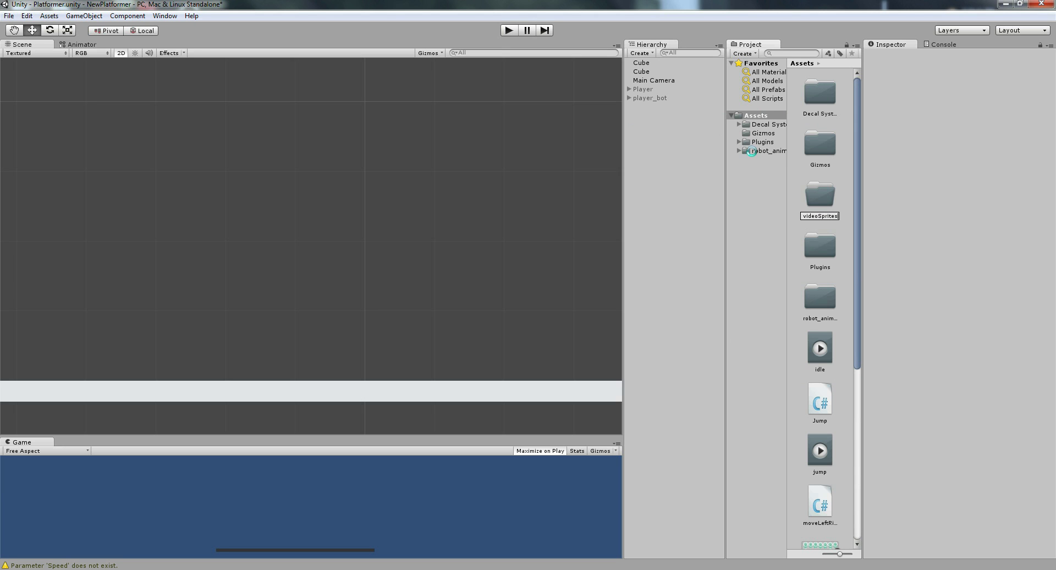
{"action": "key", "text": "Return"}
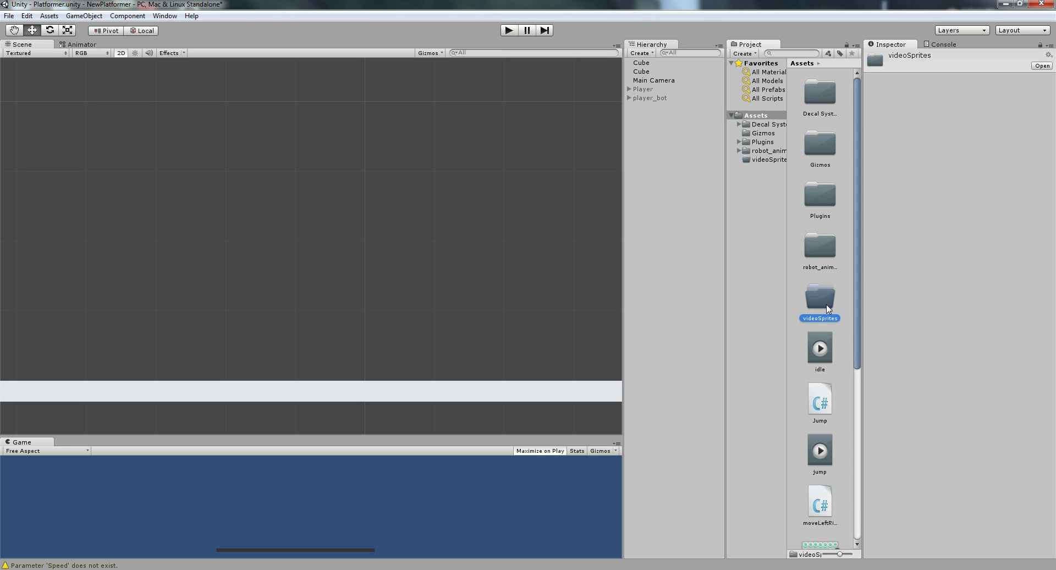
Import the idle, jump and walk folders from the file explorer into videoSprites and open that folder
{"action": "left_click", "coordinate": [24, 562]}
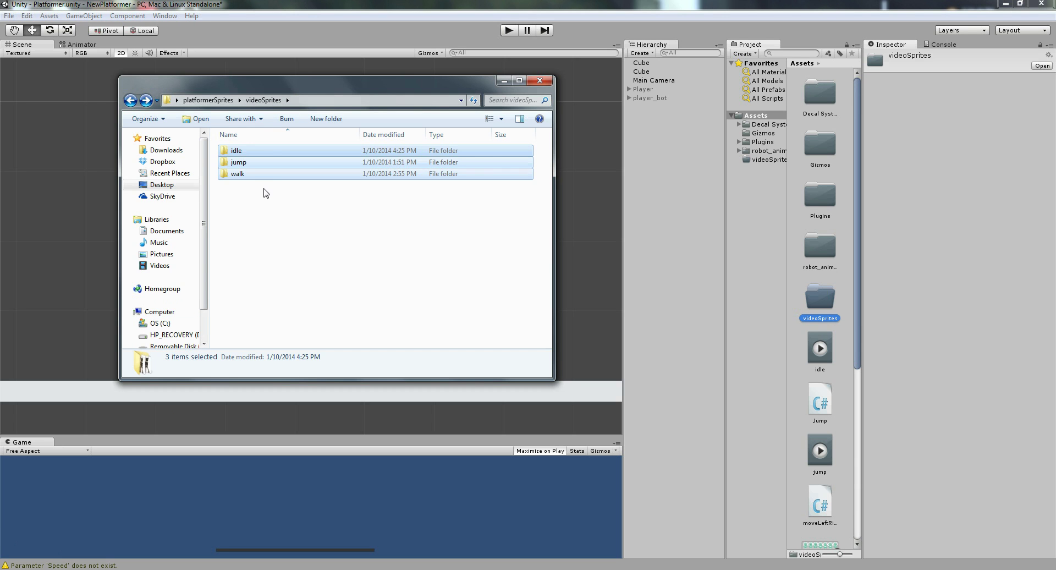
{"action": "left_click_drag", "start_coordinate": [278, 196], "coordinate": [818, 297]}
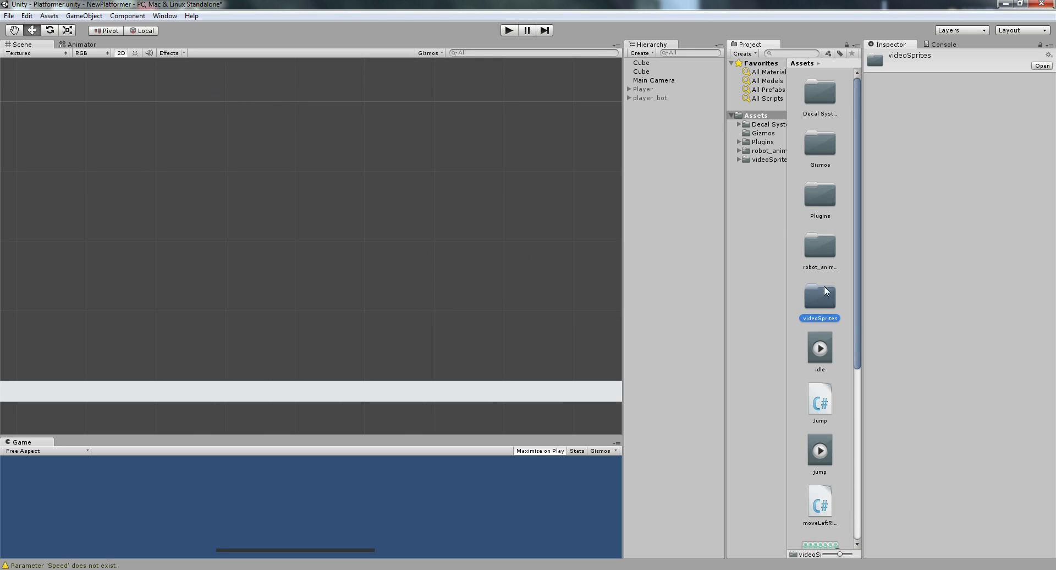
{"action": "double_click", "coordinate": [825, 295]}
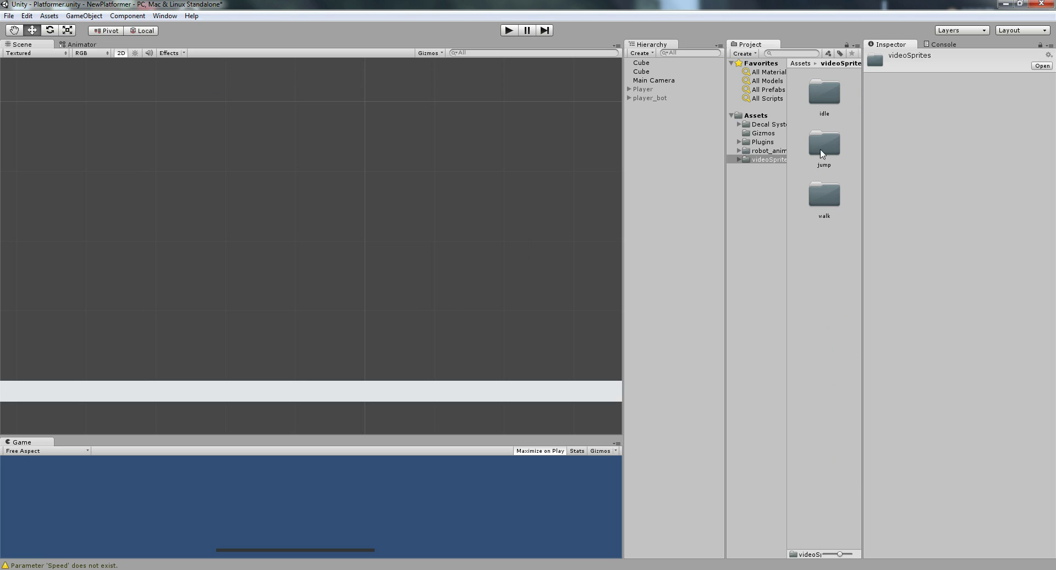
Place the _0000_idle sprite from the videoSprites idle folder into the scene above the white platform
{"action": "double_click", "coordinate": [823, 89]}
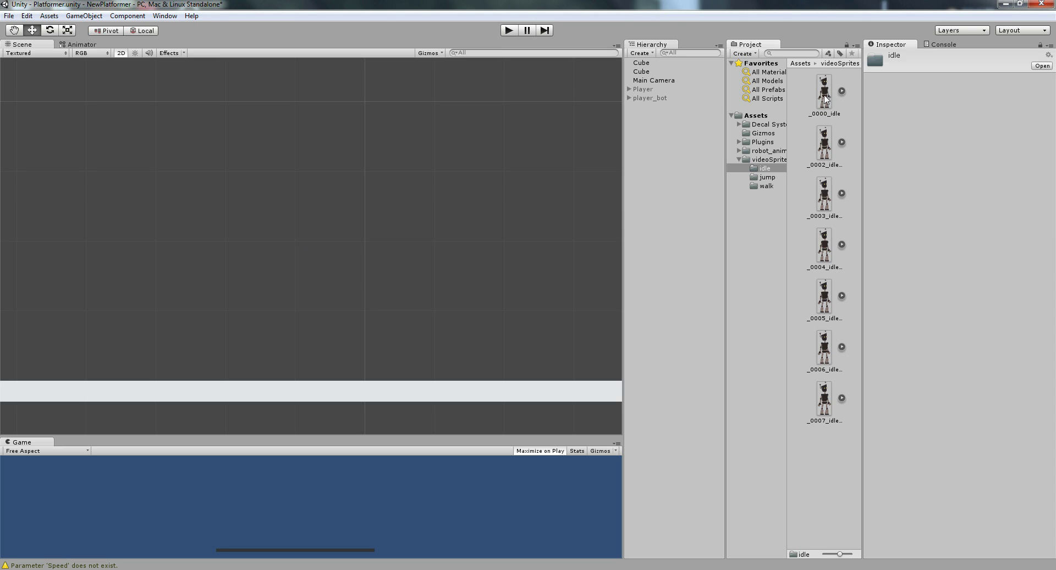
{"action": "left_click_drag", "start_coordinate": [825, 102], "coordinate": [359, 186]}
{"action": "mouse_move", "coordinate": [353, 150]}
{"action": "left_mouse_down"}
{"action": "mouse_move", "coordinate": [338, 170]}
{"action": "mouse_move", "coordinate": [321, 148]}
{"action": "mouse_move", "coordinate": [336, 141]}
{"action": "left_mouse_up"}
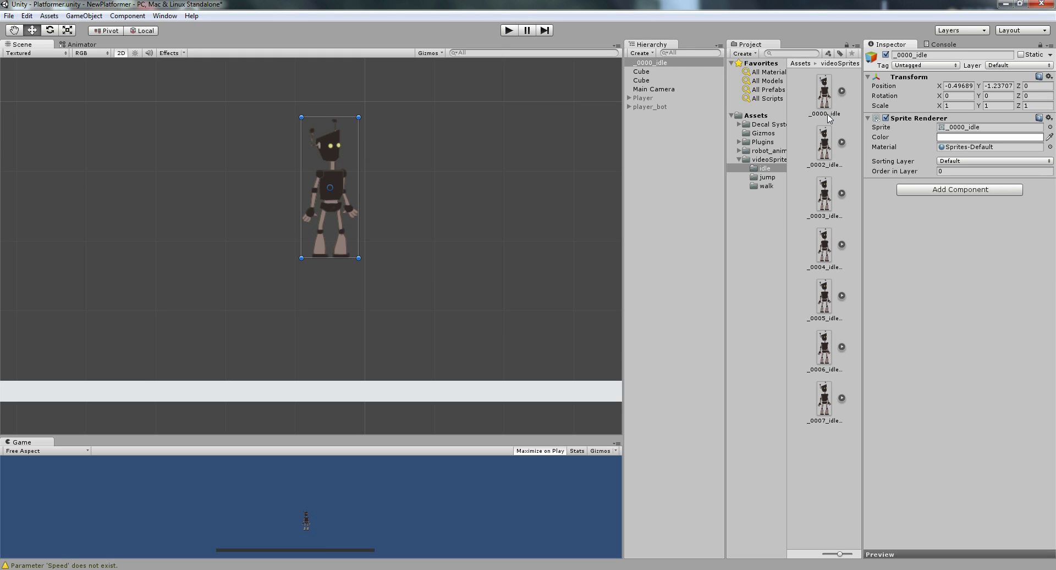
Rename the _0000_idle object to playerBOT and shift it slightly to the right in the scene
{"action": "right_click", "coordinate": [666, 65]}
{"action": "left_click", "coordinate": [709, 101]}
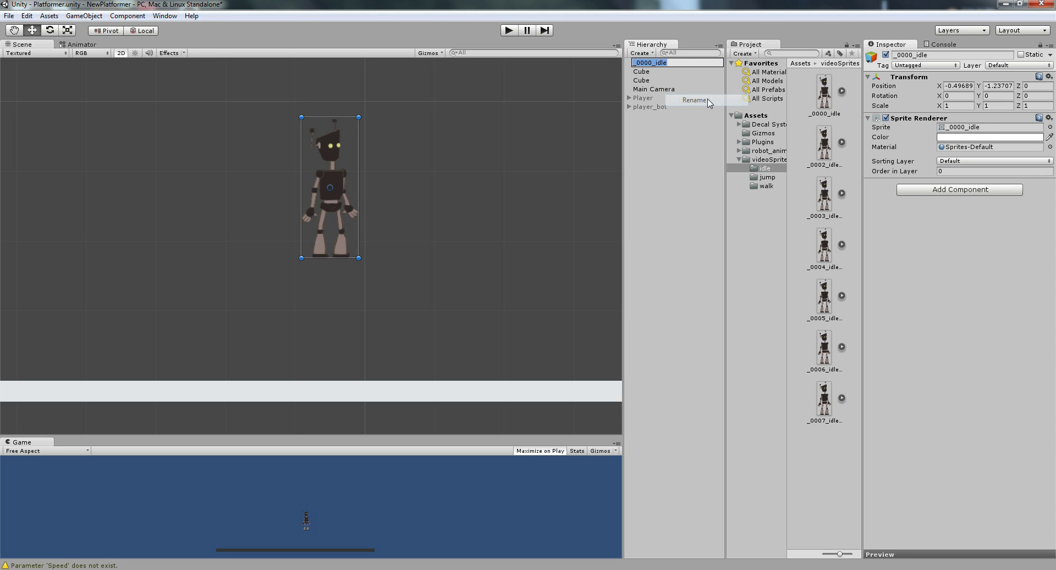
{"action": "type", "text": "playerBOT"}
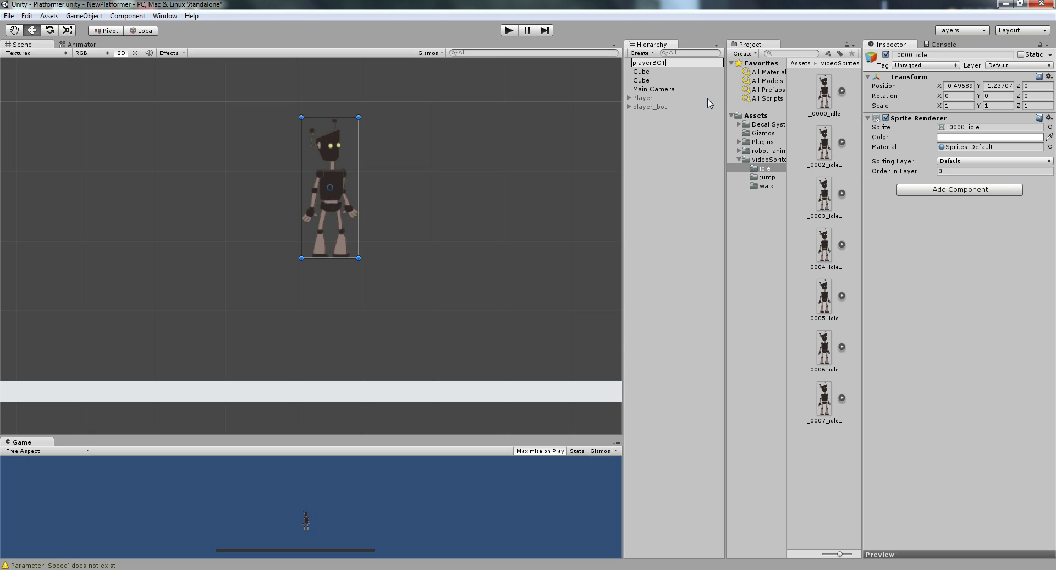
{"action": "key", "text": "Return"}
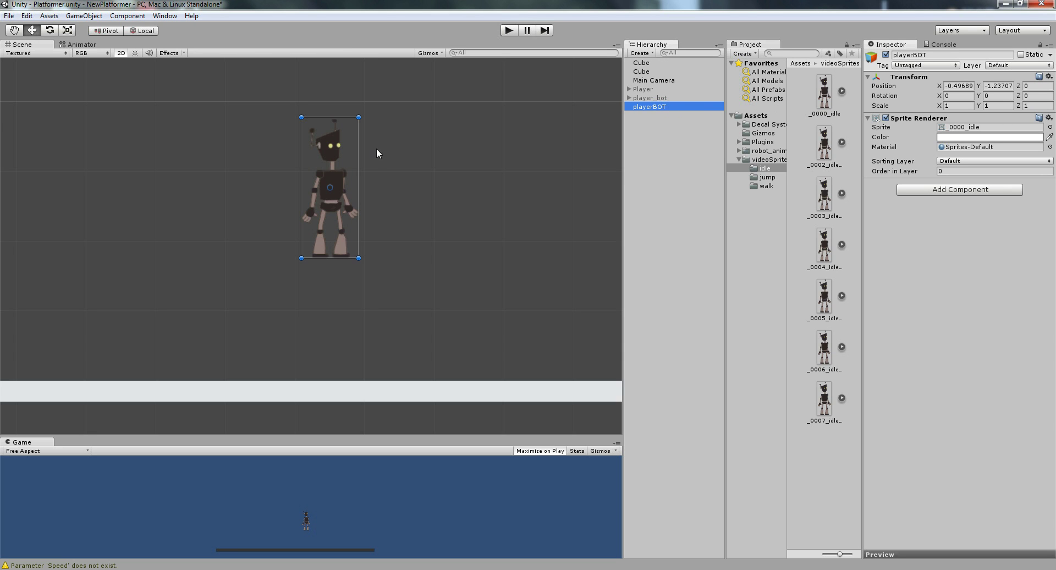
{"action": "mouse_move", "coordinate": [341, 149]}
{"action": "left_mouse_down"}
{"action": "mouse_move", "coordinate": [368, 159]}
{"action": "mouse_move", "coordinate": [360, 146]}
{"action": "left_mouse_up"}
Open the Animation window for playerBOT, move it slightly down and make it wider
{"action": "left_click", "coordinate": [682, 108]}
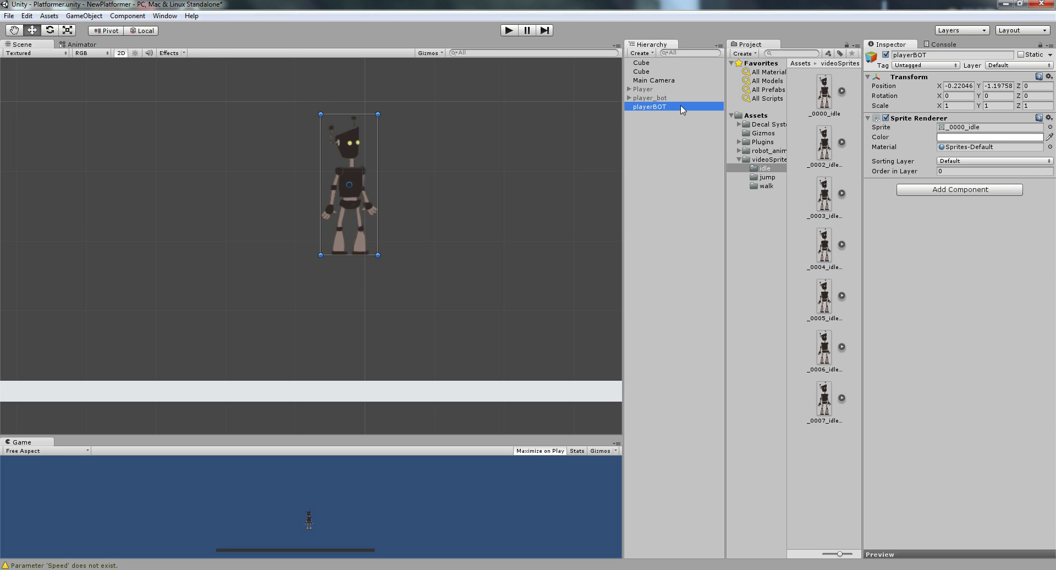
{"action": "left_click", "coordinate": [162, 16]}
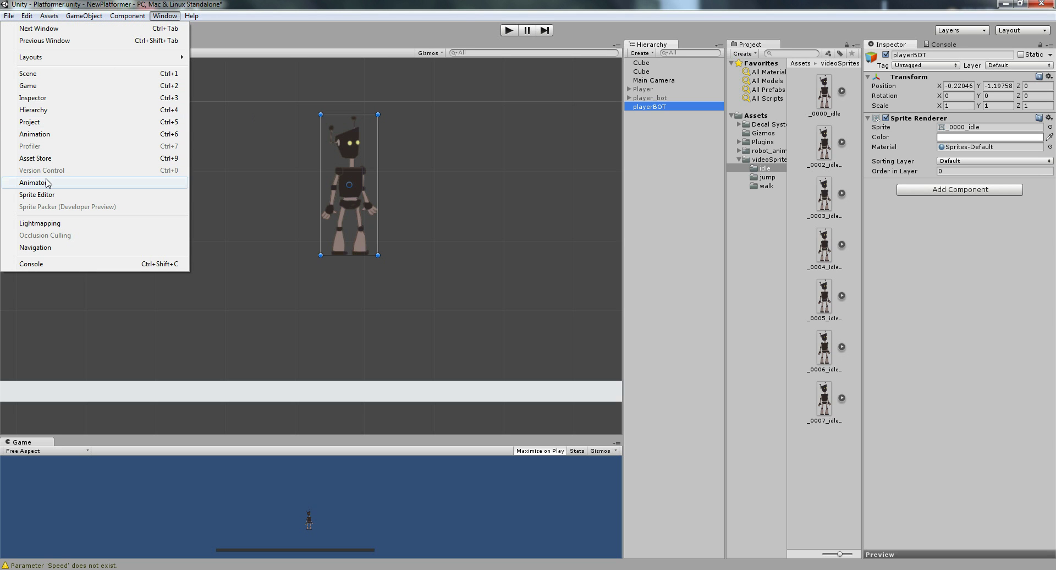
{"action": "left_click", "coordinate": [71, 135]}
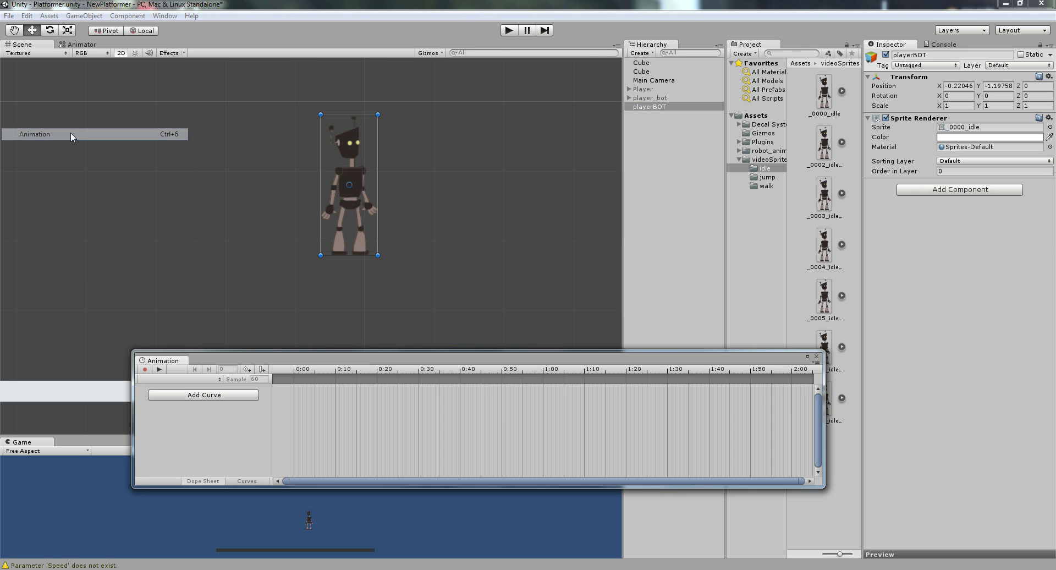
{"action": "left_click_drag", "start_coordinate": [393, 361], "coordinate": [402, 381]}
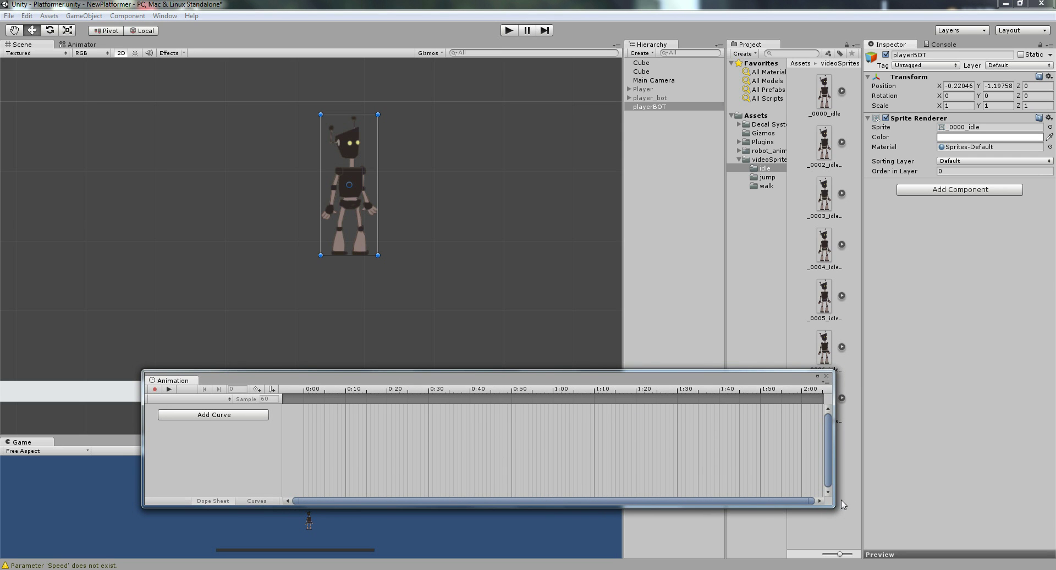
{"action": "left_click_drag", "start_coordinate": [833, 504], "coordinate": [926, 420]}
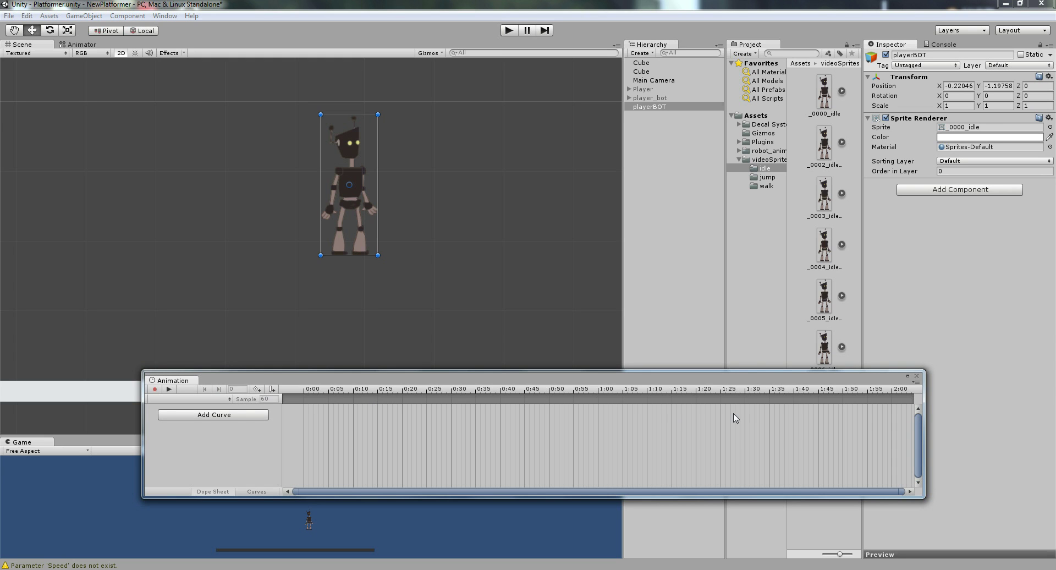
Create a new animation clip for playerBOT and save it as idle.anim in the videoSprites folder
{"action": "left_click", "coordinate": [191, 399]}
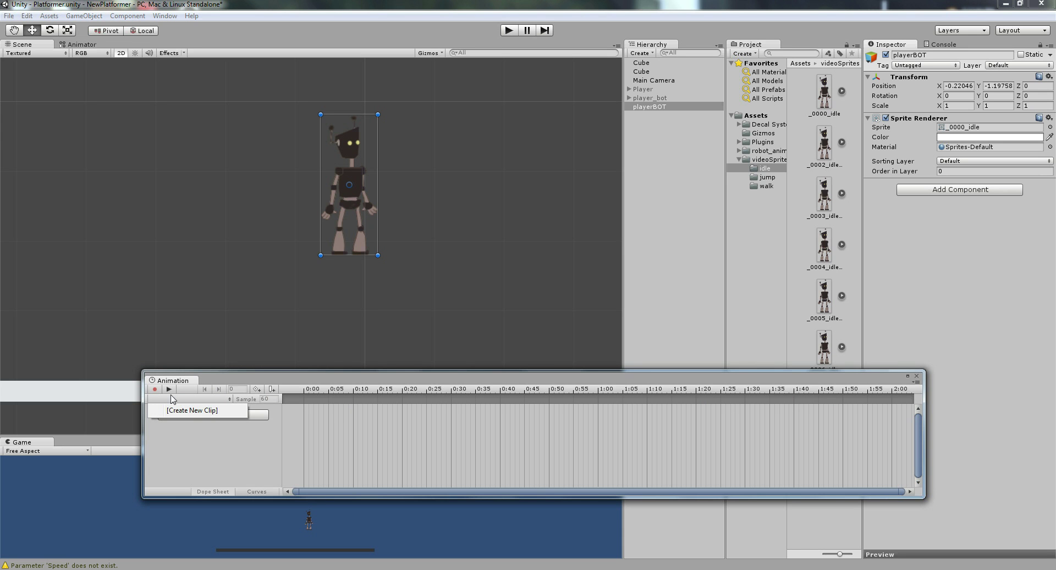
{"action": "left_click", "coordinate": [192, 410]}
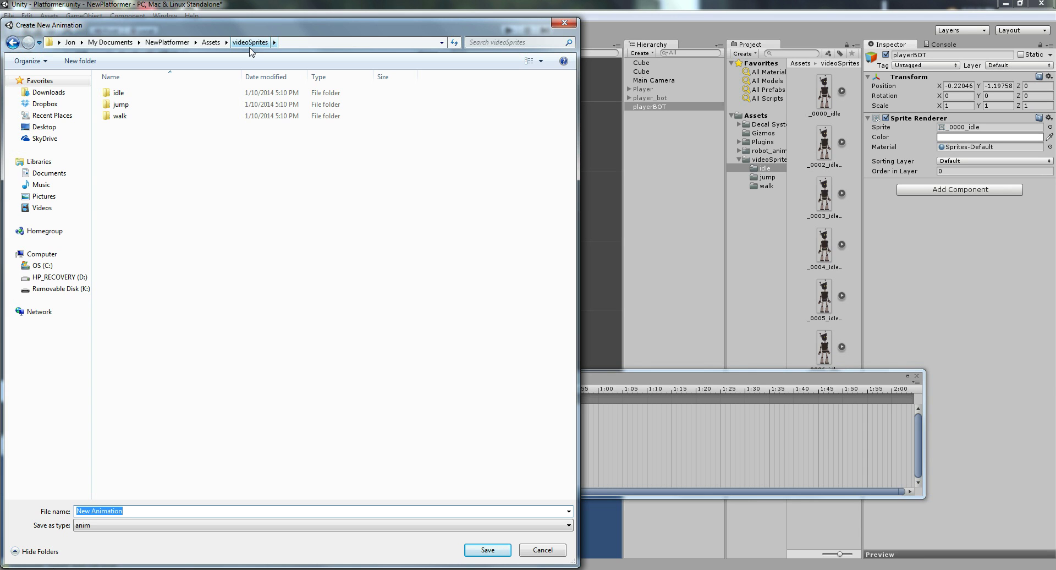
{"action": "type", "text": "idle"}
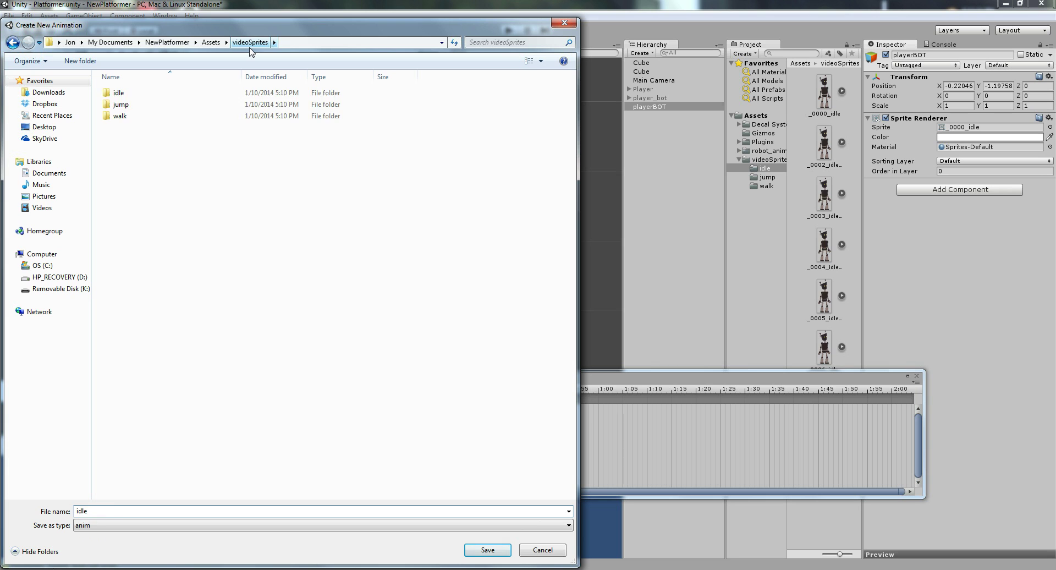
{"action": "key", "text": "Return"}
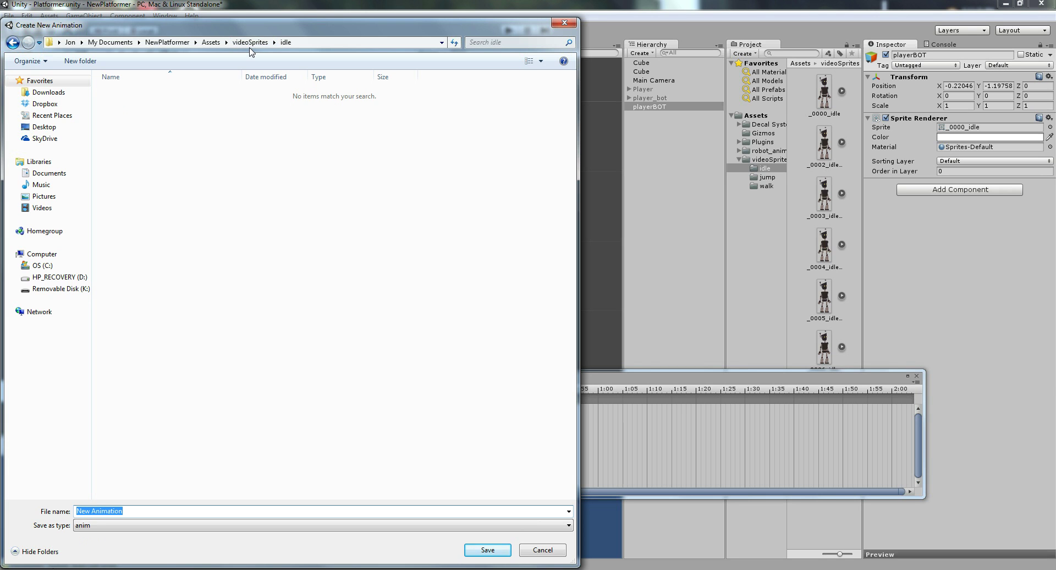
{"action": "left_click", "coordinate": [251, 44]}
{"action": "left_click", "coordinate": [170, 511]}
{"action": "key", "text": "ctrl+a"}
{"action": "type", "text": "idle"}
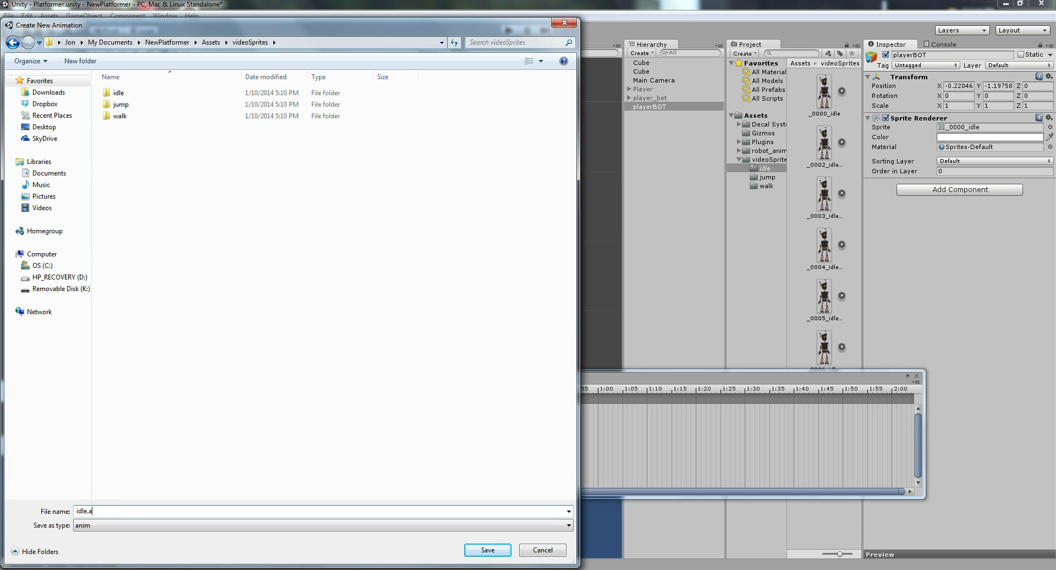
{"action": "type", "text": ".anim"}
{"action": "key", "text": "Return"}
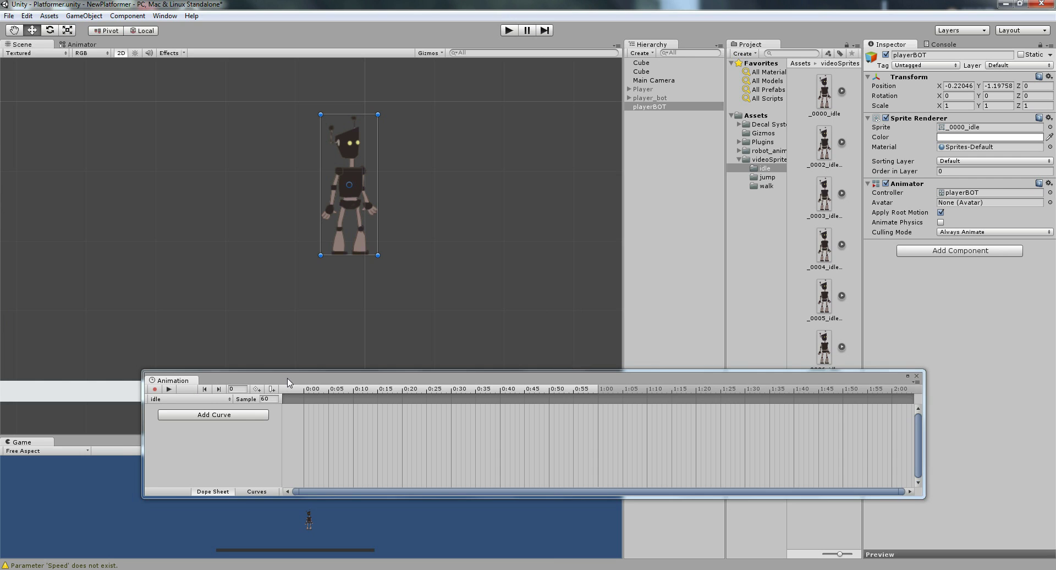
Add the seven idle sprites in order to the idle clip as keyframes five frames apart, from 0:00 to 0:30
{"action": "left_click_drag", "start_coordinate": [288, 387], "coordinate": [229, 384]}
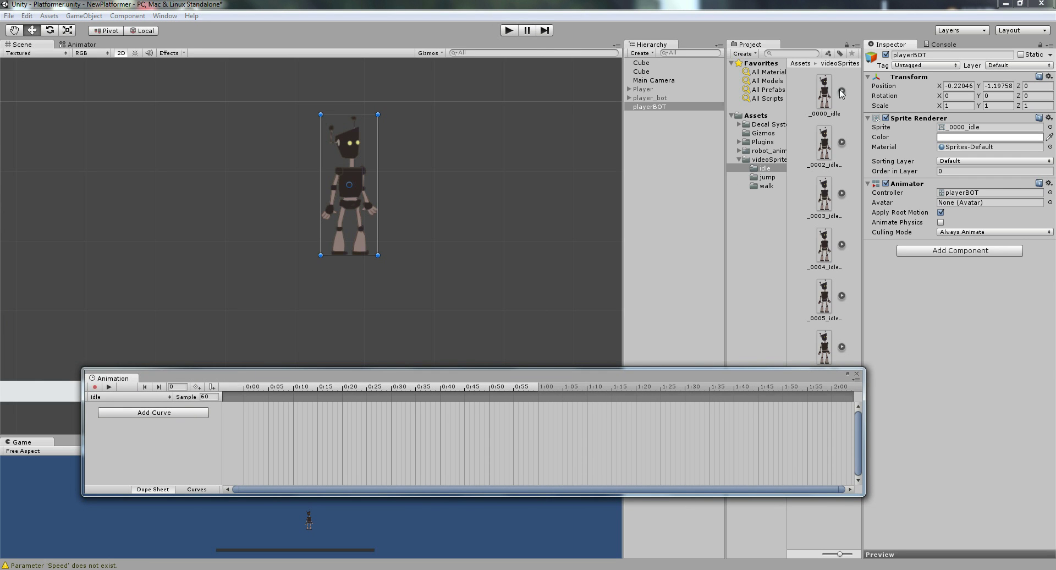
{"action": "left_click_drag", "start_coordinate": [824, 91], "coordinate": [247, 411]}
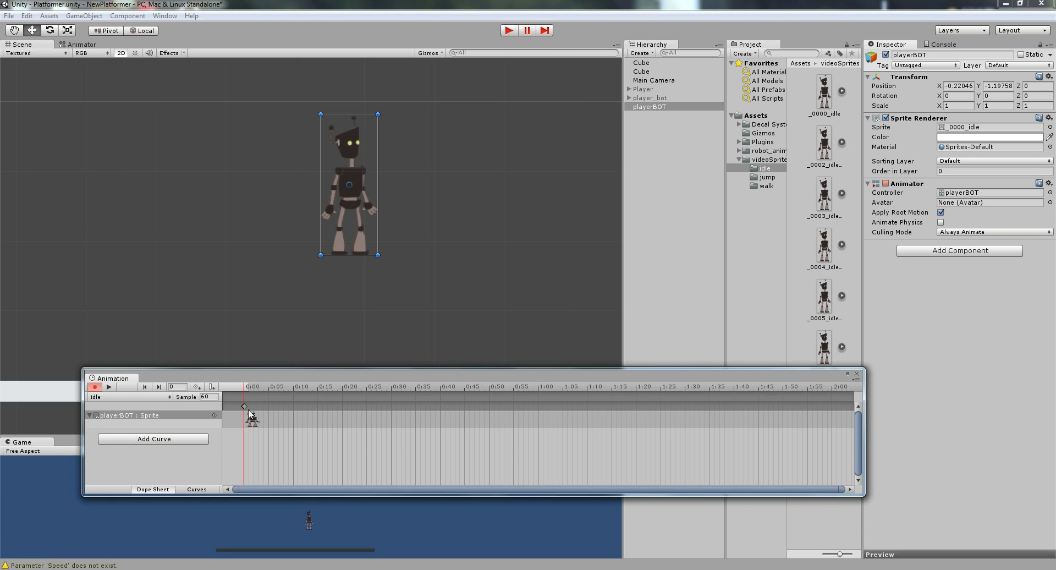
{"action": "left_click_drag", "start_coordinate": [272, 453], "coordinate": [276, 419]}
{"action": "left_click_drag", "start_coordinate": [823, 217], "coordinate": [306, 430]}
{"action": "left_click_drag", "start_coordinate": [828, 236], "coordinate": [327, 414]}
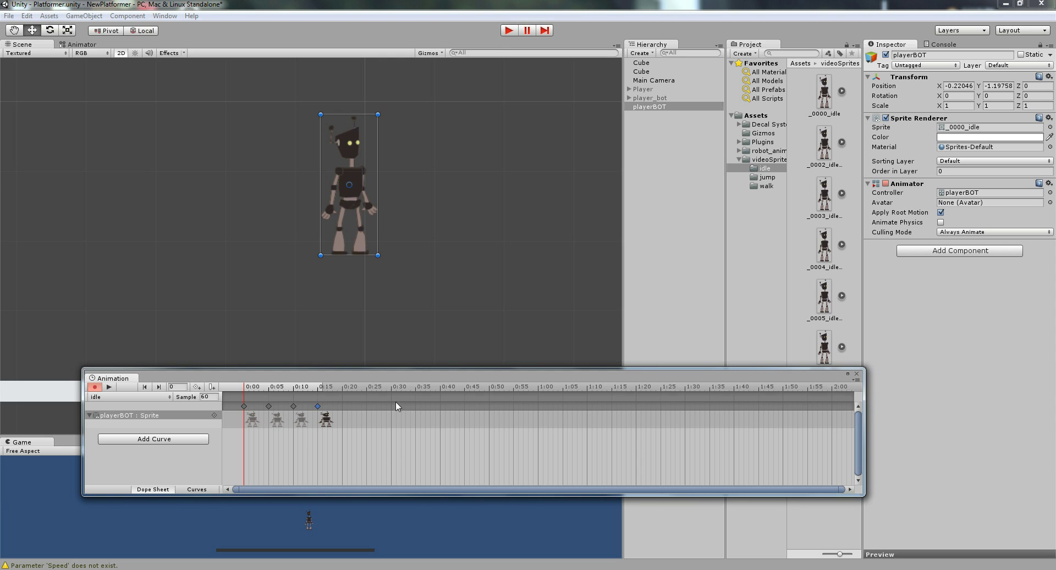
{"action": "left_click_drag", "start_coordinate": [831, 292], "coordinate": [352, 415]}
{"action": "left_click_drag", "start_coordinate": [589, 380], "coordinate": [368, 417]}
{"action": "left_click_drag", "start_coordinate": [463, 378], "coordinate": [394, 420]}
{"action": "left_click_drag", "start_coordinate": [844, 415], "coordinate": [328, 463]}
{"action": "left_click_drag", "start_coordinate": [371, 416], "coordinate": [490, 291]}
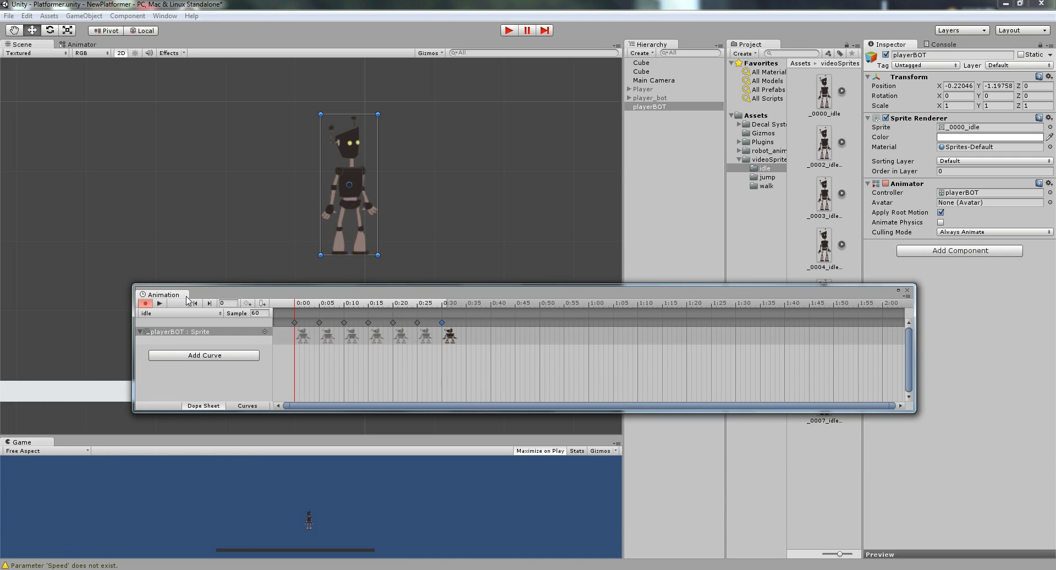
Play back the idle clip in the Animation window, check its last keyframe at frame 30 and turn off animation recording
{"action": "left_click", "coordinate": [160, 303]}
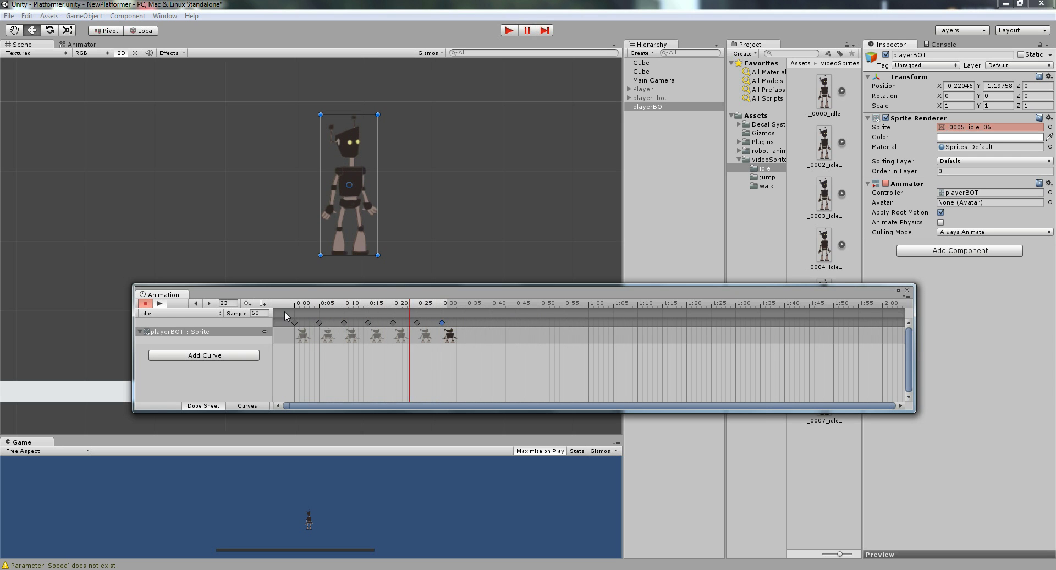
{"action": "left_click", "coordinate": [146, 305]}
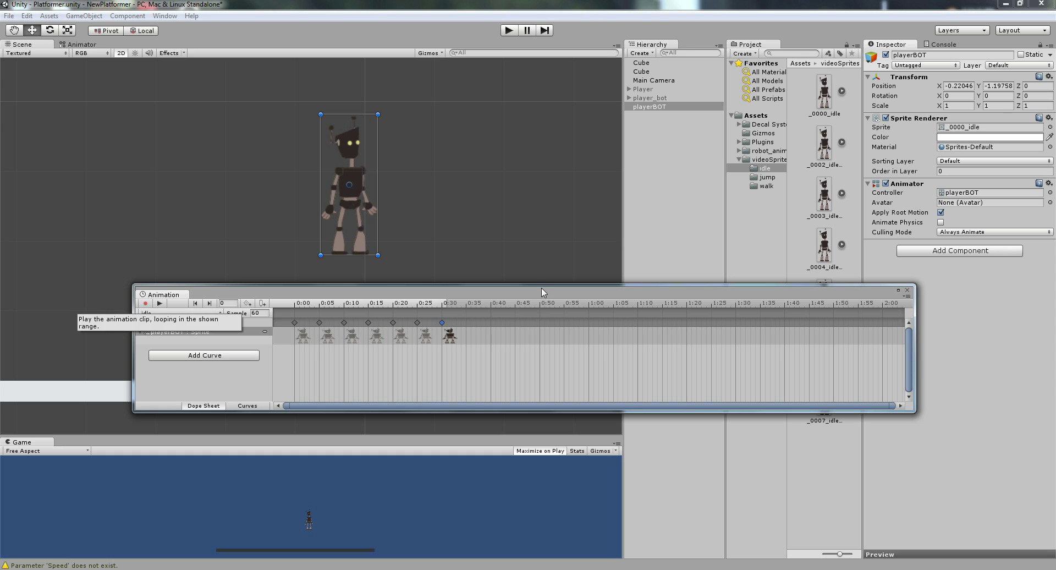
{"action": "left_click", "coordinate": [448, 336]}
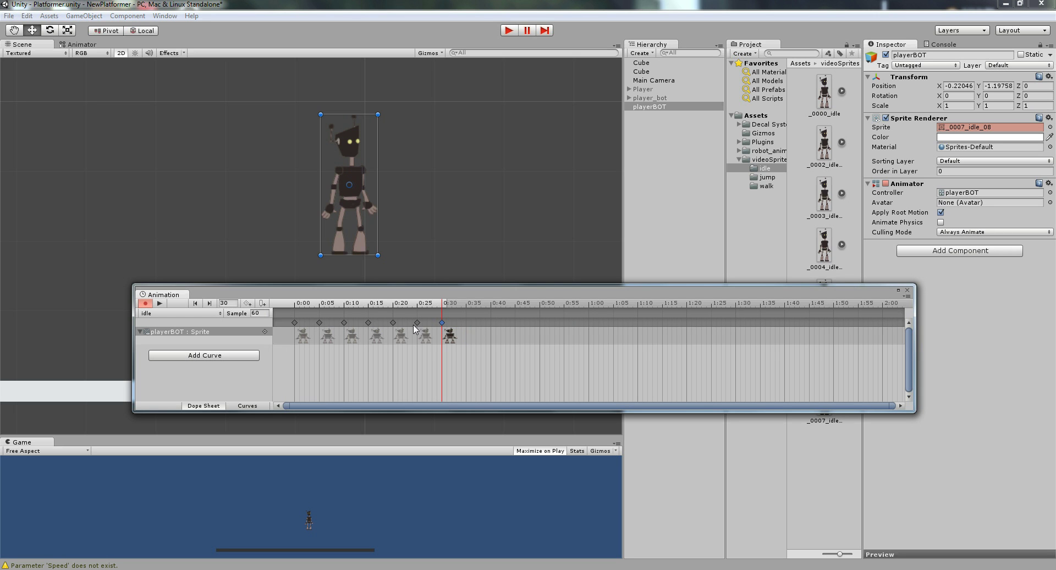
{"action": "left_click", "coordinate": [146, 304]}
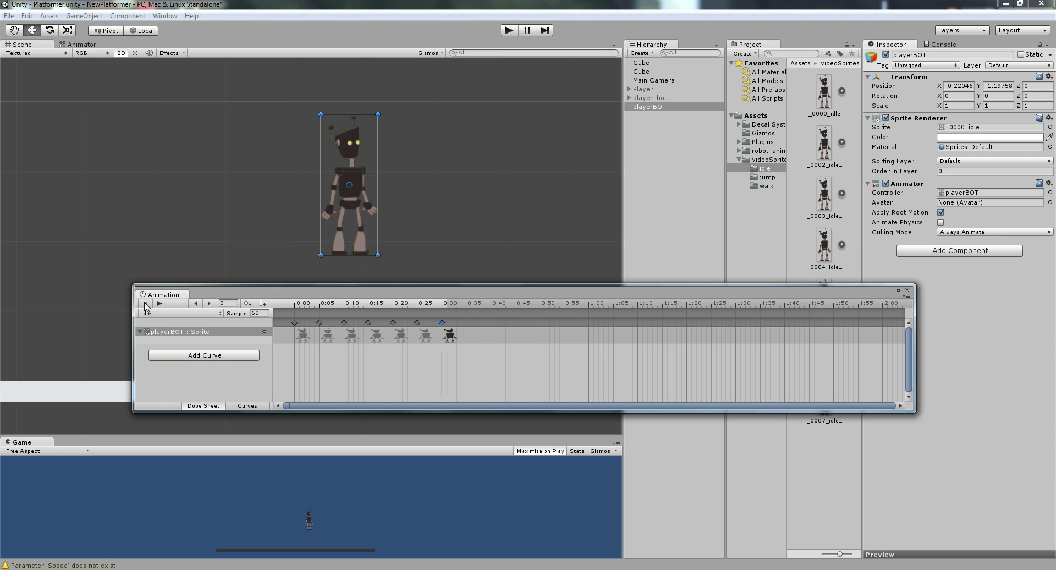
Run the game to check playerBOT's idle animation, moving the Animation window clear of the robot, and stop the game
{"action": "left_click", "coordinate": [509, 30]}
{"action": "left_click_drag", "start_coordinate": [522, 284], "coordinate": [513, 151]}
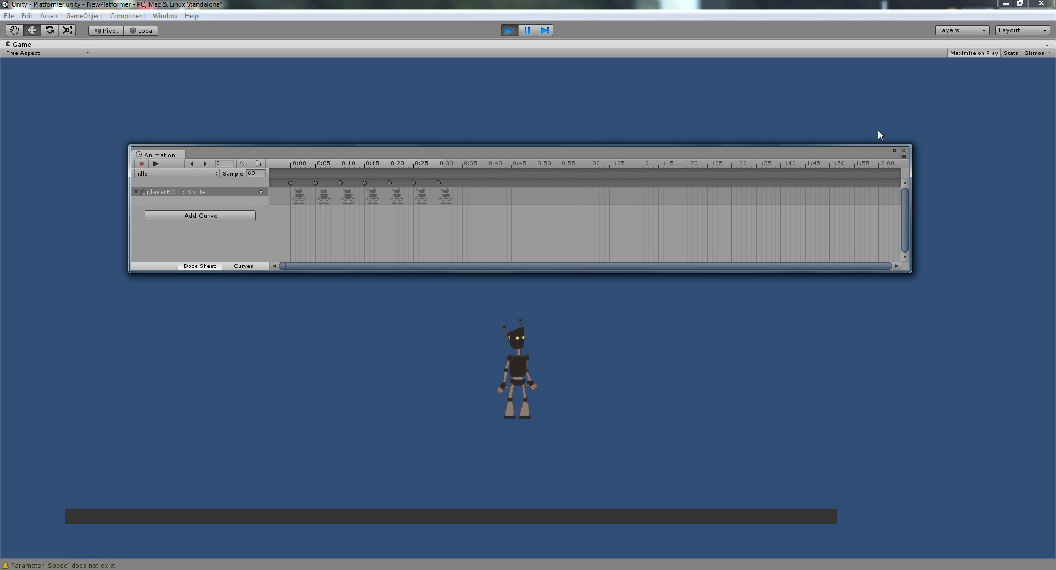
{"action": "left_click", "coordinate": [509, 30]}
{"action": "left_click_drag", "start_coordinate": [513, 147], "coordinate": [466, 278]}
{"action": "left_click", "coordinate": [358, 202]}
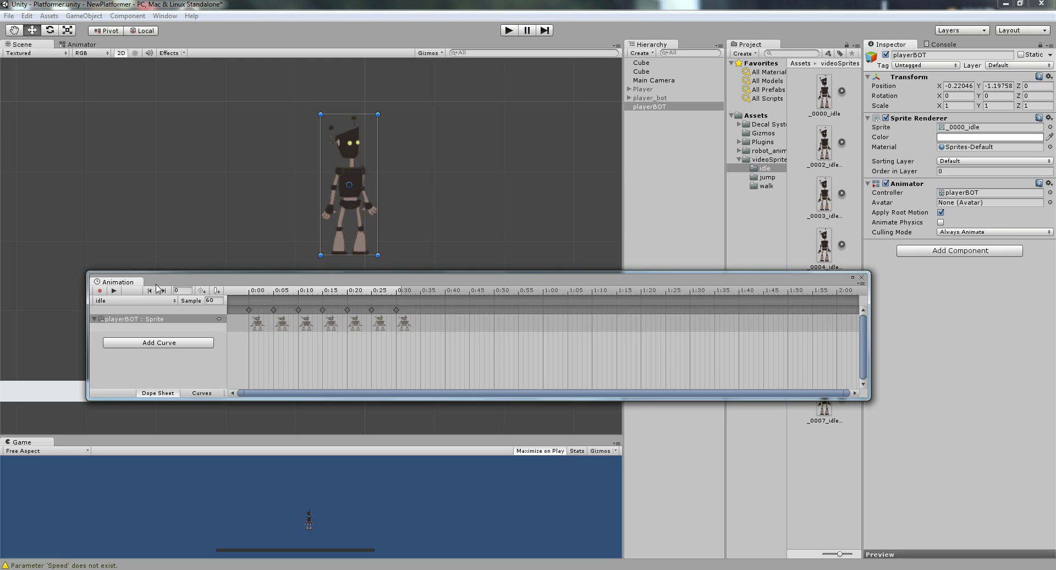
Create a second animation clip for playerBOT and save it as walk.anim in the videoSprites folder
{"action": "left_click", "coordinate": [127, 301]}
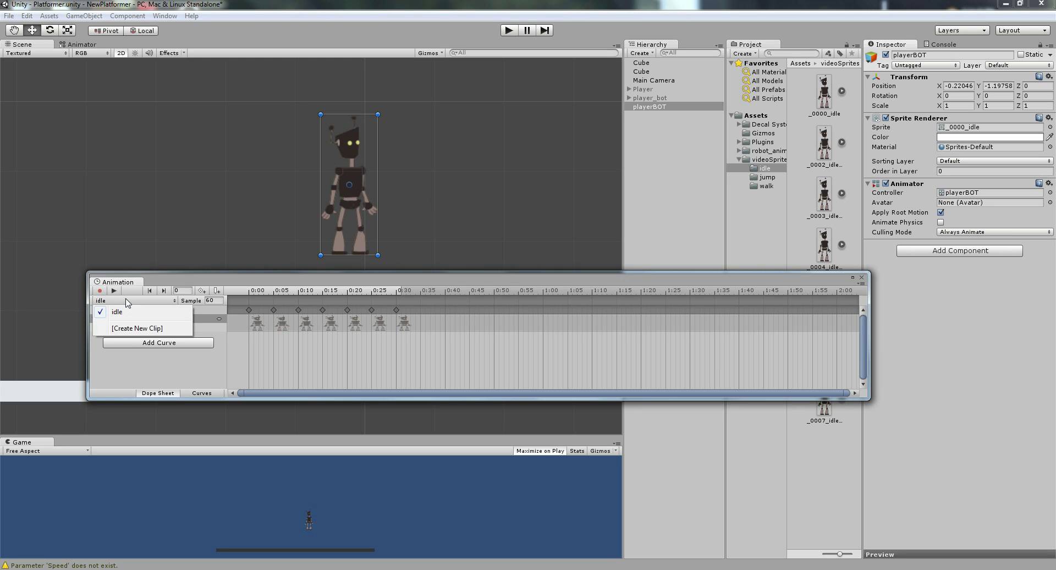
{"action": "left_click", "coordinate": [176, 328]}
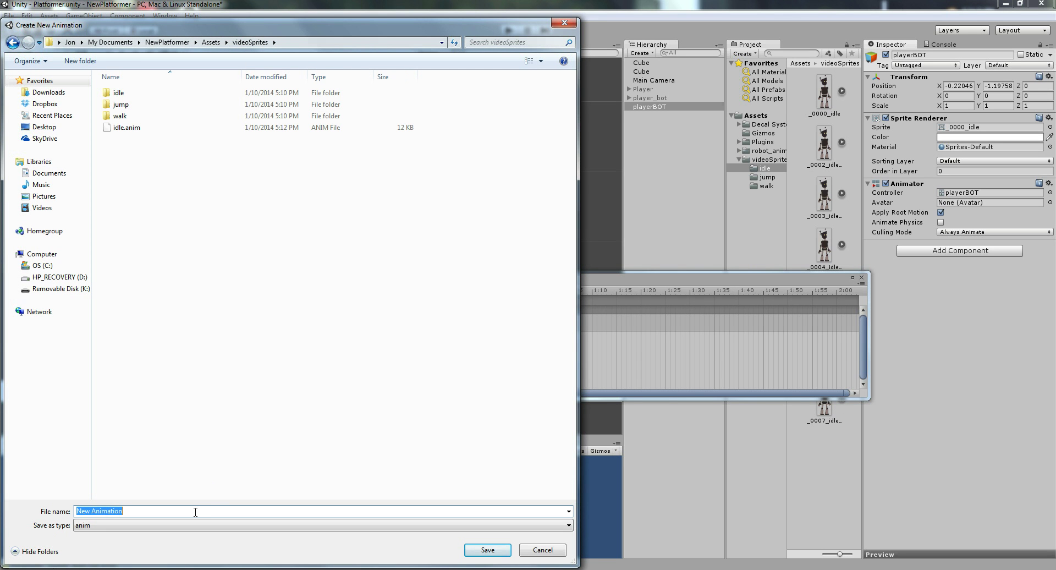
{"action": "type", "text": "j"}
{"action": "type", "text": "walk.anim"}
{"action": "key", "text": "Return"}
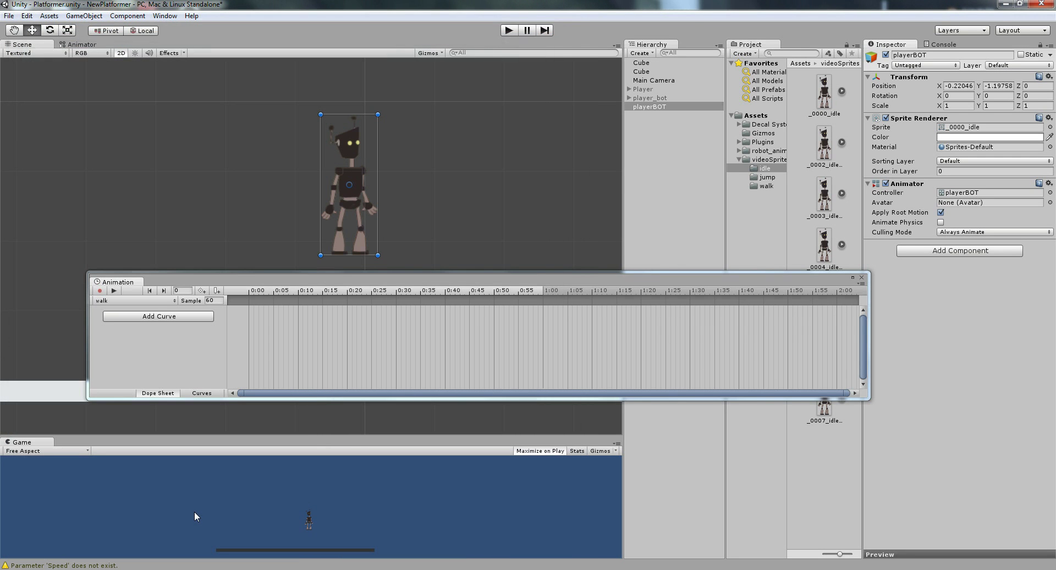
Show the sprites of the walk folder, narrow the Animation window to uncover them, and compare _0000_walk with _0001_walk_02
{"action": "left_click", "coordinate": [766, 186]}
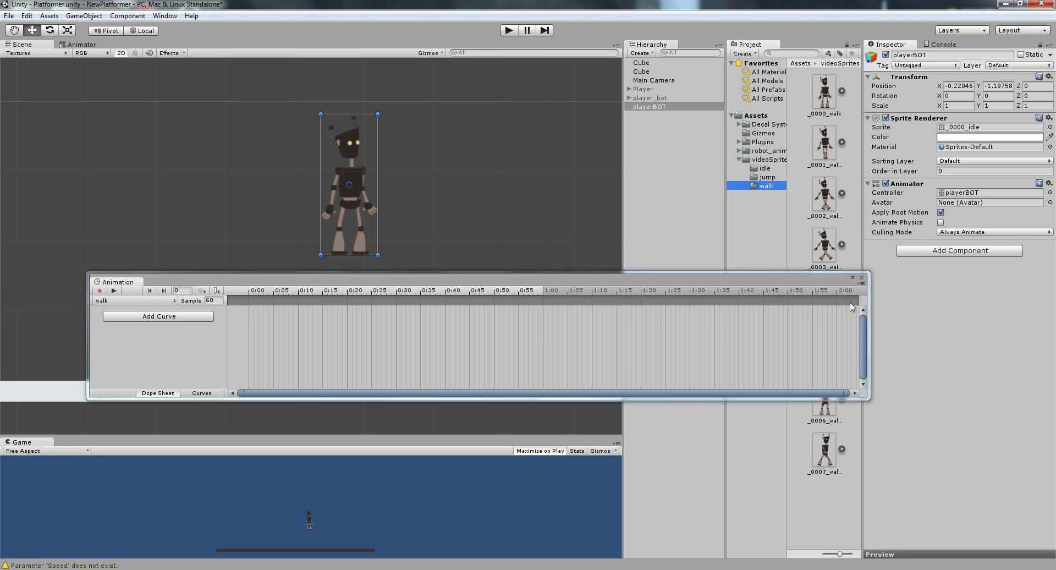
{"action": "left_click_drag", "start_coordinate": [871, 310], "coordinate": [764, 310]}
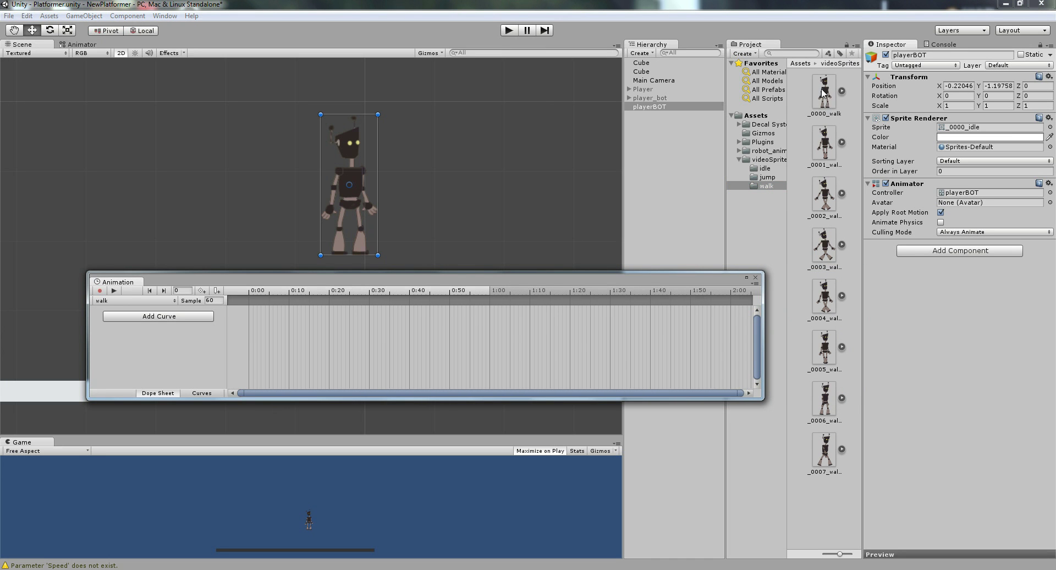
{"action": "left_click", "coordinate": [825, 144]}
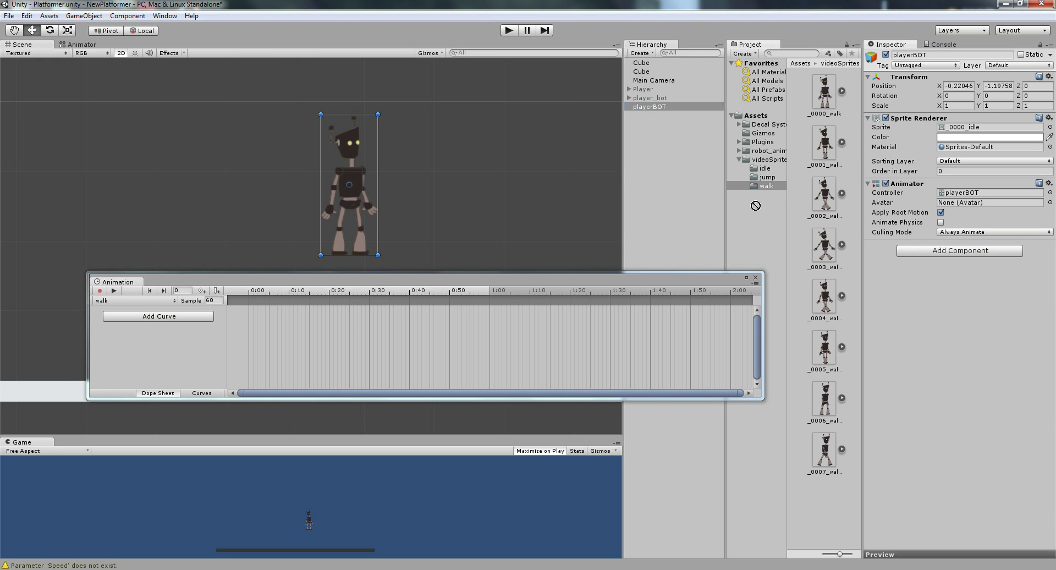
{"action": "left_click", "coordinate": [828, 96]}
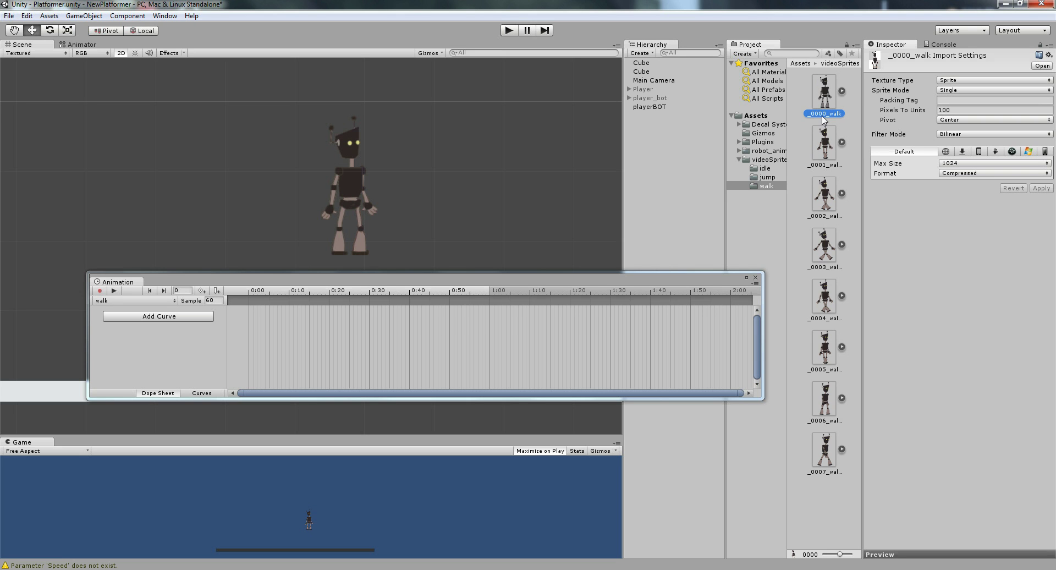
{"action": "left_click", "coordinate": [825, 146]}
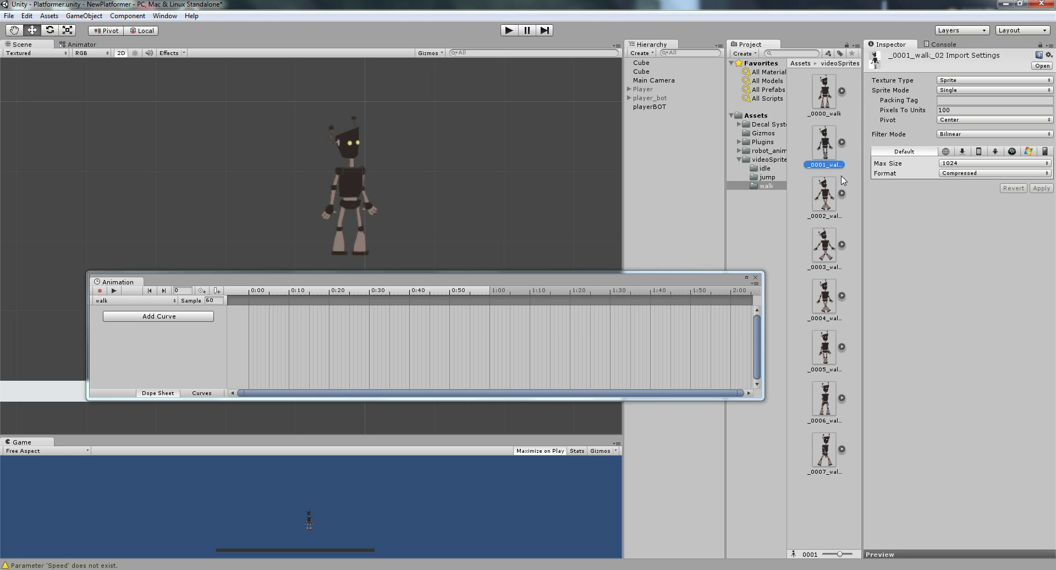
Add the walk sprites _0001 to _0004 to the walk clip as keyframes about seven frames apart, from 0:00 to 0:20
{"action": "left_click_drag", "start_coordinate": [832, 153], "coordinate": [260, 314]}
{"action": "left_click_drag", "start_coordinate": [824, 194], "coordinate": [288, 323]}
{"action": "left_click_drag", "start_coordinate": [822, 244], "coordinate": [315, 319]}
{"action": "left_click_drag", "start_coordinate": [830, 297], "coordinate": [335, 313]}
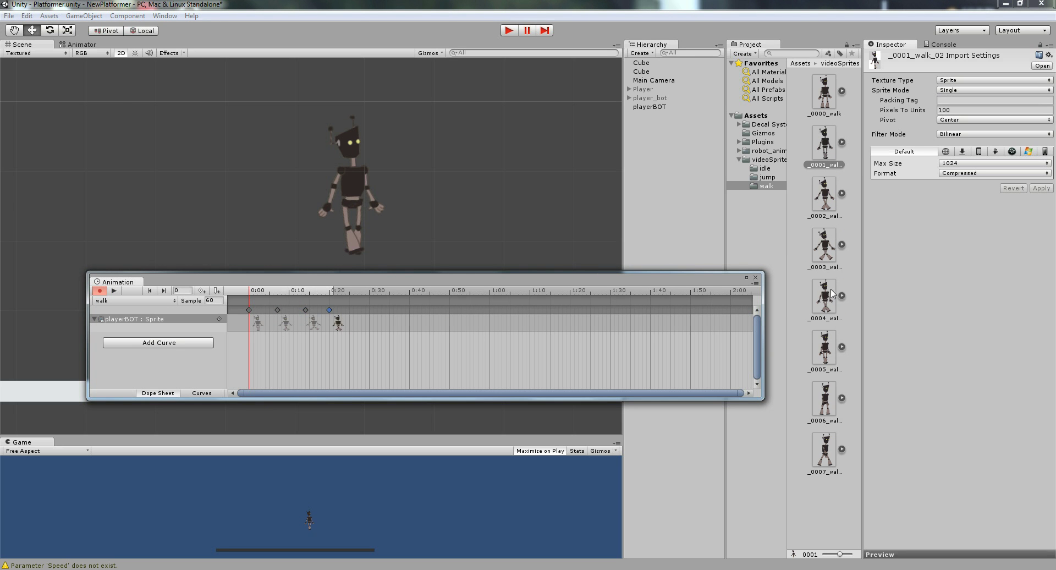
Extend the walk clip with keyframes for sprites _0005, _0006 and _0007, followed by _0006 and _0005 again, ending just past 0:50
{"action": "left_click_drag", "start_coordinate": [824, 352], "coordinate": [361, 317]}
{"action": "left_click_drag", "start_coordinate": [823, 397], "coordinate": [394, 320]}
{"action": "left_click_drag", "start_coordinate": [835, 435], "coordinate": [417, 316]}
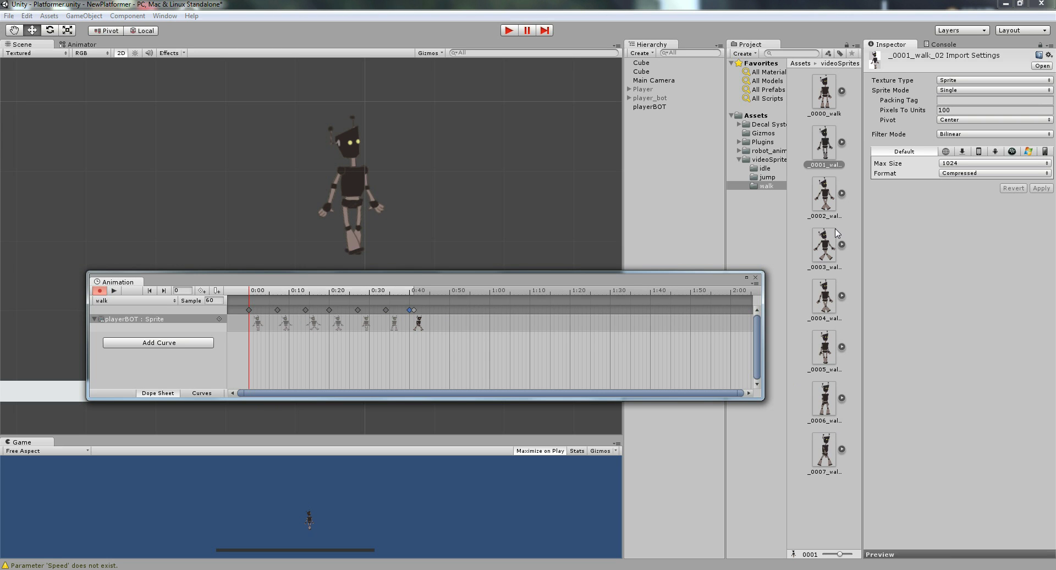
{"action": "mouse_move", "coordinate": [824, 397]}
{"action": "left_mouse_down"}
{"action": "mouse_move", "coordinate": [786, 417]}
{"action": "mouse_move", "coordinate": [587, 351]}
{"action": "mouse_move", "coordinate": [445, 327]}
{"action": "left_mouse_up"}
{"action": "left_click_drag", "start_coordinate": [824, 348], "coordinate": [469, 327]}
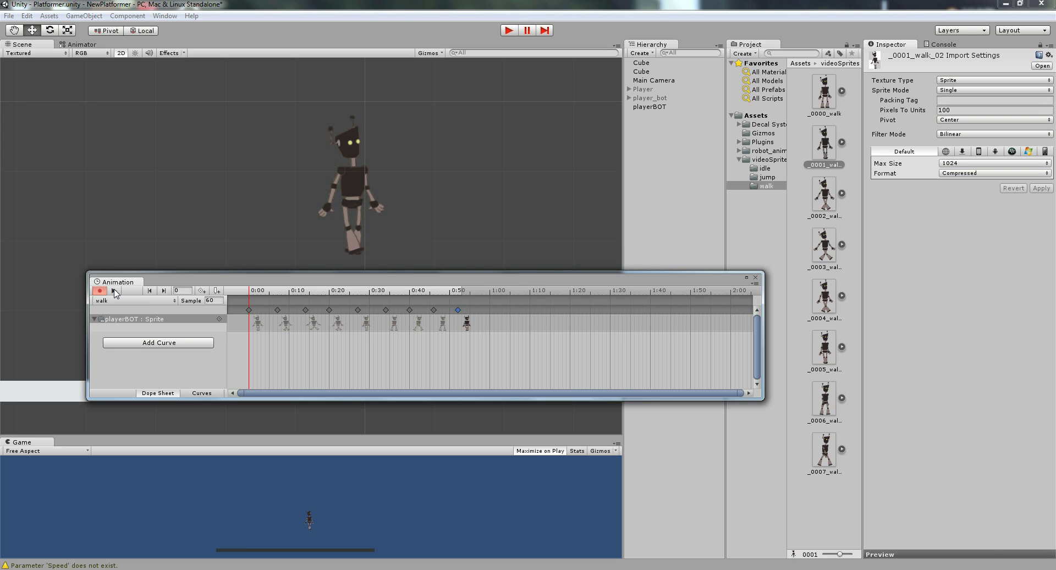
Preview the walk clip and shift its keyframes to an even spacing of about six to seven frames
{"action": "left_click_drag", "start_coordinate": [290, 280], "coordinate": [282, 310]}
{"action": "left_click", "coordinate": [106, 321]}
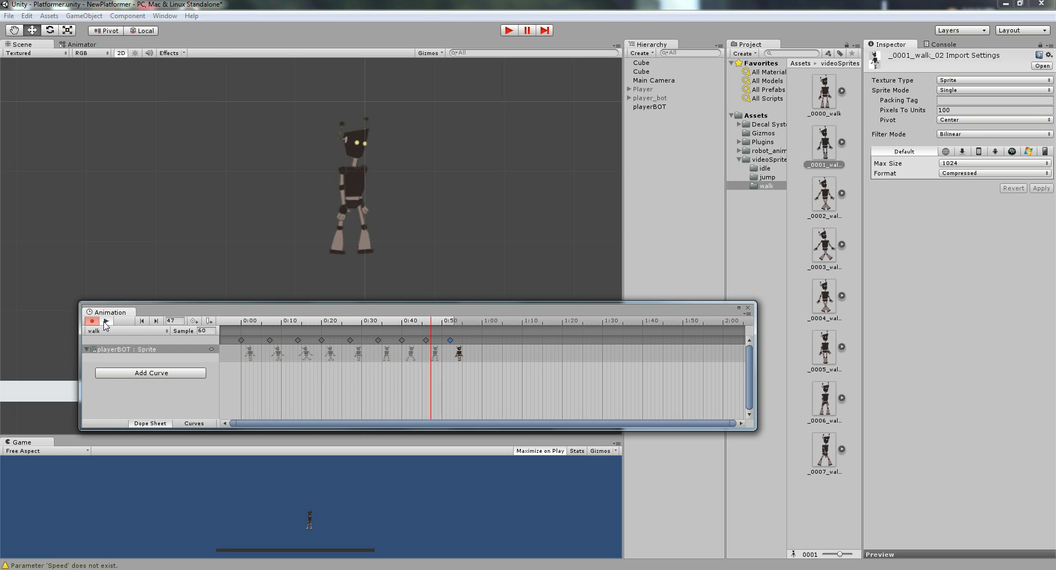
{"action": "left_click_drag", "start_coordinate": [351, 339], "coordinate": [394, 343]}
{"action": "left_click_drag", "start_coordinate": [427, 340], "coordinate": [446, 341]}
{"action": "left_click_drag", "start_coordinate": [269, 341], "coordinate": [293, 341]}
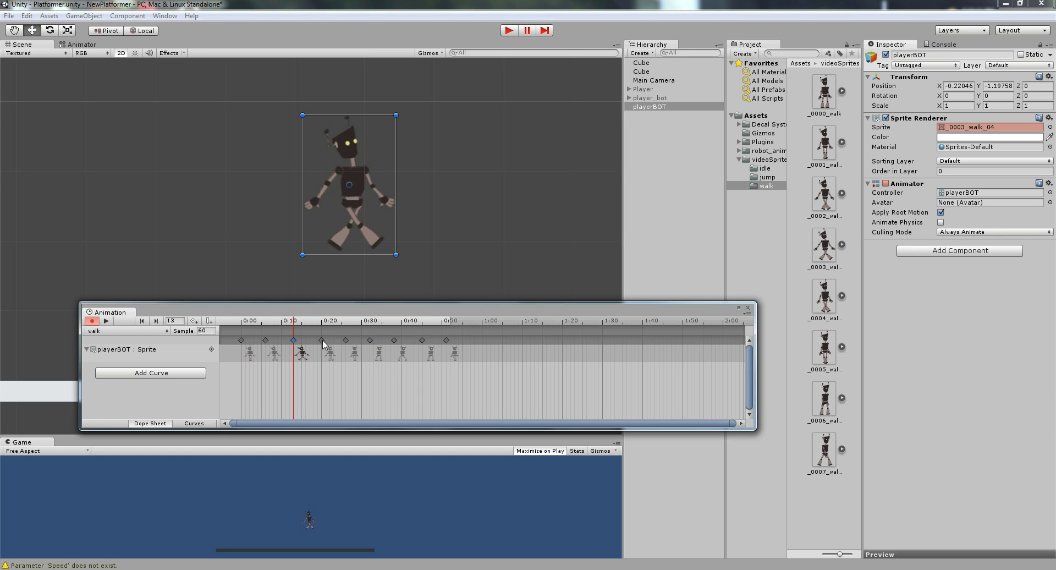
{"action": "left_click", "coordinate": [323, 340]}
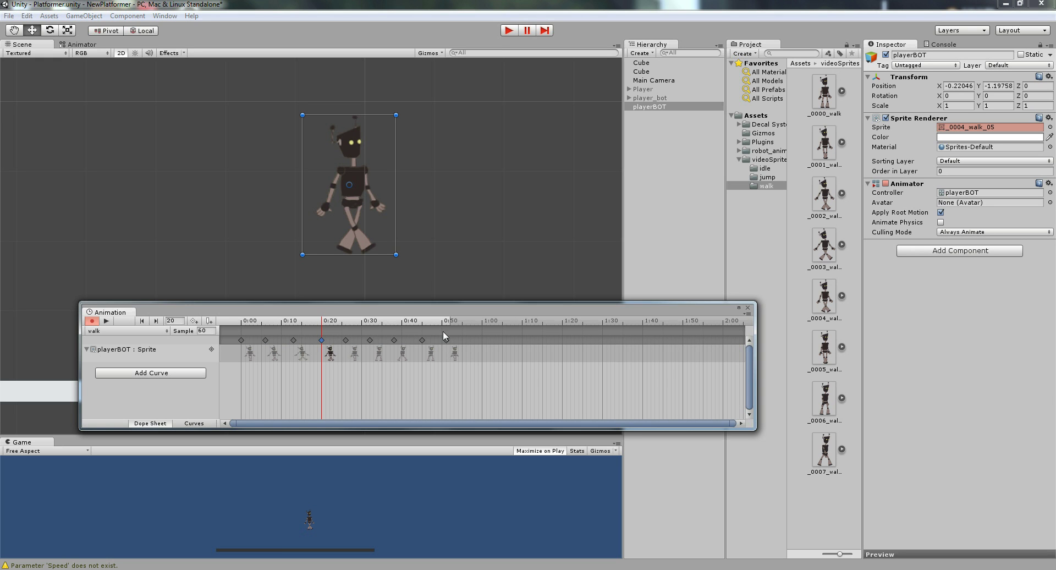
{"action": "left_click_drag", "start_coordinate": [394, 342], "coordinate": [387, 343]}
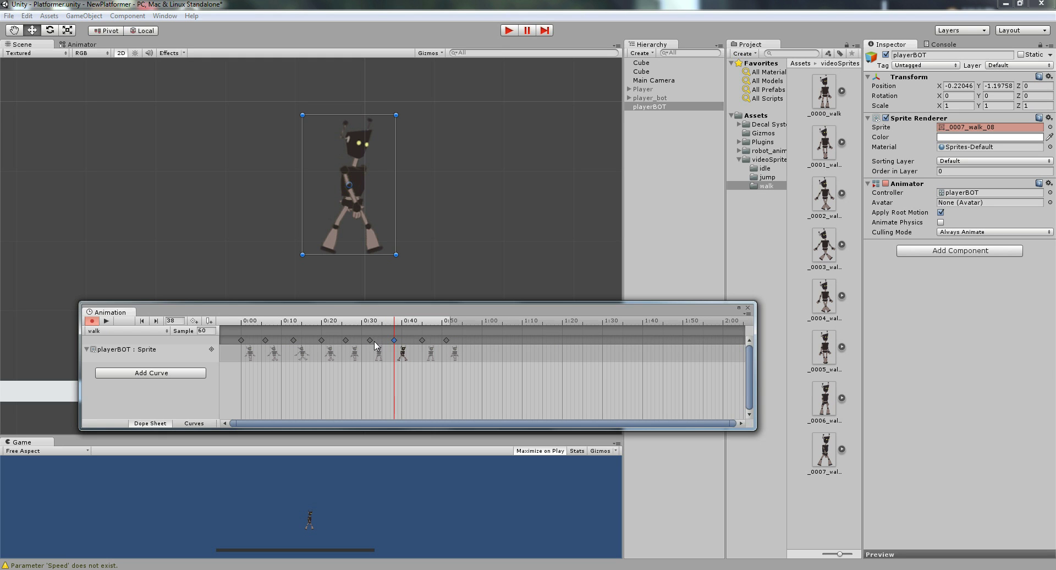
{"action": "left_click_drag", "start_coordinate": [321, 340], "coordinate": [343, 342]}
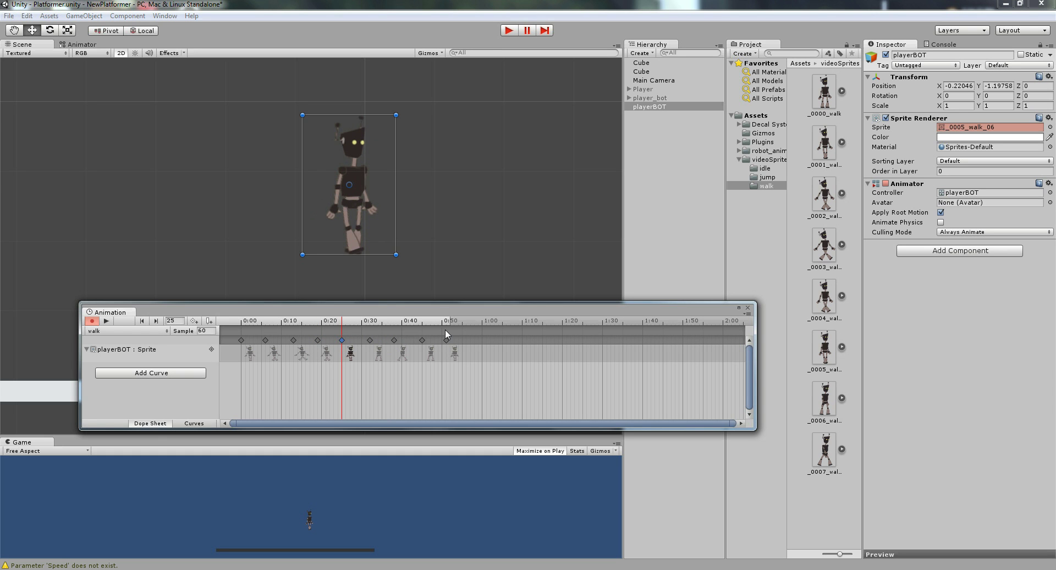
Play back the retimed walk clip with a closer view of the robot, and turn off animation recording
{"action": "left_click", "coordinate": [107, 321]}
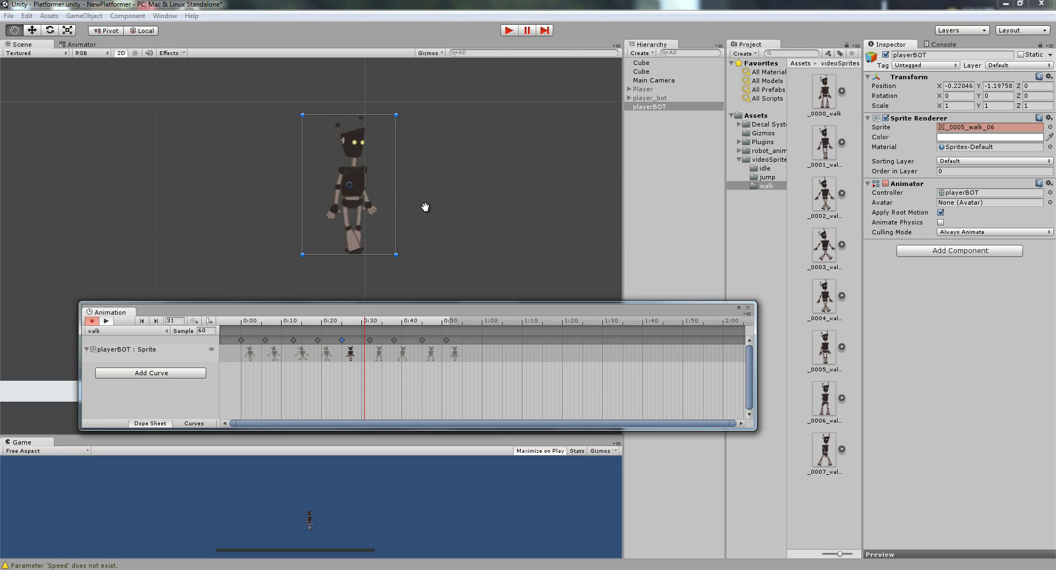
{"action": "scroll", "coordinate": [426, 207], "scroll_direction": "up", "scroll_amount": 3}
{"action": "middle_click_drag", "start_coordinate": [413, 177], "coordinate": [467, 187]}
{"action": "left_click", "coordinate": [92, 321]}
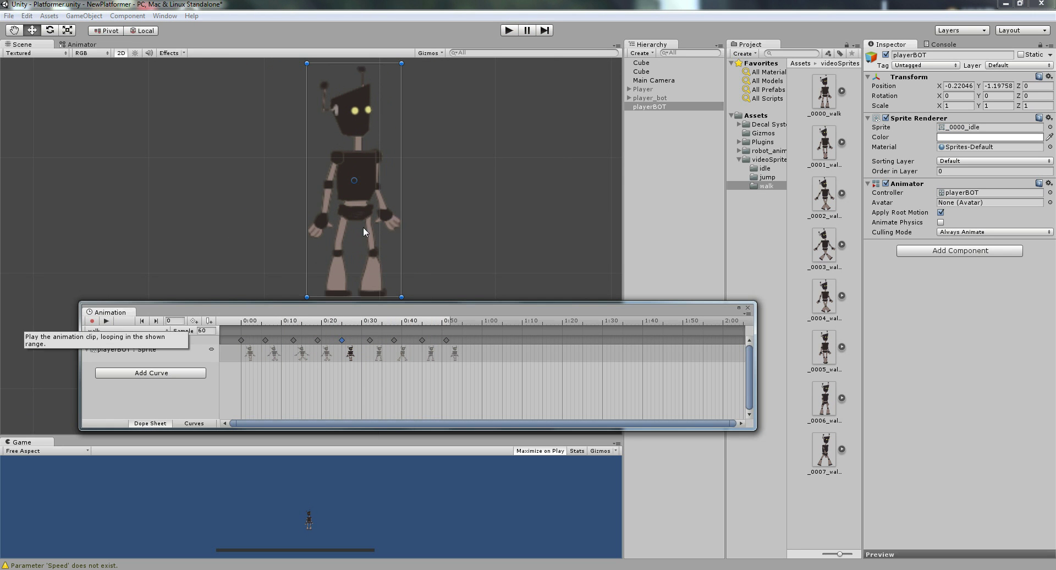
Run the game to see which clip playerBOT plays, moving the Animation window off the robot, and stop the game
{"action": "left_click", "coordinate": [505, 30]}
{"action": "scroll", "coordinate": [495, 140], "scroll_direction": "down", "scroll_amount": 2}
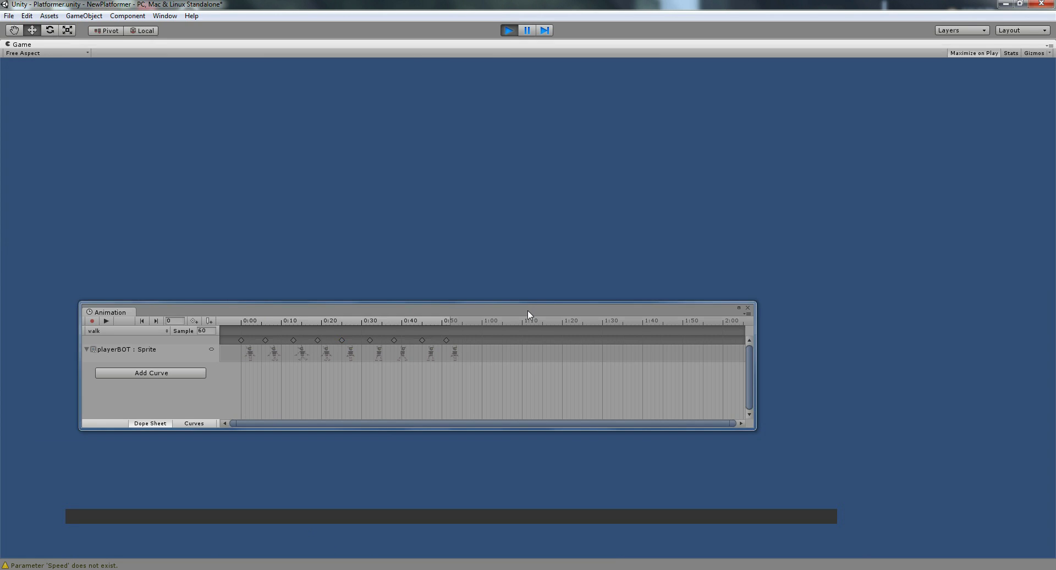
{"action": "left_click_drag", "start_coordinate": [526, 310], "coordinate": [636, 139]}
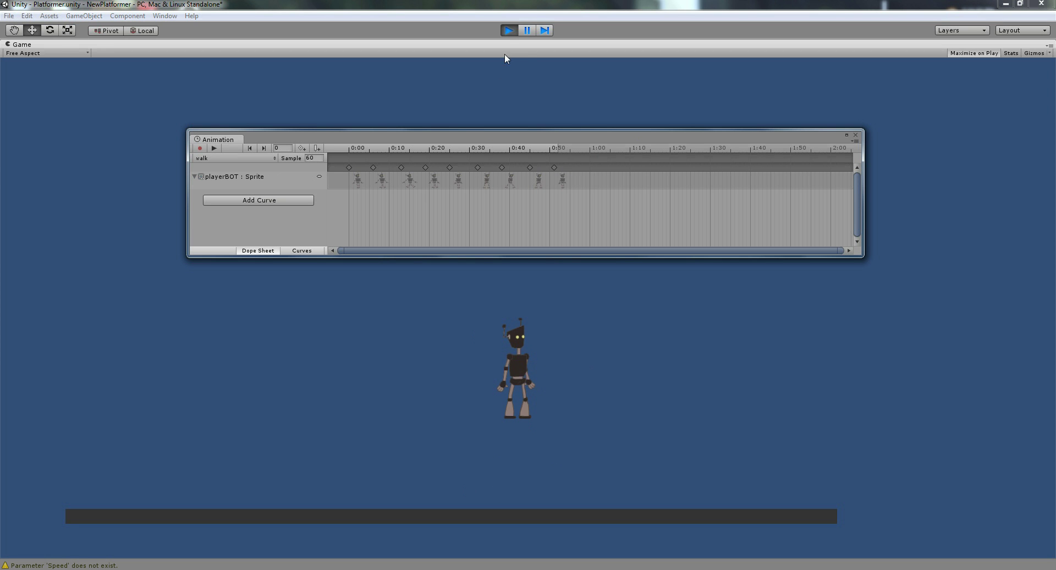
{"action": "left_click", "coordinate": [509, 31]}
{"action": "left_click_drag", "start_coordinate": [506, 140], "coordinate": [397, 324]}
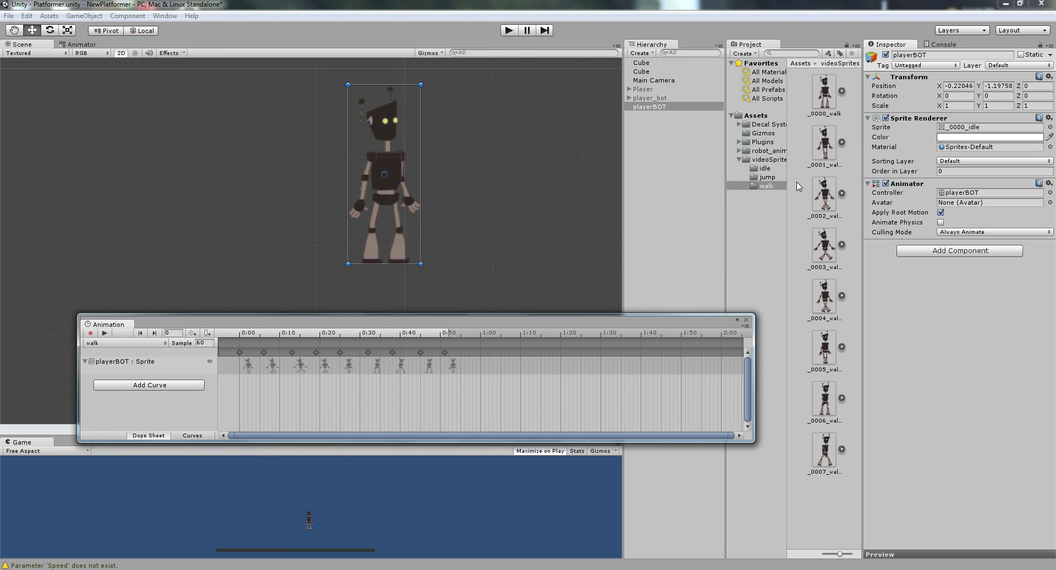
Show the jump sprites and create a new animation clip for playerBOT, saved as jump.anim in the videoSprites folder
{"action": "left_click", "coordinate": [768, 177]}
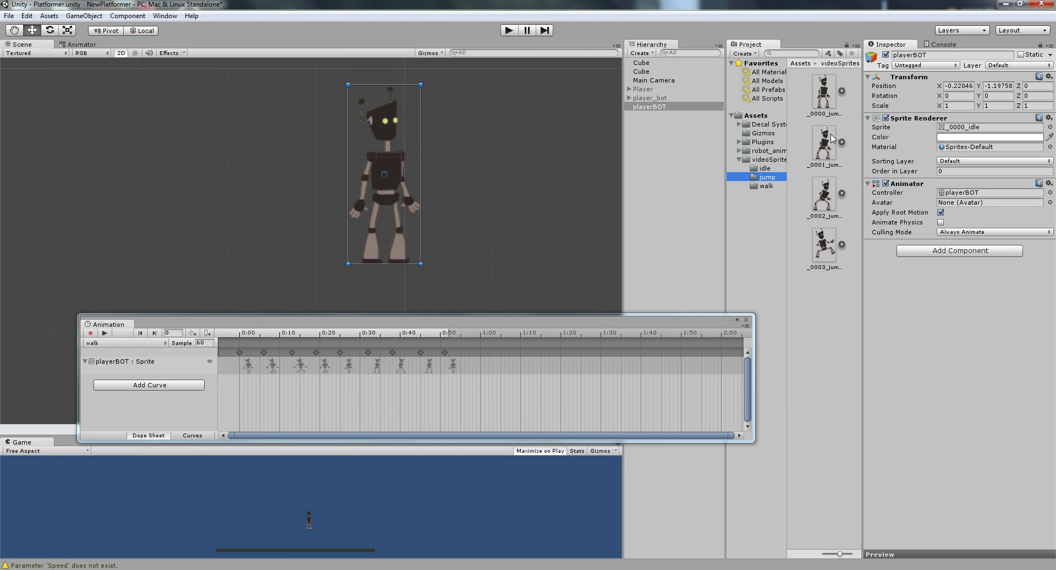
{"action": "left_click", "coordinate": [131, 343]}
{"action": "left_click", "coordinate": [136, 388]}
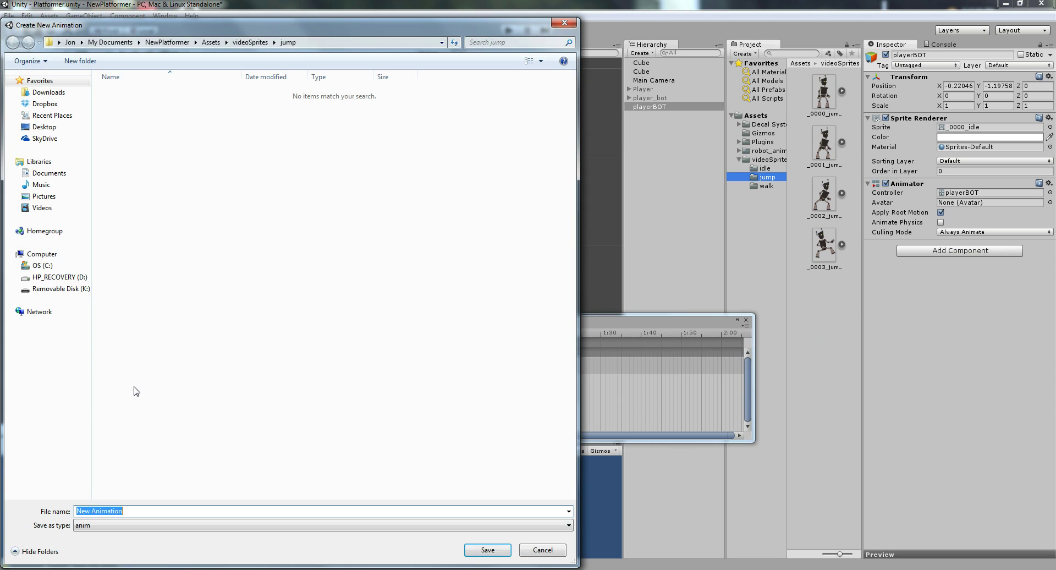
{"action": "type", "text": "k"}
{"action": "type", "text": "ump.an"}
{"action": "left_click", "coordinate": [250, 42]}
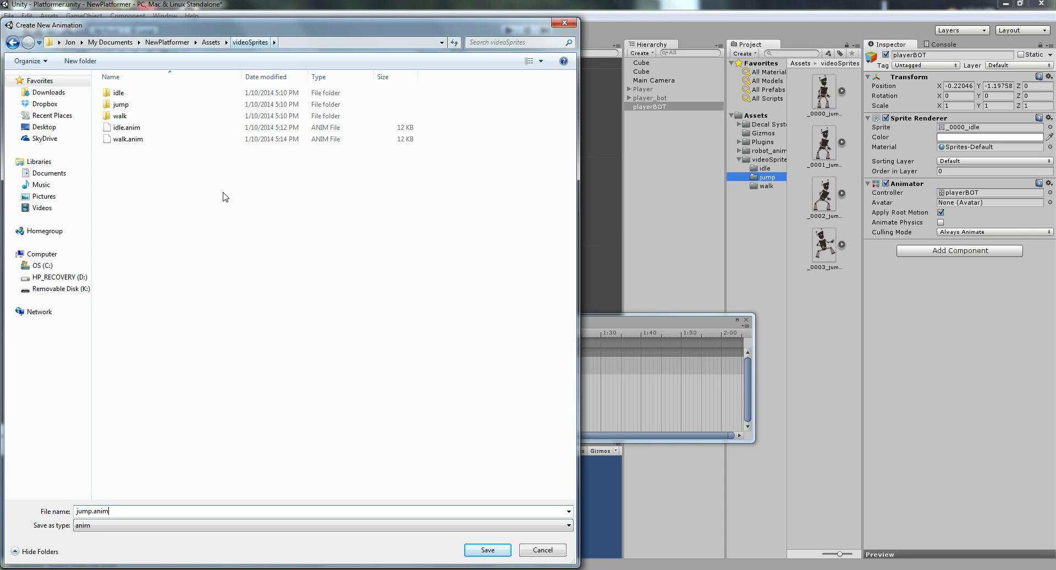
{"action": "left_click", "coordinate": [477, 546]}
Place the four jump sprites in order on the jump clip's timeline at frames 0, 3, 6 and 10
{"action": "left_click_drag", "start_coordinate": [825, 97], "coordinate": [248, 355]}
{"action": "left_click_drag", "start_coordinate": [833, 137], "coordinate": [251, 353]}
{"action": "left_click_drag", "start_coordinate": [831, 188], "coordinate": [270, 357]}
{"action": "left_click", "coordinate": [264, 352]}
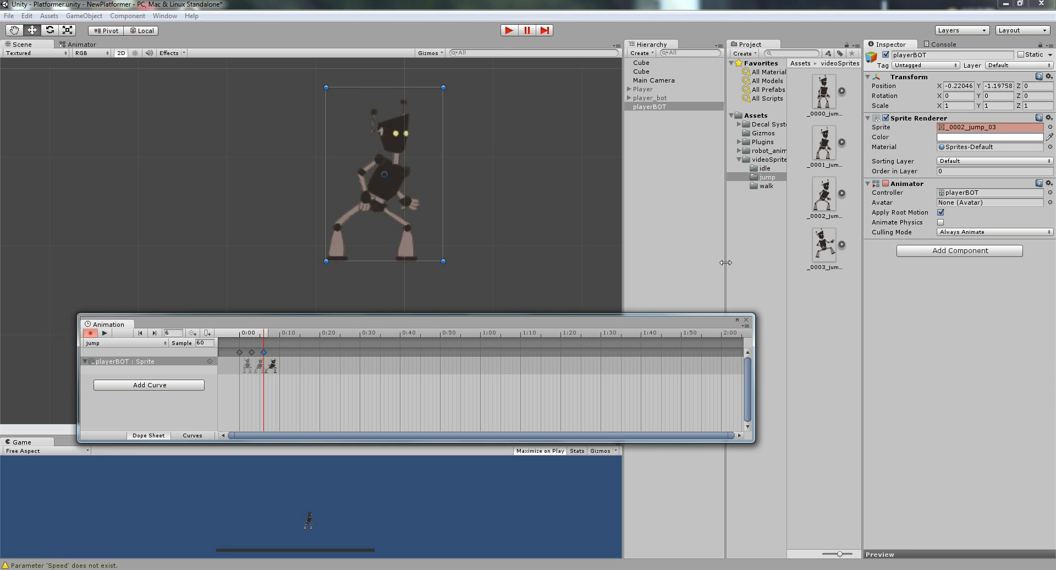
{"action": "left_click_drag", "start_coordinate": [824, 244], "coordinate": [280, 363]}
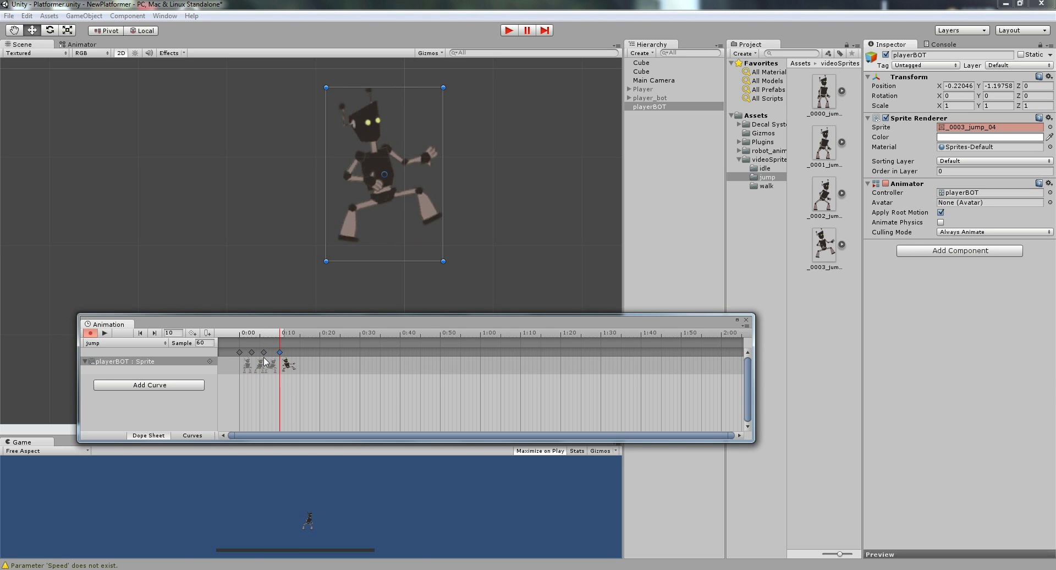
Inspect the jump clip's second keyframe and play the clip back to check its timing
{"action": "scroll", "coordinate": [272, 381], "scroll_direction": "up", "scroll_amount": 5}
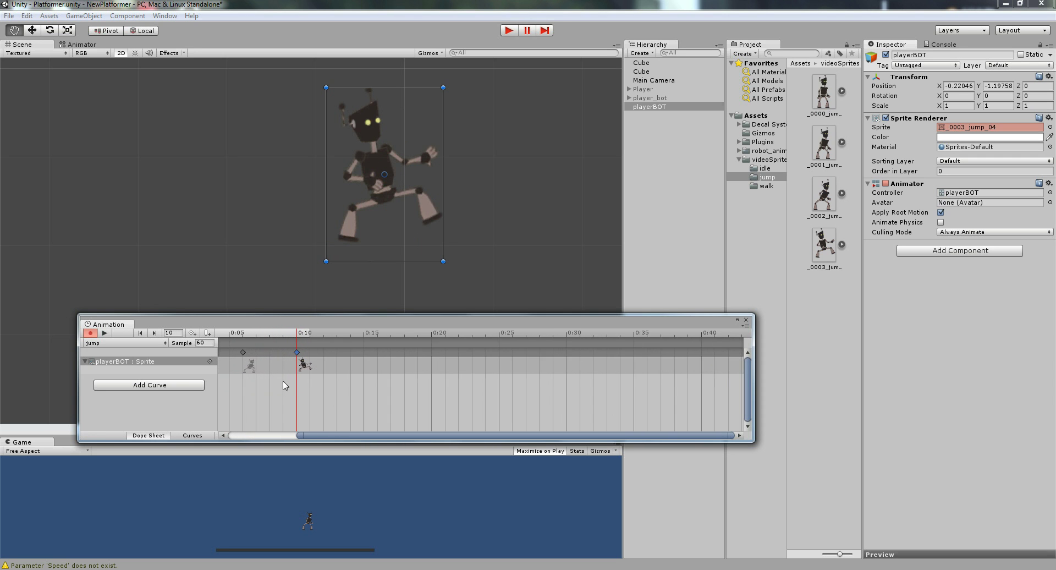
{"action": "scroll", "coordinate": [377, 396], "scroll_direction": "up", "scroll_amount": 1}
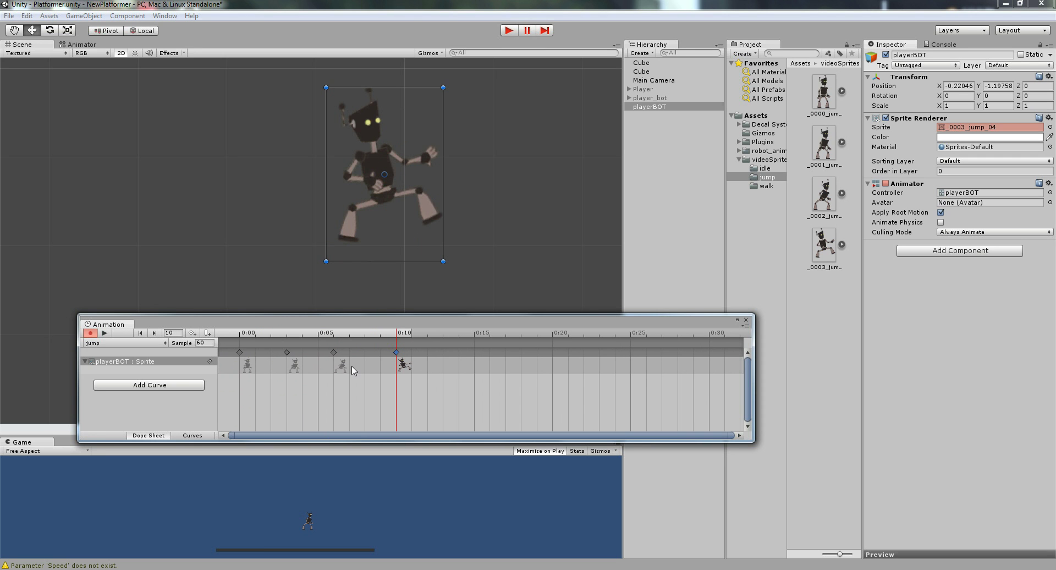
{"action": "left_click", "coordinate": [286, 352]}
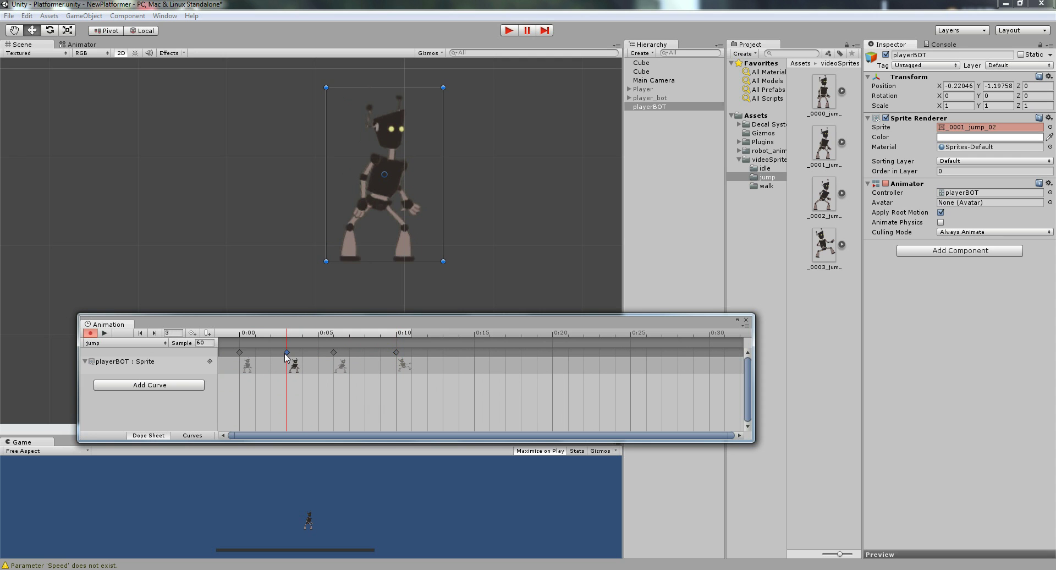
{"action": "left_click", "coordinate": [109, 333]}
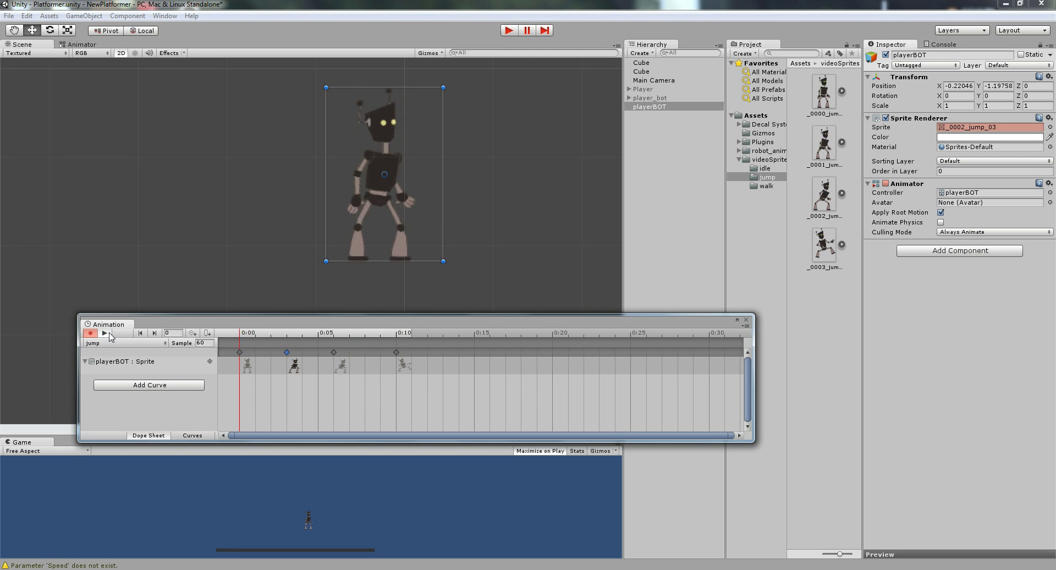
{"action": "left_click", "coordinate": [109, 333]}
Spread the jump clip's last three keyframes out to frames 5, 10 and 20 and start playback
{"action": "scroll", "coordinate": [343, 365], "scroll_direction": "down", "scroll_amount": 6}
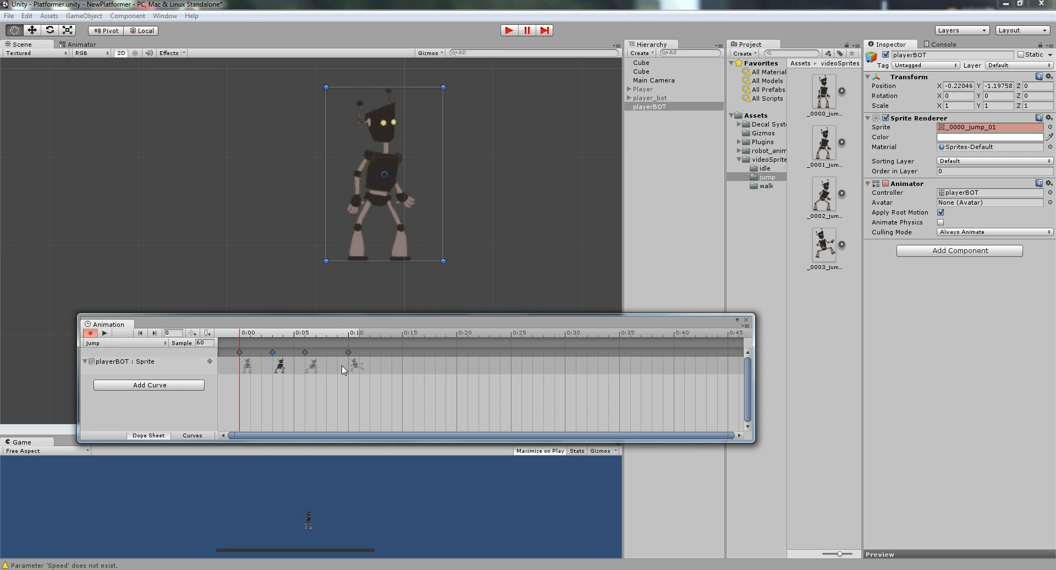
{"action": "left_click_drag", "start_coordinate": [304, 352], "coordinate": [355, 352]}
{"action": "mouse_move", "coordinate": [278, 352]}
{"action": "left_mouse_down"}
{"action": "mouse_move", "coordinate": [306, 356]}
{"action": "mouse_move", "coordinate": [273, 353]}
{"action": "left_mouse_up"}
{"action": "left_click", "coordinate": [105, 333]}
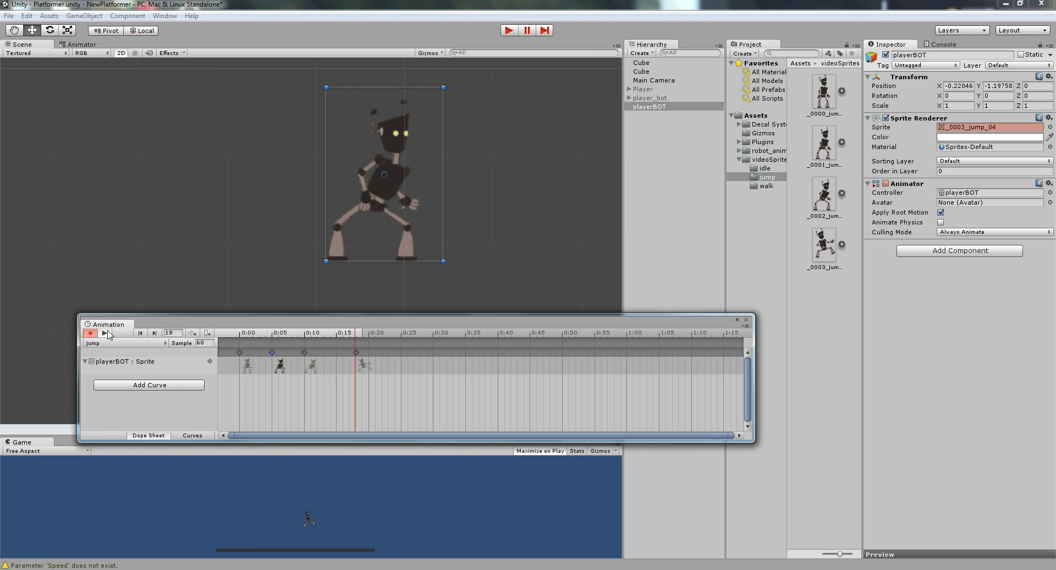
{"action": "left_click_drag", "start_coordinate": [359, 352], "coordinate": [370, 352]}
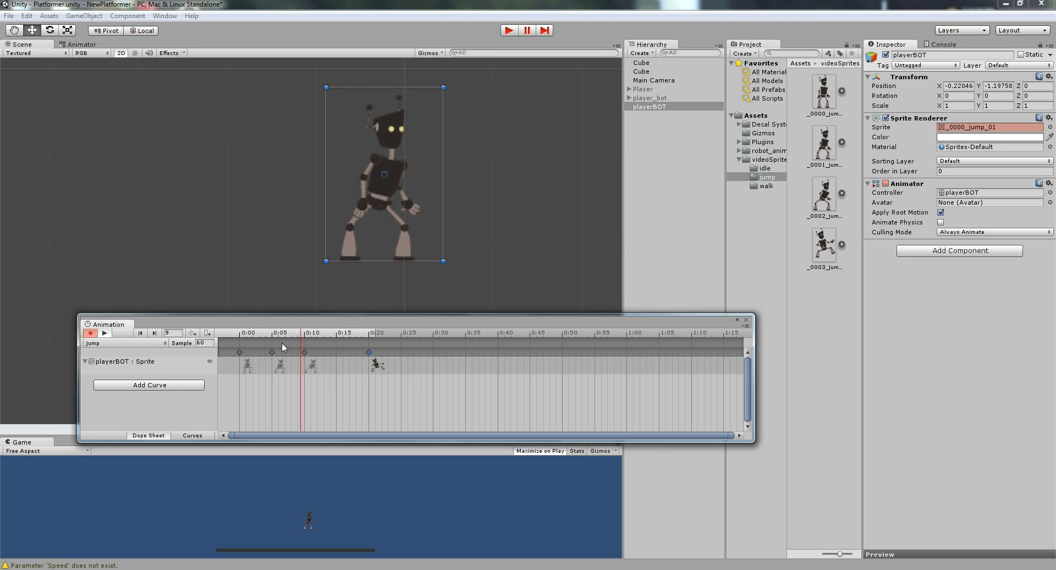
Tighten the jump clip's keyframes to frames 0, 3, 7 and 10 while previewing it, and close the Animation window
{"action": "left_click_drag", "start_coordinate": [271, 352], "coordinate": [298, 352]}
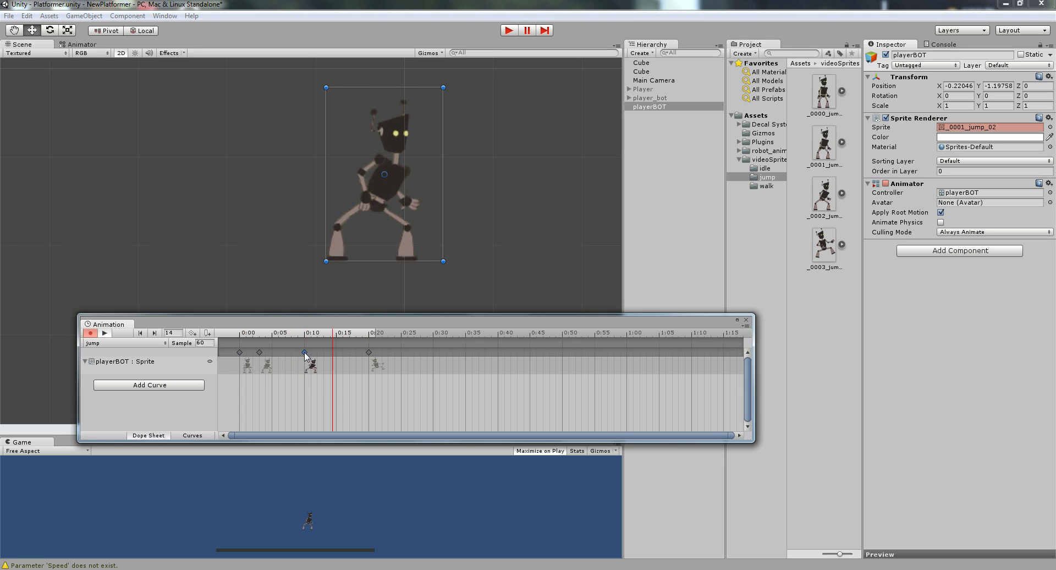
{"action": "left_click_drag", "start_coordinate": [368, 352], "coordinate": [311, 352]}
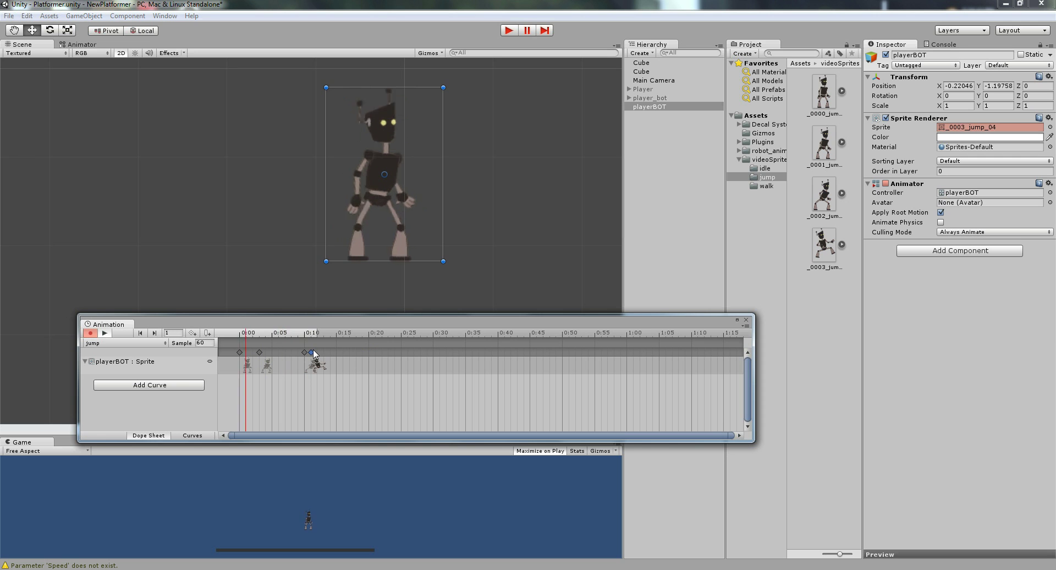
{"action": "left_click_drag", "start_coordinate": [315, 353], "coordinate": [321, 353]}
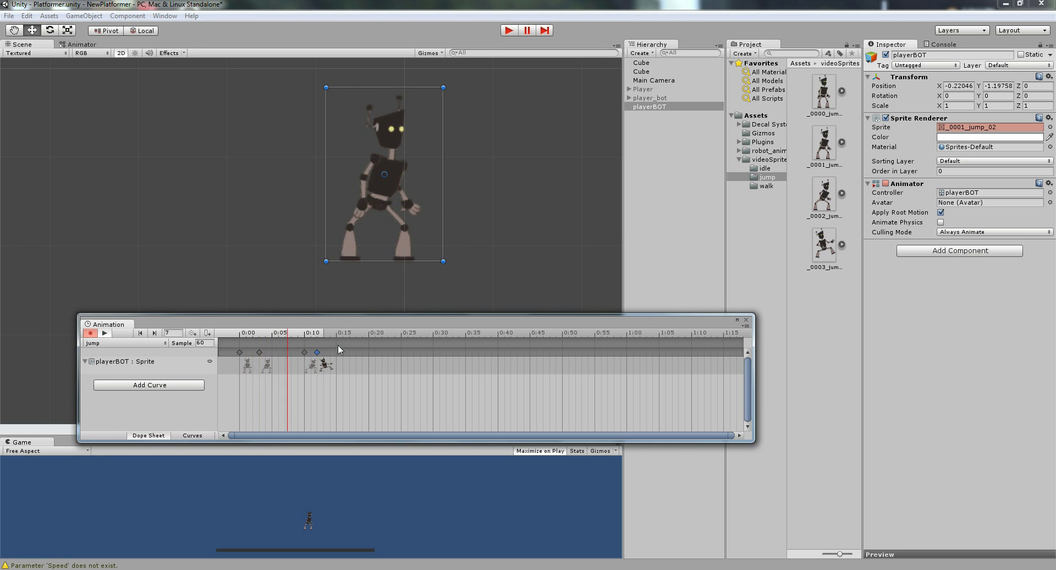
{"action": "left_click_drag", "start_coordinate": [306, 353], "coordinate": [287, 353]}
{"action": "left_click_drag", "start_coordinate": [239, 351], "coordinate": [248, 357]}
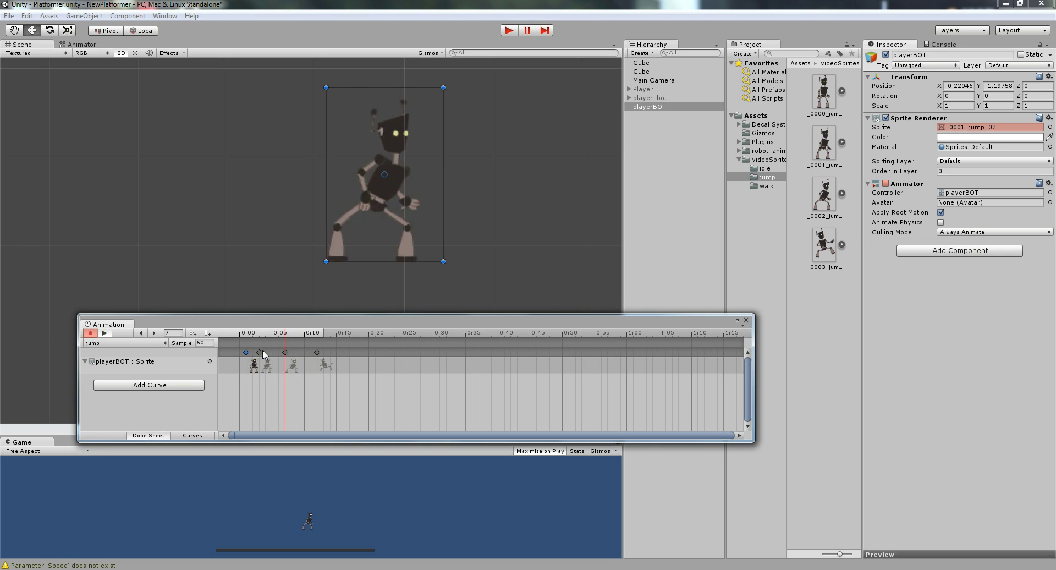
{"action": "left_click_drag", "start_coordinate": [246, 353], "coordinate": [240, 357]}
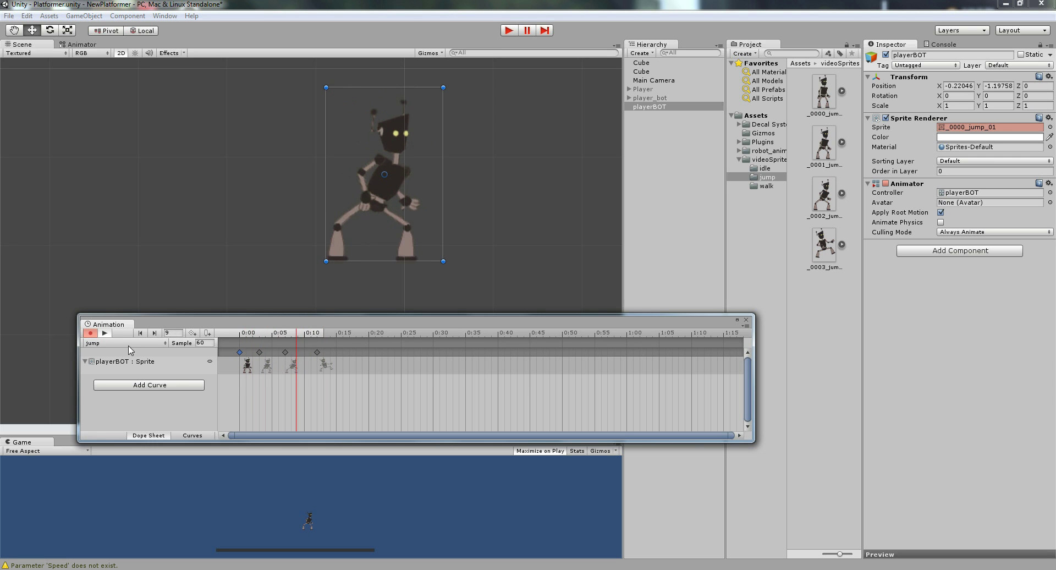
{"action": "left_click", "coordinate": [106, 333]}
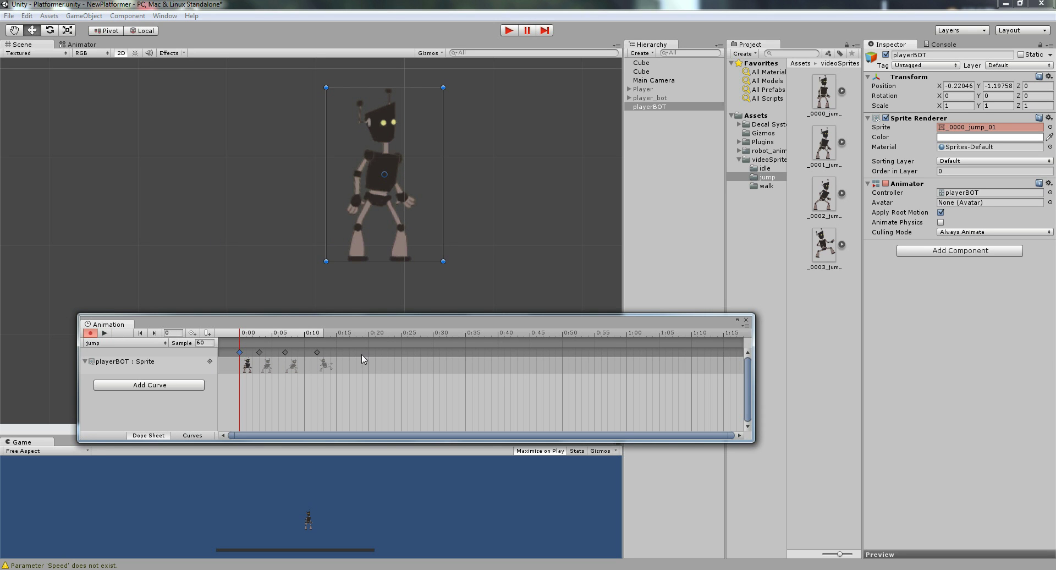
{"action": "left_click_drag", "start_coordinate": [317, 355], "coordinate": [304, 354]}
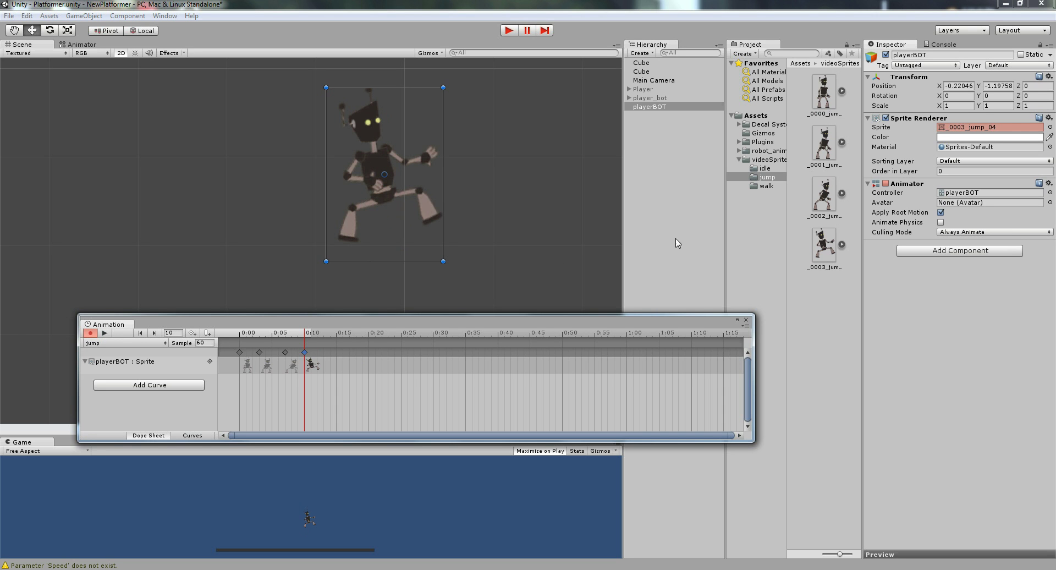
{"action": "left_click", "coordinate": [746, 320]}
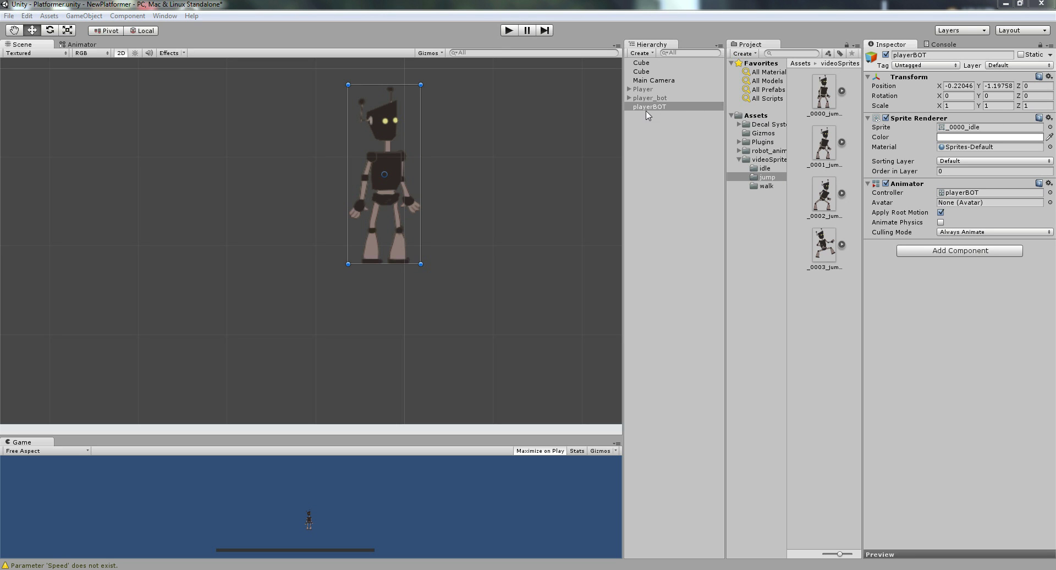
Create a new C# script named move in the Assets folder
{"action": "left_click", "coordinate": [758, 119]}
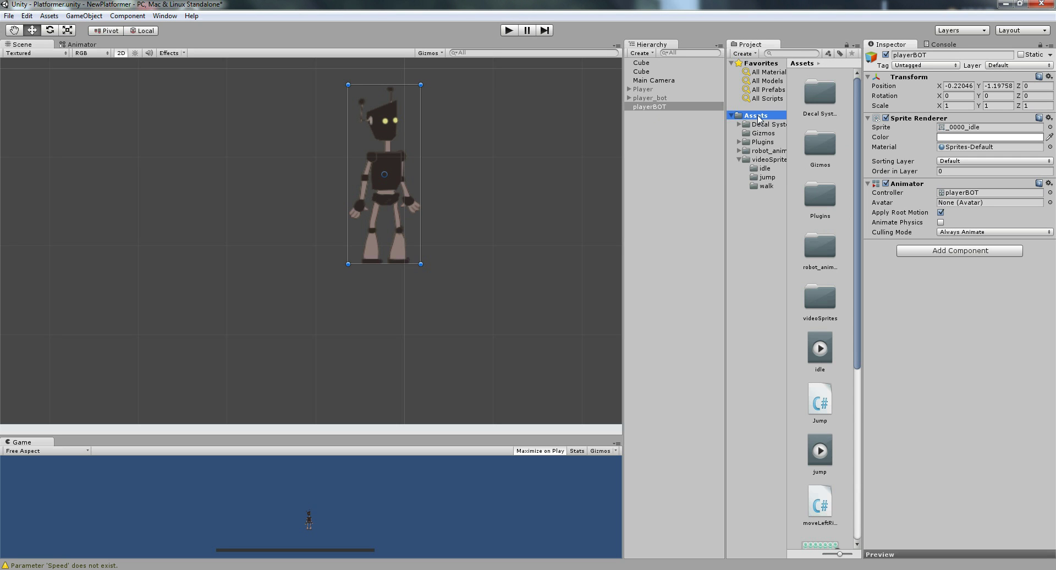
{"action": "right_click", "coordinate": [759, 119]}
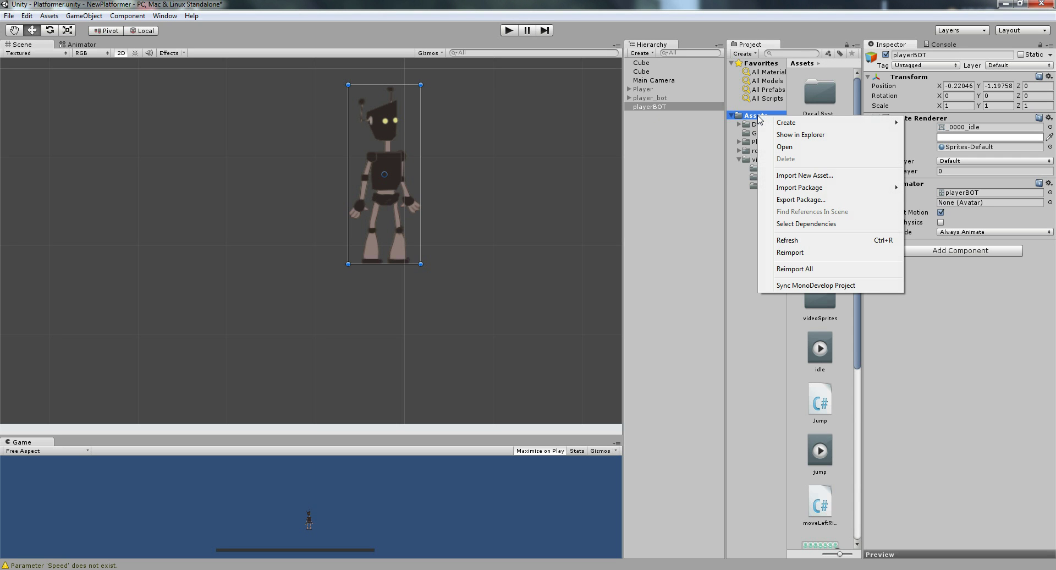
{"action": "mouse_move", "coordinate": [795, 124]}
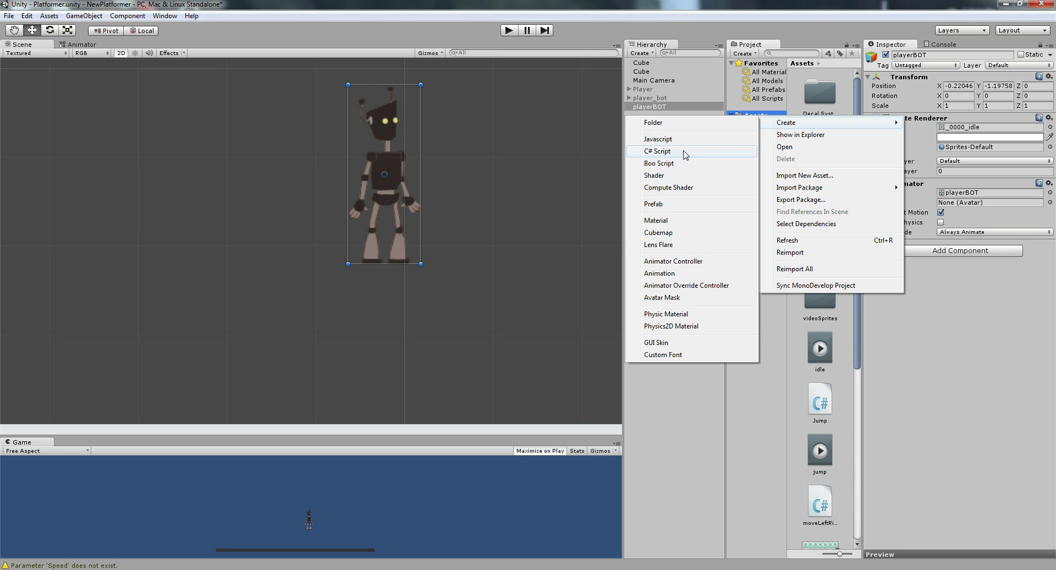
{"action": "left_click", "coordinate": [699, 158]}
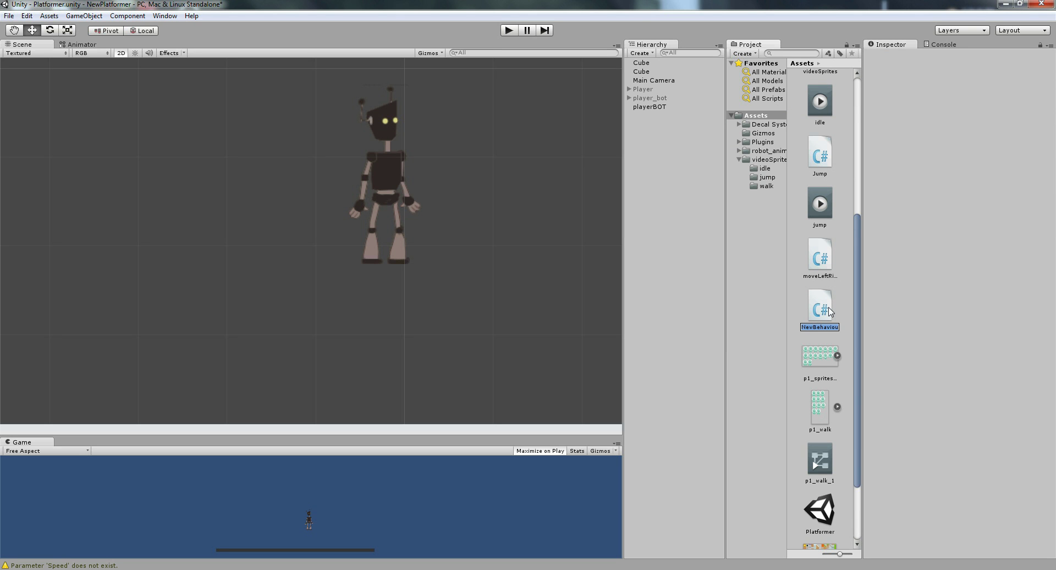
{"action": "type", "text": "move"}
{"action": "key", "text": "Return"}
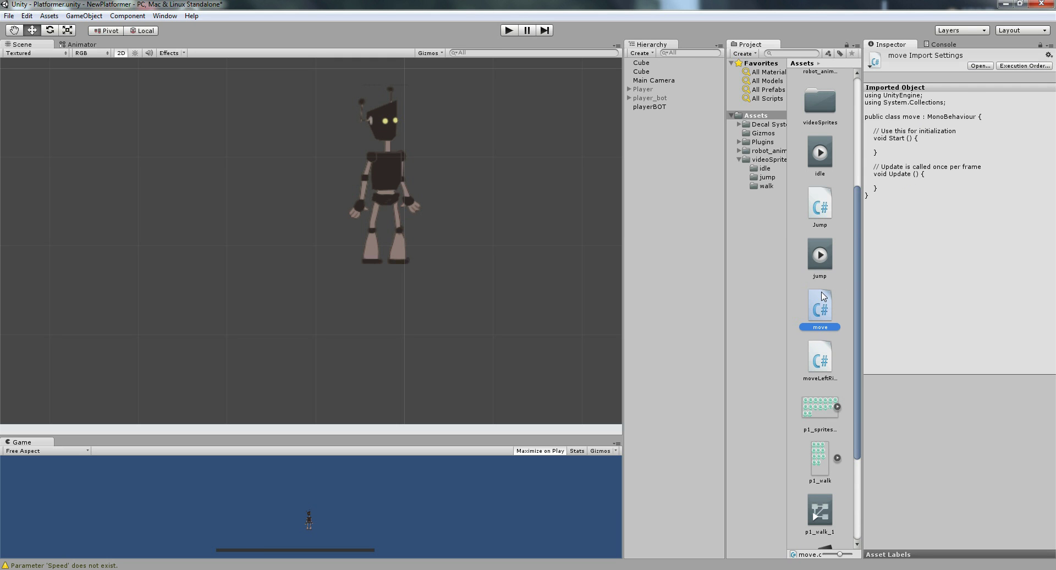
Open the moveLeftRight script in MonoDevelop, review its horizontal movement code, and return to Unity
{"action": "left_click", "coordinate": [819, 355]}
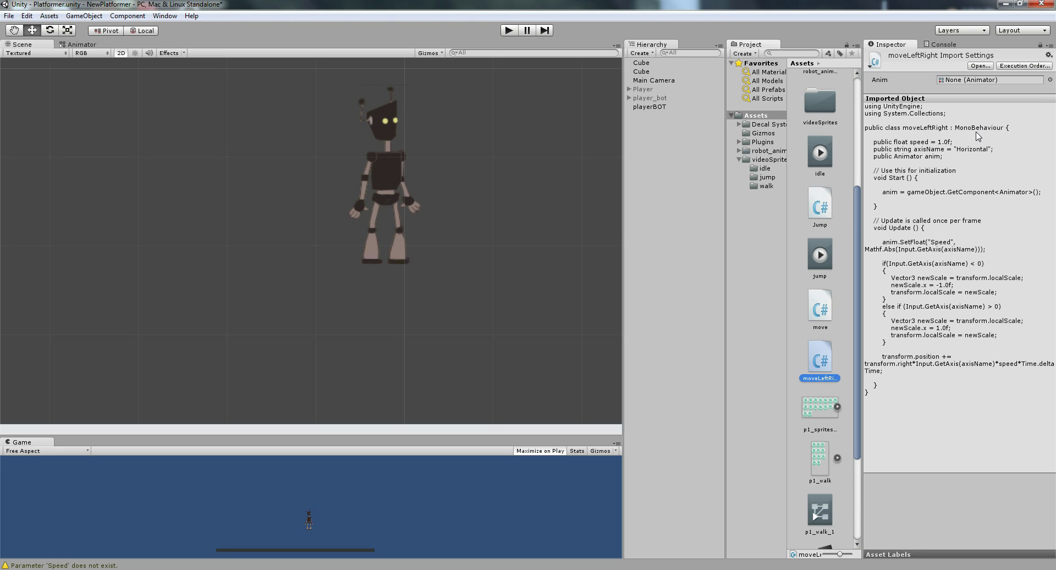
{"action": "double_click", "coordinate": [828, 362]}
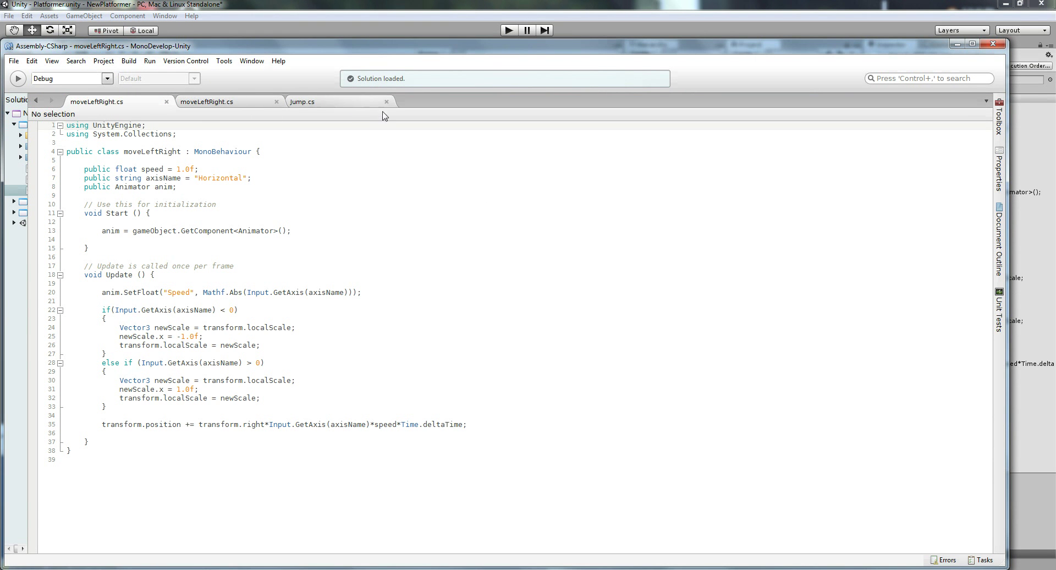
{"action": "left_click_drag", "start_coordinate": [337, 48], "coordinate": [372, 39]}
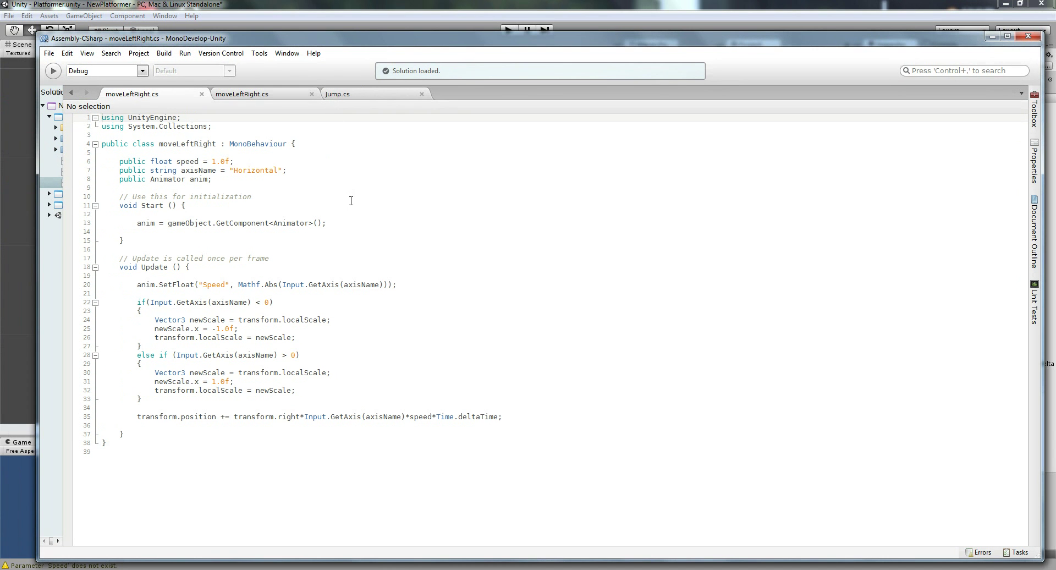
{"action": "left_click_drag", "start_coordinate": [729, 35], "coordinate": [726, 3]}
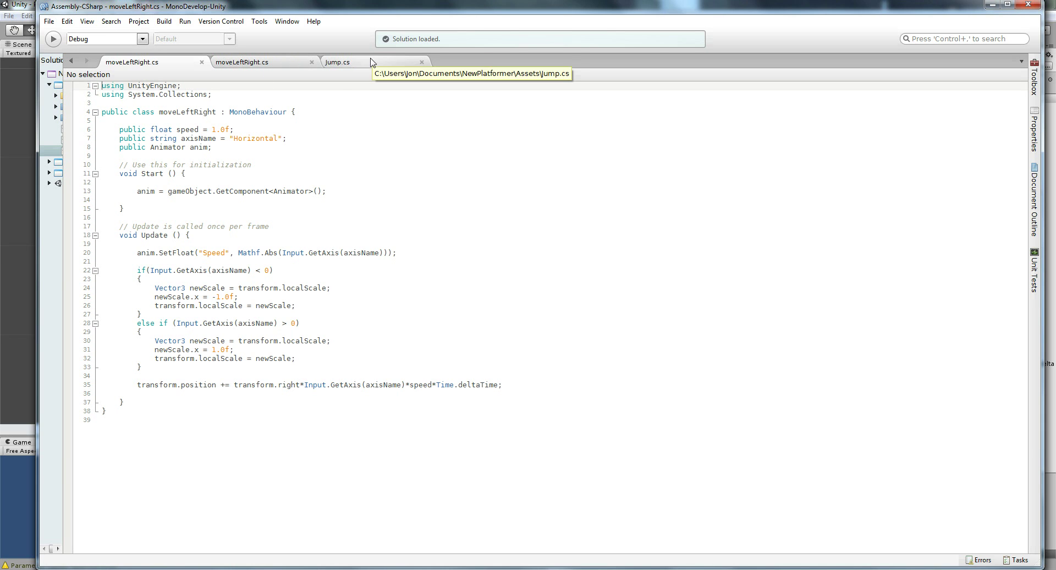
{"action": "left_click", "coordinate": [995, 5]}
{"action": "right_click", "coordinate": [756, 116]}
{"action": "mouse_move", "coordinate": [789, 120]}
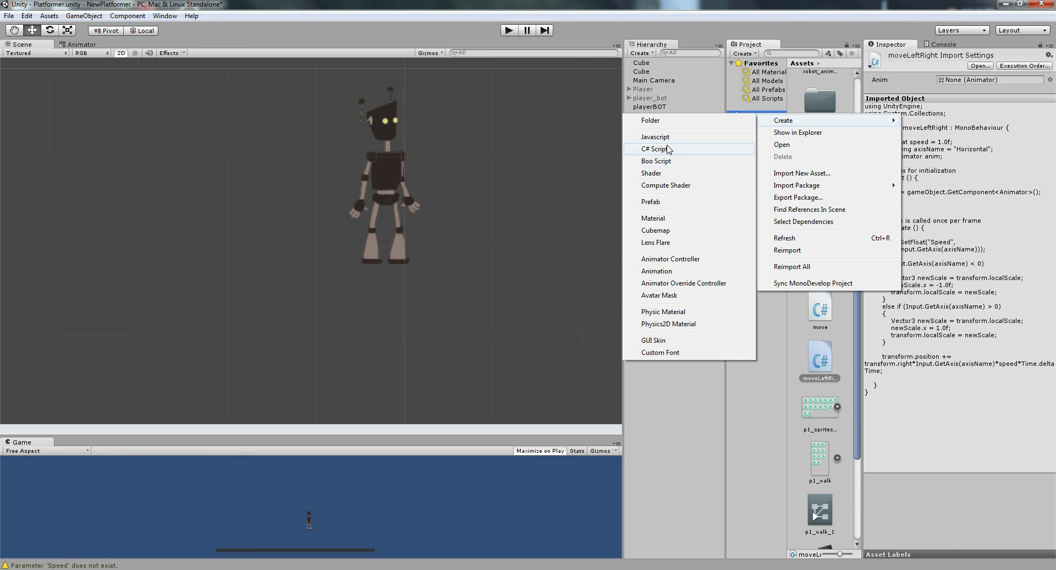
{"action": "left_click", "coordinate": [786, 401]}
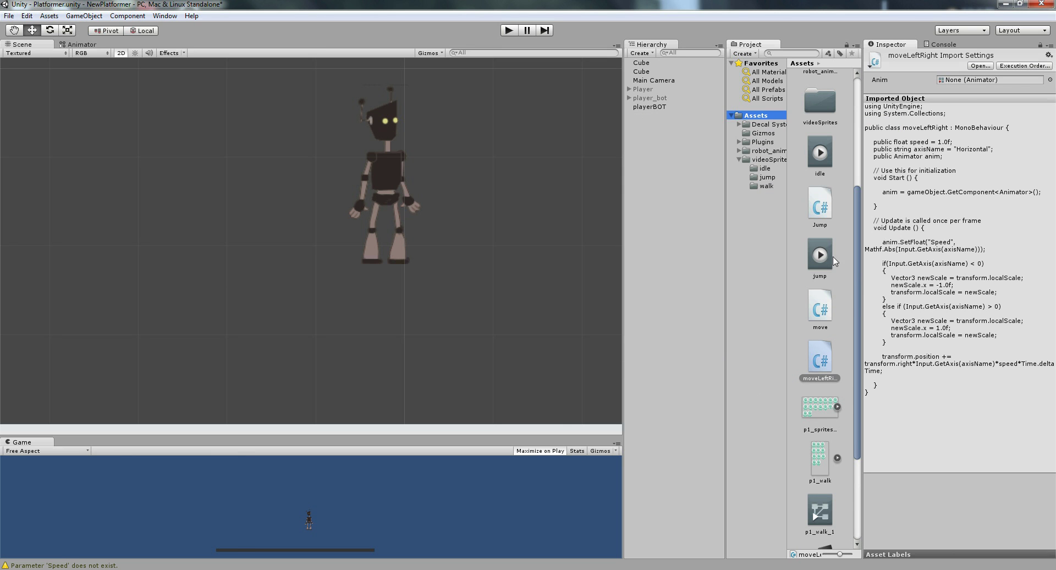
Open the Jump script in MonoDevelop, review its ground check and jump trigger code, and close the editor
{"action": "left_click", "coordinate": [823, 223]}
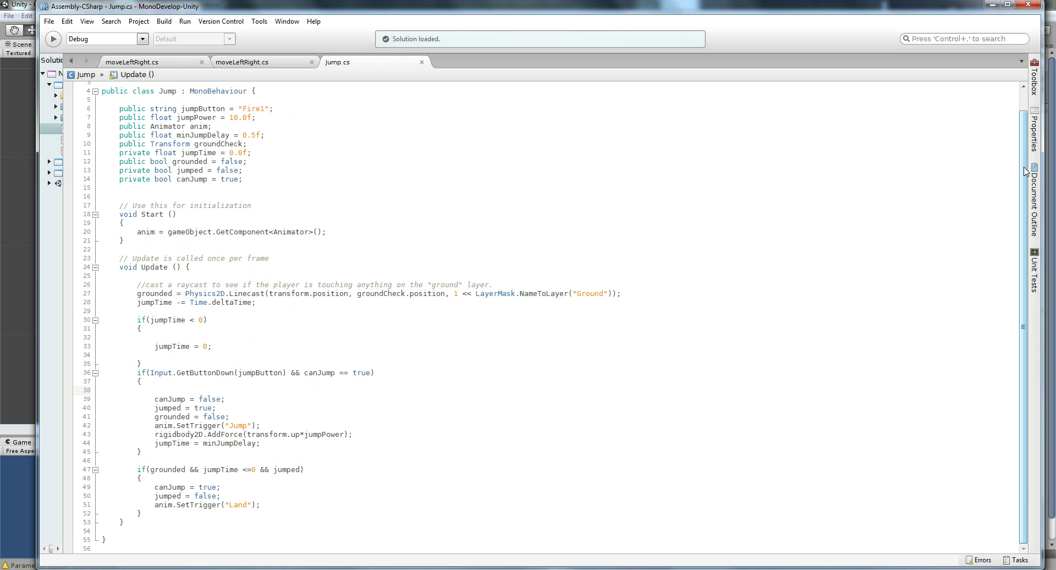
{"action": "scroll", "coordinate": [1029, 138], "scroll_direction": "up", "scroll_amount": 1}
{"action": "scroll", "coordinate": [1024, 121], "scroll_direction": "down", "scroll_amount": 1}
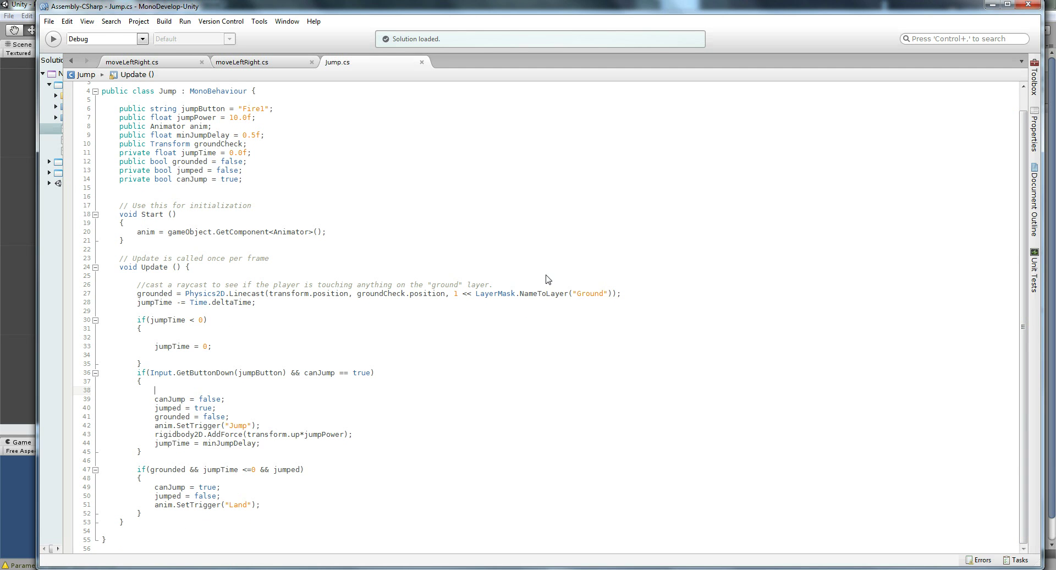
{"action": "left_click", "coordinate": [1028, 5]}
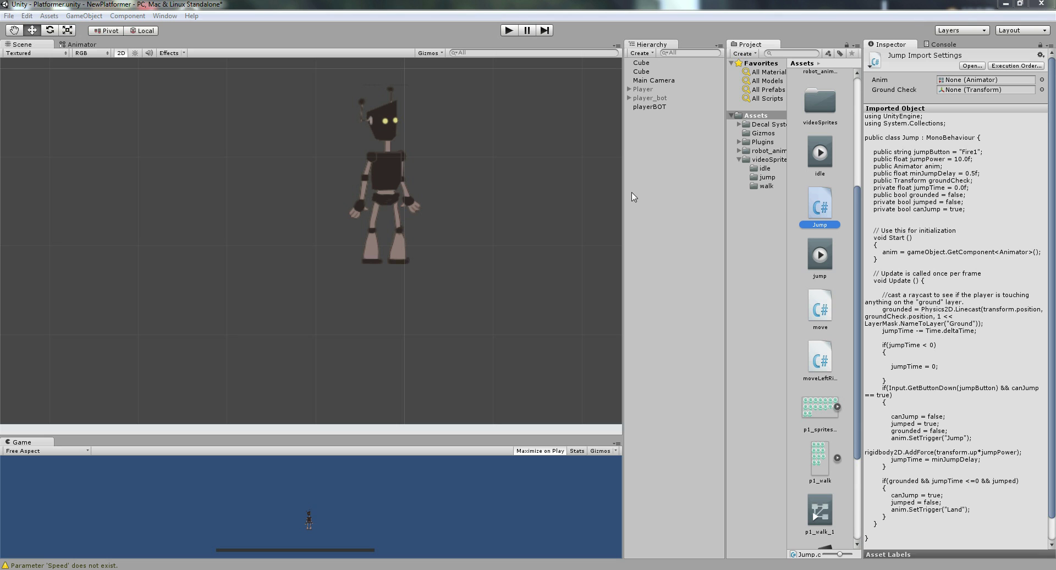
Delete the empty move script from the Assets folder
{"action": "left_click", "coordinate": [820, 306]}
{"action": "right_click", "coordinate": [827, 329]}
{"action": "left_click", "coordinate": [858, 356]}
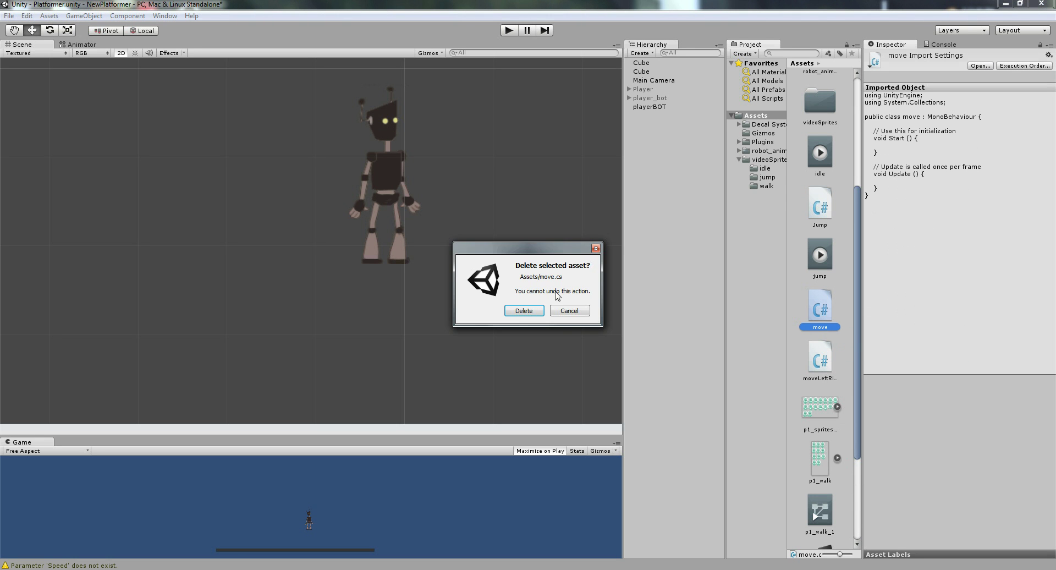
{"action": "left_click", "coordinate": [525, 310]}
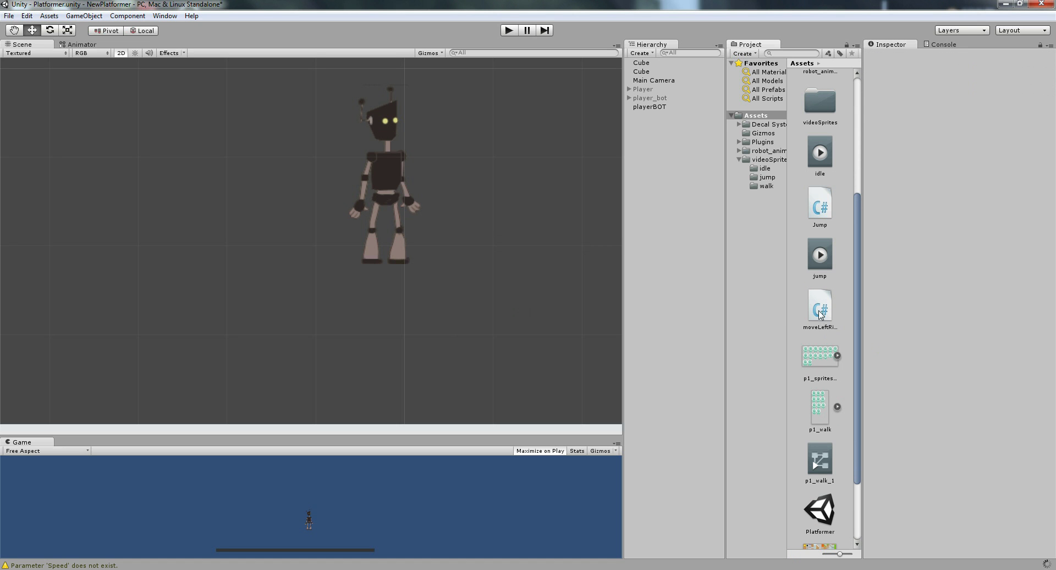
Attach the moveLeftRight script to the robot in the scene and run the game to test it
{"action": "left_click", "coordinate": [819, 317]}
{"action": "left_click_drag", "start_coordinate": [819, 317], "coordinate": [390, 187]}
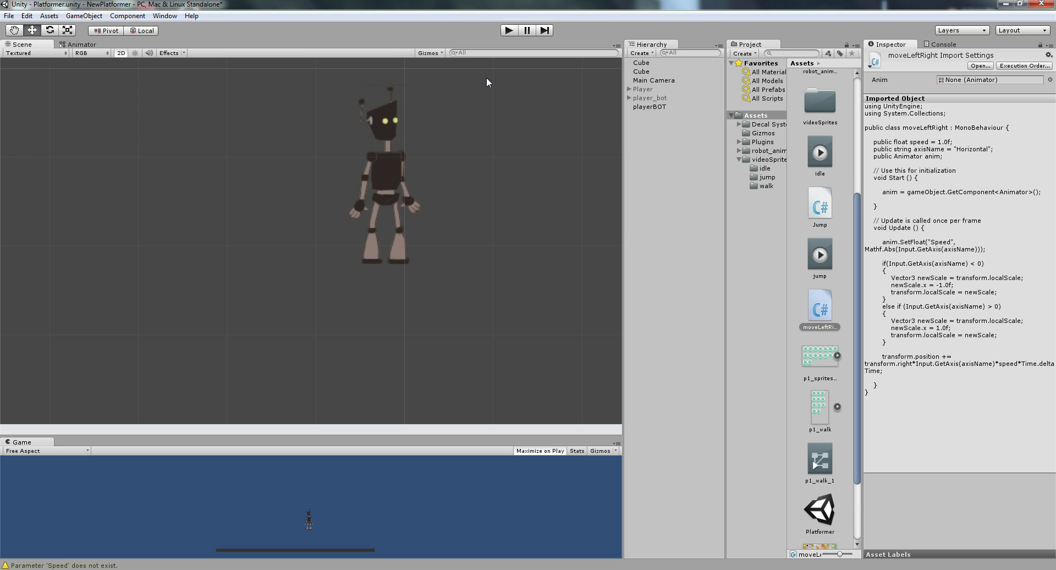
{"action": "left_click", "coordinate": [509, 31]}
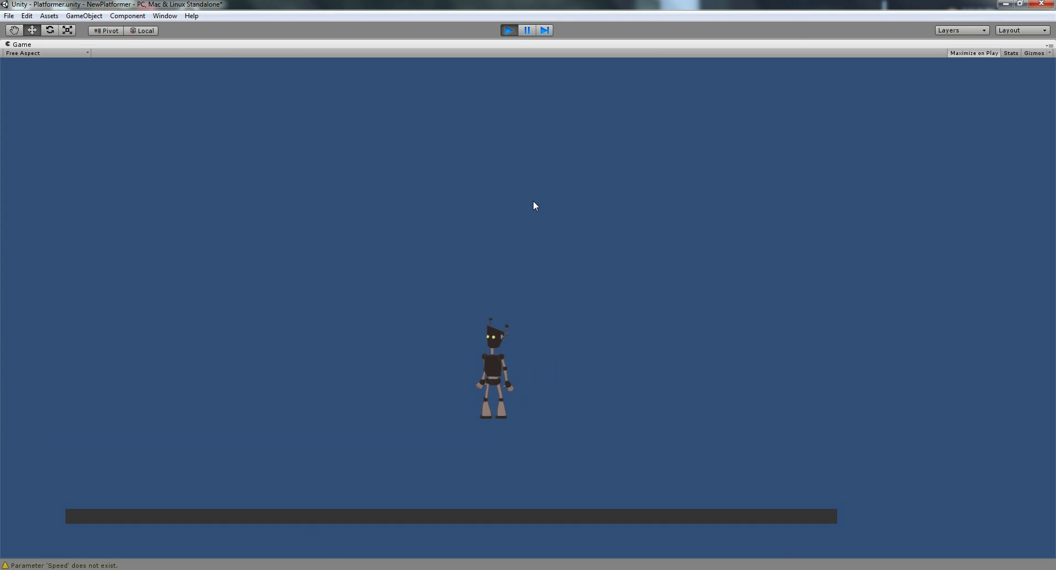
Move the robot back and forth in the running game to test its horizontal movement and flipping, and stop the game
{"action": "key", "text": "Left"}
{"action": "key", "text": "Right"}
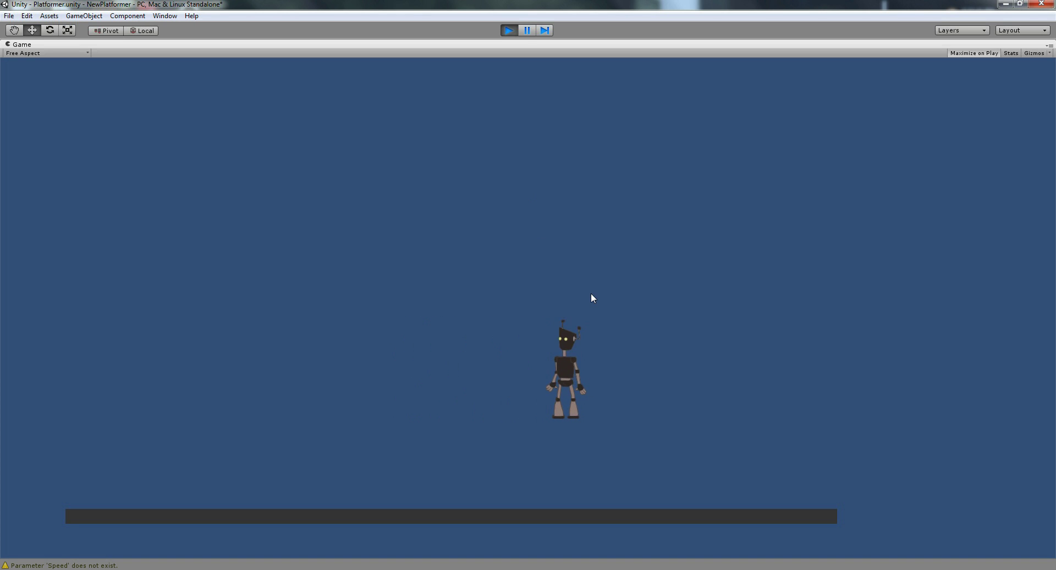
{"action": "key", "text": "Left"}
{"action": "key", "text": "Right"}
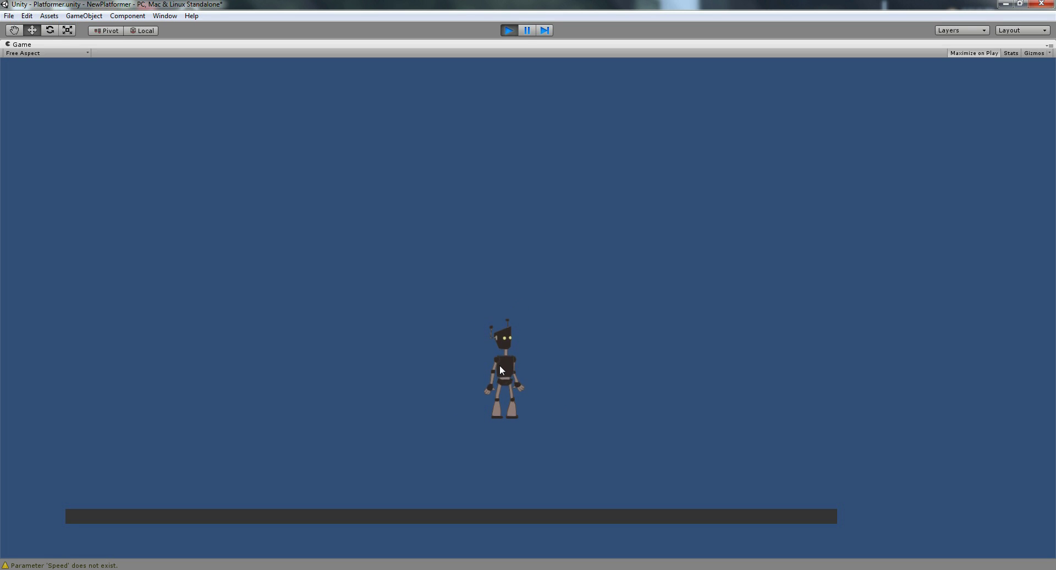
{"action": "key", "text": "Right"}
{"action": "key", "text": "Left"}
{"action": "key", "text": "Right"}
{"action": "left_click", "coordinate": [509, 31]}
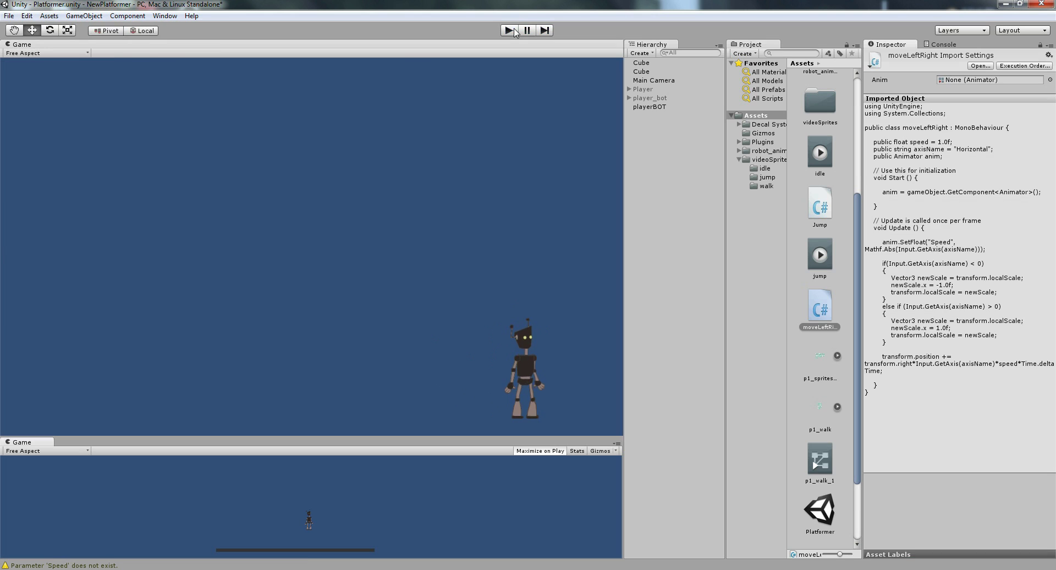
Open the robot's animator controller and arrange the states in a triangle, with walk above idle and jump
{"action": "left_click", "coordinate": [386, 172]}
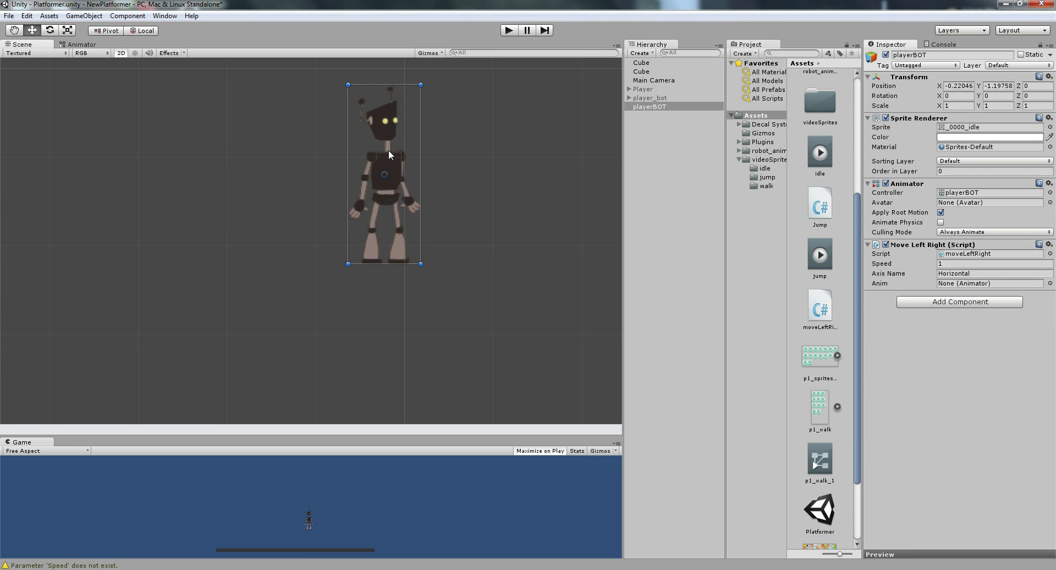
{"action": "left_click", "coordinate": [164, 16]}
{"action": "left_click", "coordinate": [42, 183]}
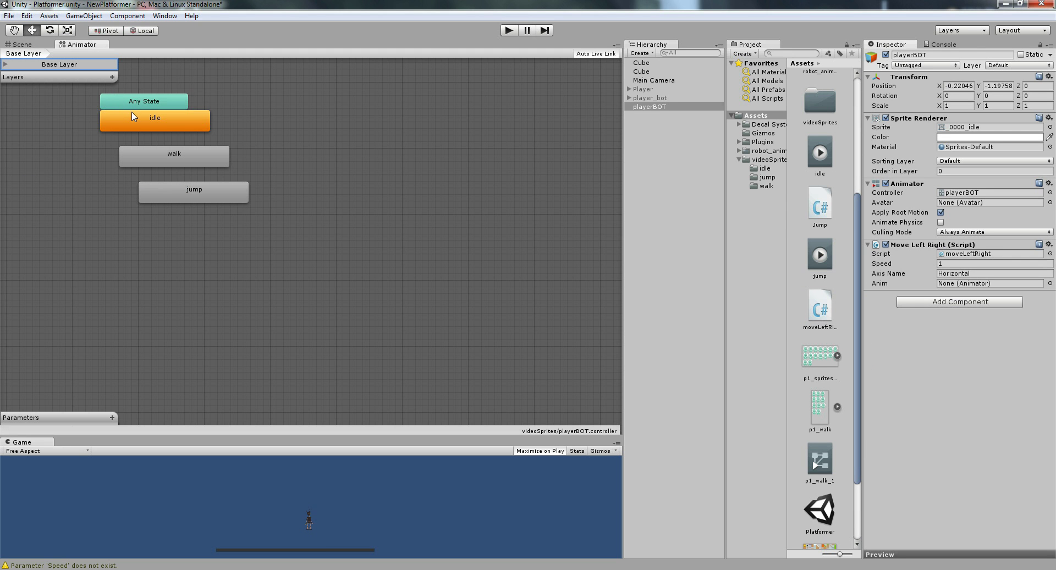
{"action": "left_click_drag", "start_coordinate": [174, 121], "coordinate": [132, 254]}
{"action": "left_click_drag", "start_coordinate": [190, 157], "coordinate": [321, 262]}
{"action": "left_click_drag", "start_coordinate": [255, 168], "coordinate": [260, 155]}
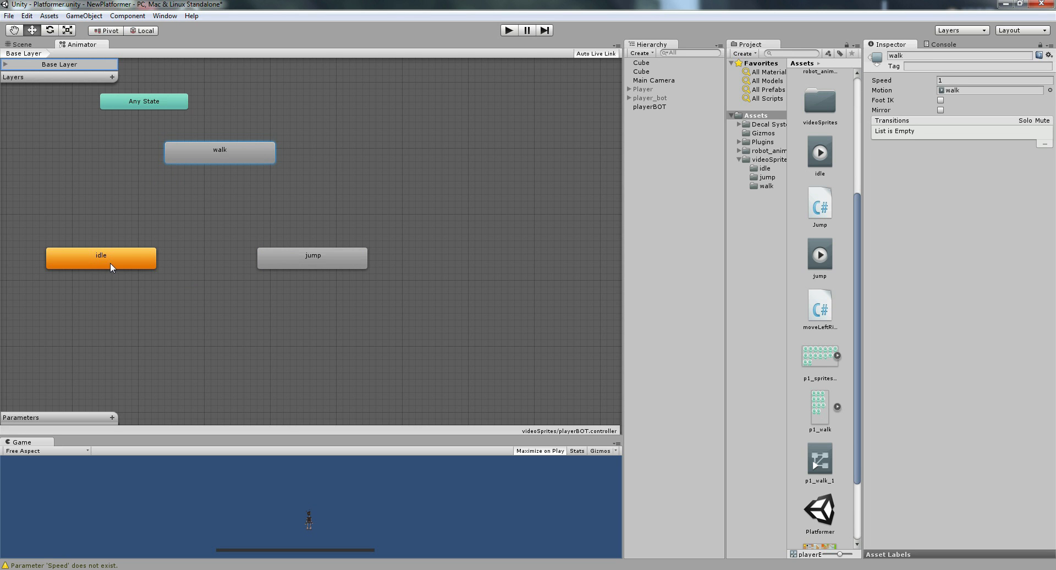
{"action": "scroll", "coordinate": [112, 269], "scroll_direction": "up", "scroll_amount": 1}
{"action": "scroll", "coordinate": [118, 278], "scroll_direction": "down", "scroll_amount": 2}
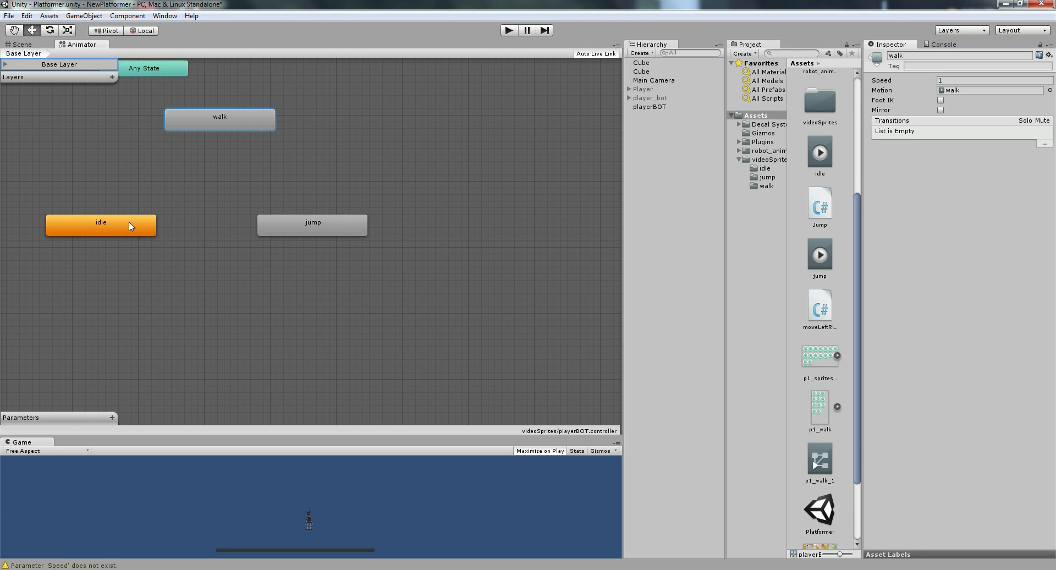
{"action": "mouse_move", "coordinate": [223, 122]}
{"action": "left_mouse_down"}
{"action": "mouse_move", "coordinate": [206, 126]}
{"action": "mouse_move", "coordinate": [221, 119]}
{"action": "left_mouse_up"}
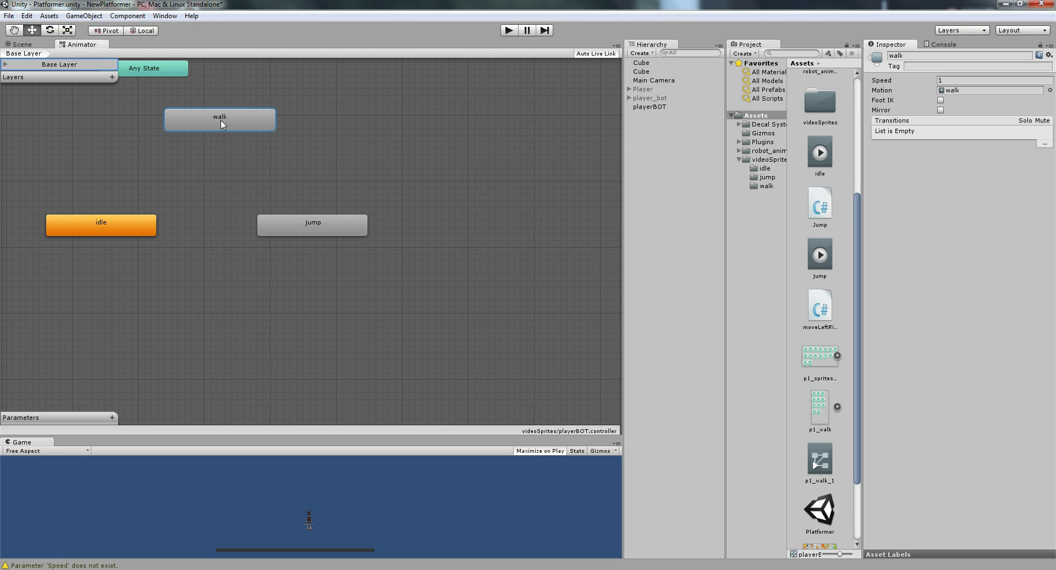
Create a transition from the idle state to the jump state and select it to view its settings
{"action": "right_click", "coordinate": [126, 223]}
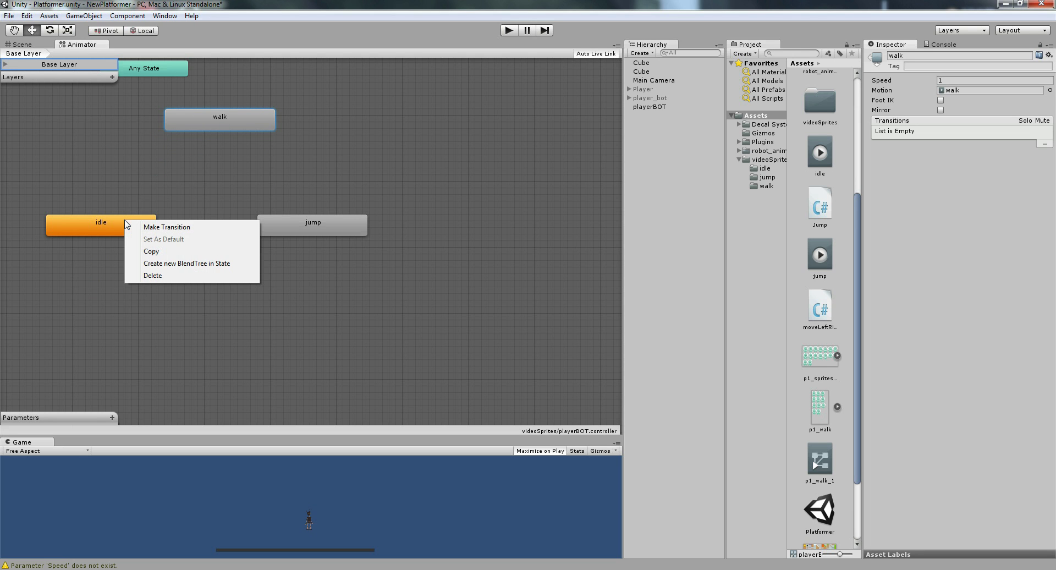
{"action": "left_click", "coordinate": [165, 227]}
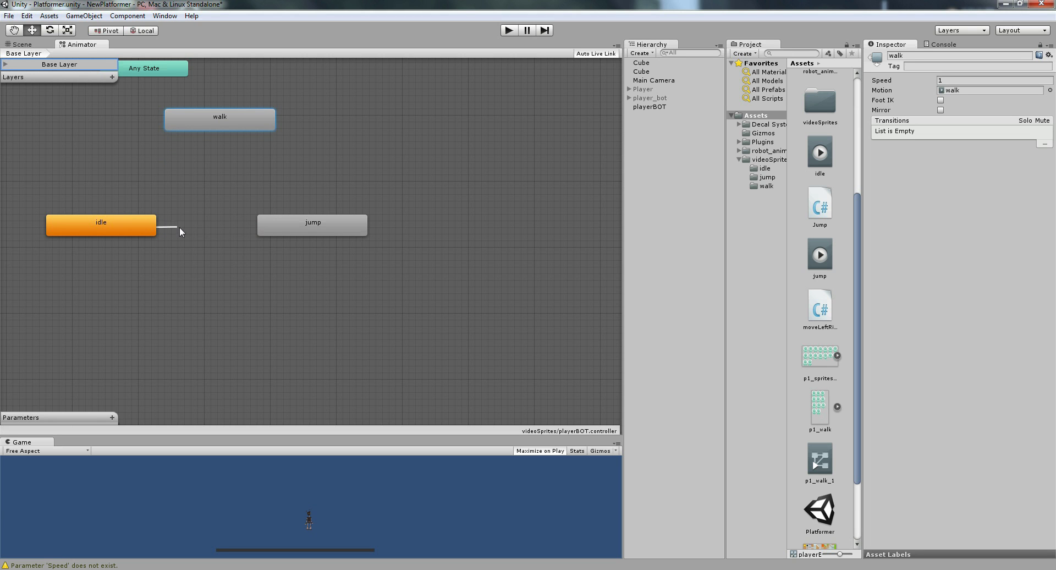
{"action": "left_click", "coordinate": [270, 228]}
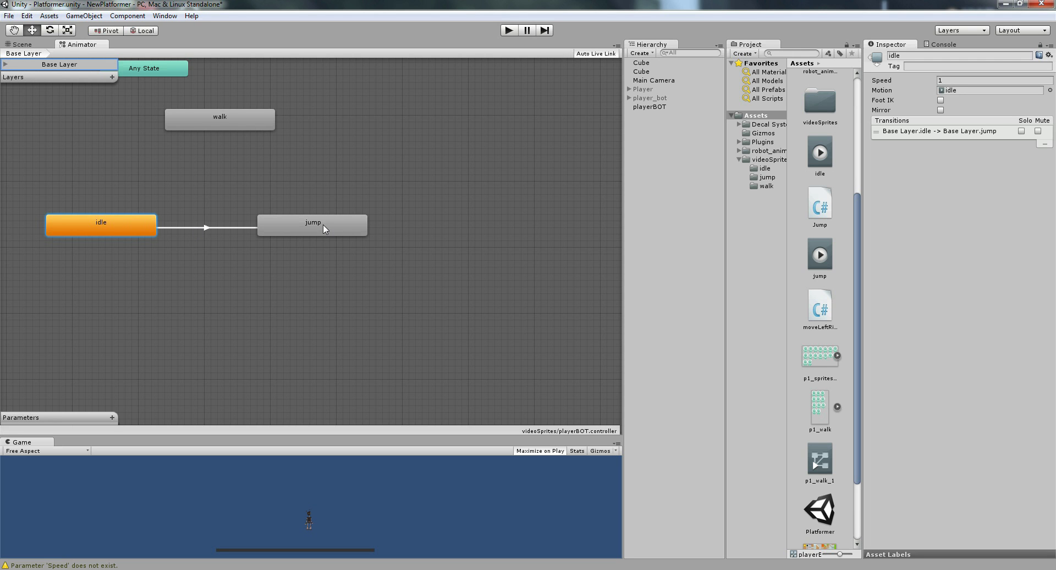
{"action": "left_click", "coordinate": [205, 227]}
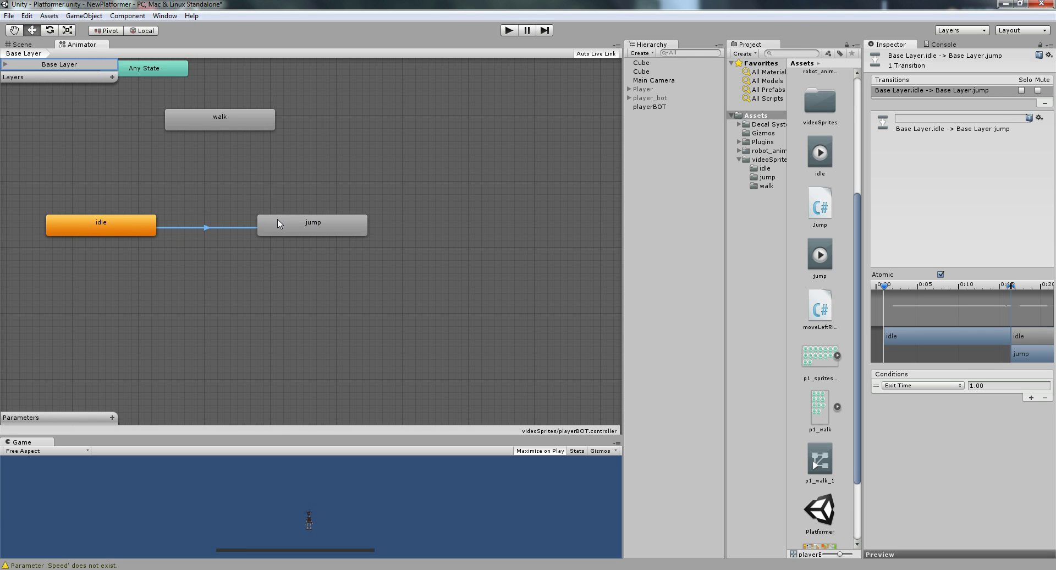
Create transitions from idle to walk and from walk to jump
{"action": "right_click", "coordinate": [147, 221]}
{"action": "left_click", "coordinate": [171, 227]}
{"action": "left_click", "coordinate": [205, 120]}
{"action": "right_click", "coordinate": [231, 120]}
{"action": "left_click", "coordinate": [258, 127]}
{"action": "left_click", "coordinate": [300, 223]}
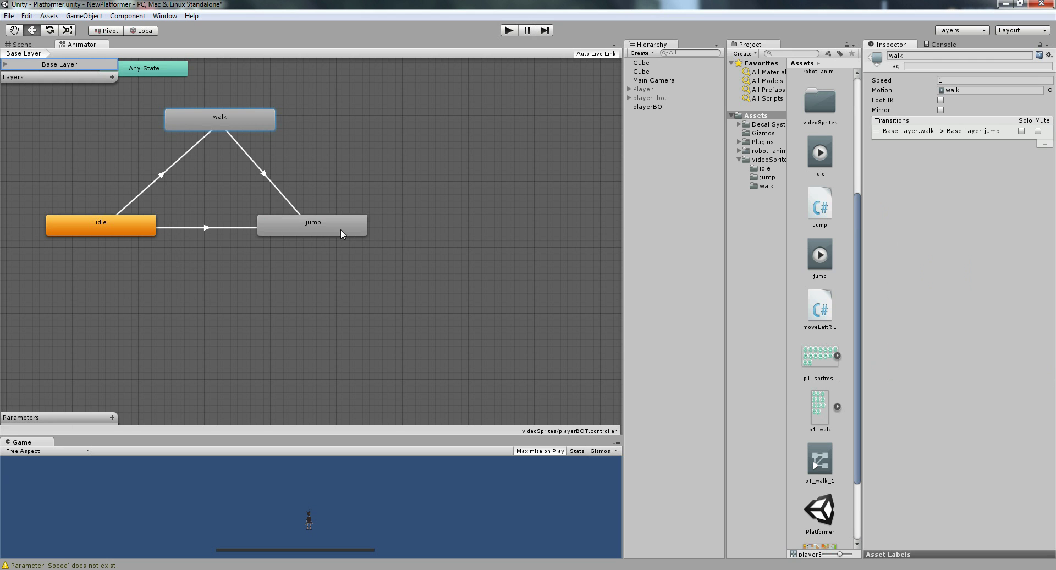
Create the return transitions from jump to walk, walk to idle and jump to idle
{"action": "right_click", "coordinate": [325, 220]}
{"action": "left_click", "coordinate": [343, 226]}
{"action": "left_click", "coordinate": [243, 113]}
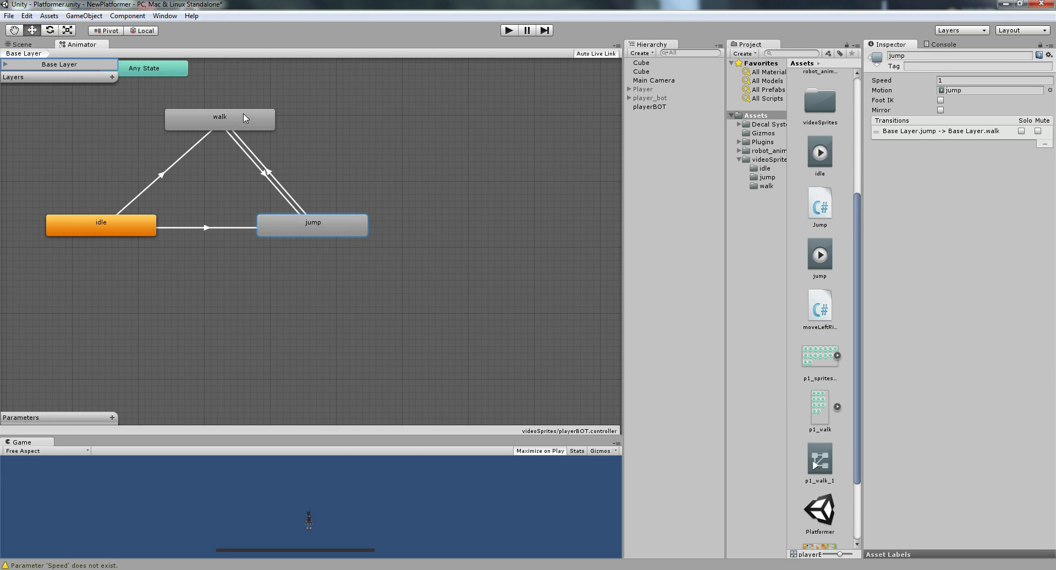
{"action": "right_click", "coordinate": [213, 116]}
{"action": "left_click", "coordinate": [236, 122]}
{"action": "left_click", "coordinate": [153, 233]}
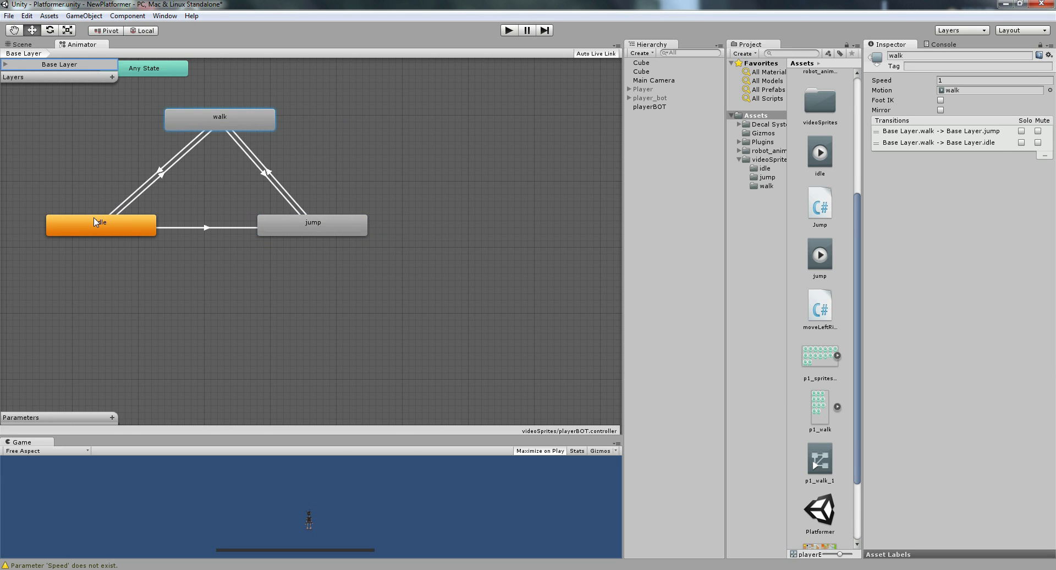
{"action": "right_click", "coordinate": [289, 231]}
{"action": "left_click", "coordinate": [308, 237]}
{"action": "left_click", "coordinate": [147, 223]}
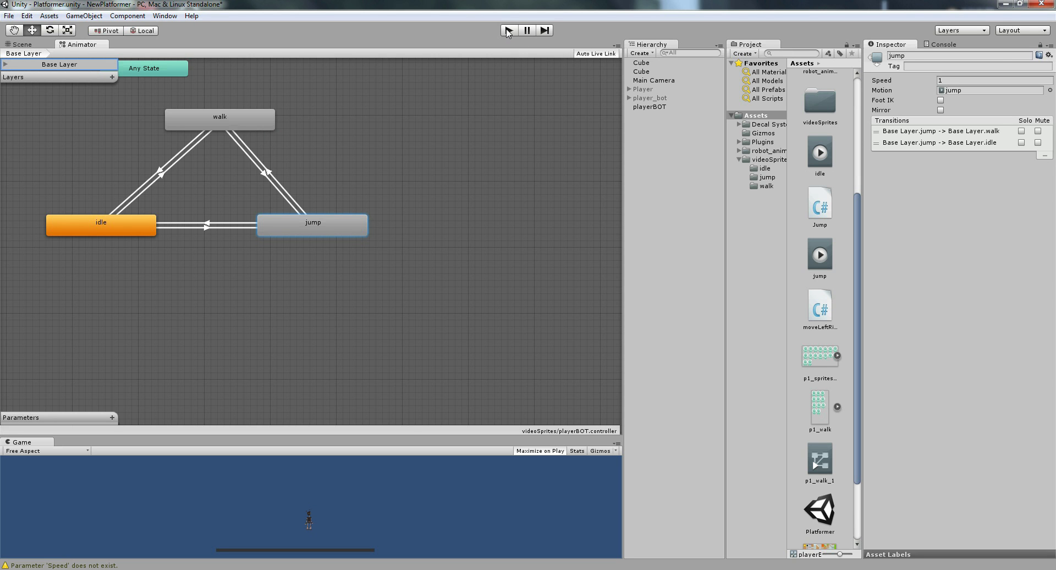
Turn off Maximize on Play and enlarge the Game view beneath the Animator
{"action": "left_click", "coordinate": [541, 452]}
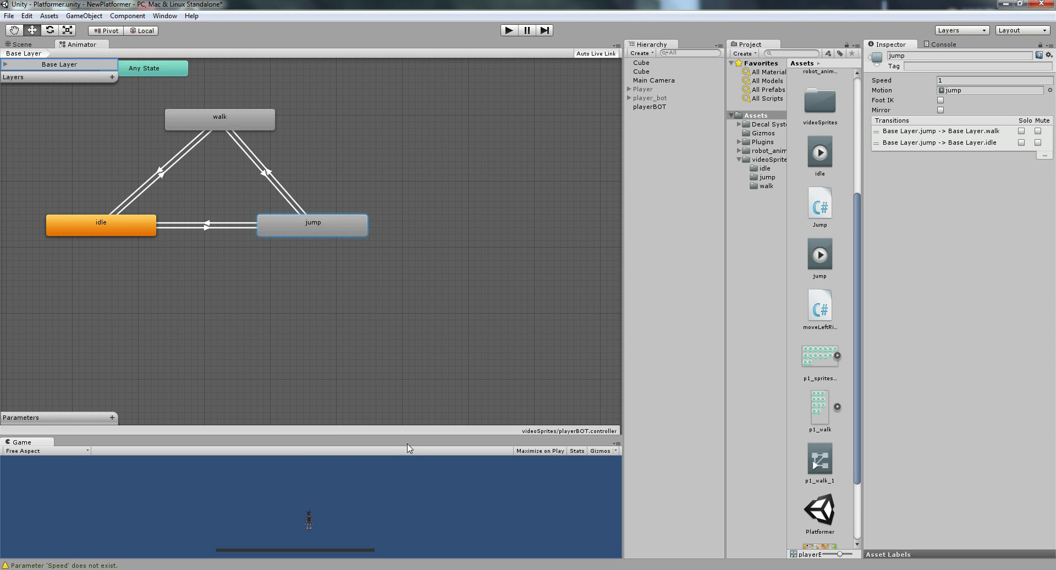
{"action": "left_click_drag", "start_coordinate": [408, 437], "coordinate": [417, 292]}
{"action": "left_click", "coordinate": [379, 166]}
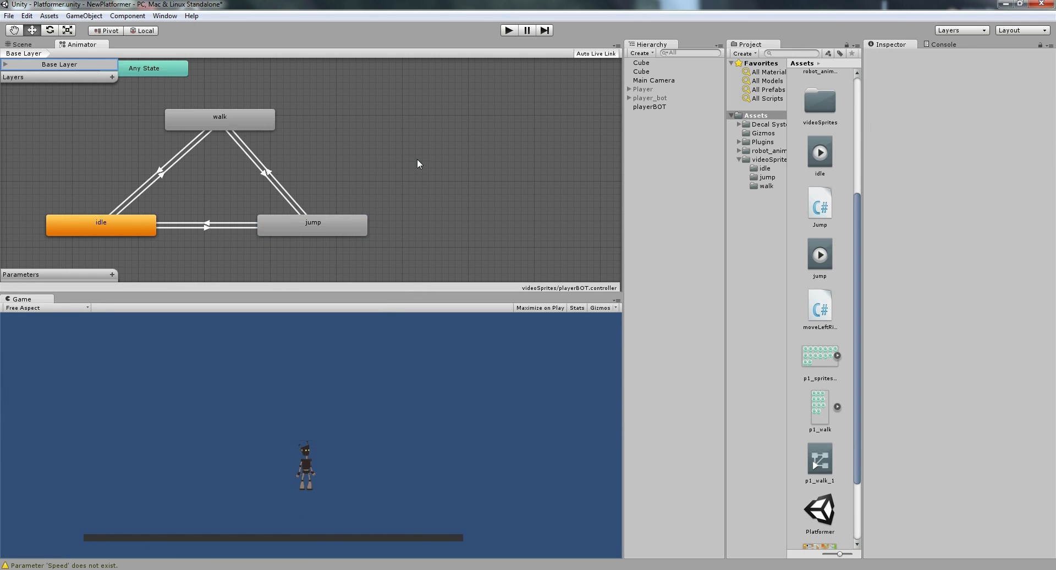
Run the game to watch the animator states play alongside the robot, and stop it
{"action": "middle_click_drag", "start_coordinate": [421, 159], "coordinate": [523, 153]}
{"action": "left_click", "coordinate": [509, 30]}
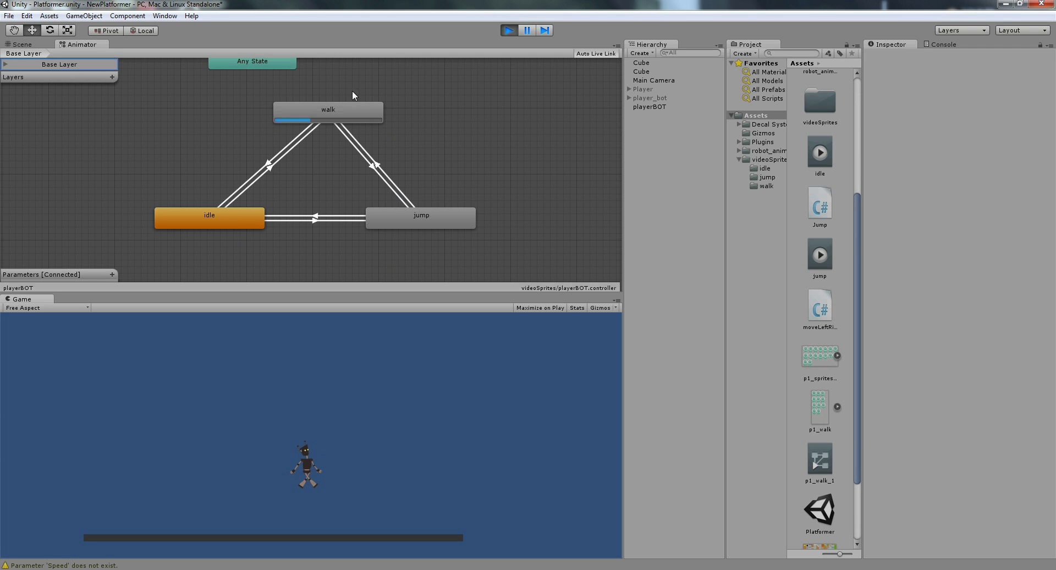
{"action": "left_click", "coordinate": [508, 31]}
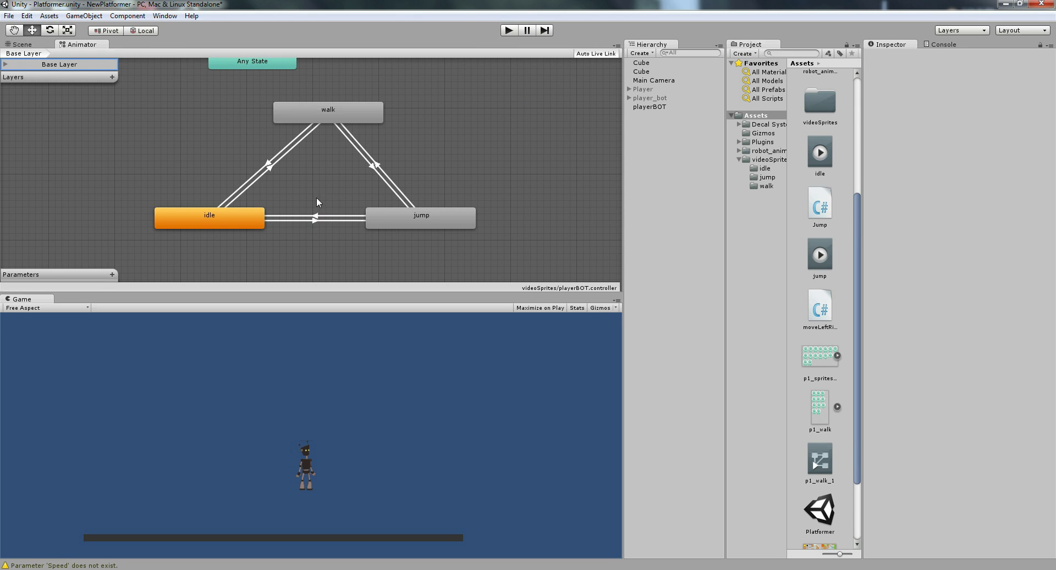
Add a float parameter named Speed to the animator controller
{"action": "left_click", "coordinate": [112, 274]}
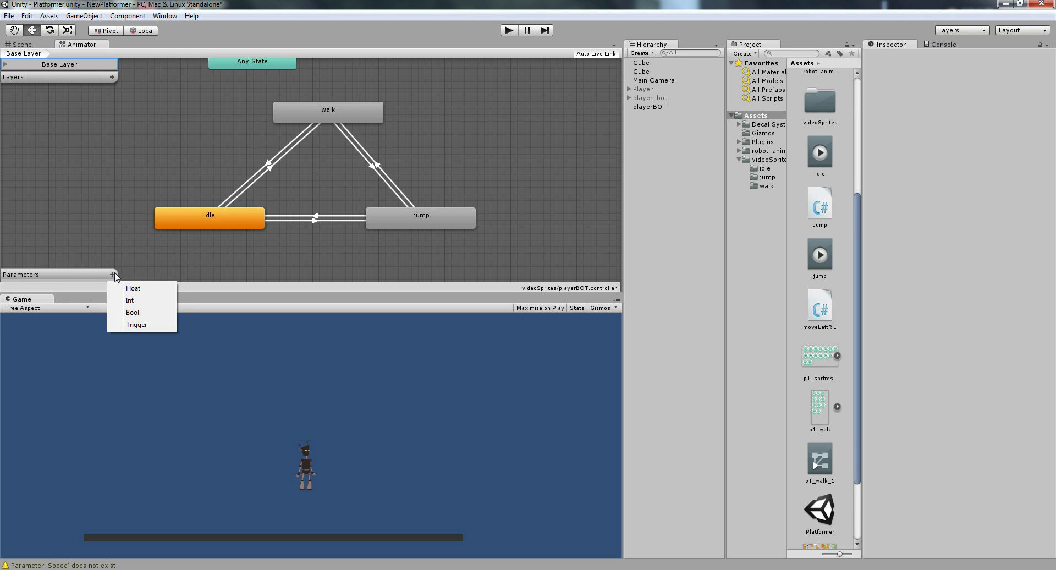
{"action": "left_click", "coordinate": [141, 288]}
{"action": "left_click_drag", "start_coordinate": [82, 277], "coordinate": [1, 280]}
{"action": "type", "text": "Speed"}
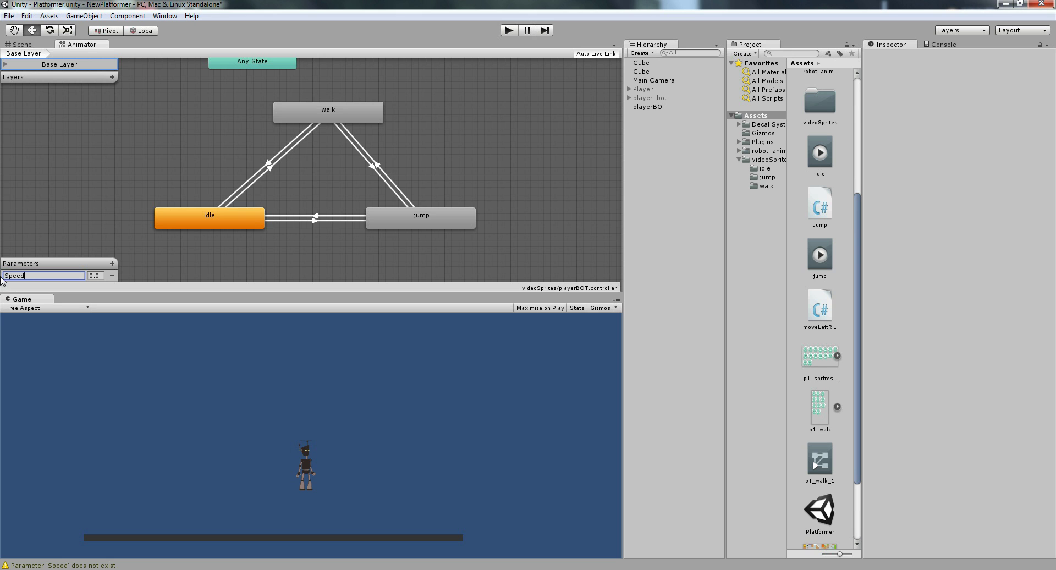
Add two trigger parameters named Jump and Land to the animator controller
{"action": "left_click", "coordinate": [112, 265]}
{"action": "left_click", "coordinate": [145, 316]}
{"action": "left_click_drag", "start_coordinate": [64, 280], "coordinate": [2, 280]}
{"action": "type", "text": "Jump"}
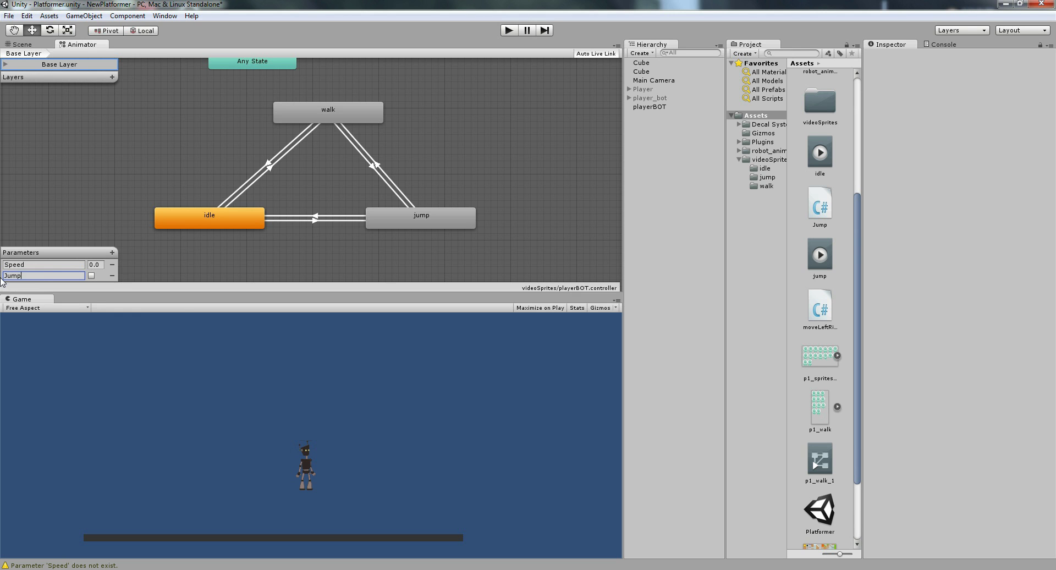
{"action": "left_click", "coordinate": [112, 252]}
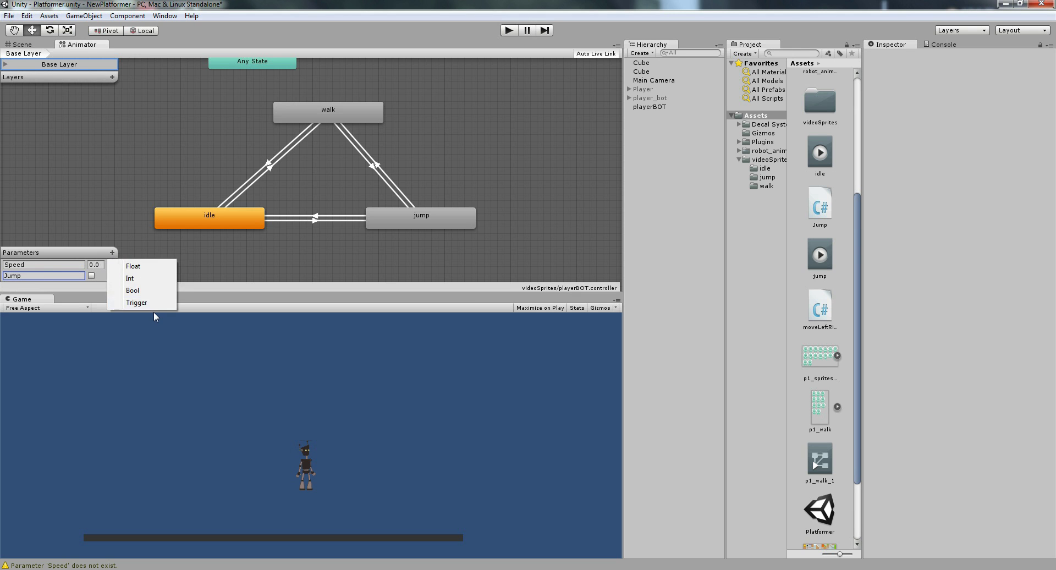
{"action": "left_click", "coordinate": [133, 310]}
{"action": "left_click_drag", "start_coordinate": [61, 276], "coordinate": [2, 278]}
{"action": "key", "text": "BackSpace"}
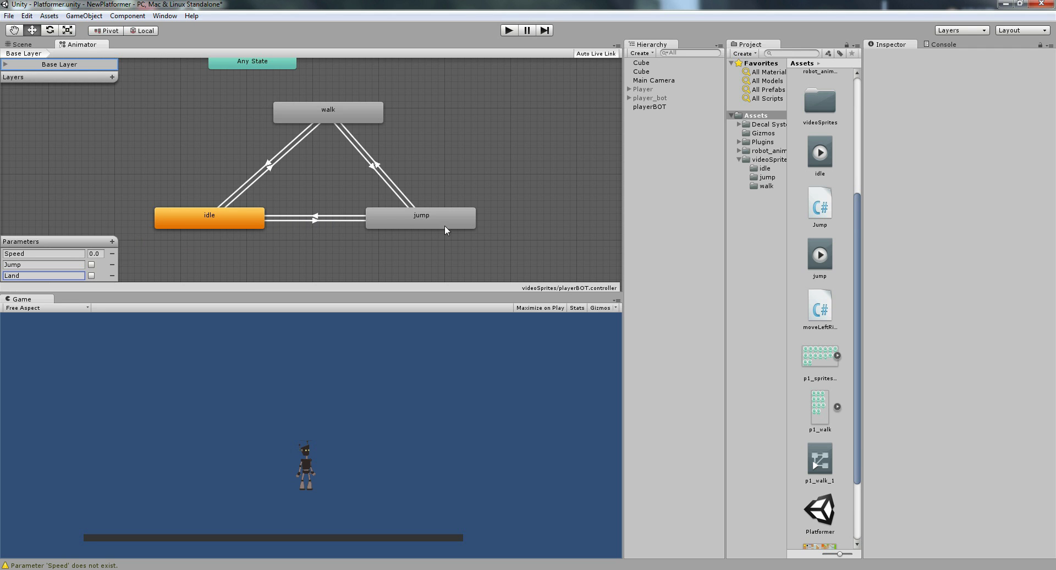
Widen the Inspector and set the idle to jump transition's condition to Jump
{"action": "left_click", "coordinate": [315, 220]}
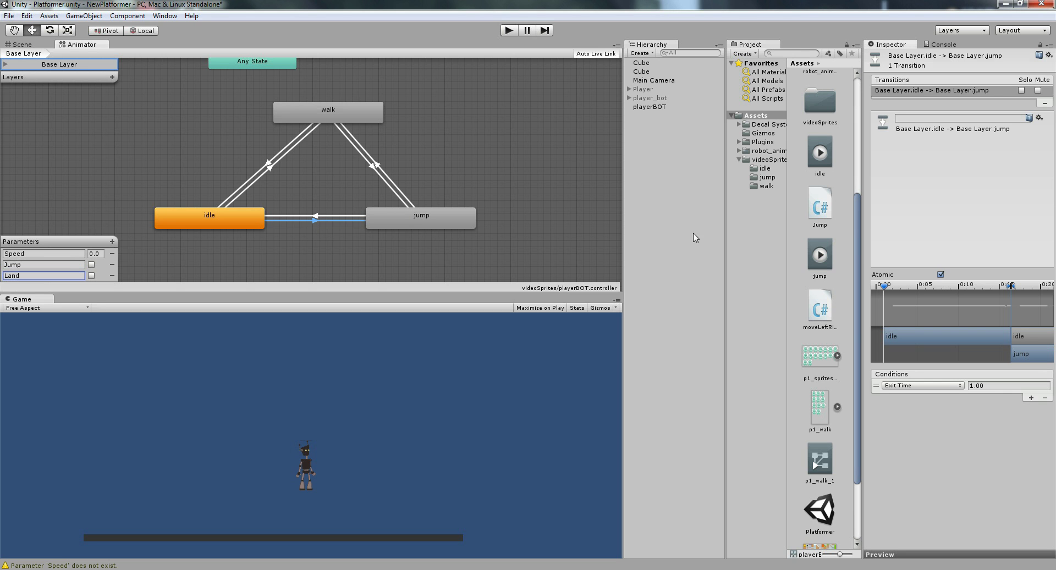
{"action": "left_click_drag", "start_coordinate": [863, 394], "coordinate": [692, 369]}
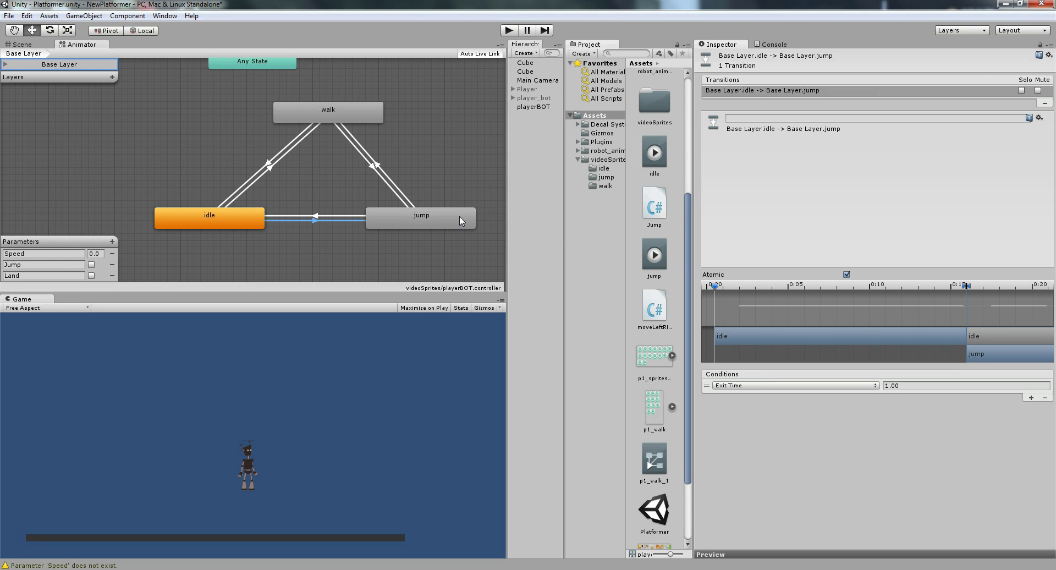
{"action": "left_click", "coordinate": [757, 388]}
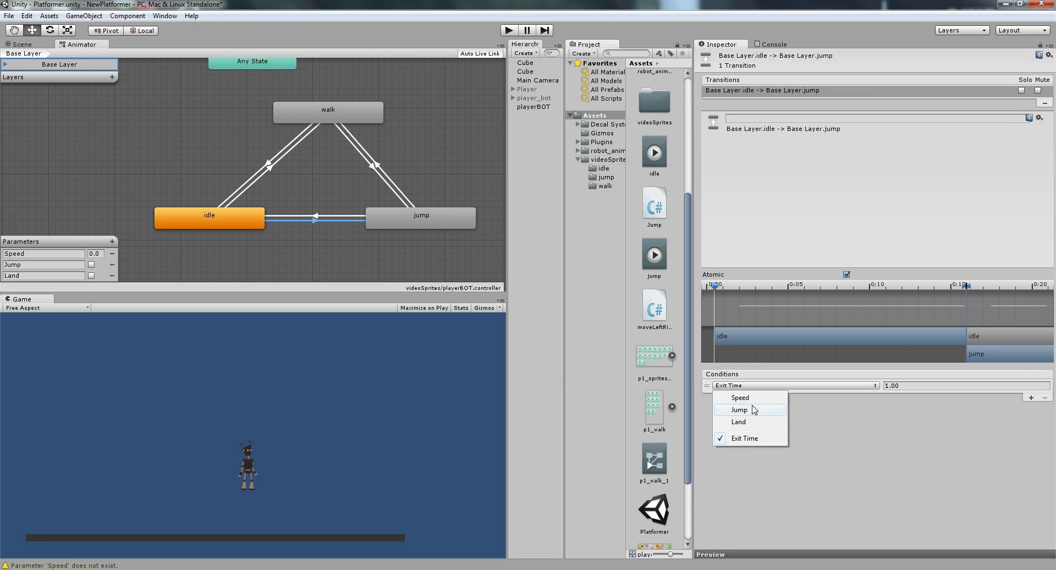
{"action": "left_click", "coordinate": [749, 408]}
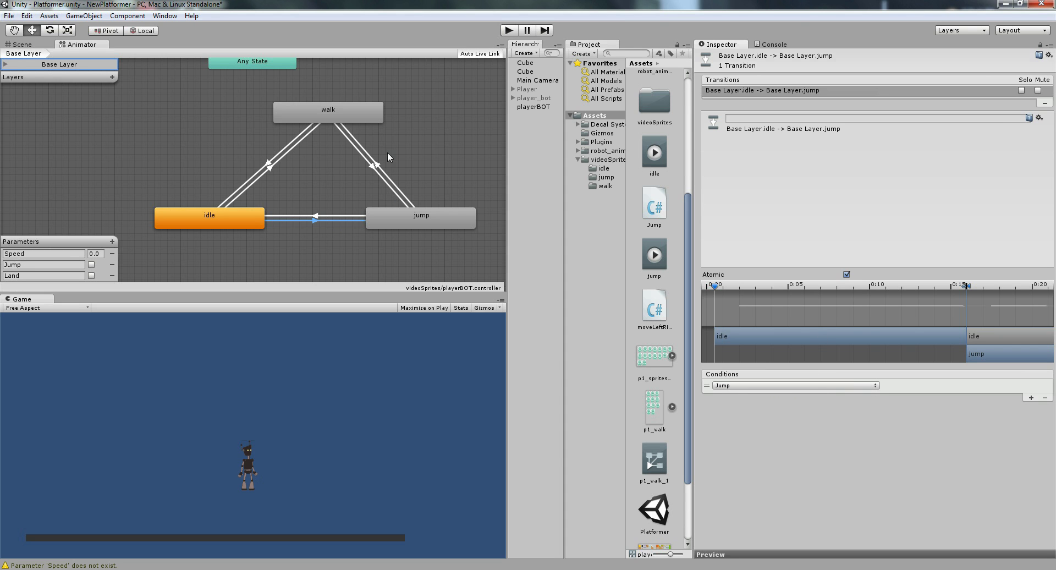
Set the walk to jump transition's condition to Jump
{"action": "left_click", "coordinate": [371, 168]}
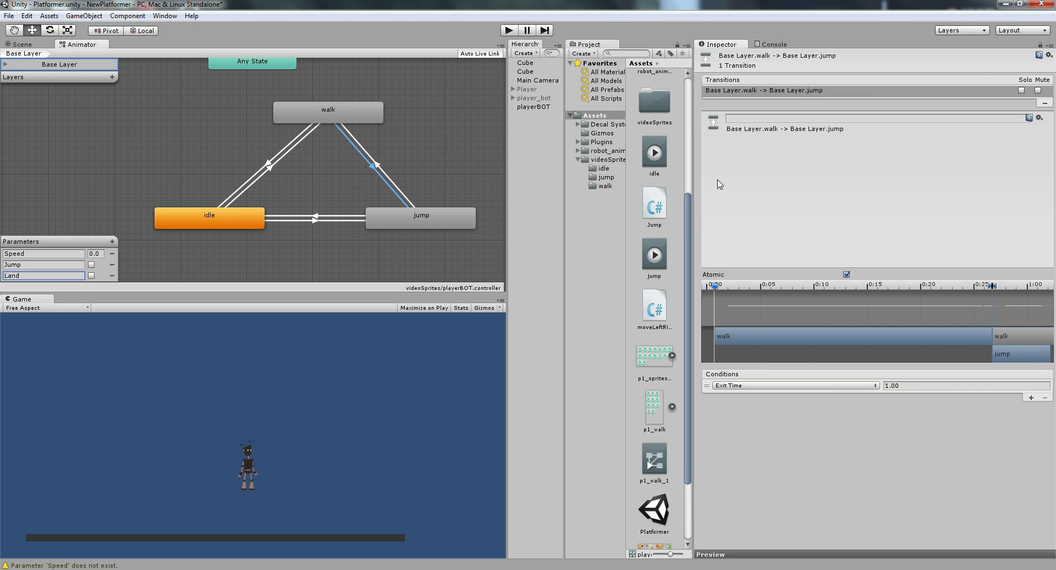
{"action": "left_click", "coordinate": [762, 385]}
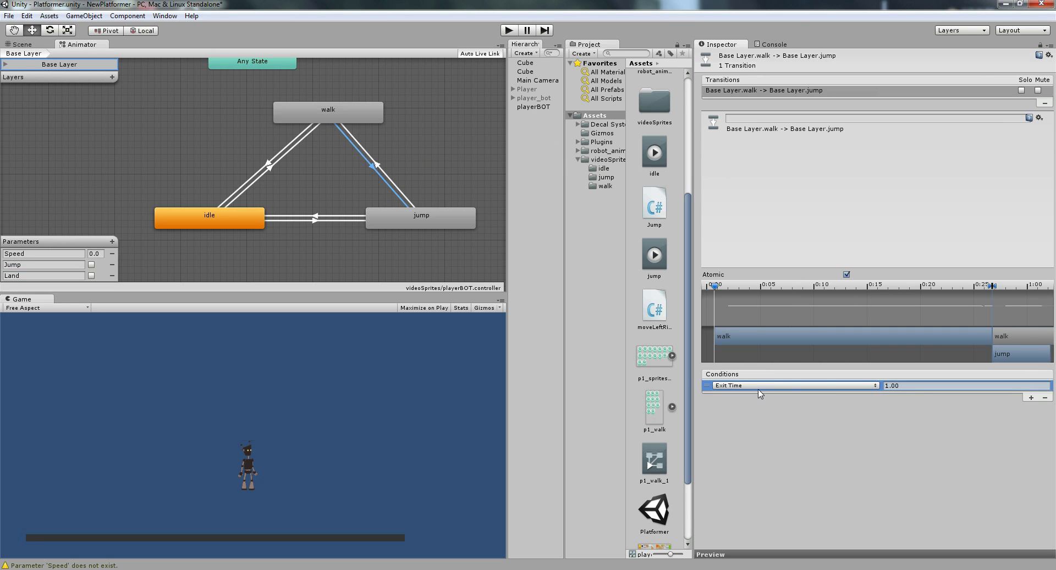
{"action": "left_click", "coordinate": [761, 386]}
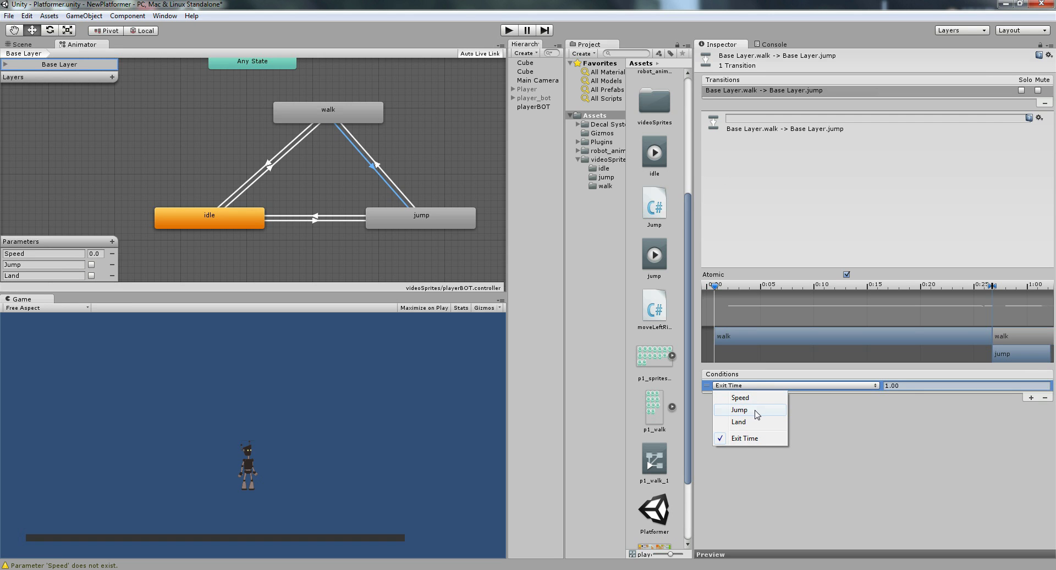
{"action": "left_click", "coordinate": [755, 416]}
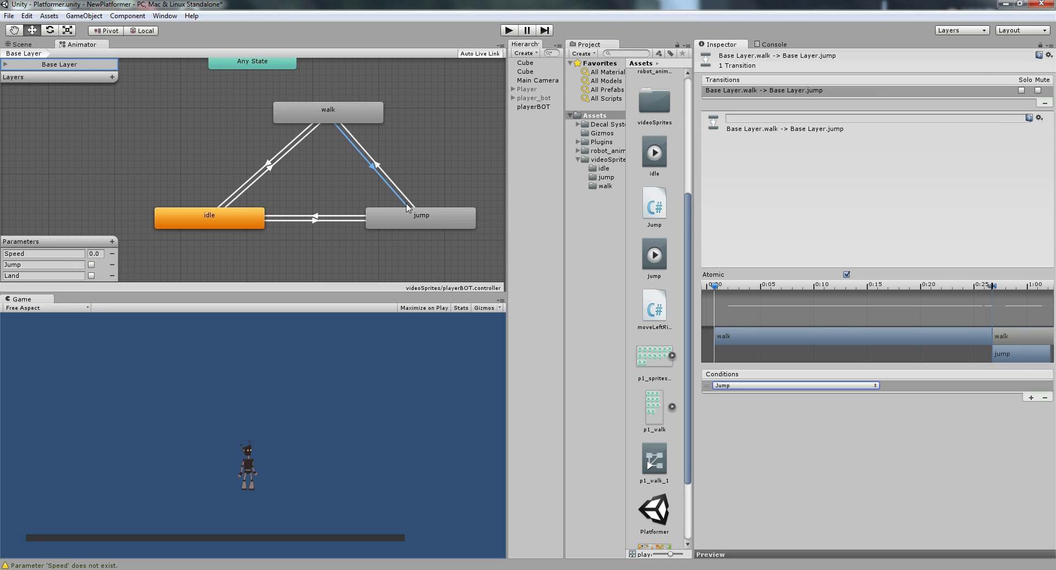
Set the jump to walk transition's condition to Land
{"action": "left_click", "coordinate": [380, 167]}
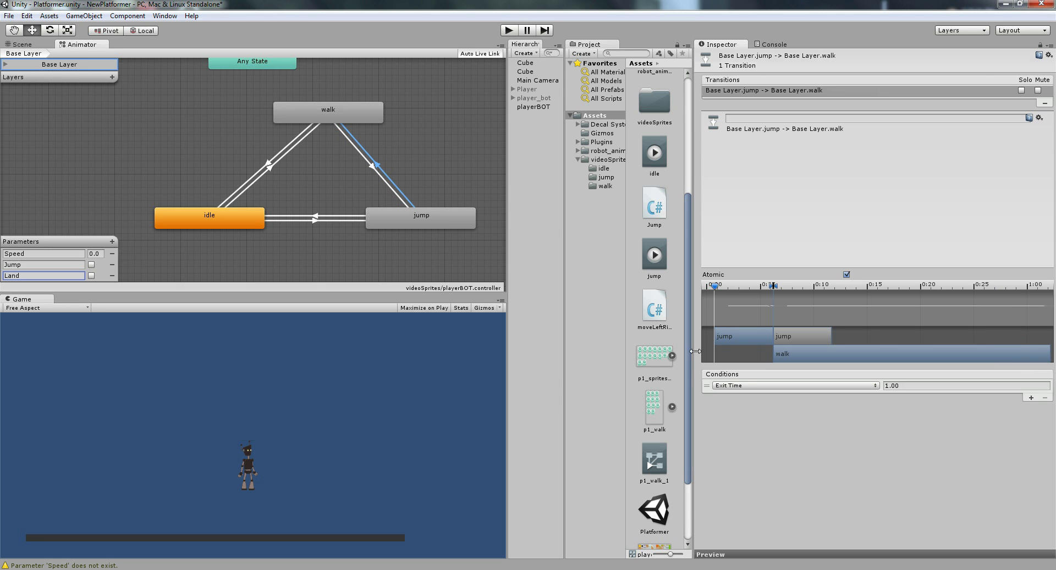
{"action": "left_click", "coordinate": [752, 386]}
{"action": "left_click", "coordinate": [739, 422]}
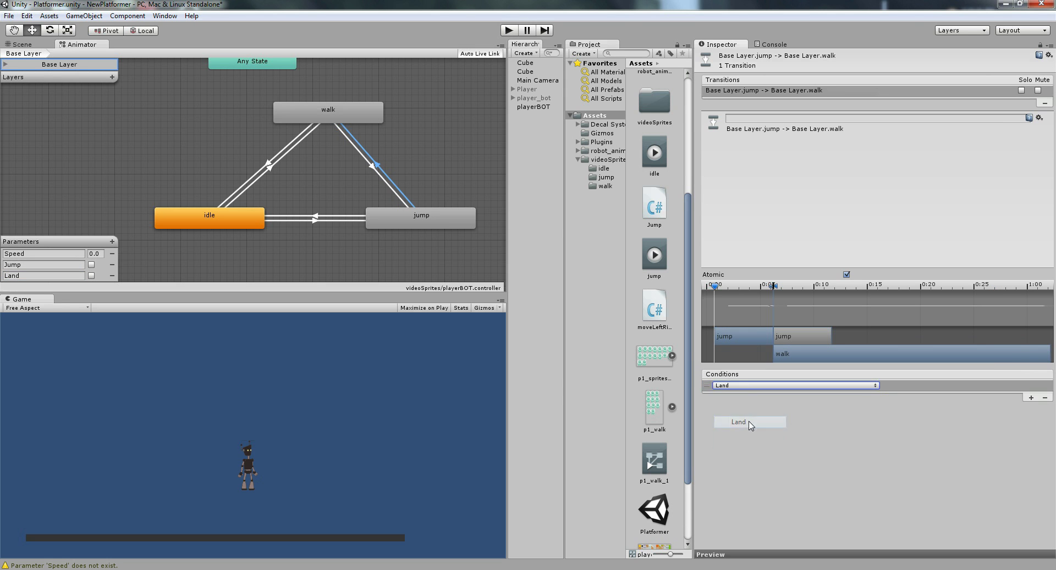
Add a second condition to the jump to walk transition requiring Speed Greater than 0.1
{"action": "left_click", "coordinate": [1031, 398]}
{"action": "left_click", "coordinate": [809, 391]}
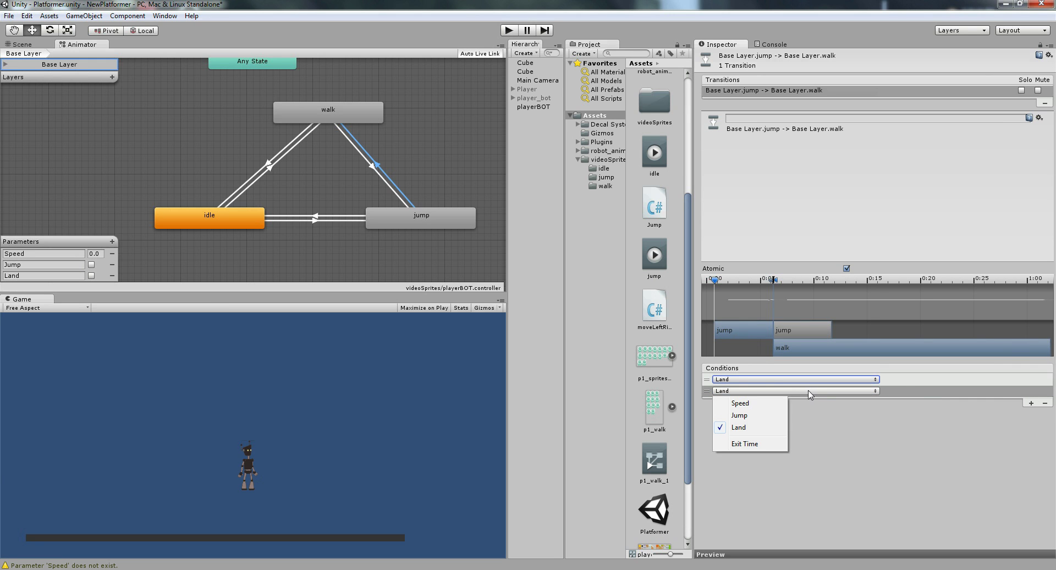
{"action": "left_click", "coordinate": [743, 403]}
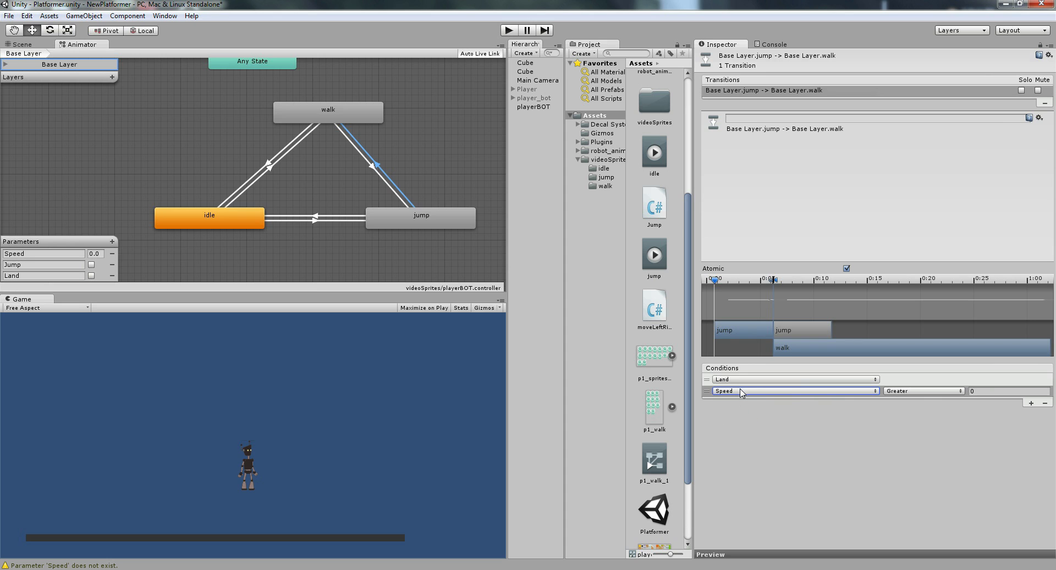
{"action": "left_click", "coordinate": [995, 392]}
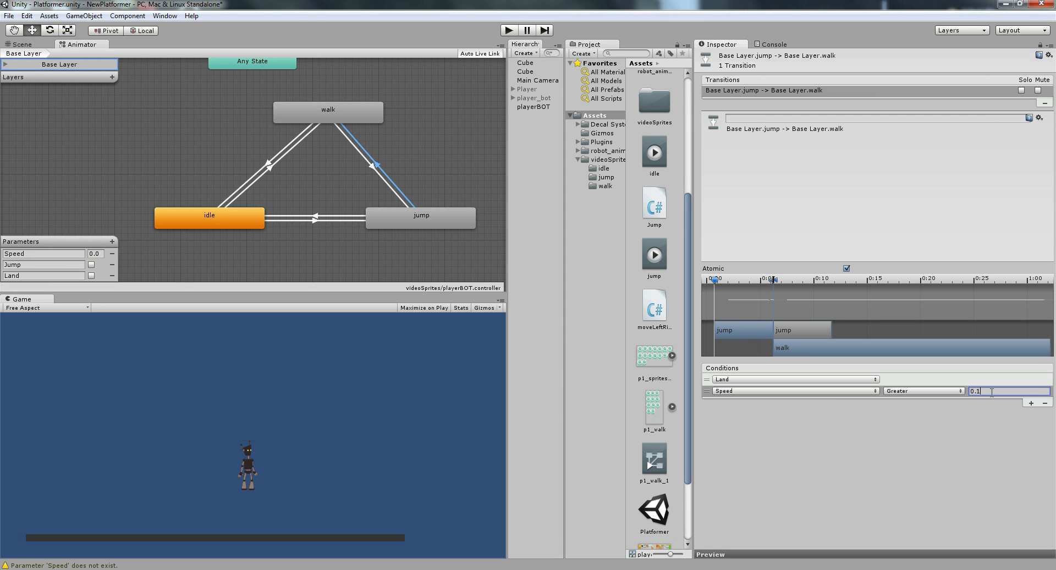
{"action": "key", "text": "Return"}
Set the jump to idle transition's conditions to Land and Speed Less than 0.1
{"action": "left_click", "coordinate": [332, 218]}
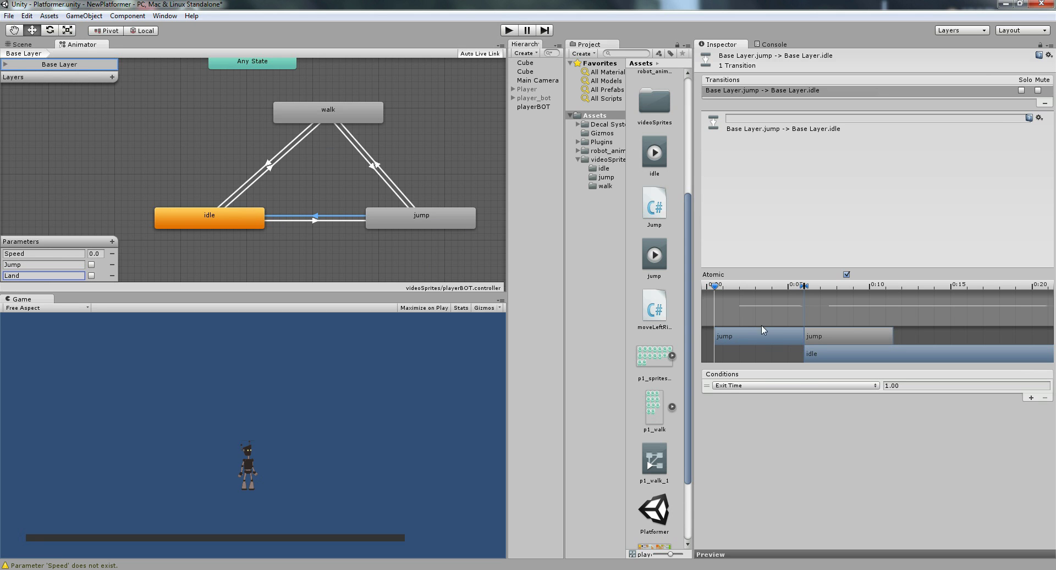
{"action": "left_click", "coordinate": [785, 385]}
{"action": "left_click", "coordinate": [747, 422]}
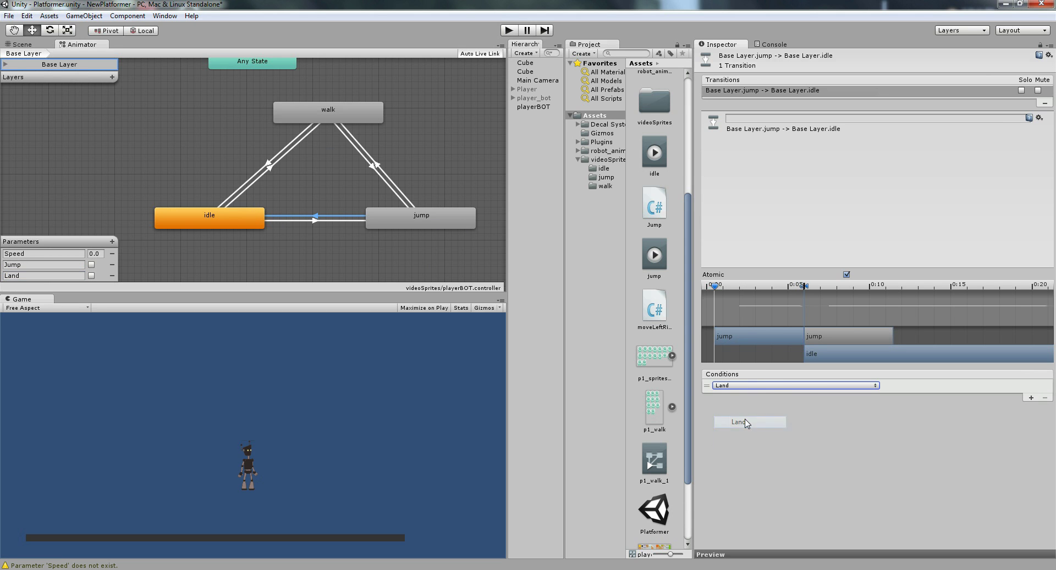
{"action": "left_click", "coordinate": [1031, 397]}
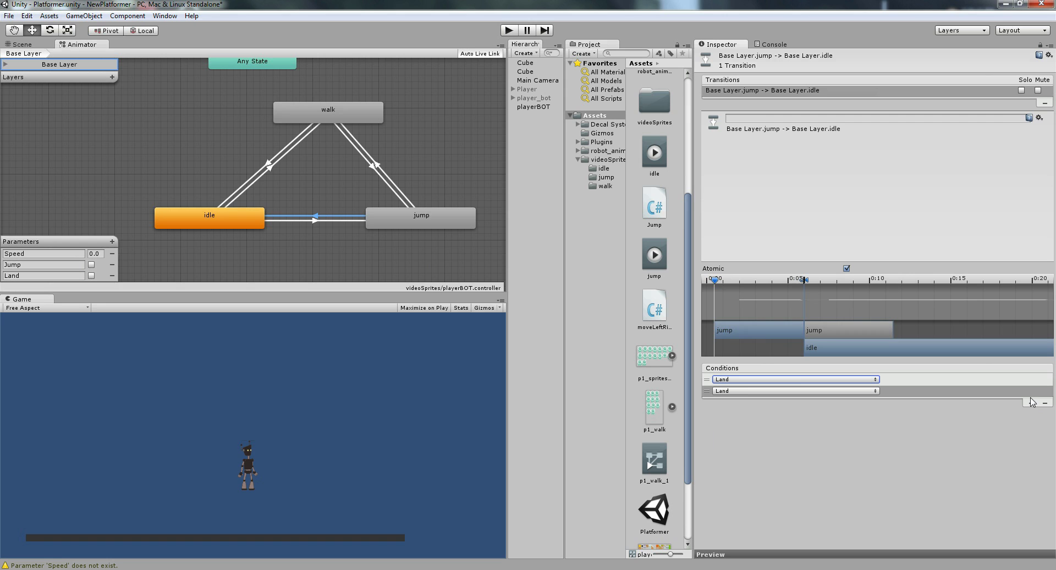
{"action": "left_click", "coordinate": [746, 391]}
{"action": "left_click", "coordinate": [749, 406]}
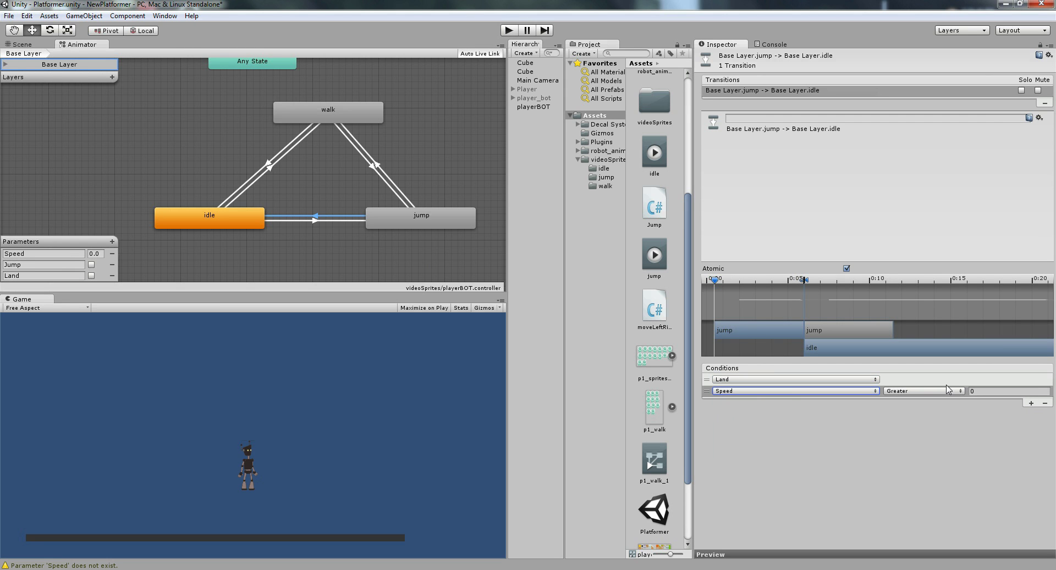
{"action": "left_click", "coordinate": [971, 391]}
{"action": "left_click", "coordinate": [947, 394]}
{"action": "left_click", "coordinate": [924, 416]}
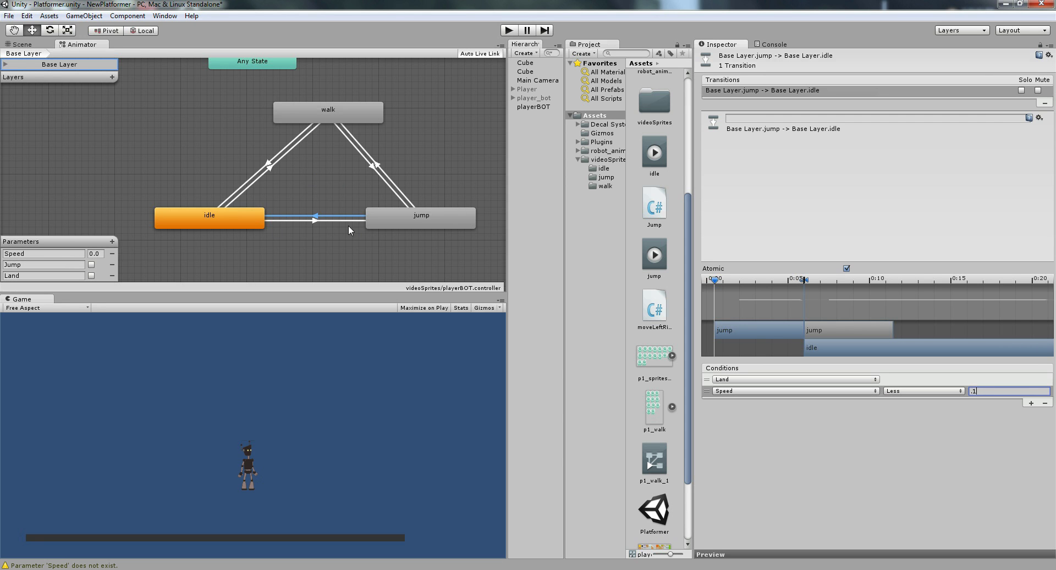
Set the idle to walk transition's condition to Speed Greater than 0.1
{"action": "left_click", "coordinate": [270, 170]}
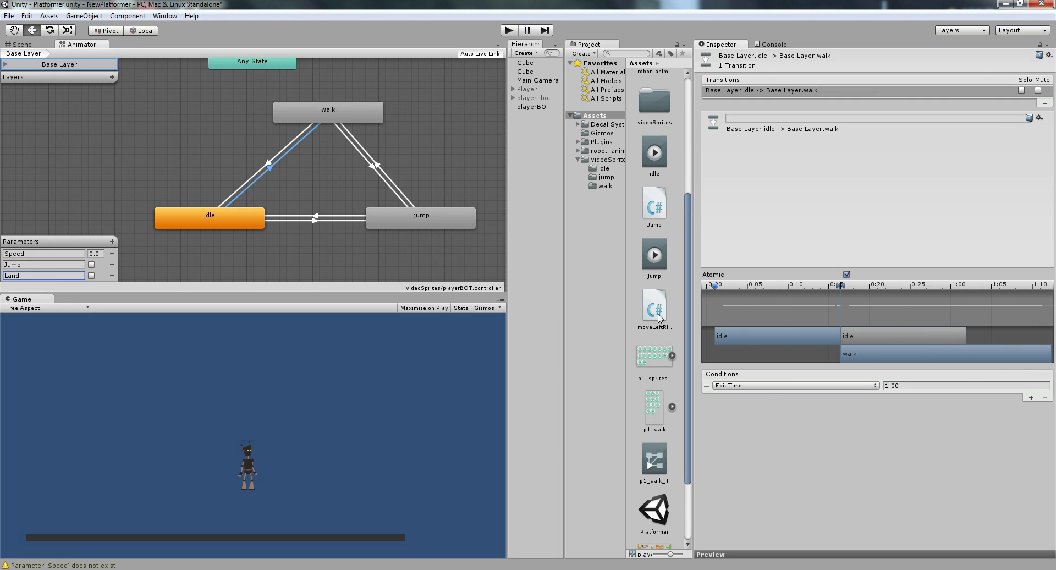
{"action": "left_click", "coordinate": [768, 387]}
{"action": "left_click", "coordinate": [764, 397]}
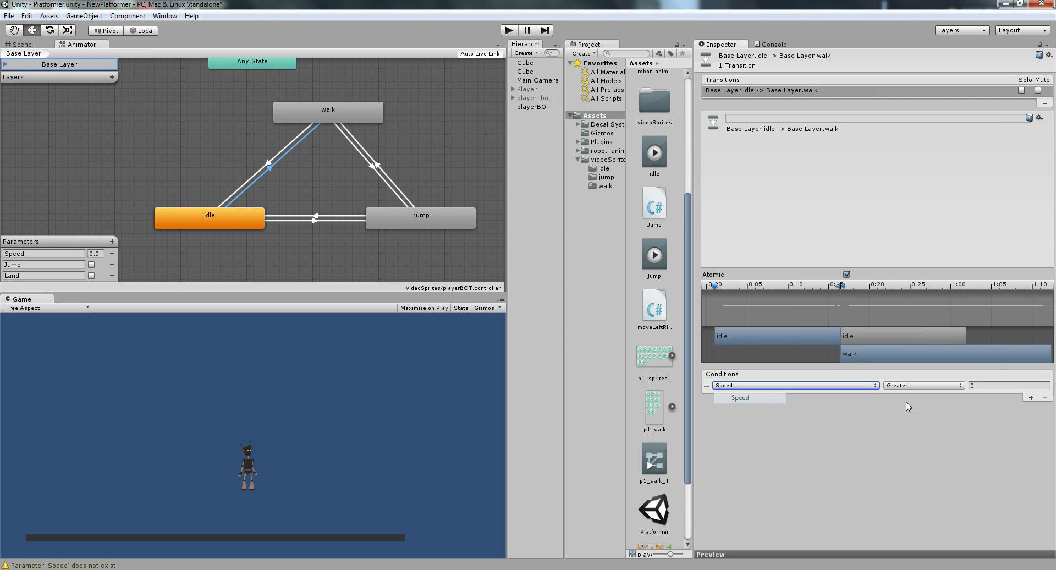
{"action": "left_click", "coordinate": [993, 388]}
{"action": "left_click", "coordinate": [988, 387]}
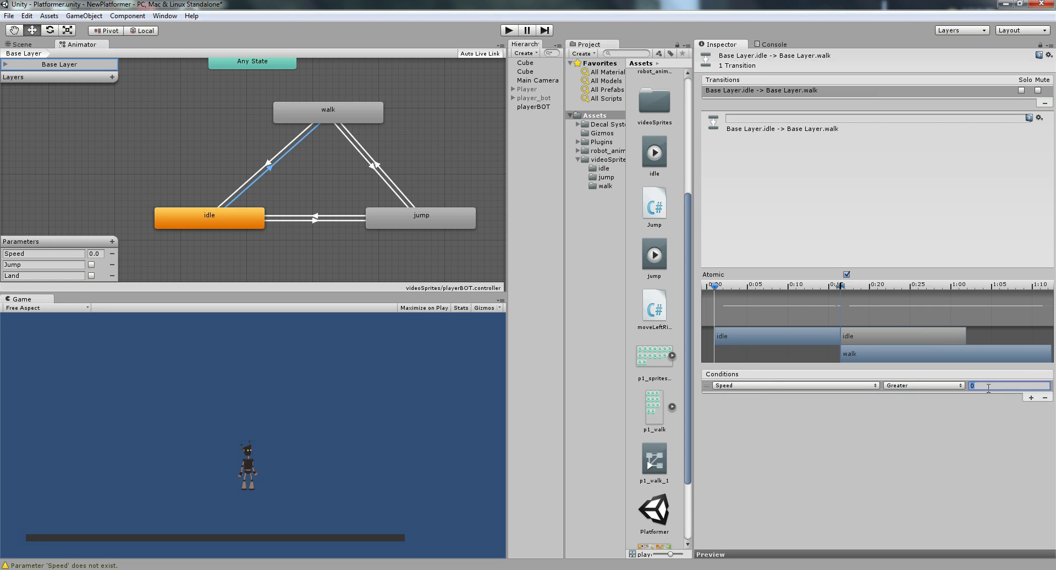
{"action": "type", "text": "1"}
{"action": "key", "text": "Return"}
Set the walk to idle transition's condition to Speed Less than 0.1
{"action": "left_click", "coordinate": [284, 149]}
{"action": "left_click", "coordinate": [823, 385]}
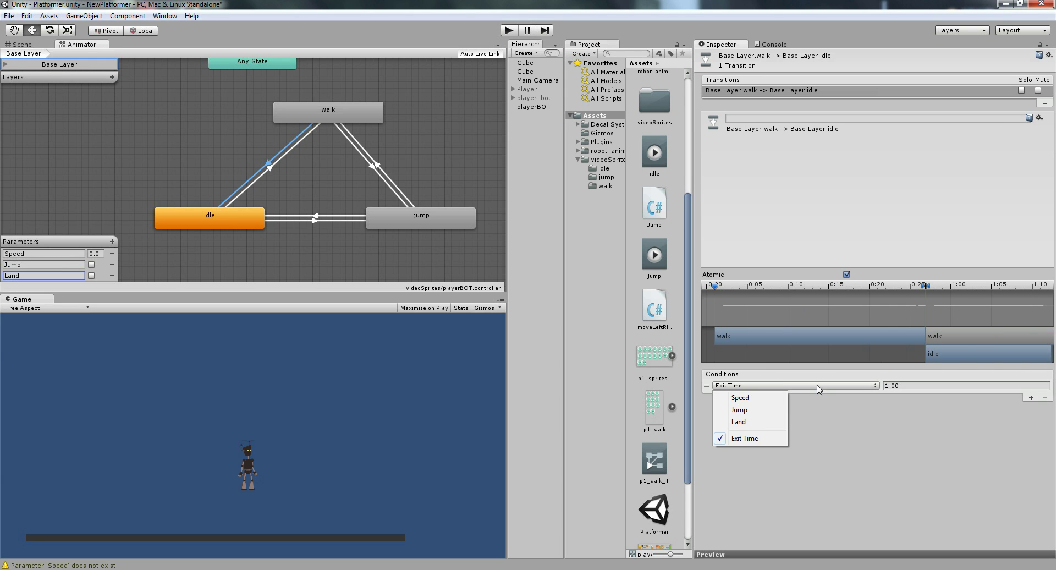
{"action": "left_click", "coordinate": [764, 397]}
{"action": "left_click", "coordinate": [940, 385]}
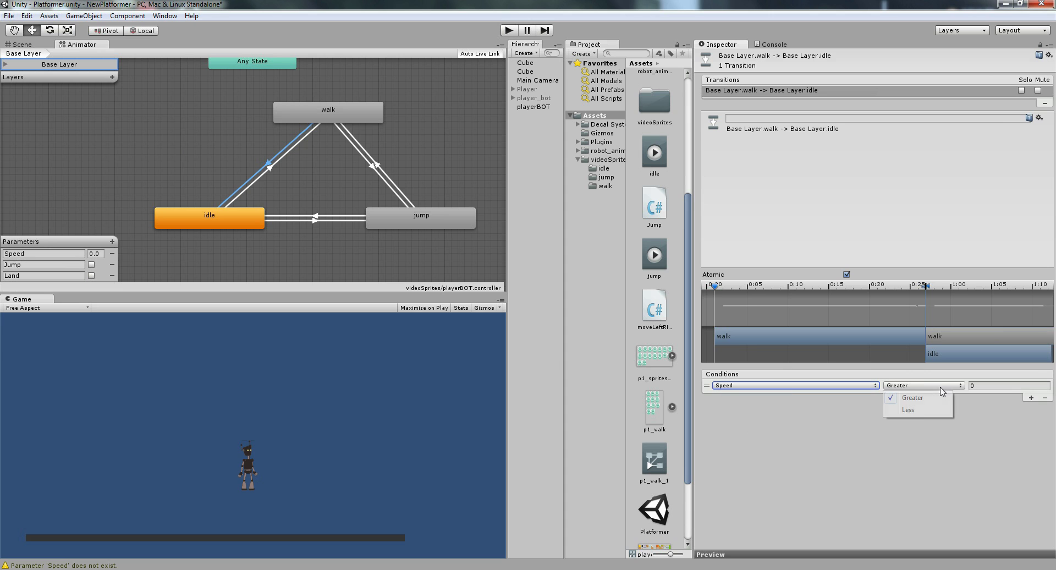
{"action": "left_click", "coordinate": [908, 410]}
{"action": "left_click", "coordinate": [991, 386]}
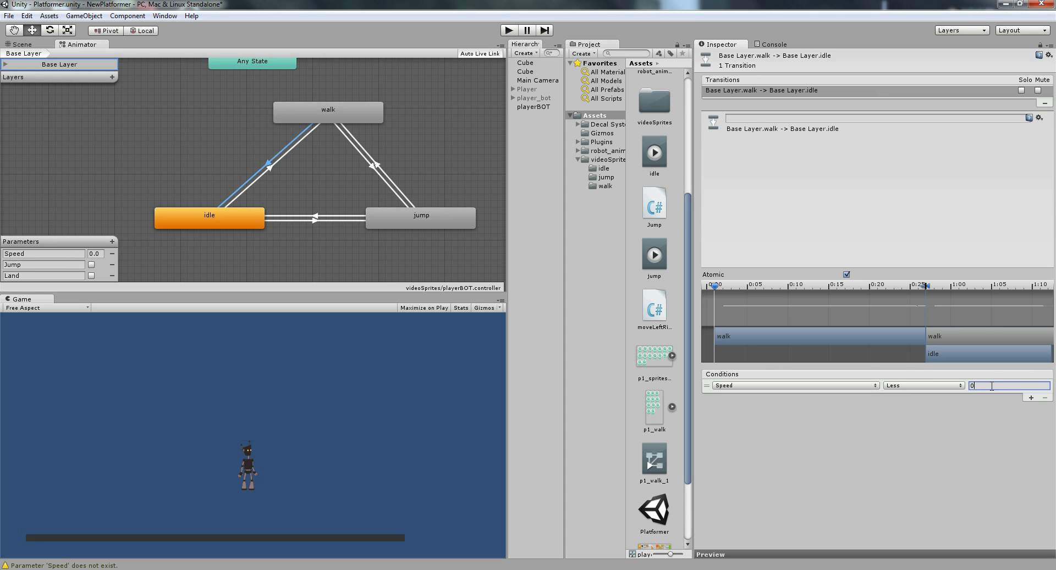
{"action": "type", "text": ".1"}
Play the game, walk the robot right and left to test the idle and walk transitions, and stop playback
{"action": "left_click", "coordinate": [509, 31]}
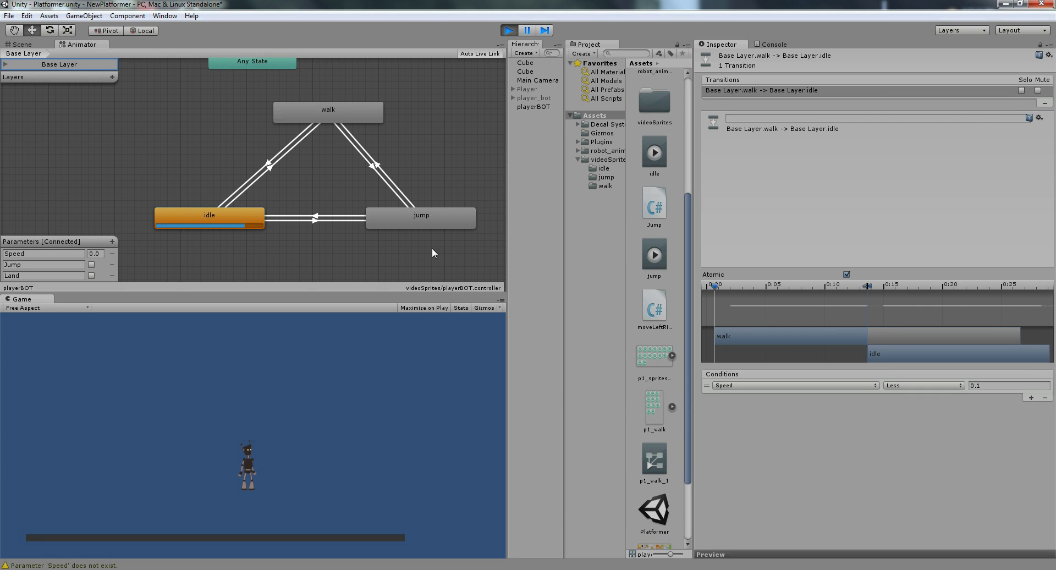
{"action": "key", "text": "Right"}
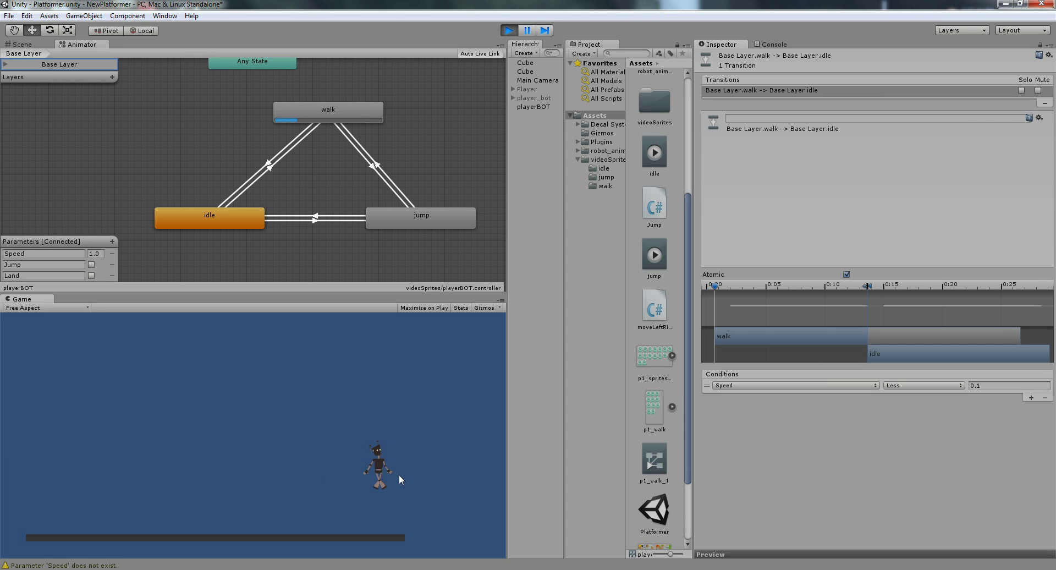
{"action": "key", "text": "Left"}
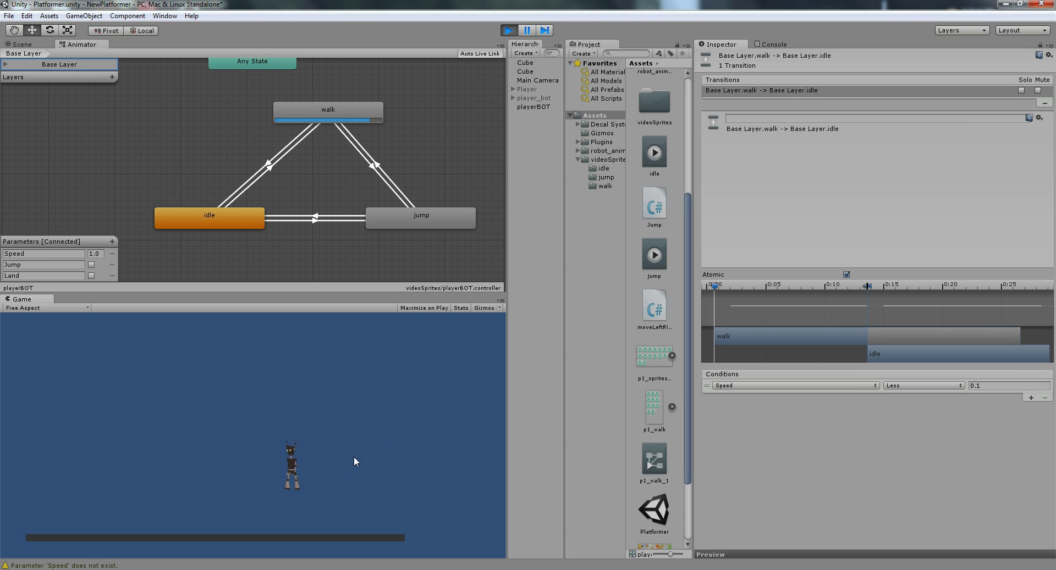
{"action": "key", "text": "Left"}
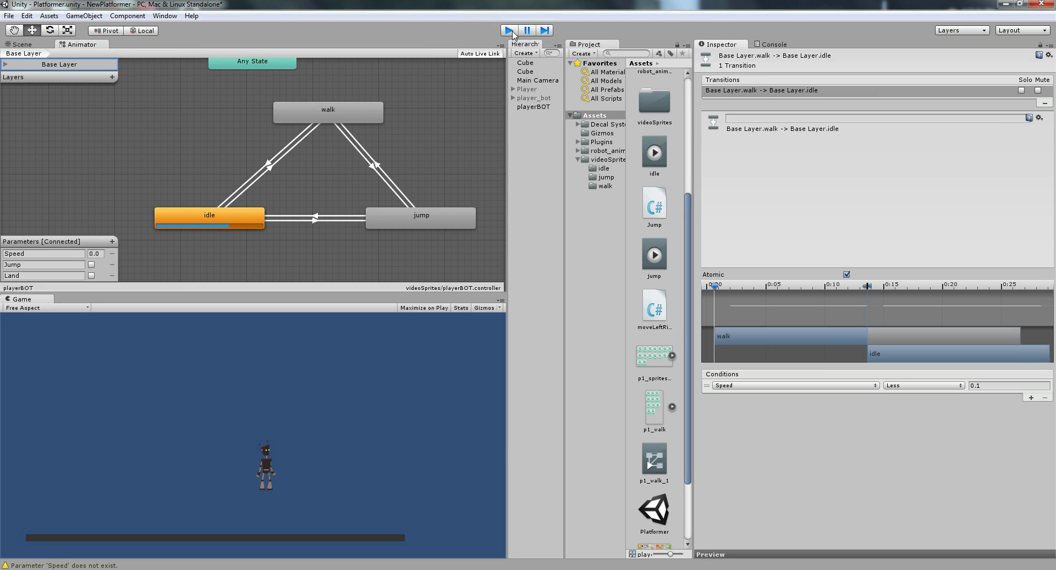
{"action": "left_click", "coordinate": [511, 31]}
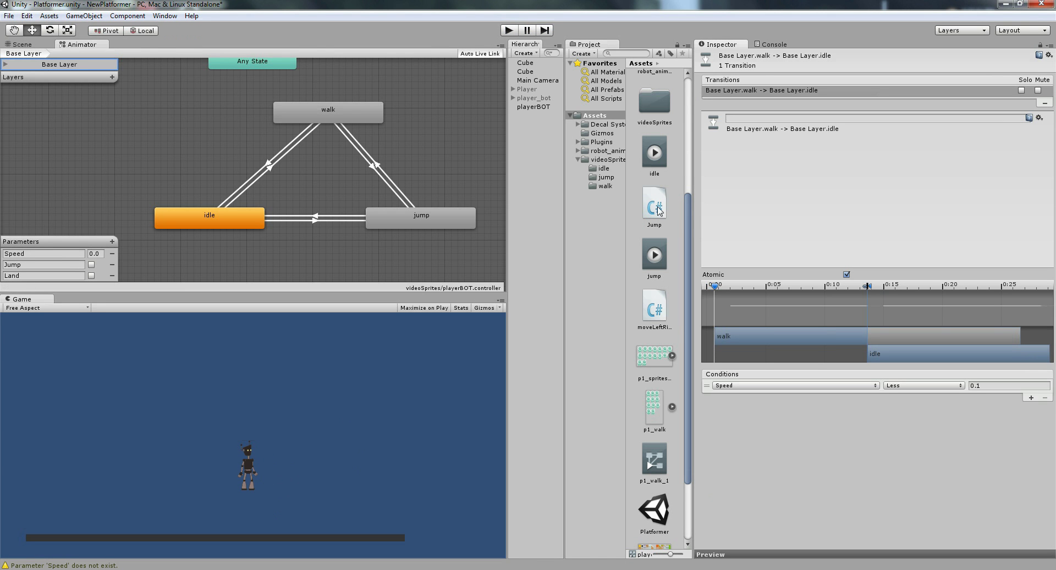
Attach the Jump script to the robot in the Scene view
{"action": "left_click", "coordinate": [21, 45]}
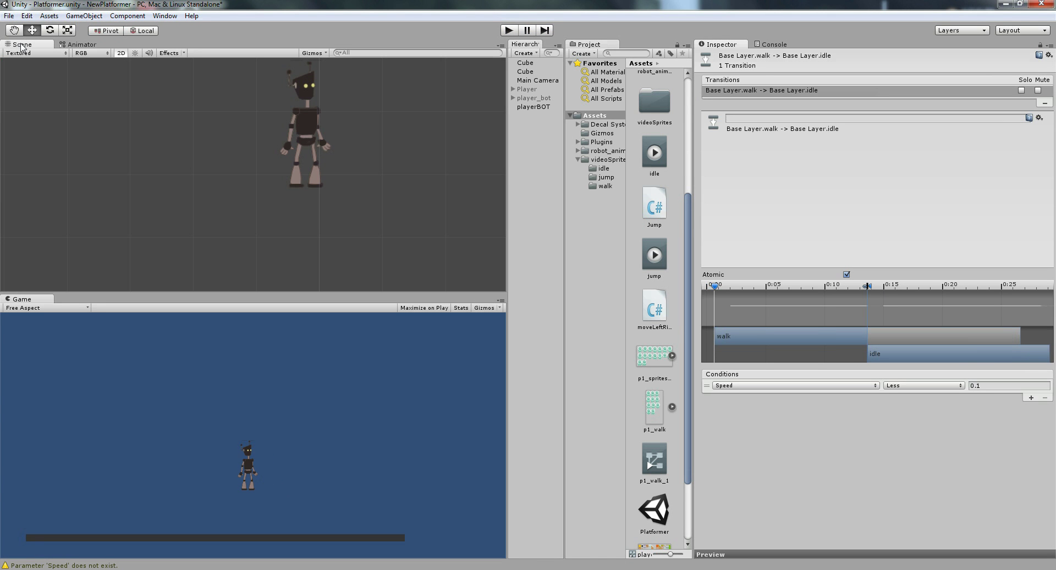
{"action": "left_click", "coordinate": [660, 206]}
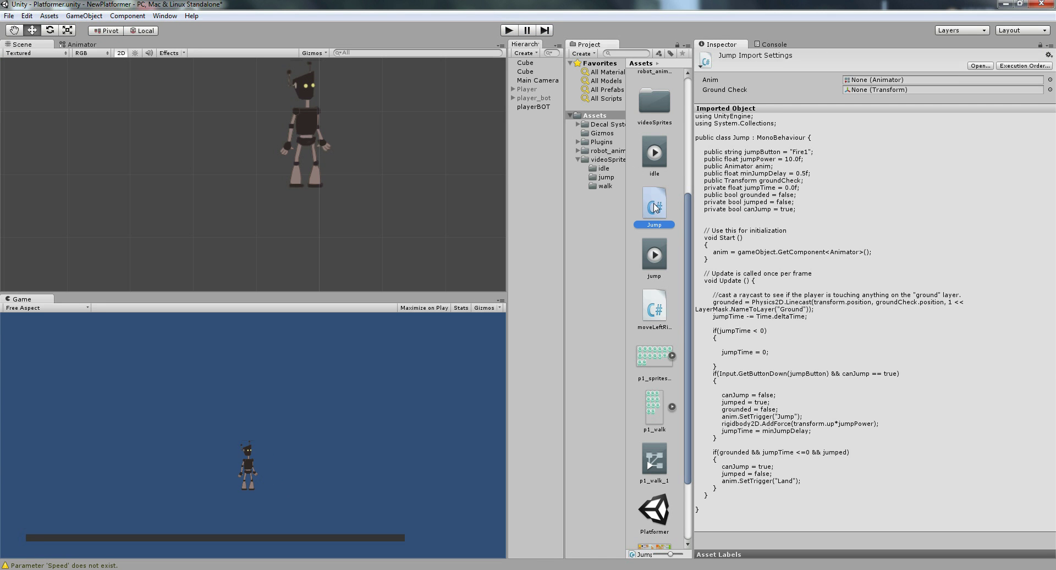
{"action": "left_click_drag", "start_coordinate": [662, 207], "coordinate": [322, 89]}
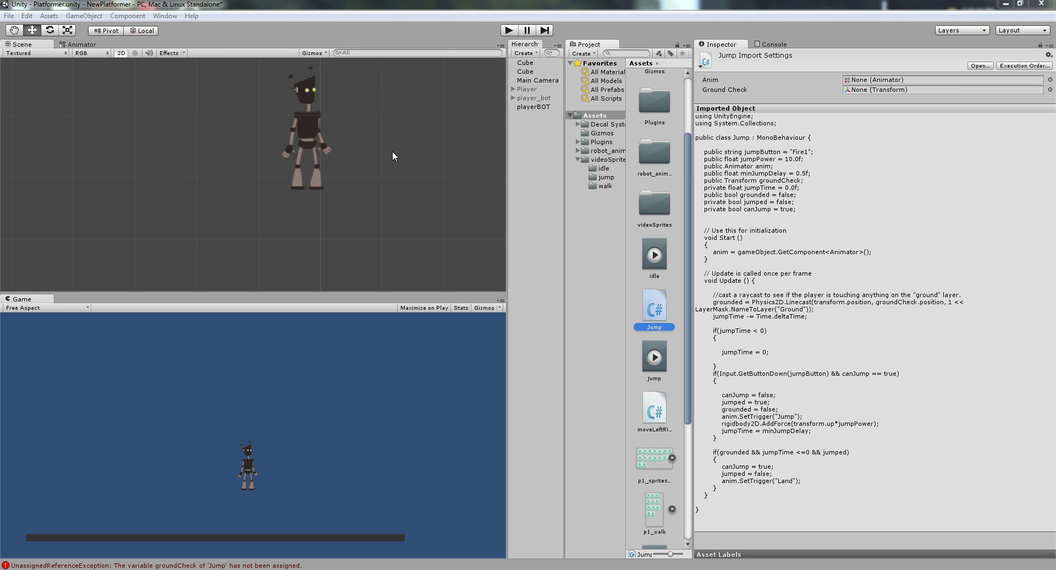
Add a Rigidbody 2D component to playerBOT and enable its Fixed Angle option
{"action": "middle_click_drag", "start_coordinate": [361, 134], "coordinate": [290, 172]}
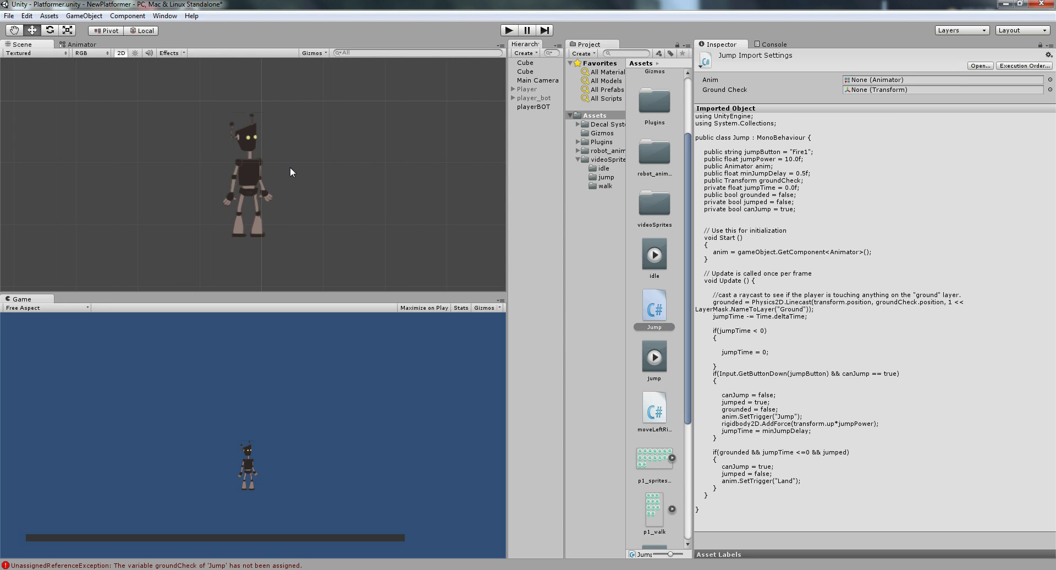
{"action": "left_click", "coordinate": [530, 107]}
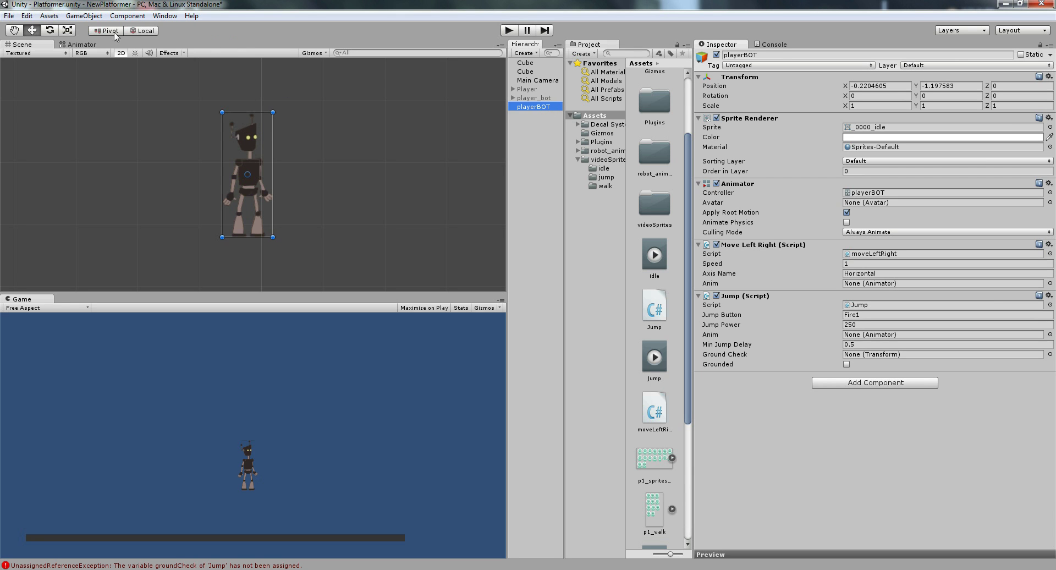
{"action": "left_click", "coordinate": [132, 17]}
{"action": "mouse_move", "coordinate": [162, 19]}
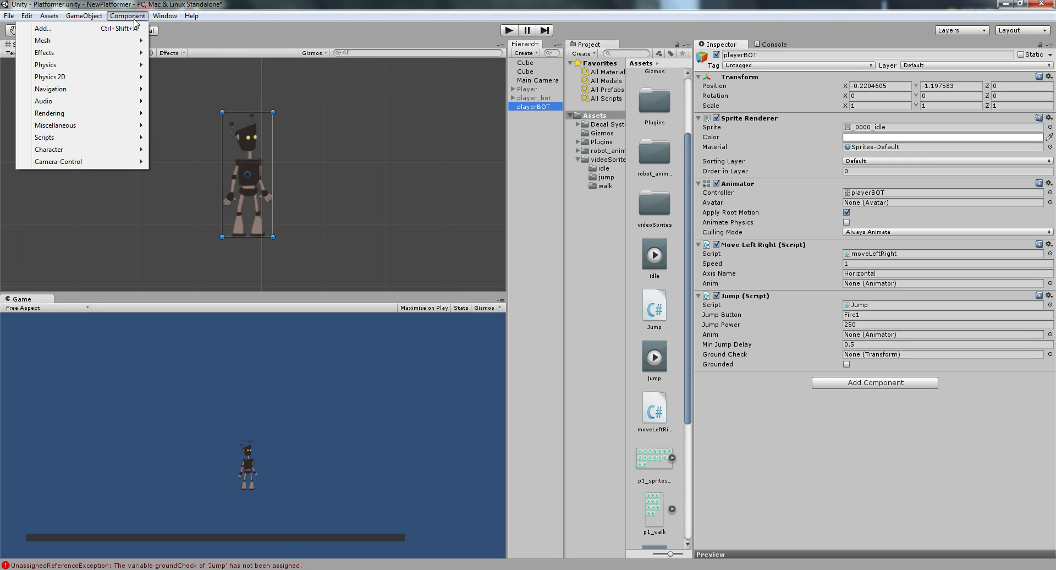
{"action": "mouse_move", "coordinate": [115, 81]}
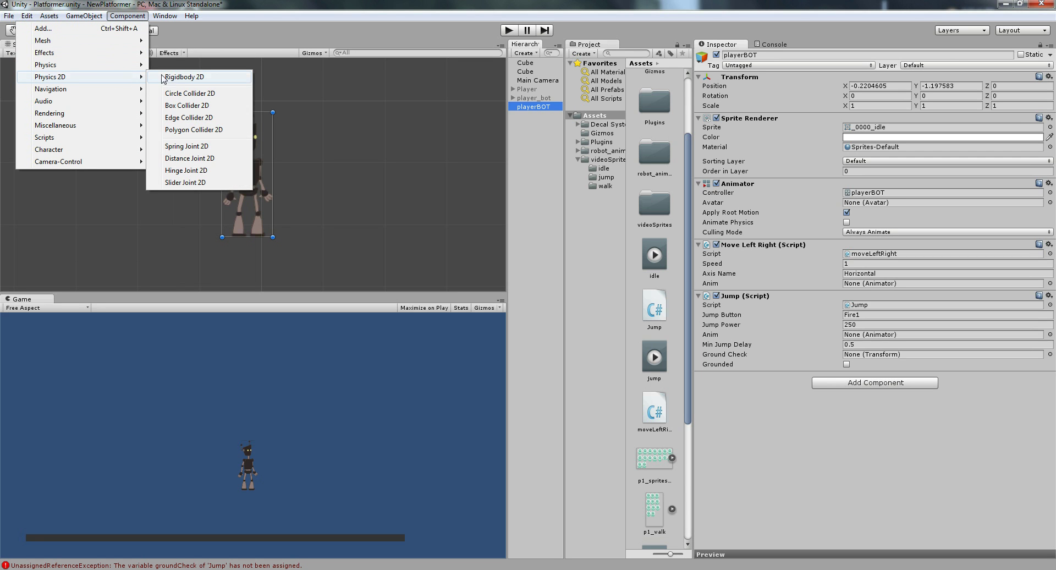
{"action": "left_click", "coordinate": [182, 78]}
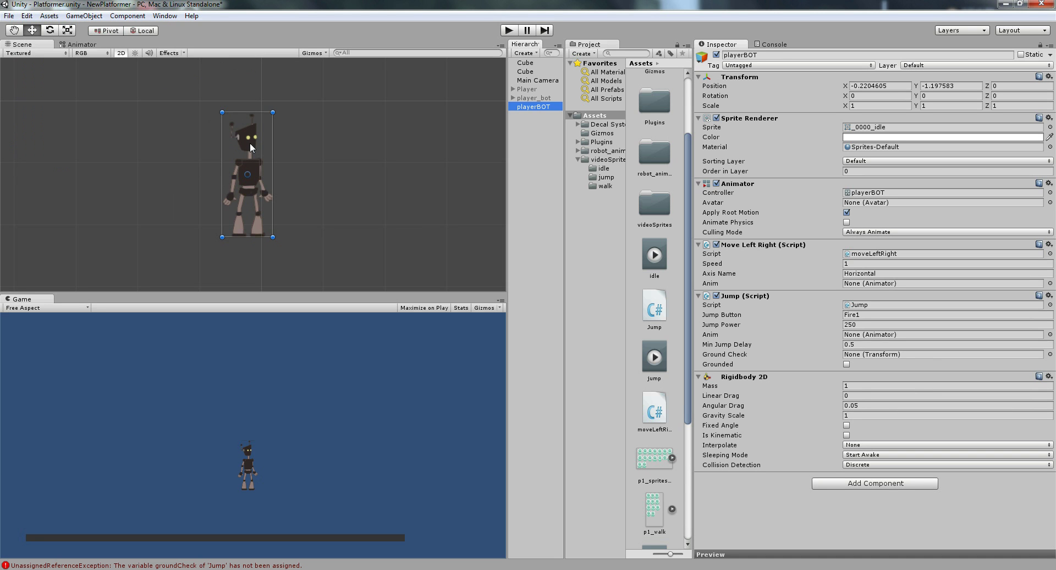
{"action": "left_click", "coordinate": [847, 426]}
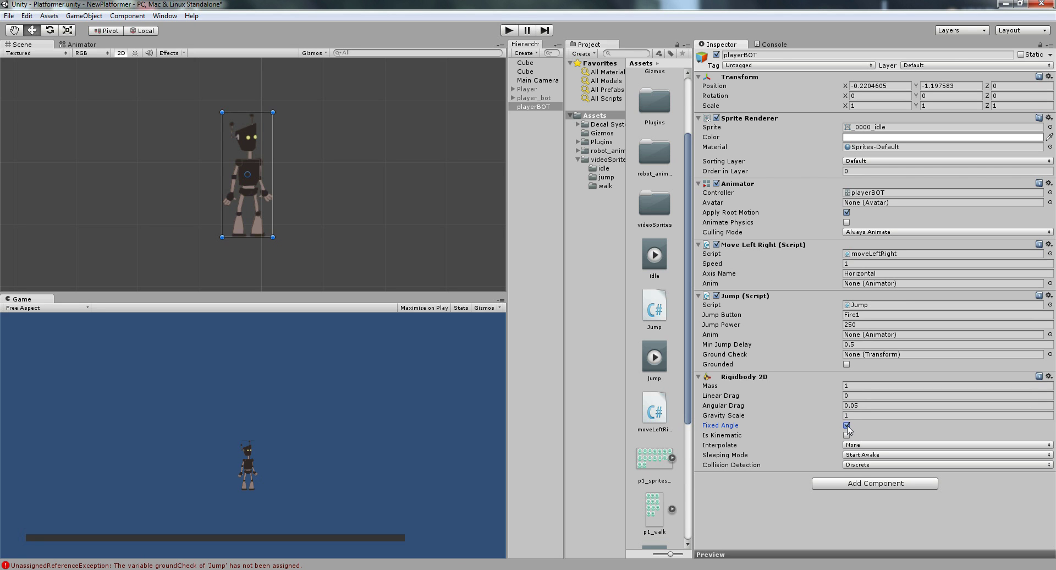
Add a Box Collider 2D component to playerBOT and inspect its outline around the robot
{"action": "left_click", "coordinate": [249, 136]}
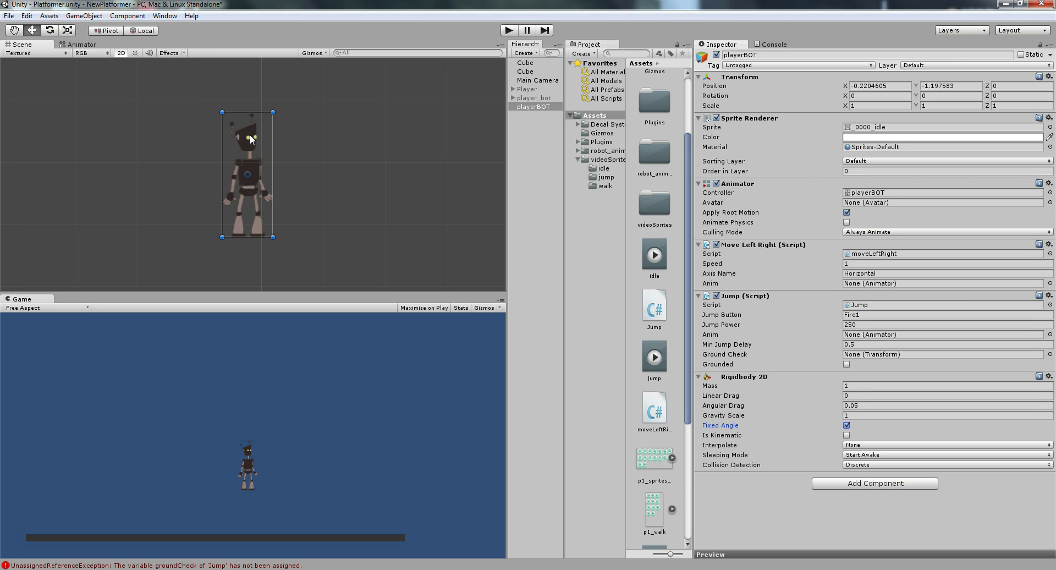
{"action": "left_click", "coordinate": [127, 16]}
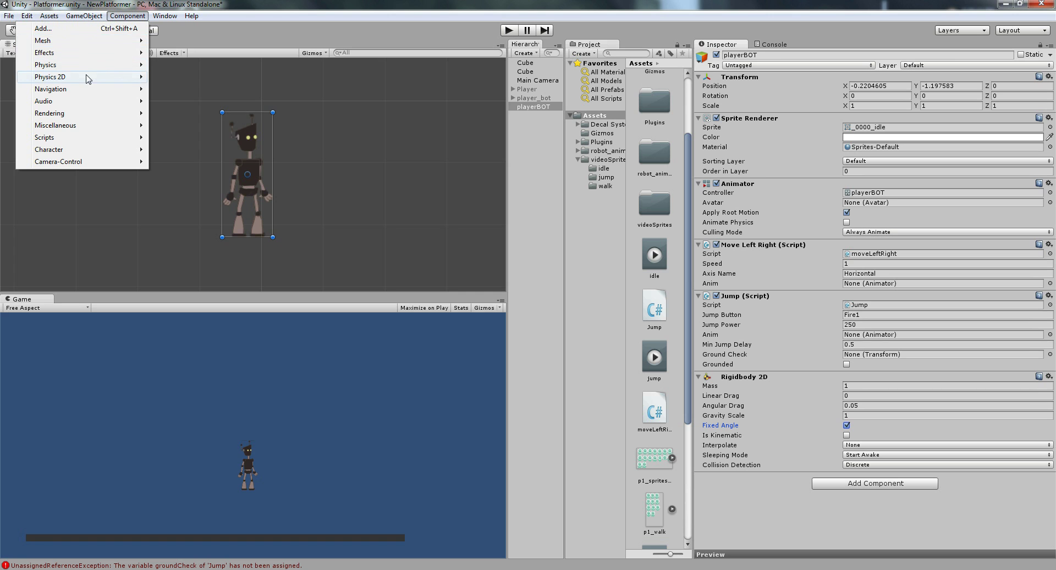
{"action": "mouse_move", "coordinate": [88, 77]}
{"action": "left_click", "coordinate": [197, 105]}
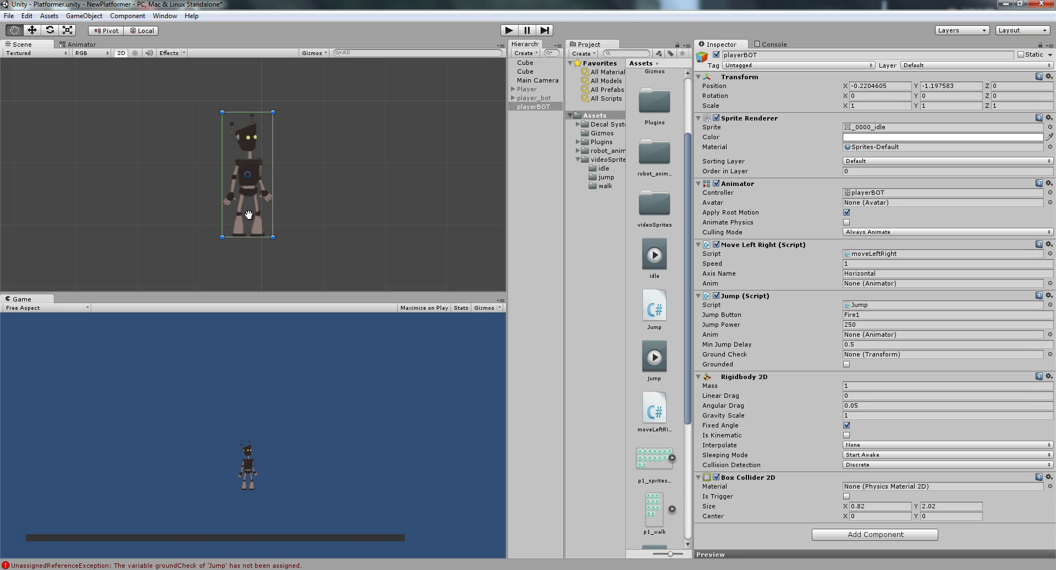
{"action": "scroll", "coordinate": [250, 208], "scroll_direction": "up", "scroll_amount": 5}
{"action": "scroll", "coordinate": [283, 157], "scroll_direction": "down", "scroll_amount": 3}
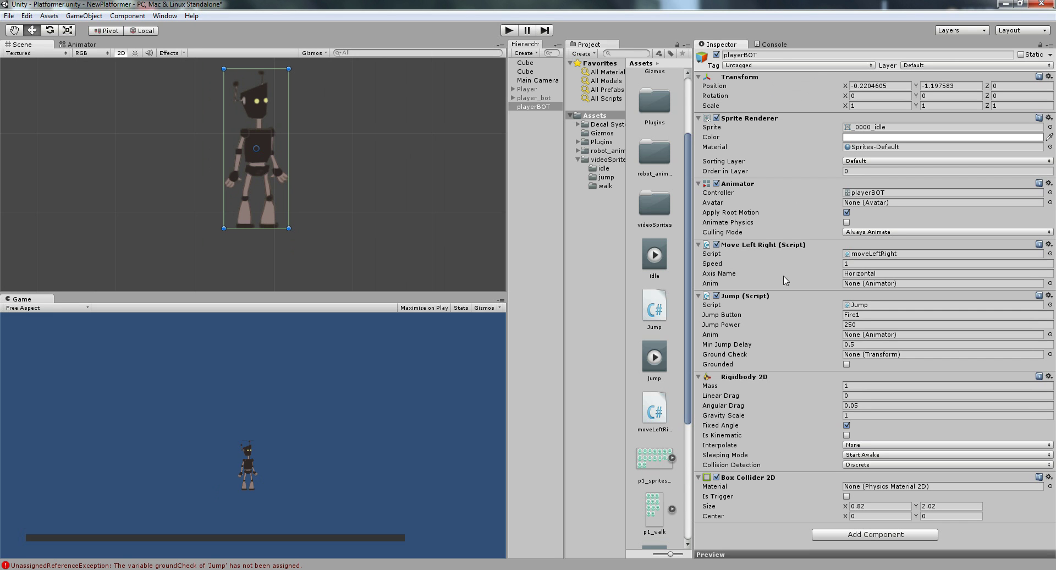
Set the Box Collider 2D's vertical size to 2 on playerBOT
{"action": "left_click", "coordinate": [873, 505]}
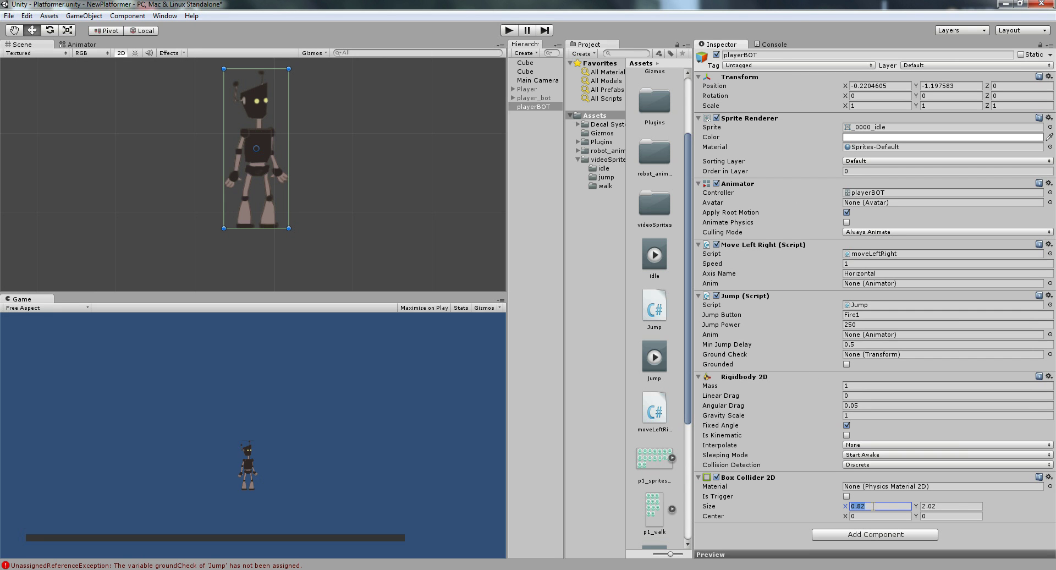
{"action": "left_click", "coordinate": [963, 507]}
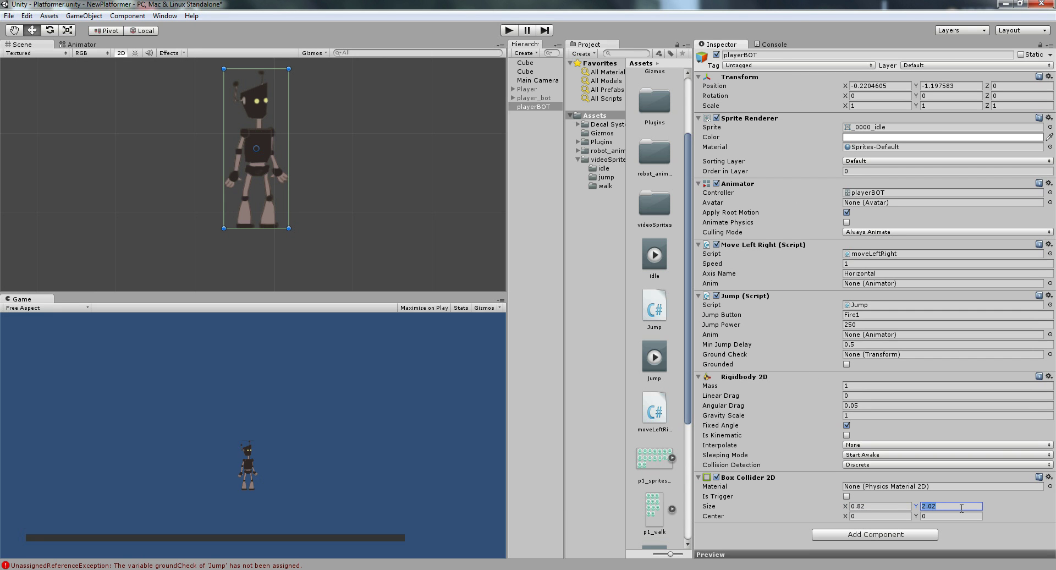
{"action": "type", "text": "20"}
{"action": "key", "text": "BackSpace"}
{"action": "key", "text": "BackSpace"}
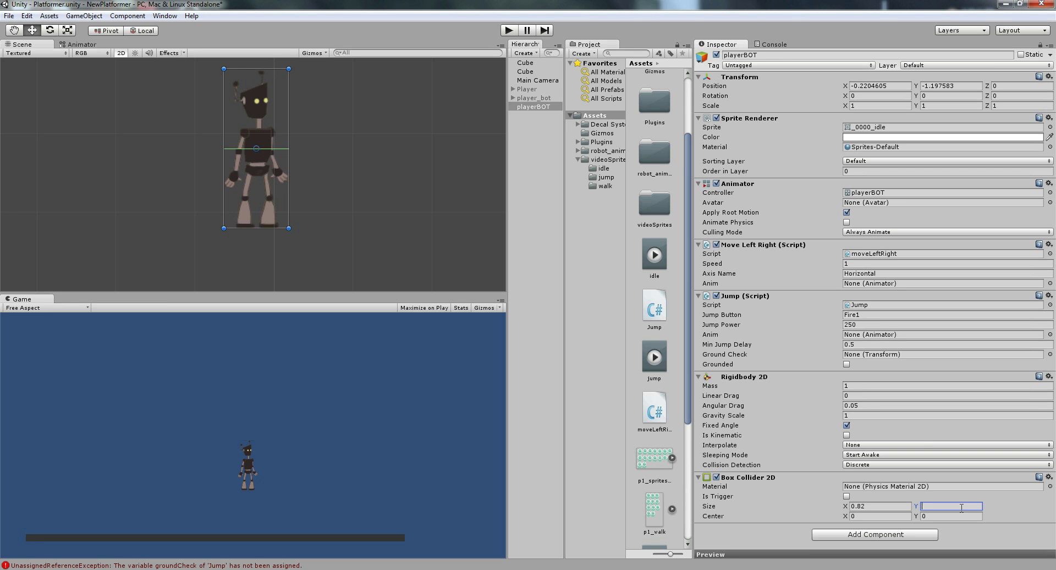
{"action": "type", "text": "2"}
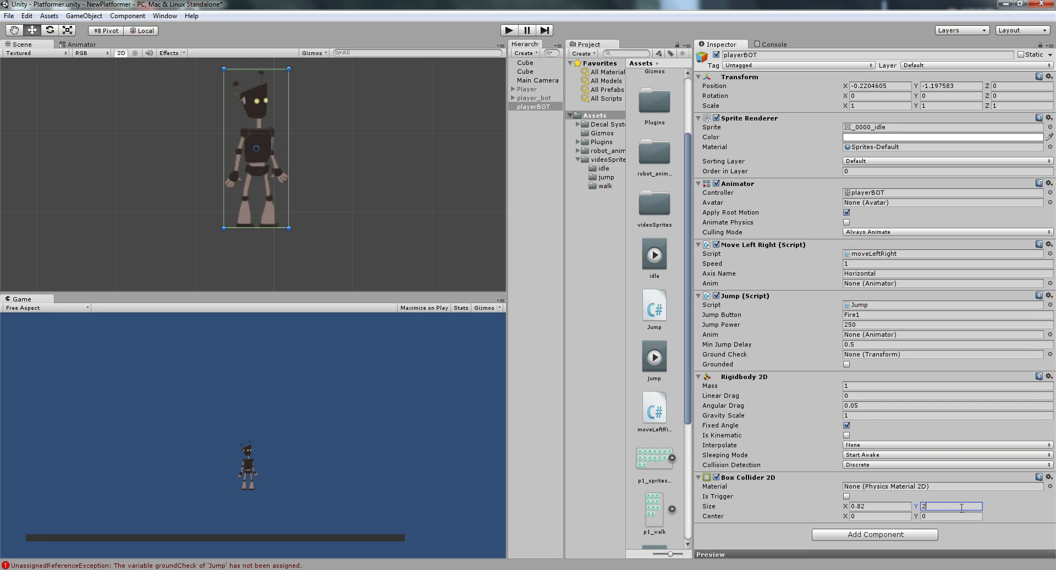
{"action": "left_click", "coordinate": [868, 516]}
{"action": "left_click", "coordinate": [939, 517]}
{"action": "left_click", "coordinate": [287, 70]}
{"action": "left_click_drag", "start_coordinate": [288, 70], "coordinate": [287, 71]}
{"action": "key", "text": "ctrl+z"}
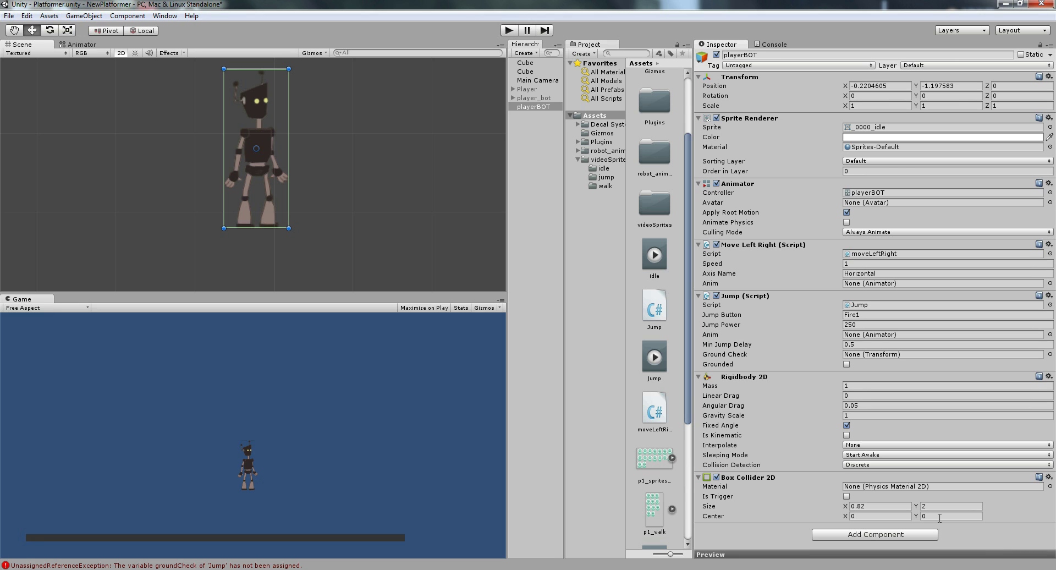
Set the Box Collider 2D's vertical size to 1.8 to fit it closer to the robot
{"action": "left_click", "coordinate": [938, 505]}
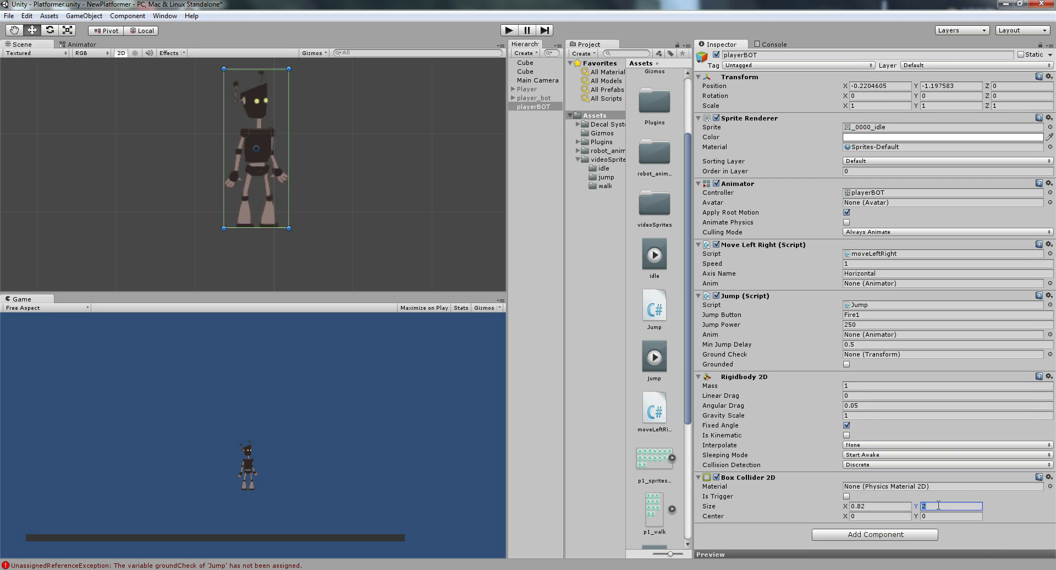
{"action": "type", "text": "1"}
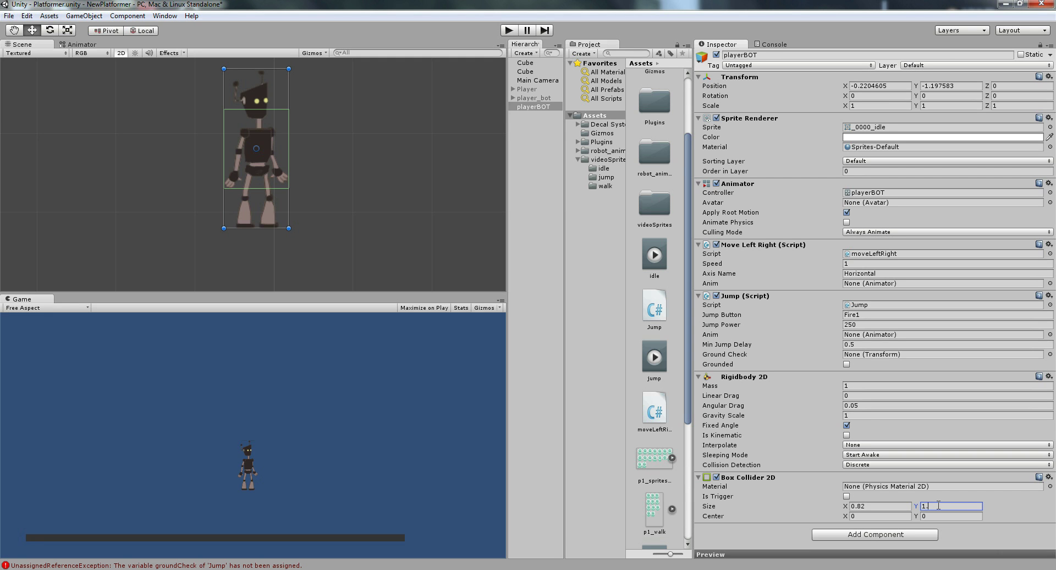
{"action": "type", "text": ".5"}
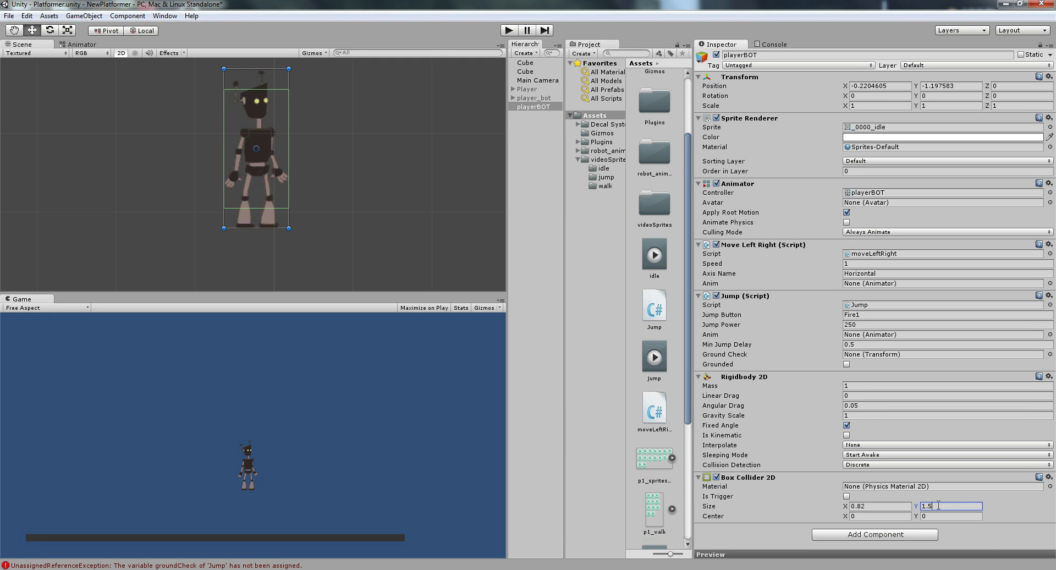
{"action": "key", "text": "BackSpace"}
{"action": "type", "text": "7"}
{"action": "key", "text": "BackSpace"}
{"action": "type", "text": "8"}
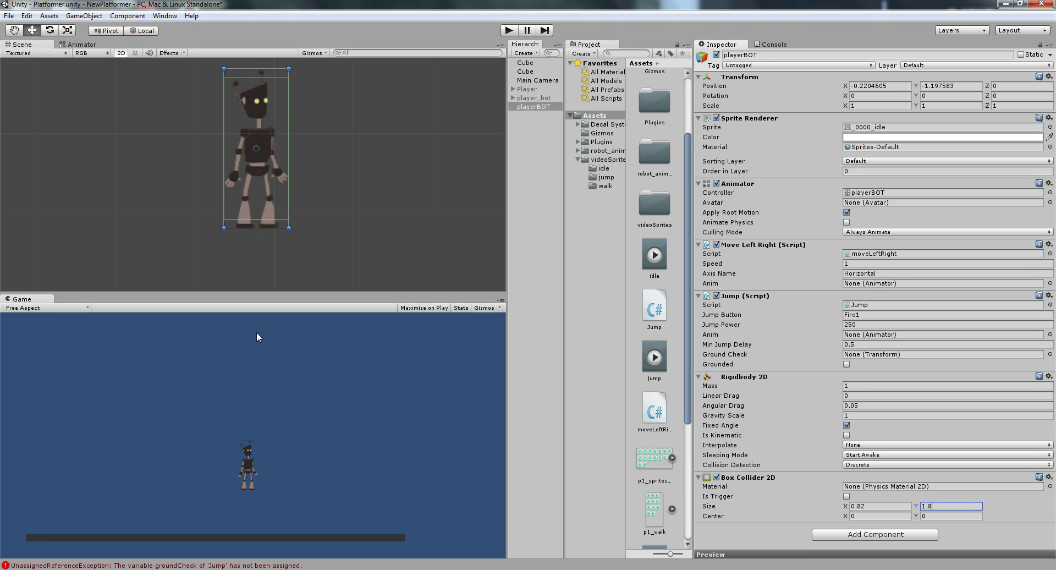
Run the game briefly, stop it, and turn off Apply Root Motion in playerBOT's Animator
{"action": "left_click", "coordinate": [507, 31]}
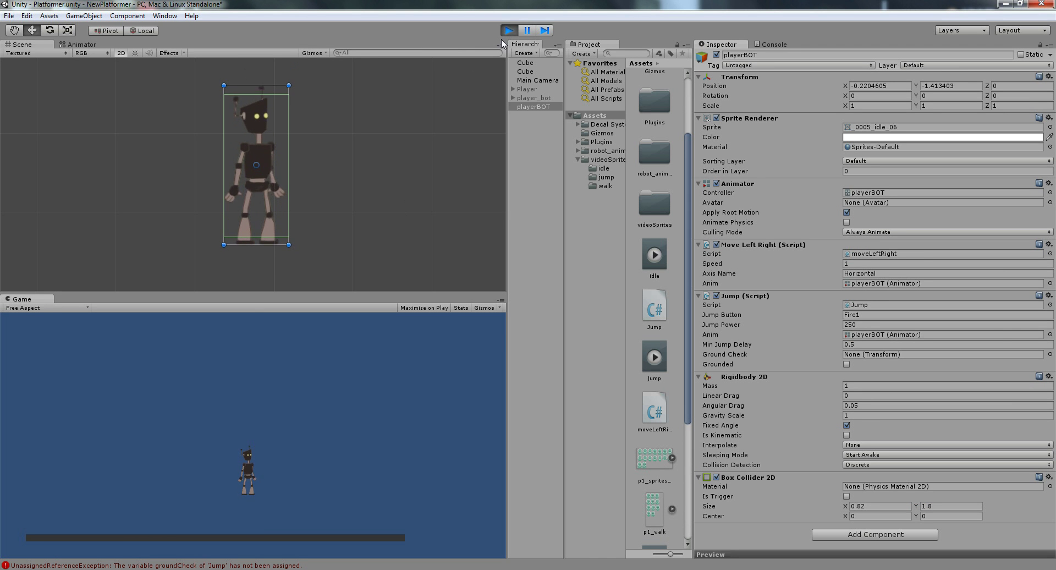
{"action": "left_click", "coordinate": [511, 31]}
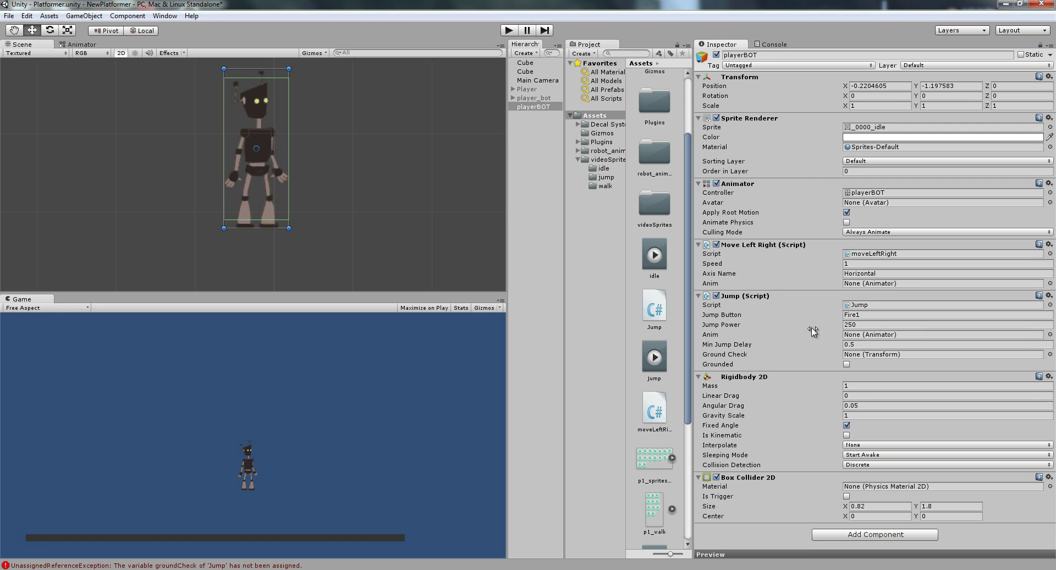
{"action": "left_click", "coordinate": [846, 213]}
Play the game, examine how the robot's box collider rests on the ground, and stop playback
{"action": "left_click", "coordinate": [509, 31]}
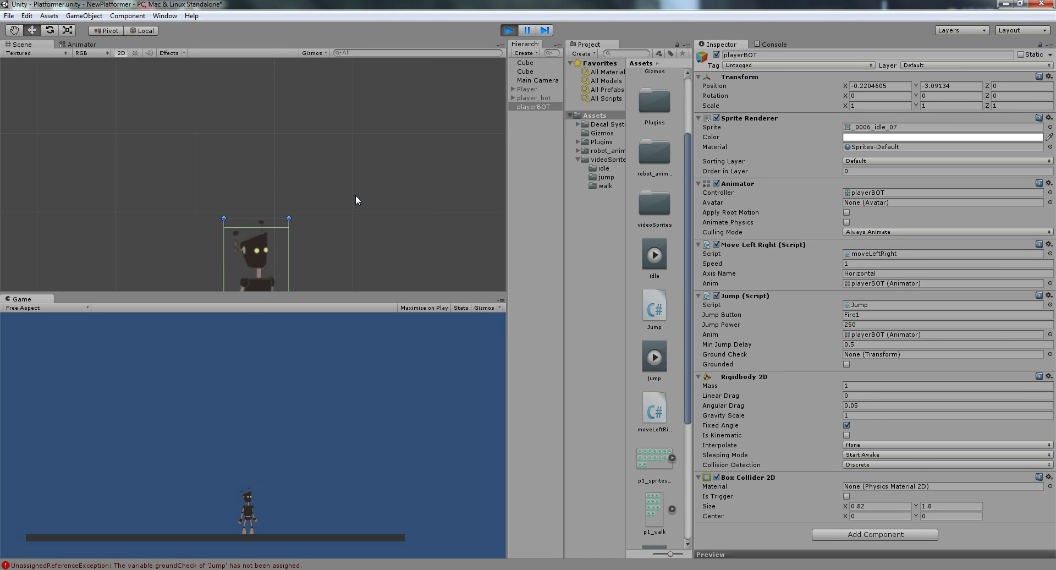
{"action": "middle_click_drag", "start_coordinate": [346, 231], "coordinate": [360, 204]}
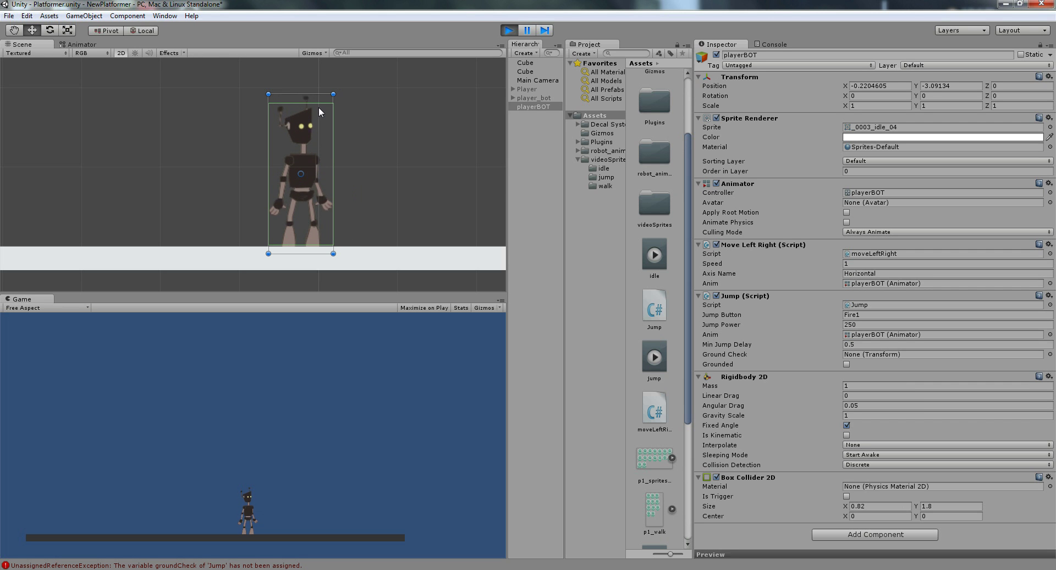
{"action": "left_click", "coordinate": [509, 29]}
Raise playerBOT's Box Collider 2D by setting its vertical center to 0.1
{"action": "middle_click_drag", "start_coordinate": [436, 120], "coordinate": [434, 245]}
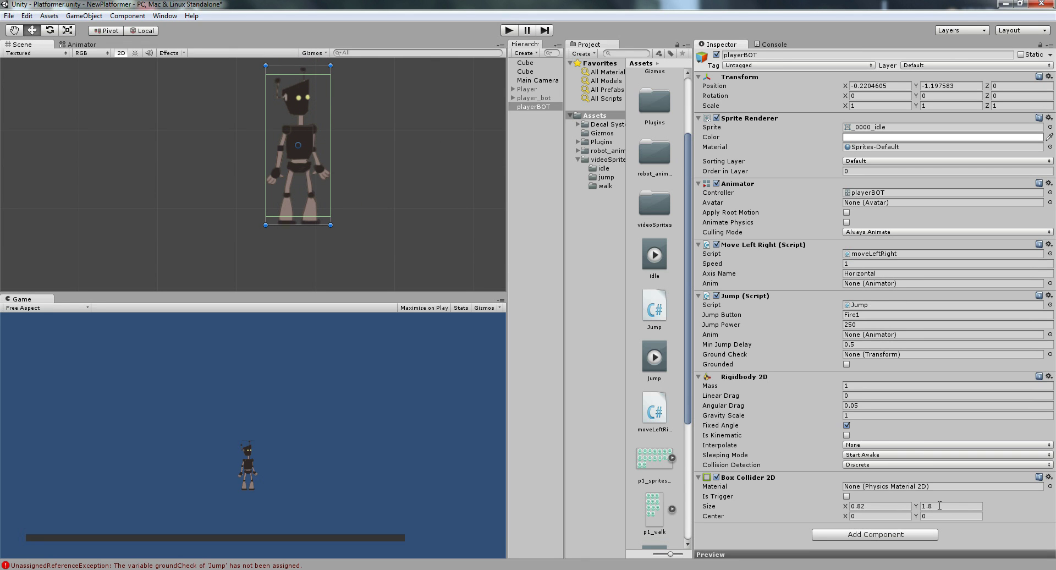
{"action": "middle_click_drag", "start_coordinate": [351, 108], "coordinate": [342, 142]}
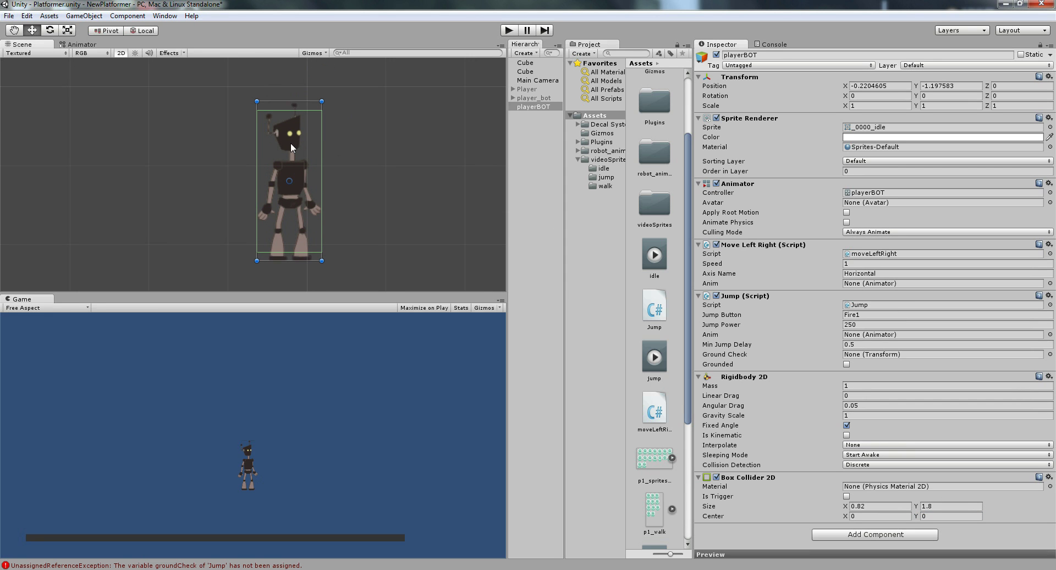
{"action": "left_click", "coordinate": [935, 517]}
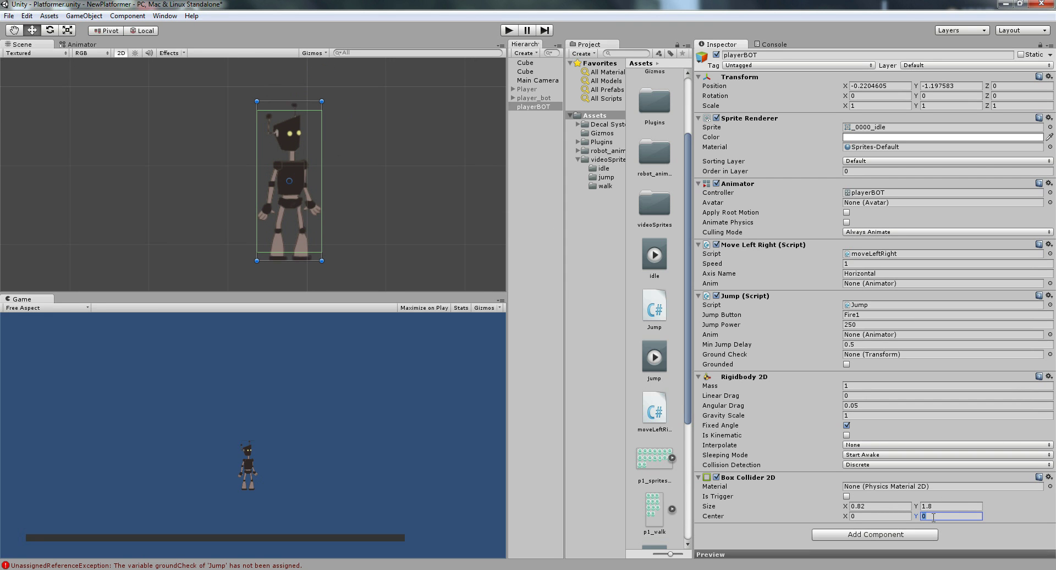
{"action": "type", "text": "1"}
{"action": "key", "text": "BackSpace"}
{"action": "type", "text": "2"}
{"action": "key", "text": "BackSpace"}
{"action": "type", "text": "1"}
Add a Circle Collider 2D component to playerBOT and bring its settings into view
{"action": "left_click", "coordinate": [132, 14]}
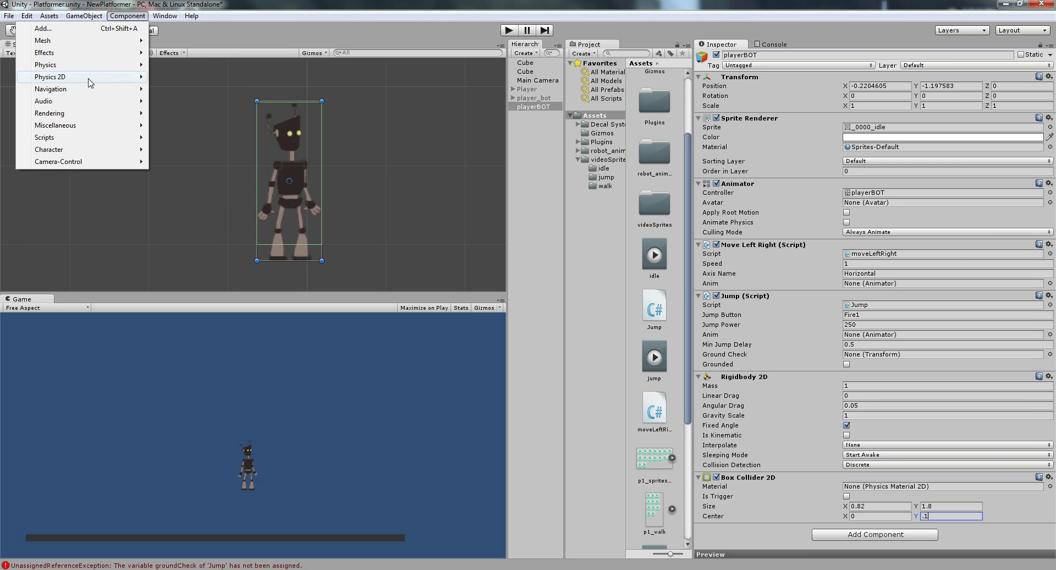
{"action": "mouse_move", "coordinate": [90, 81]}
{"action": "left_click", "coordinate": [200, 93]}
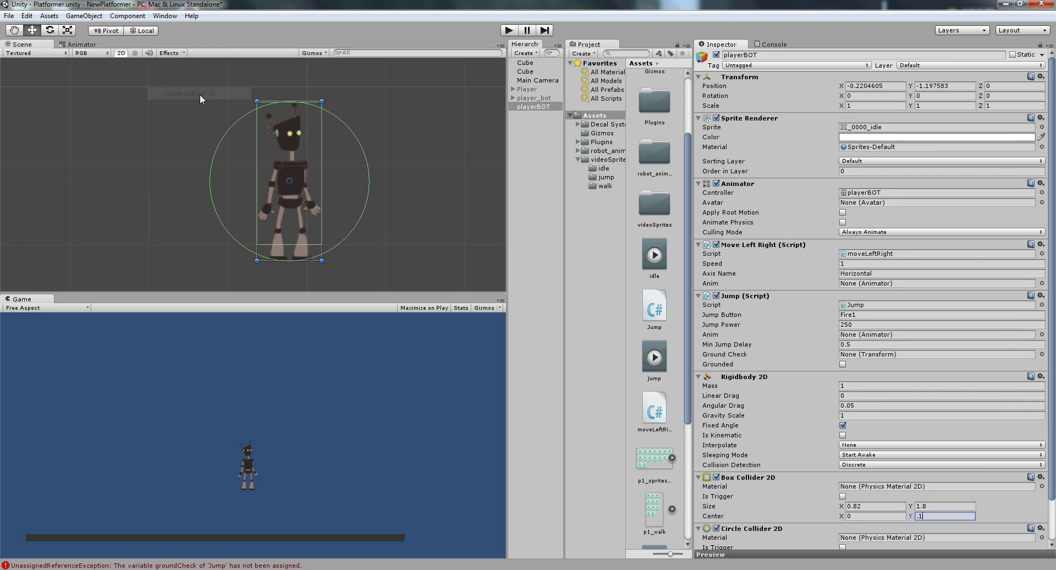
{"action": "scroll", "coordinate": [935, 492], "scroll_direction": "down", "scroll_amount": 3}
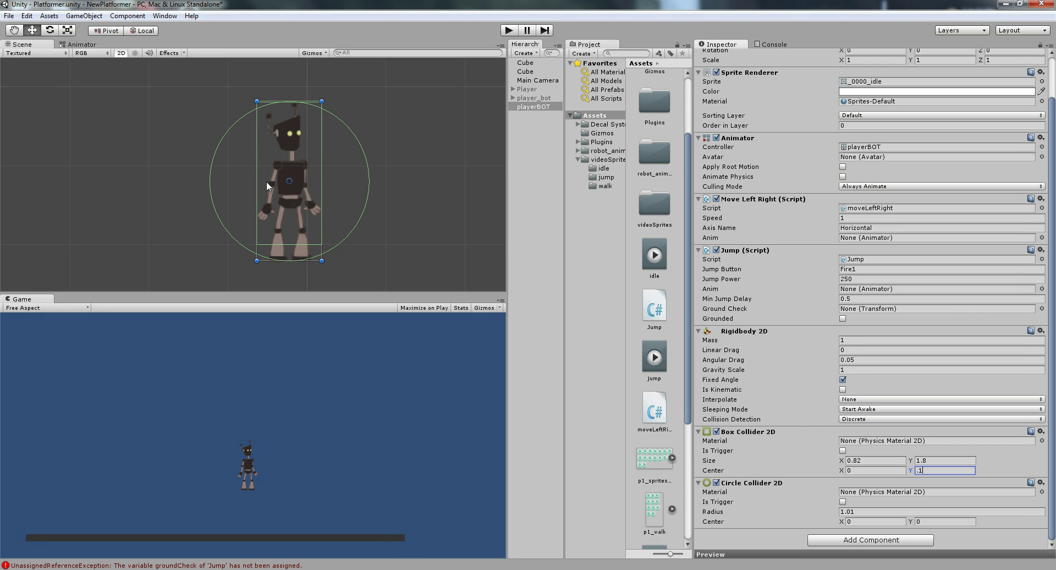
Set the Circle Collider 2D's radius to 0.4 and its vertical center to -0.6 so it surrounds the robot's legs
{"action": "left_click", "coordinate": [871, 522]}
{"action": "left_click", "coordinate": [870, 511]}
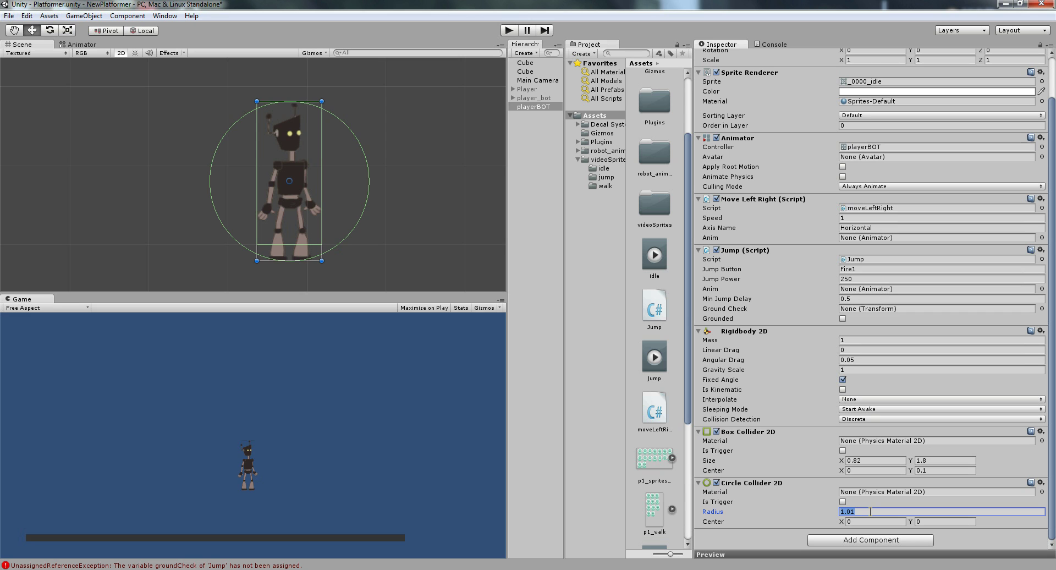
{"action": "type", "text": ".5"}
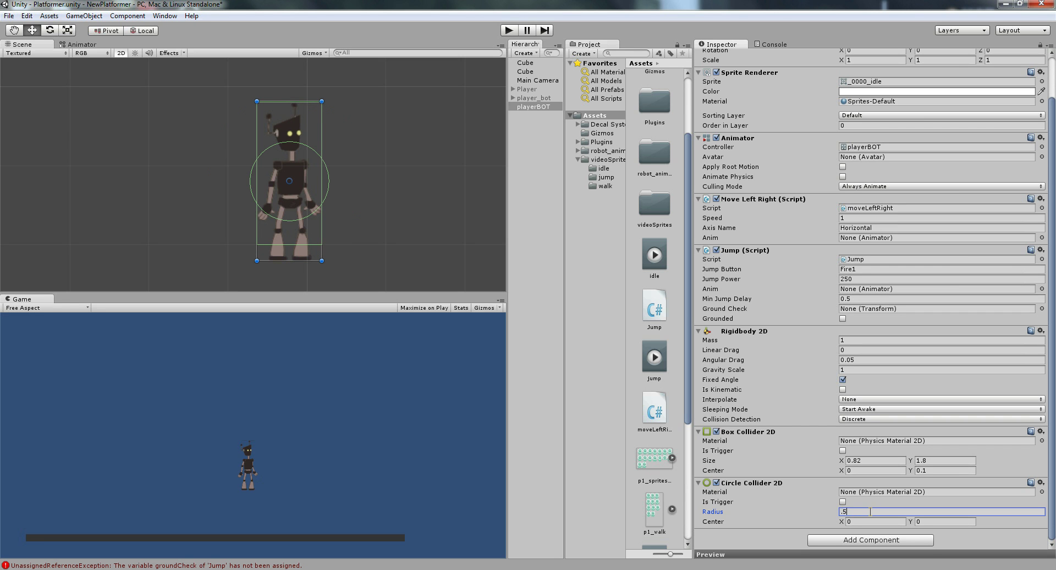
{"action": "key", "text": "BackSpace"}
{"action": "type", "text": "3"}
{"action": "key", "text": "BackSpace"}
{"action": "type", "text": "4"}
{"action": "left_click", "coordinate": [935, 522]}
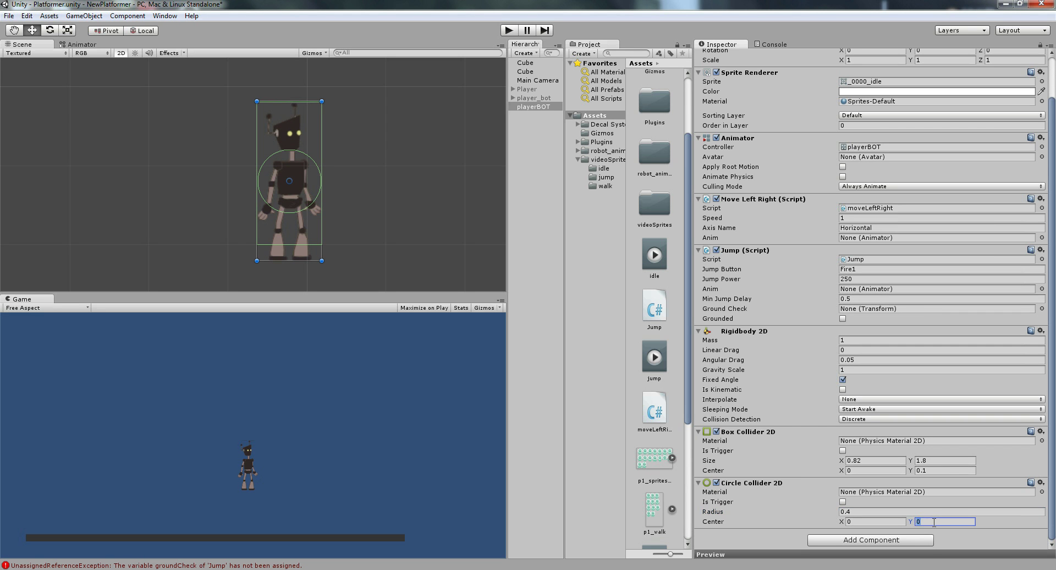
{"action": "type", "text": "-3"}
{"action": "key", "text": "BackSpace"}
{"action": "type", "text": ".6"}
Play the game, walk the robot left and right on the ground to test both colliders, and stop playback
{"action": "left_click", "coordinate": [510, 31]}
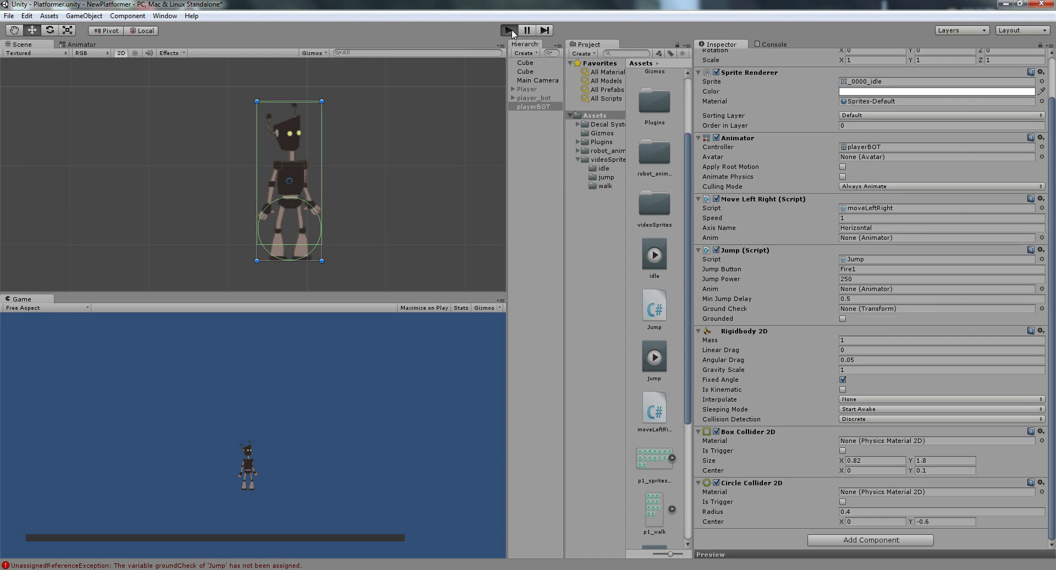
{"action": "middle_click_drag", "start_coordinate": [337, 237], "coordinate": [348, 125]}
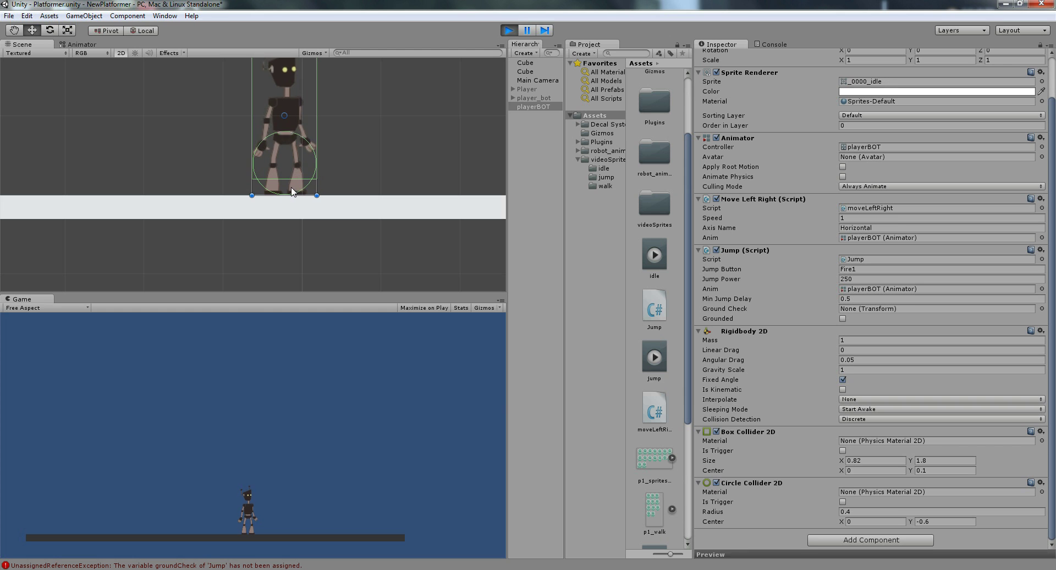
{"action": "left_click", "coordinate": [336, 424]}
{"action": "key", "text": "Left"}
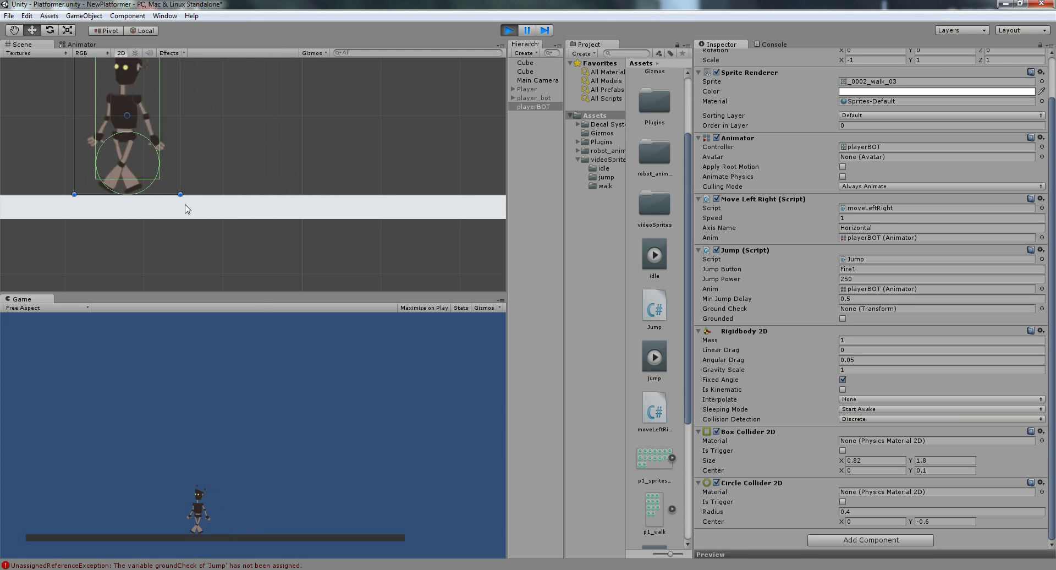
{"action": "key", "text": "Right"}
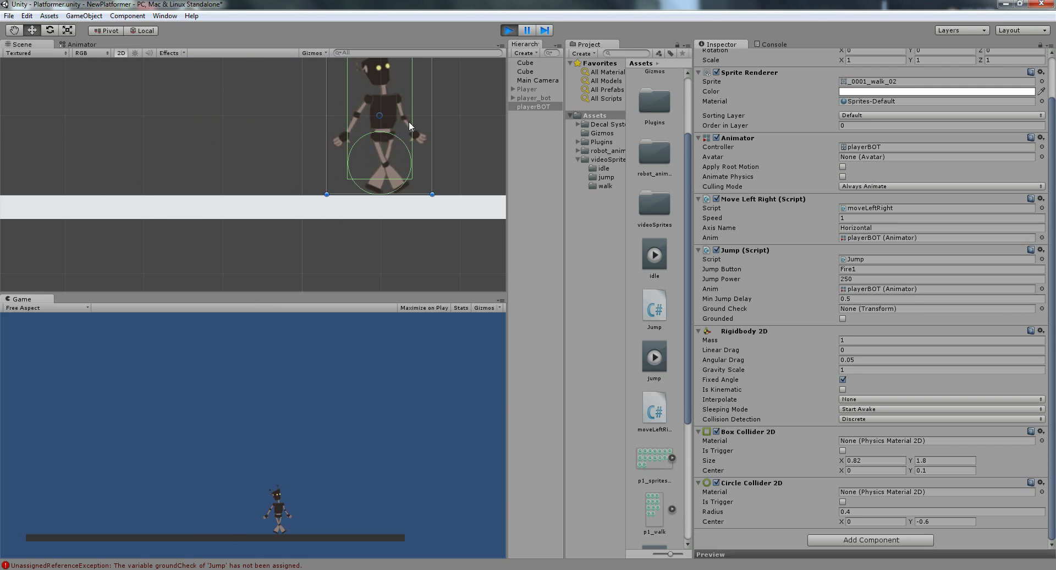
{"action": "key", "text": "Left"}
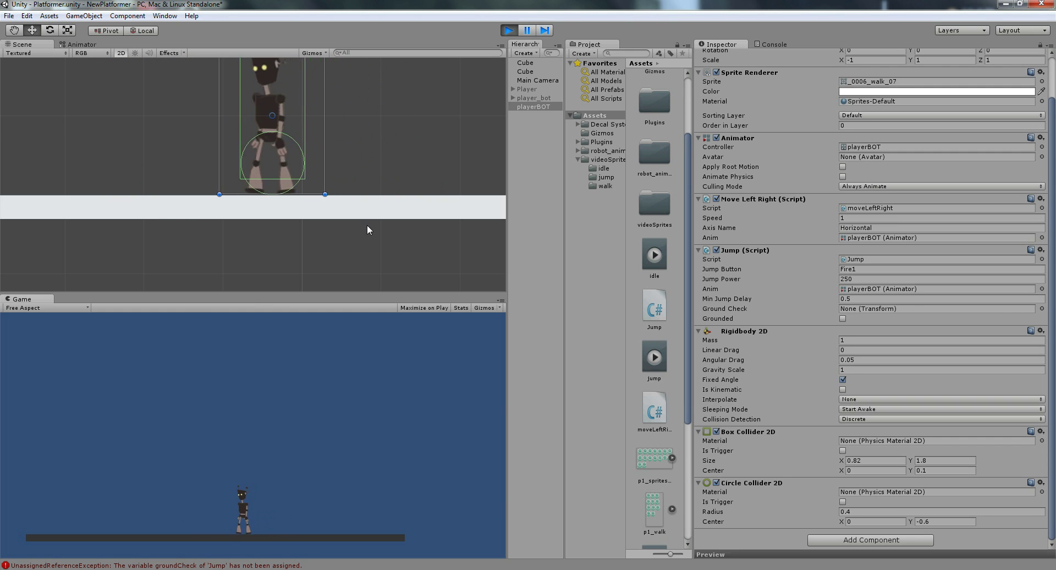
{"action": "key", "text": "Right"}
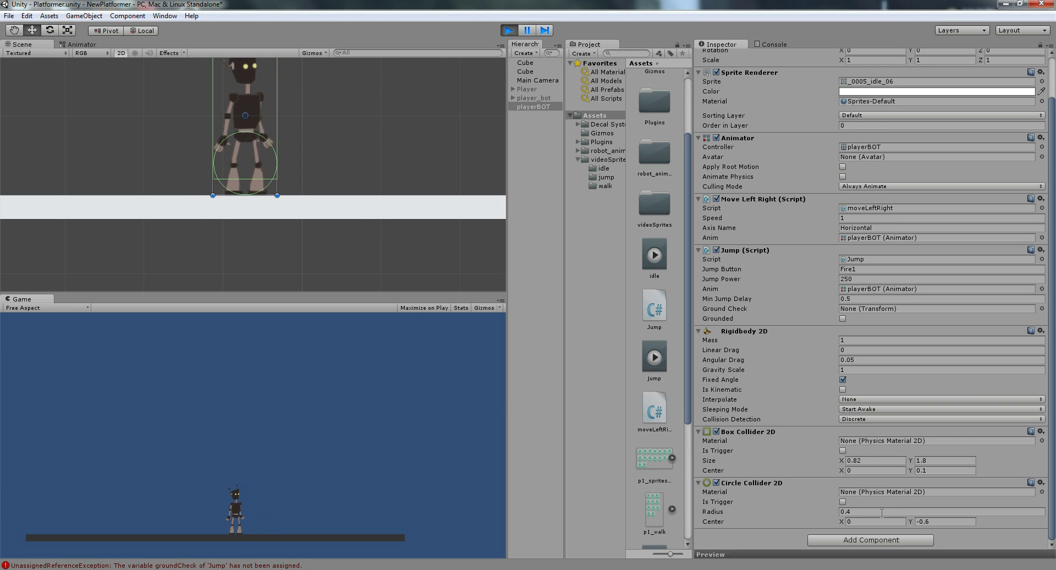
{"action": "left_click", "coordinate": [516, 32]}
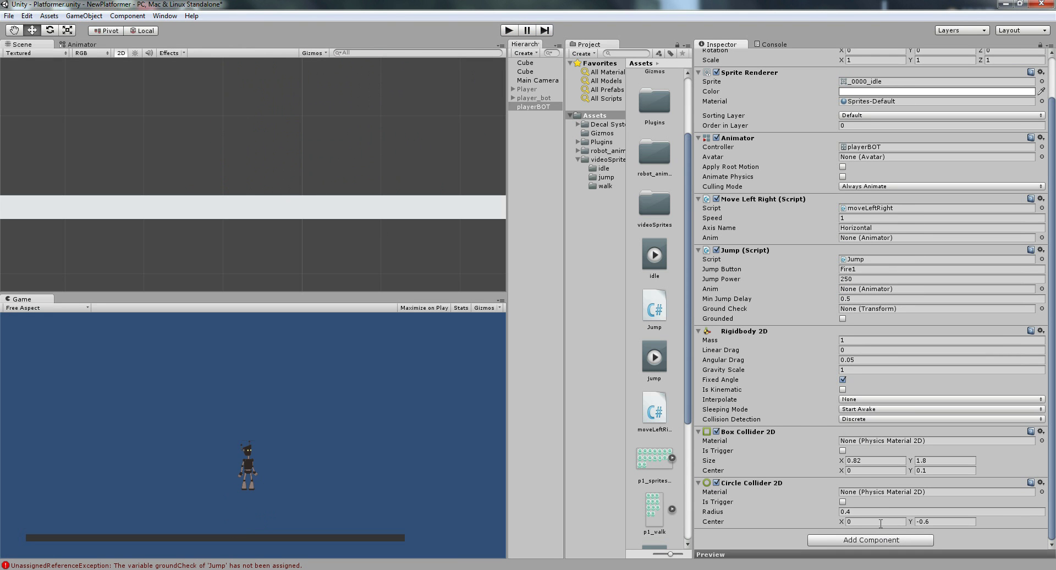
Set the Circle Collider 2D's radius to 0.43 while checking its outline around the robot's feet
{"action": "key", "text": "q"}
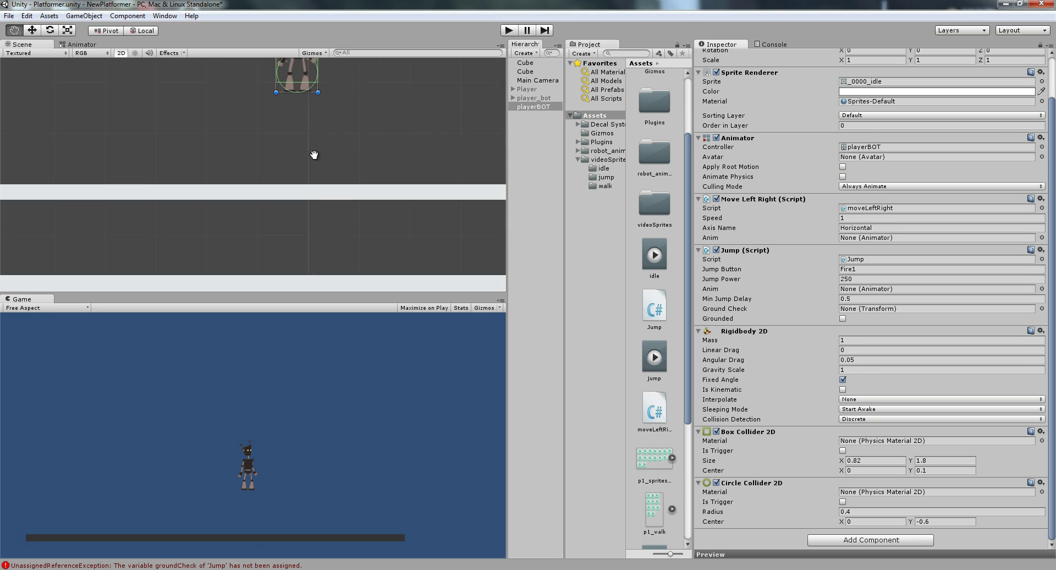
{"action": "left_click_drag", "start_coordinate": [327, 106], "coordinate": [337, 219]}
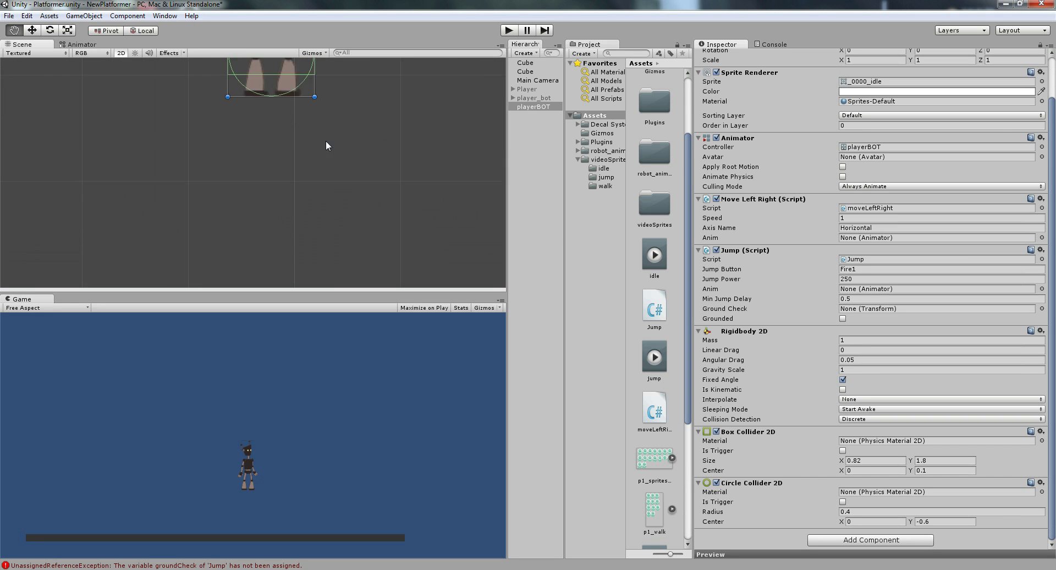
{"action": "mouse_move", "coordinate": [347, 144]}
{"action": "left_mouse_down"}
{"action": "mouse_move", "coordinate": [343, 190]}
{"action": "mouse_move", "coordinate": [351, 138]}
{"action": "left_mouse_up"}
{"action": "scroll", "coordinate": [340, 194], "scroll_direction": "up", "scroll_amount": 4}
{"action": "scroll", "coordinate": [353, 158], "scroll_direction": "up", "scroll_amount": 6}
{"action": "key", "text": "w"}
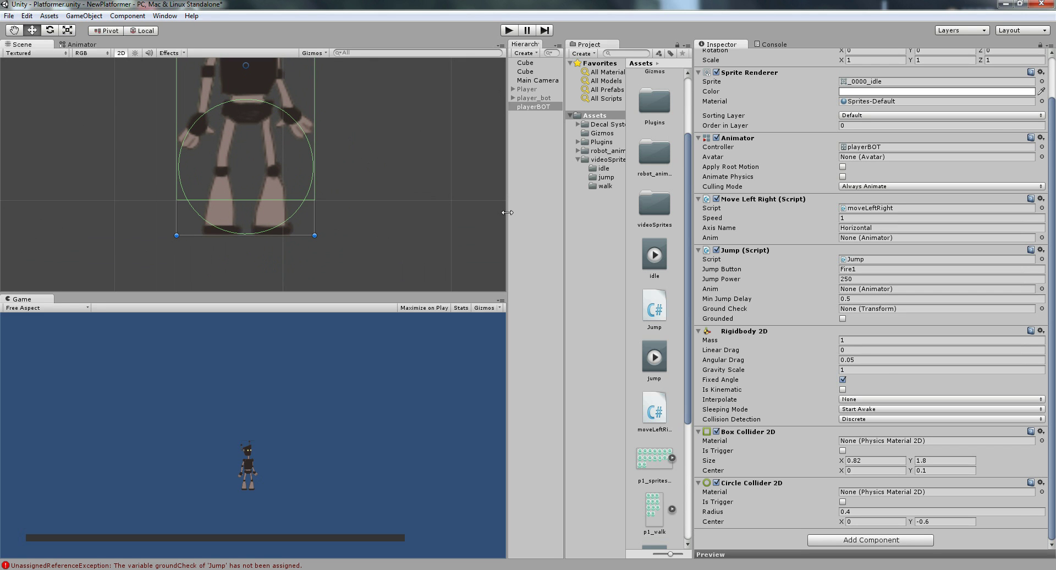
{"action": "left_click", "coordinate": [871, 510]}
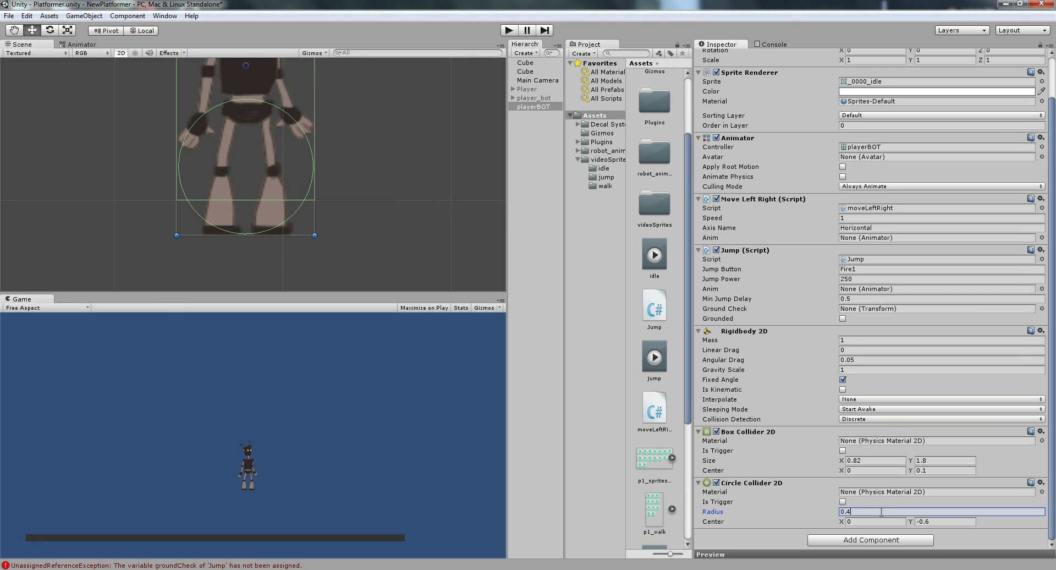
{"action": "type", "text": "5"}
{"action": "key", "text": "BackSpace"}
{"action": "type", "text": "3"}
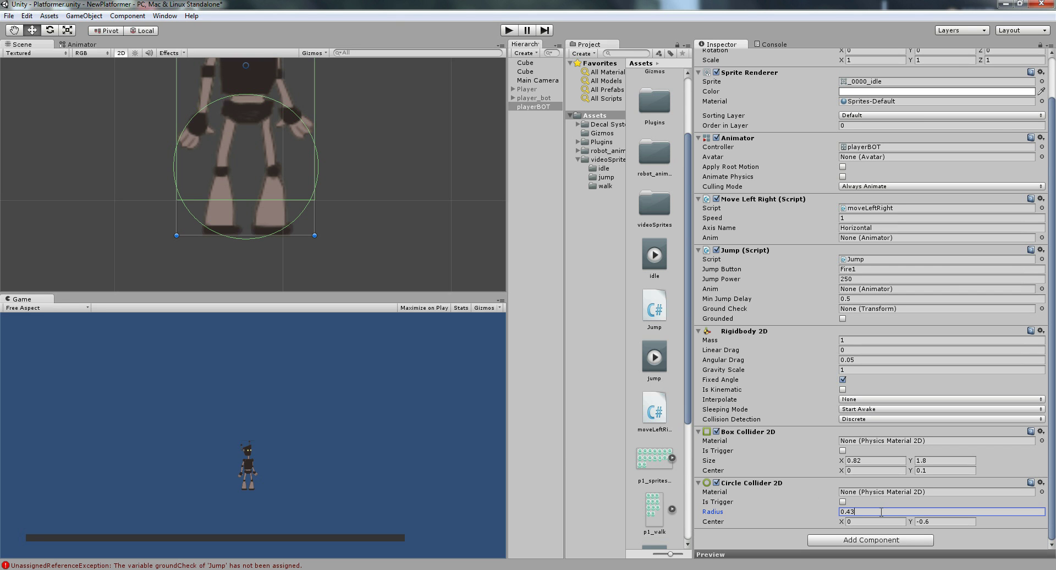
{"action": "scroll", "coordinate": [396, 196], "scroll_direction": "down", "scroll_amount": 8}
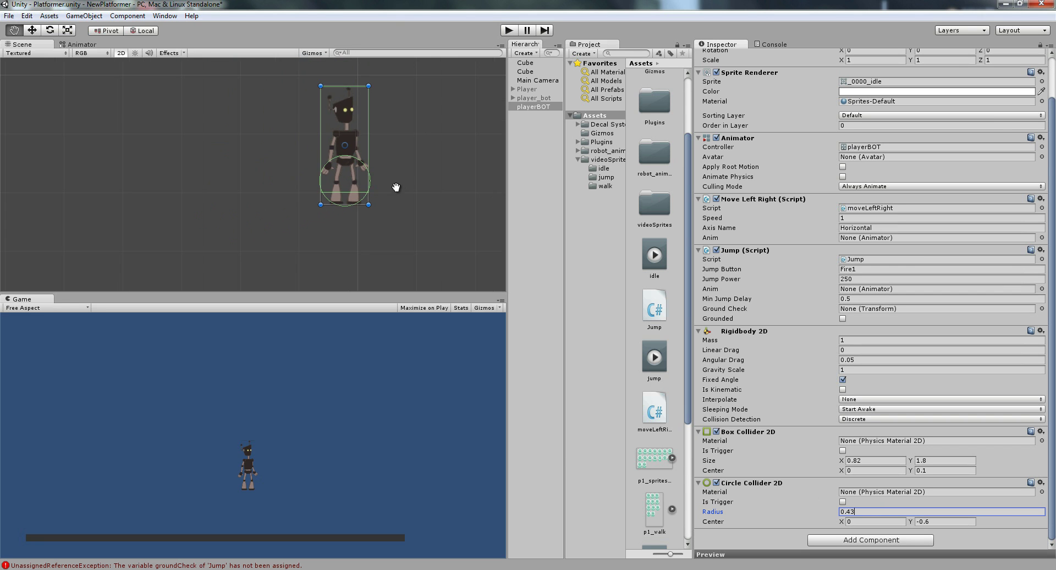
Create an empty game object near the robot and make it a child of playerBOT
{"action": "left_click_drag", "start_coordinate": [424, 118], "coordinate": [337, 133]}
{"action": "key", "text": "w"}
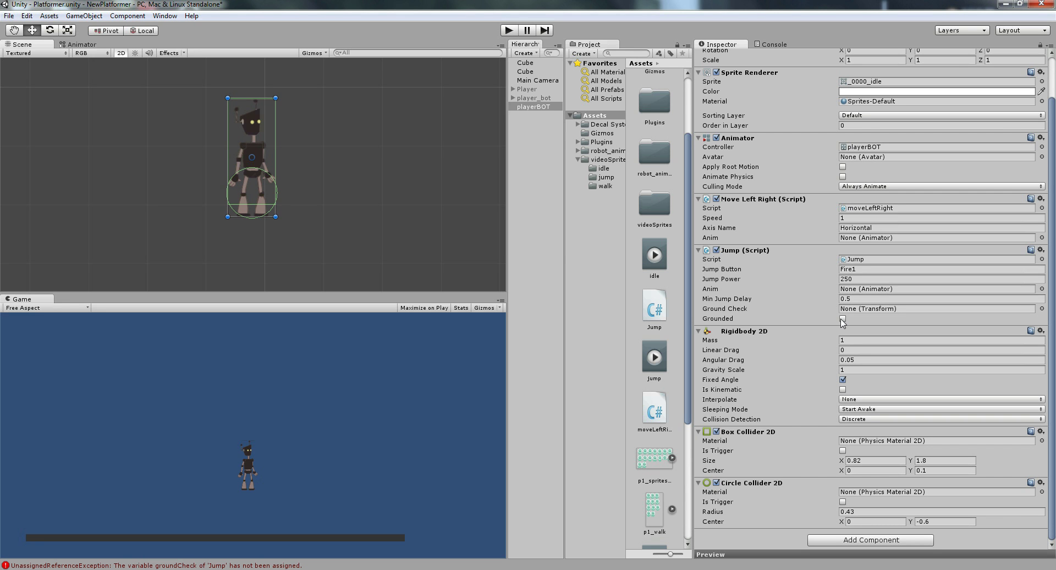
{"action": "left_click", "coordinate": [101, 16]}
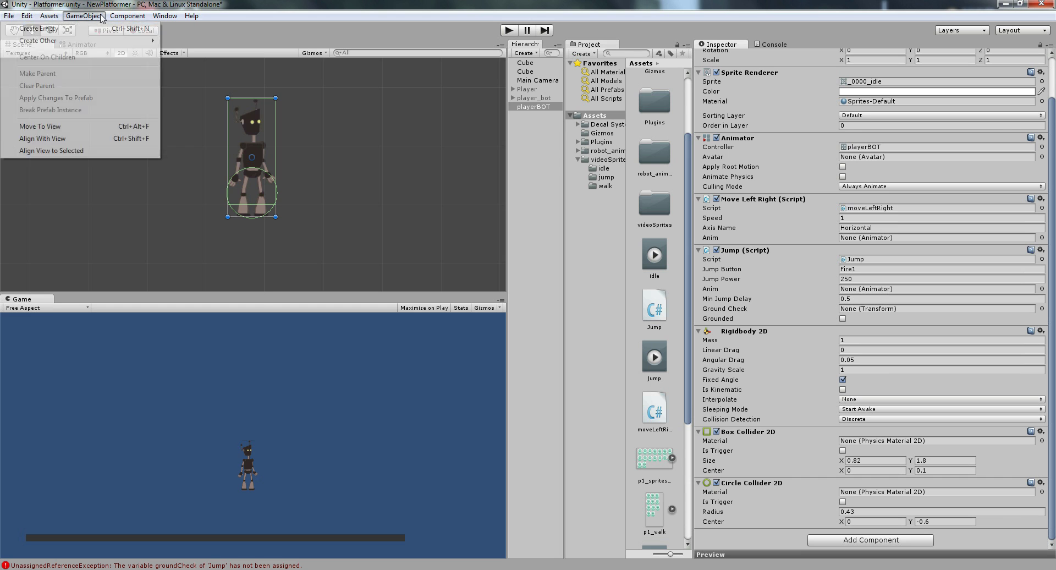
{"action": "left_click", "coordinate": [61, 30]}
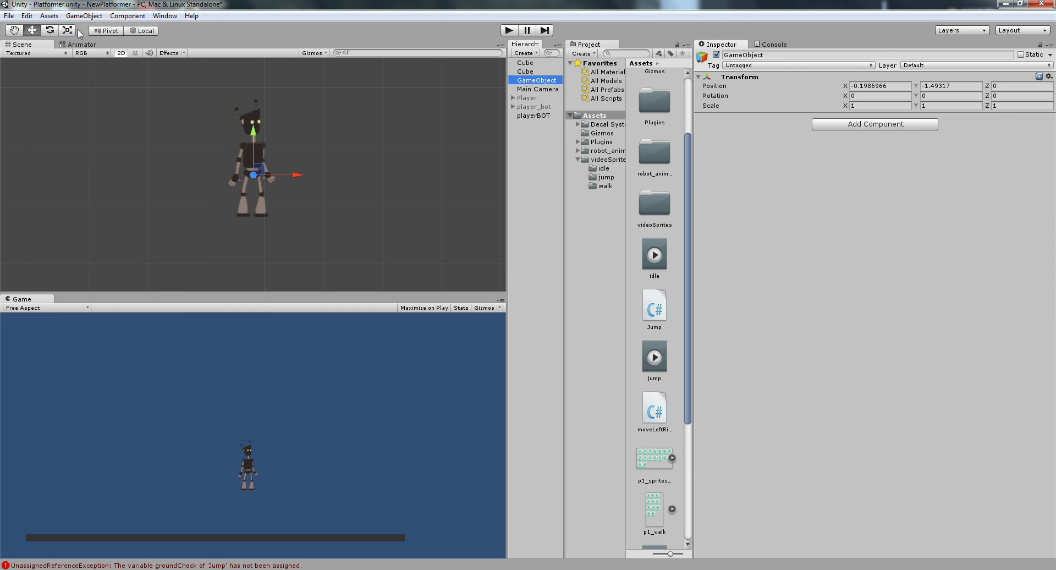
{"action": "left_click_drag", "start_coordinate": [531, 81], "coordinate": [542, 117]}
{"action": "left_click", "coordinate": [542, 115]}
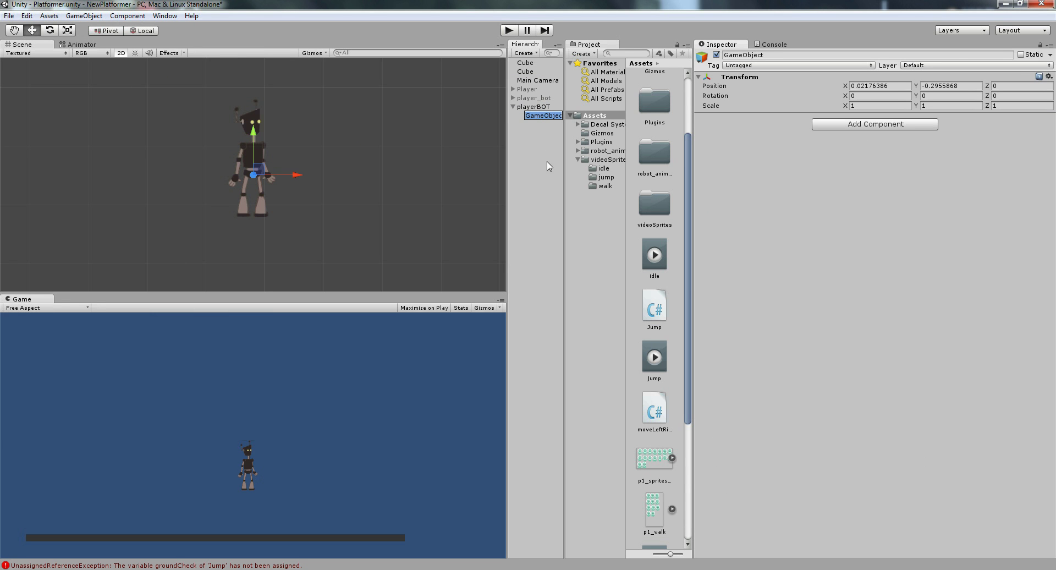
{"action": "left_click", "coordinate": [552, 108]}
{"action": "left_click", "coordinate": [539, 115]}
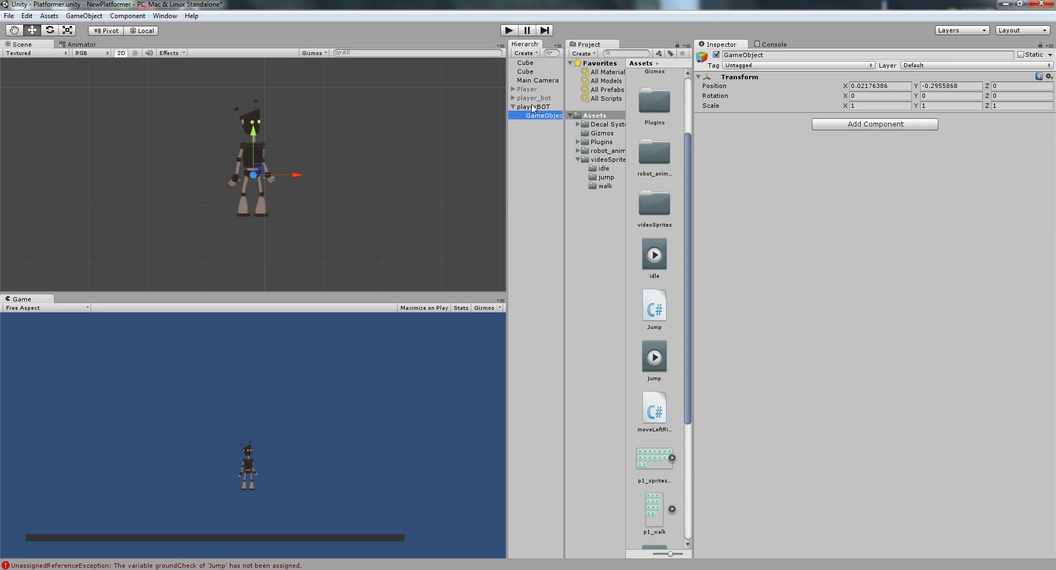
Assign the child GameObject as the Jump script's Ground Check and lower it to the robot's feet, at Y about -1.03
{"action": "left_click", "coordinate": [537, 107]}
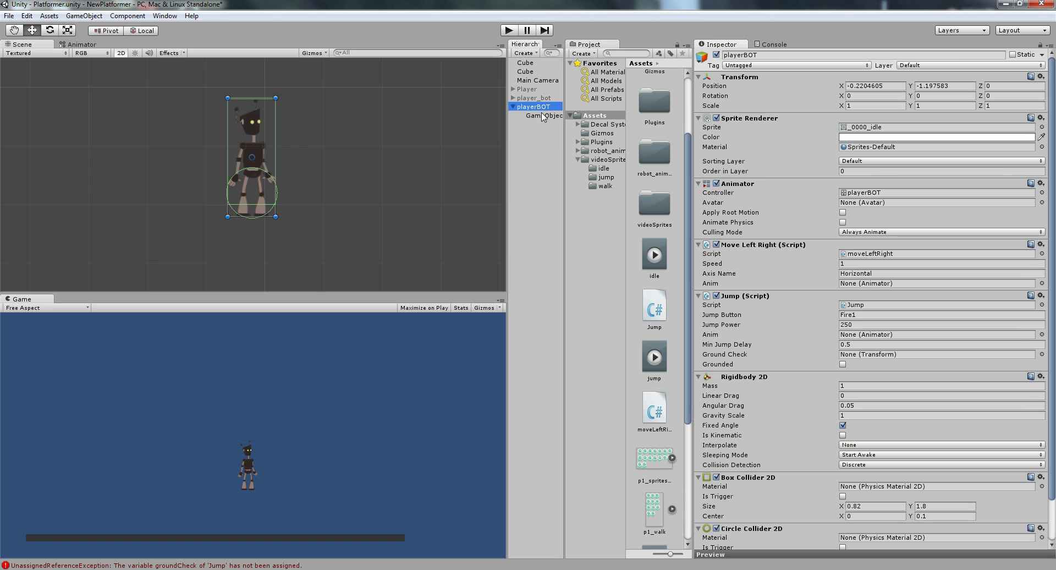
{"action": "left_click", "coordinate": [543, 116]}
{"action": "left_click_drag", "start_coordinate": [543, 116], "coordinate": [866, 355]}
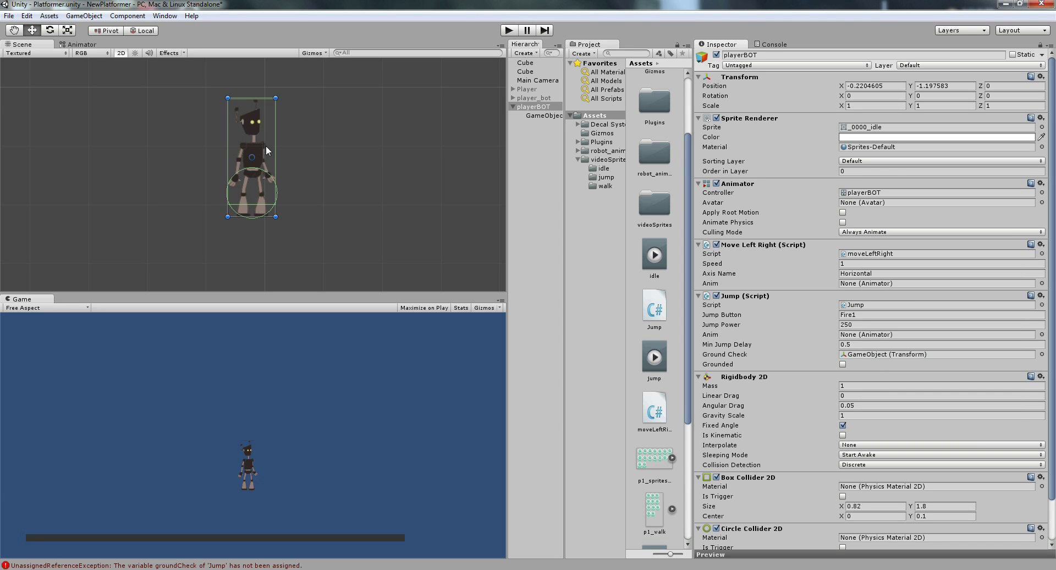
{"action": "left_click", "coordinate": [544, 115]}
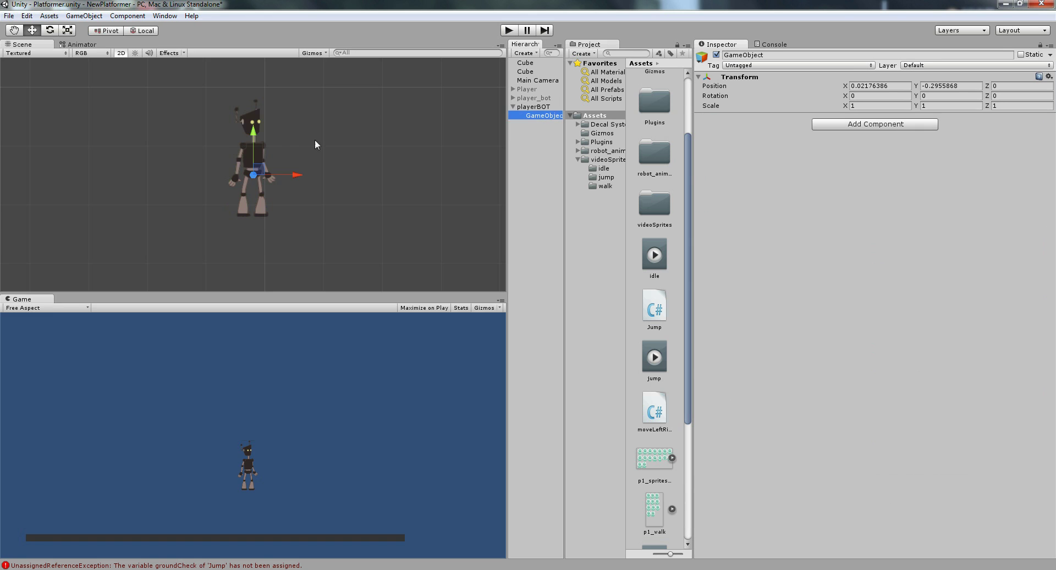
{"action": "left_click_drag", "start_coordinate": [257, 133], "coordinate": [248, 176]}
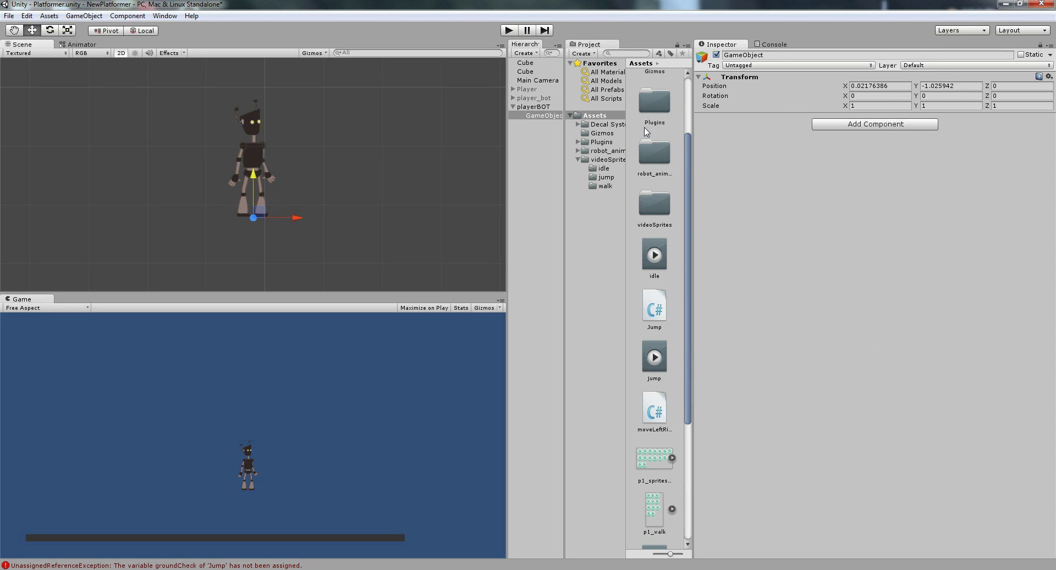
Play the game, walk the robot left and right and make it jump to test the ground check, and stop playback
{"action": "left_click", "coordinate": [508, 30]}
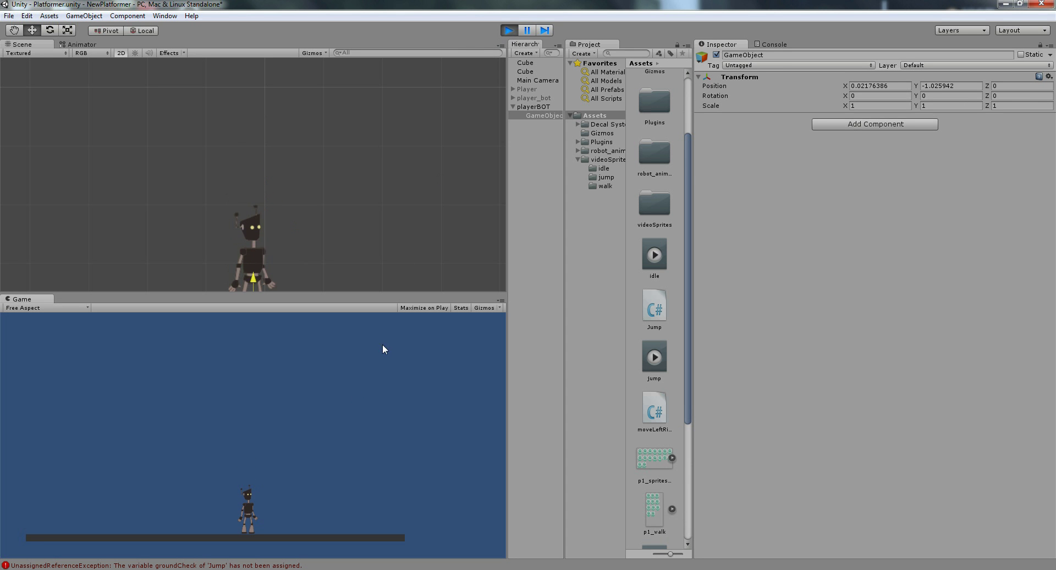
{"action": "key", "text": "a"}
{"action": "key", "text": "d"}
{"action": "key", "text": "a"}
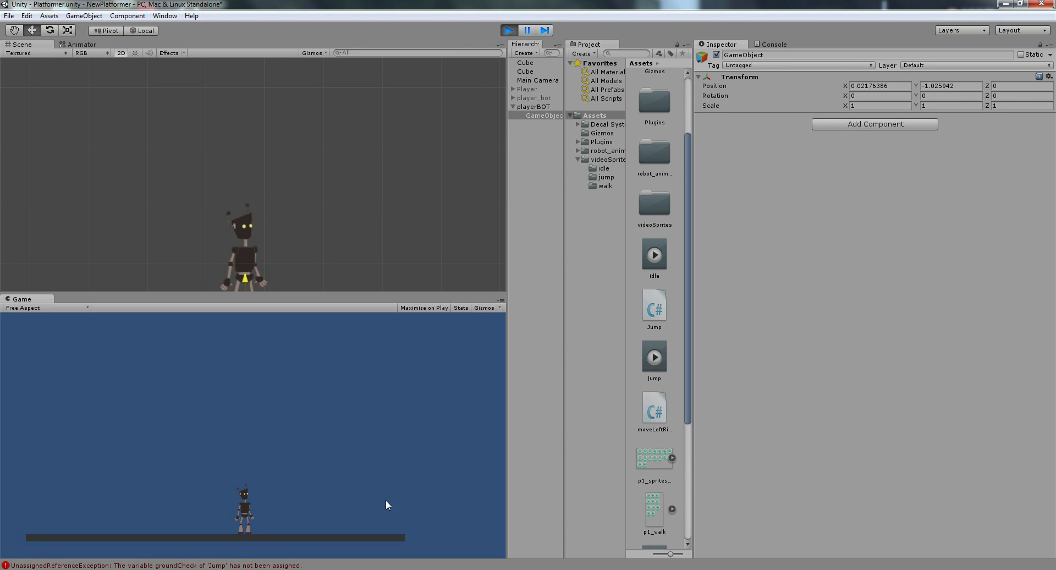
{"action": "key", "text": "d"}
{"action": "key", "text": "d"}
{"action": "key", "text": "space"}
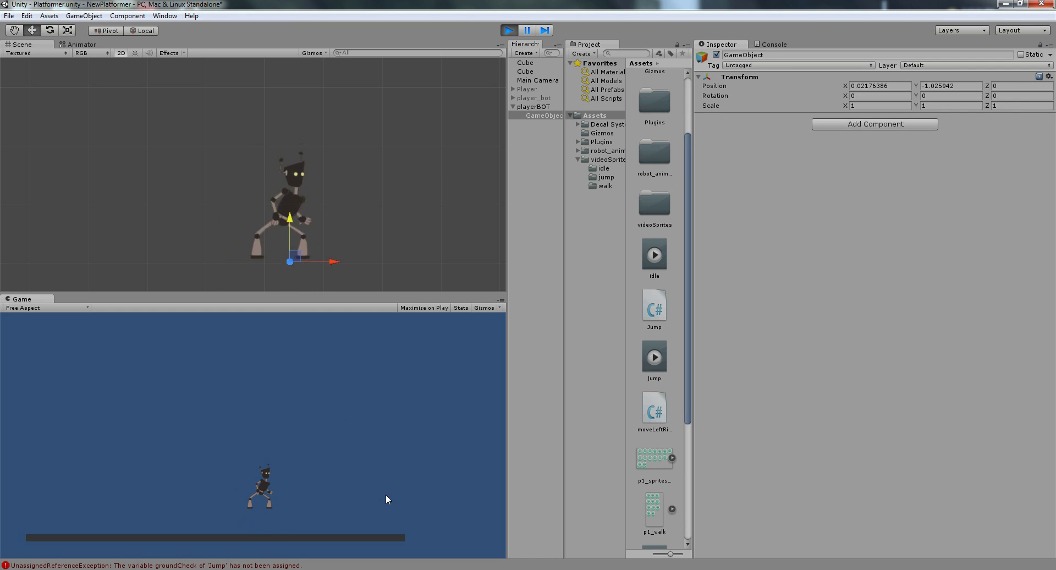
{"action": "key", "text": "d"}
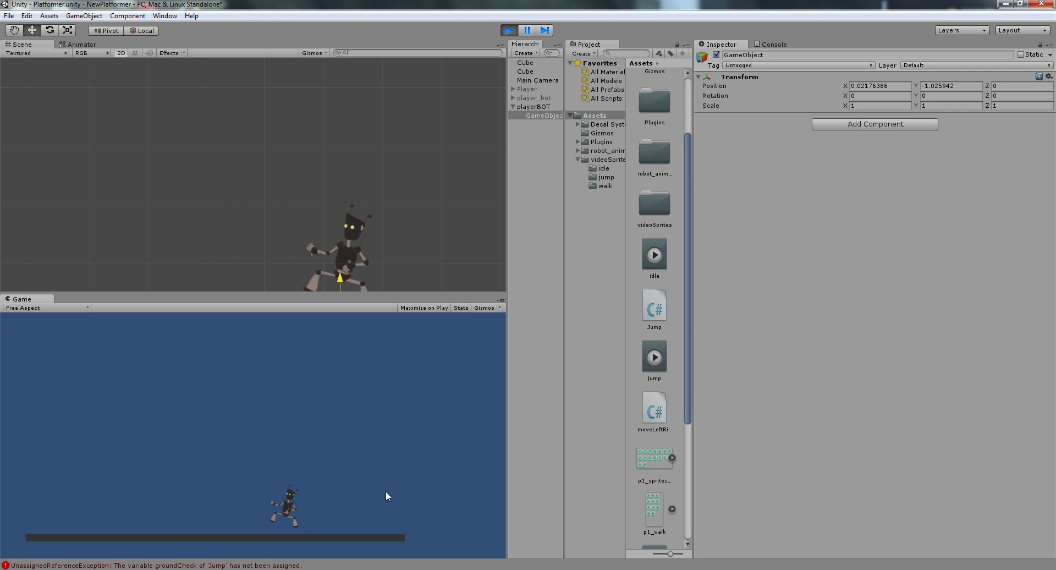
{"action": "key", "text": "a"}
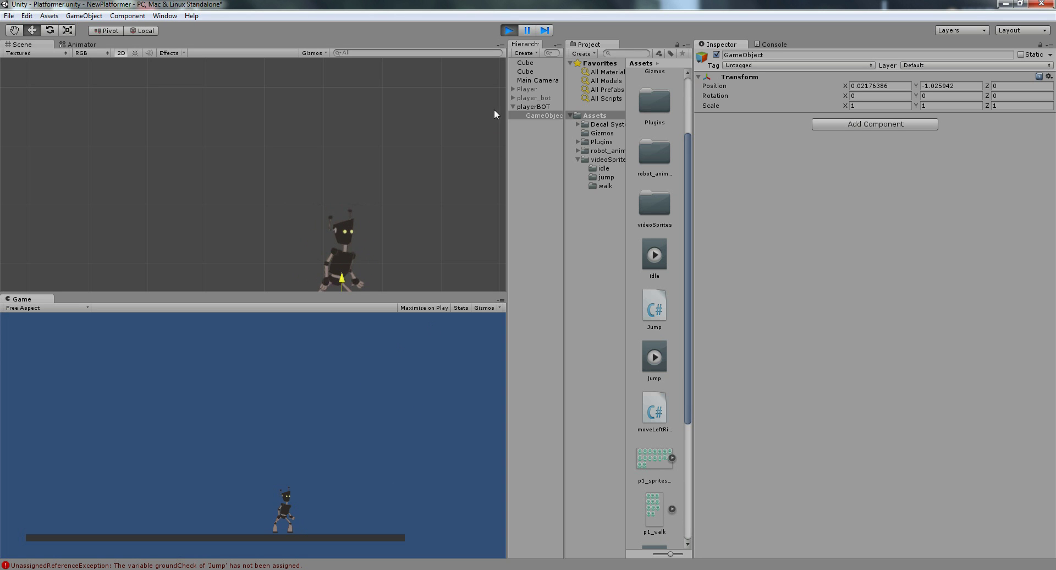
{"action": "left_click", "coordinate": [510, 30]}
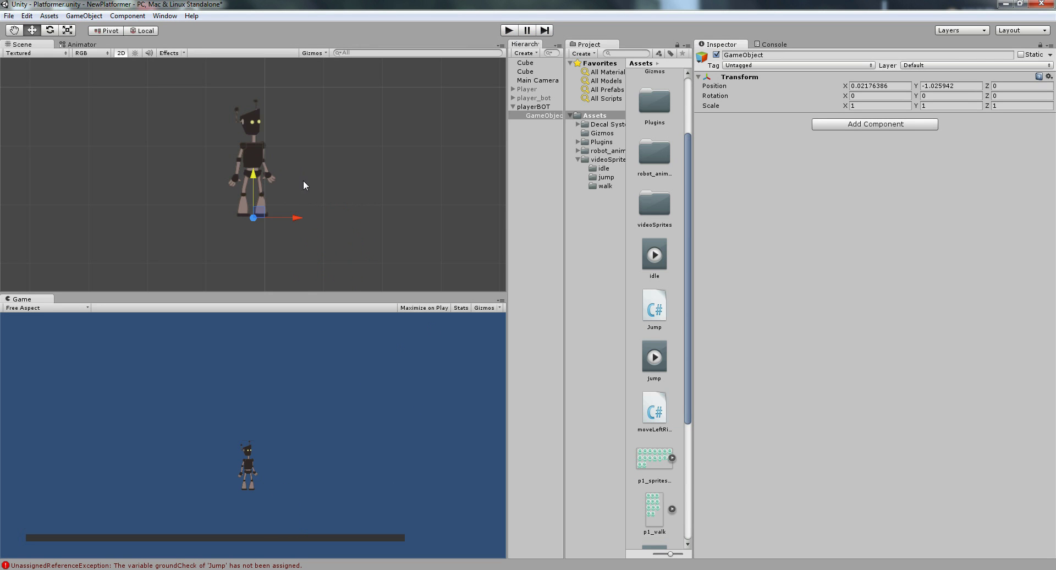
Raise the ground-check object to Y about -0.99, play the game to inspect the feet against the ground up close, and stop playback
{"action": "left_click_drag", "start_coordinate": [253, 176], "coordinate": [254, 175]}
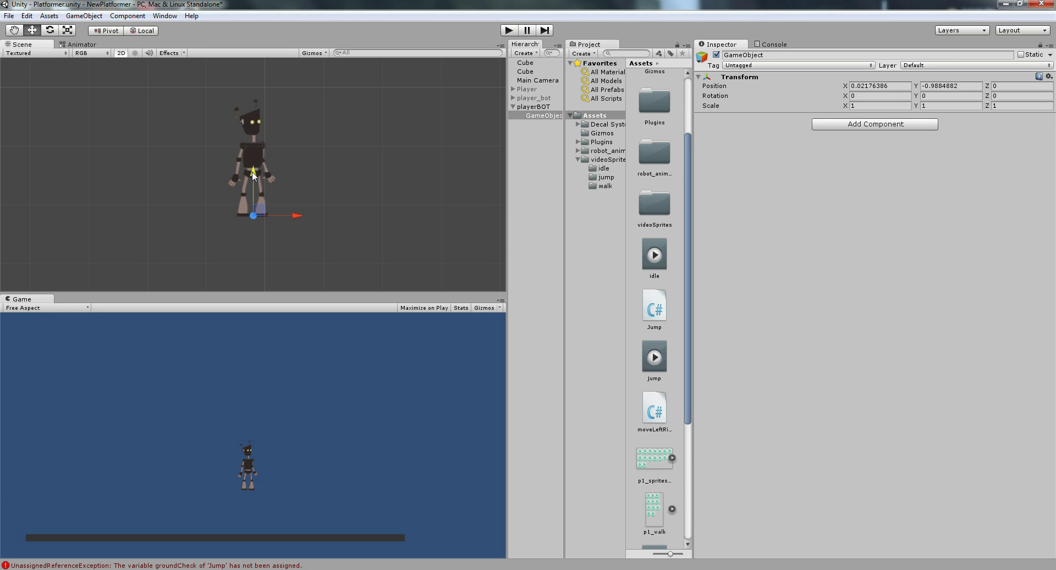
{"action": "left_click", "coordinate": [508, 31]}
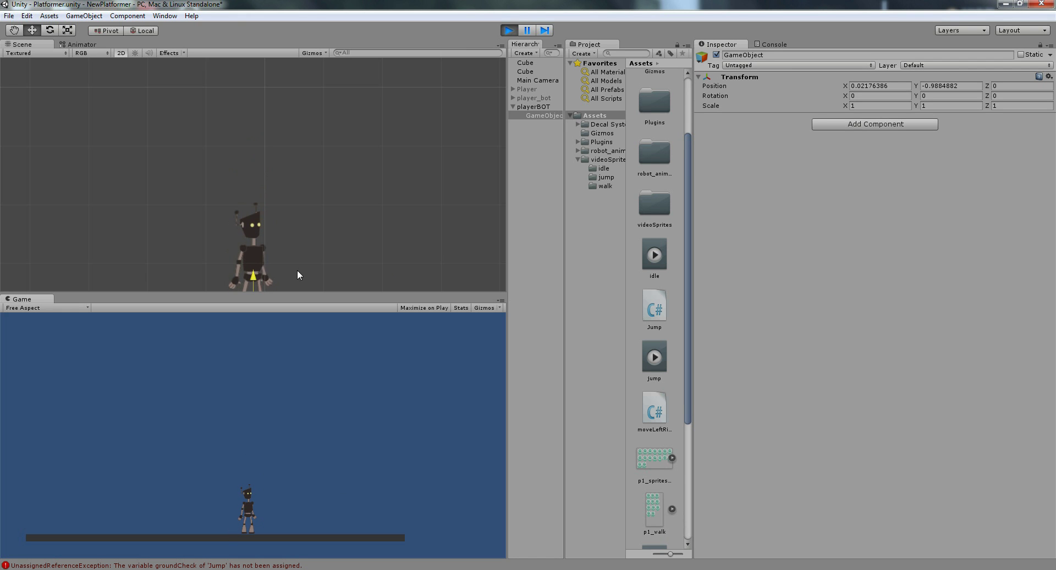
{"action": "scroll", "coordinate": [312, 215], "scroll_direction": "up", "scroll_amount": 2}
{"action": "middle_click_drag", "start_coordinate": [313, 214], "coordinate": [329, 168]}
{"action": "scroll", "coordinate": [308, 200], "scroll_direction": "up", "scroll_amount": 6}
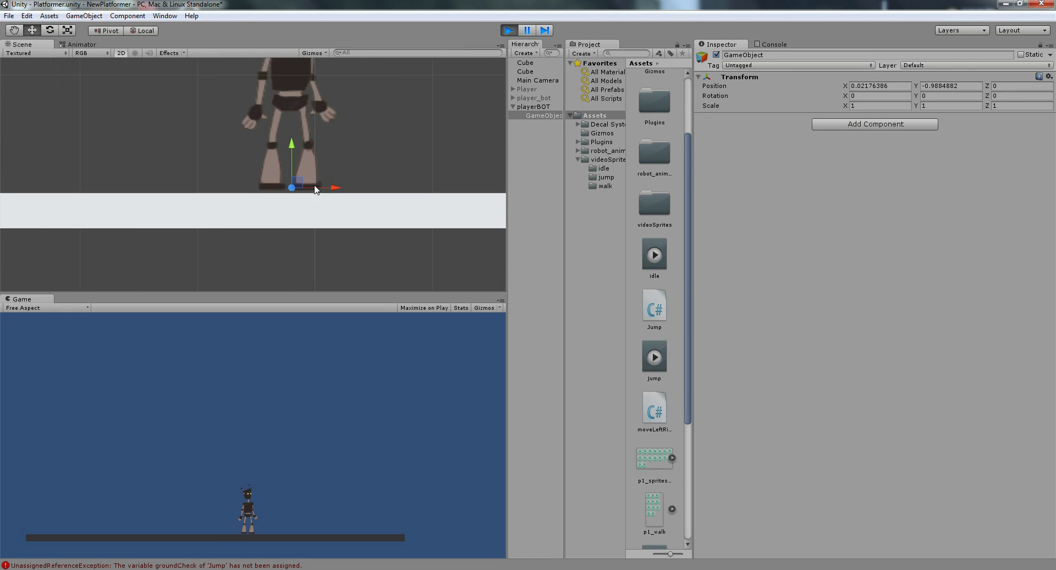
{"action": "middle_click_drag", "start_coordinate": [430, 203], "coordinate": [365, 196]}
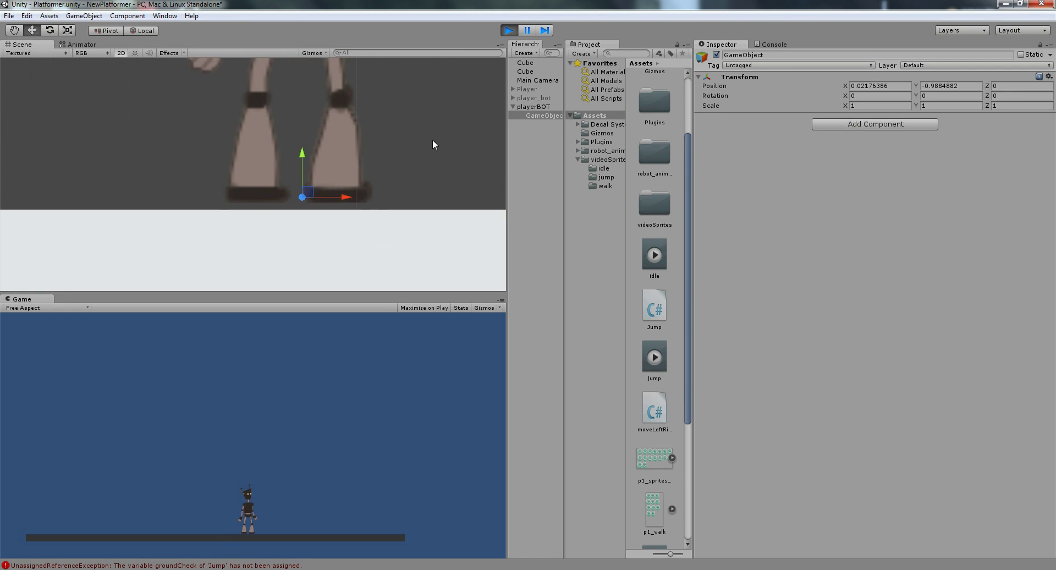
{"action": "left_click", "coordinate": [509, 30]}
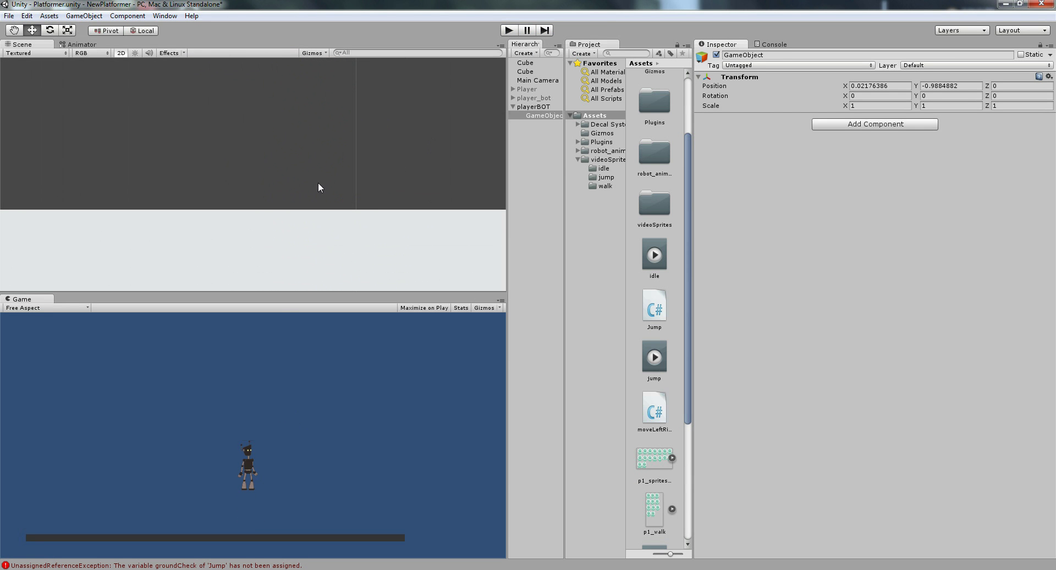
Fine-tune playerBOT's Circle Collider 2D vertical center through -0.56 and -0.57 to -0.58, aligning its outline with the robot's soles
{"action": "scroll", "coordinate": [365, 137], "scroll_direction": "down", "scroll_amount": 2}
{"action": "scroll", "coordinate": [363, 140], "scroll_direction": "down", "scroll_amount": 2}
{"action": "middle_click_drag", "start_coordinate": [366, 134], "coordinate": [367, 189]}
{"action": "left_click", "coordinate": [290, 67]}
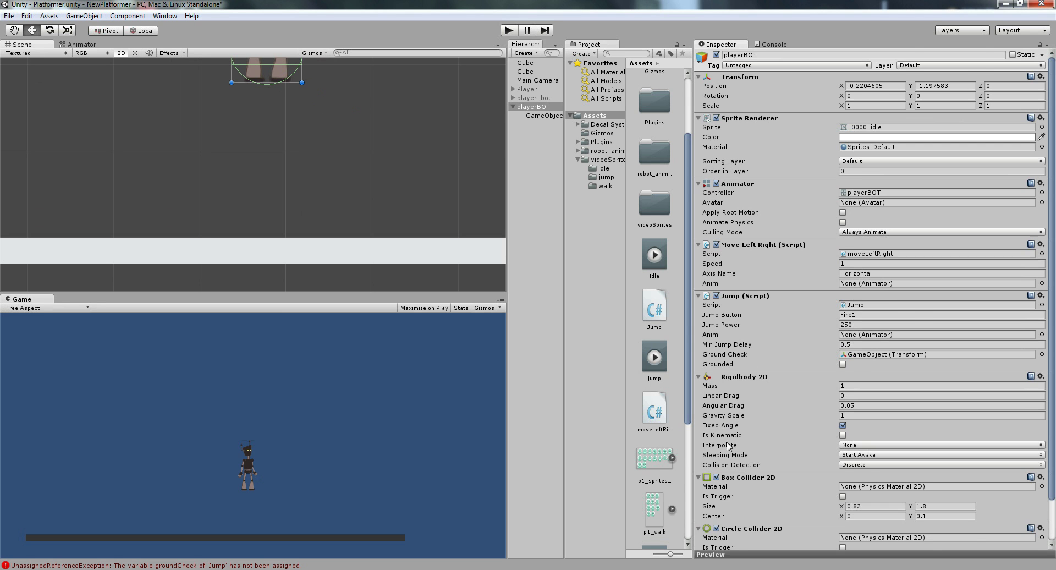
{"action": "scroll", "coordinate": [787, 474], "scroll_direction": "down", "scroll_amount": 2}
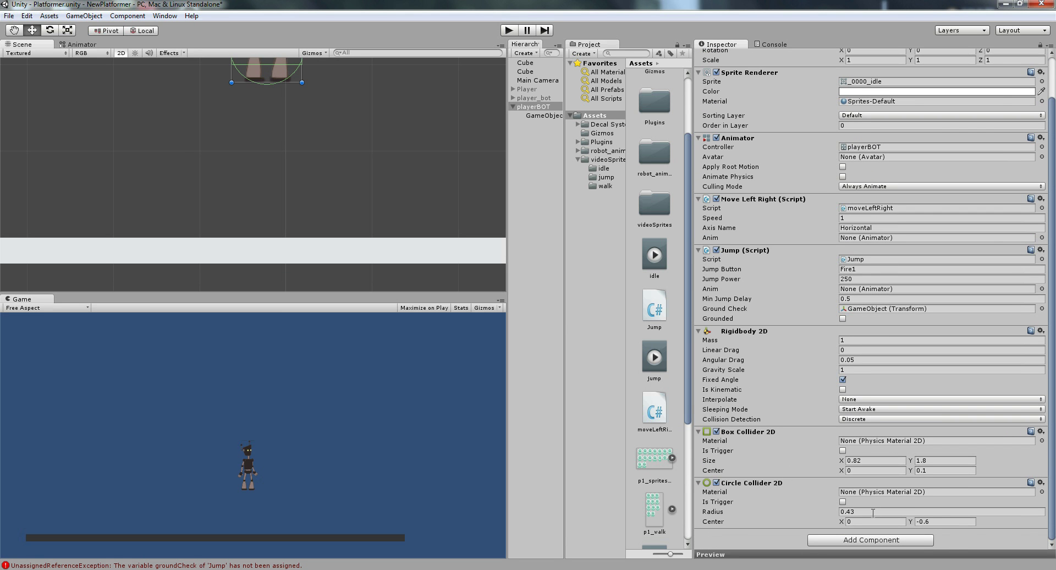
{"action": "left_click", "coordinate": [935, 521]}
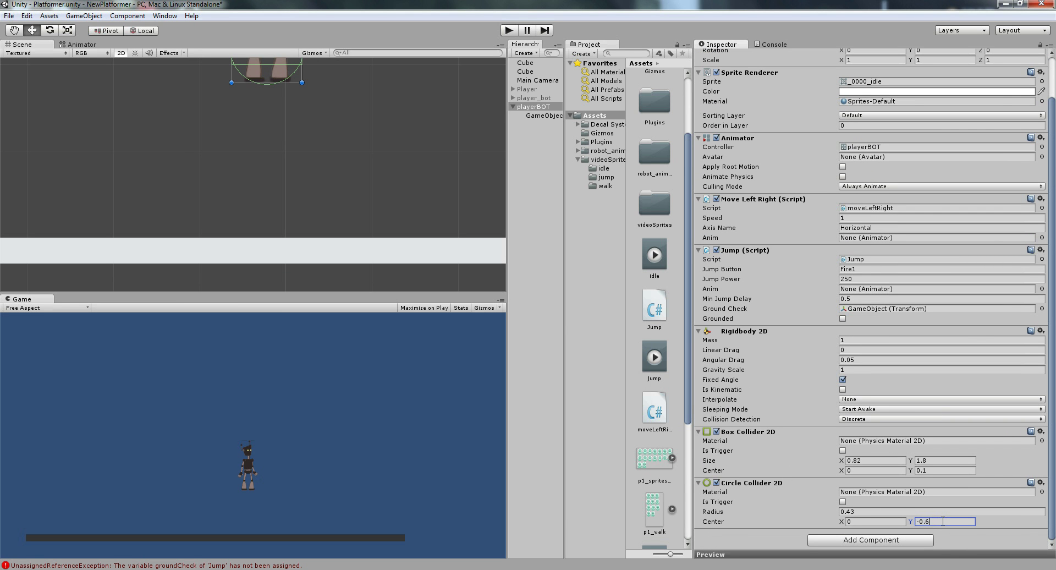
{"action": "key", "text": "BackSpace"}
{"action": "type", "text": "56"}
{"action": "scroll", "coordinate": [365, 160], "scroll_direction": "up", "scroll_amount": 5}
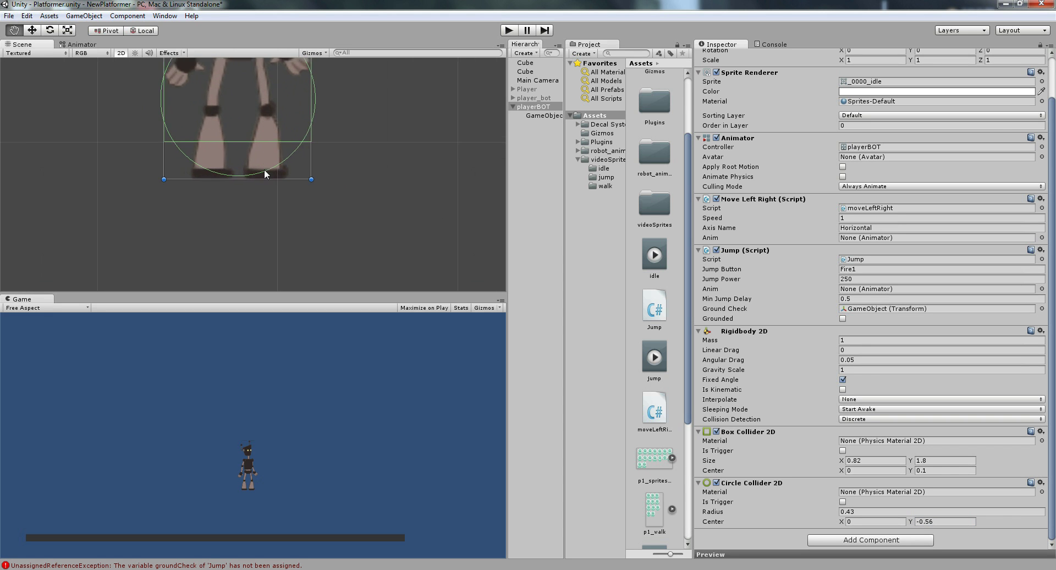
{"action": "scroll", "coordinate": [267, 166], "scroll_direction": "up", "scroll_amount": 6}
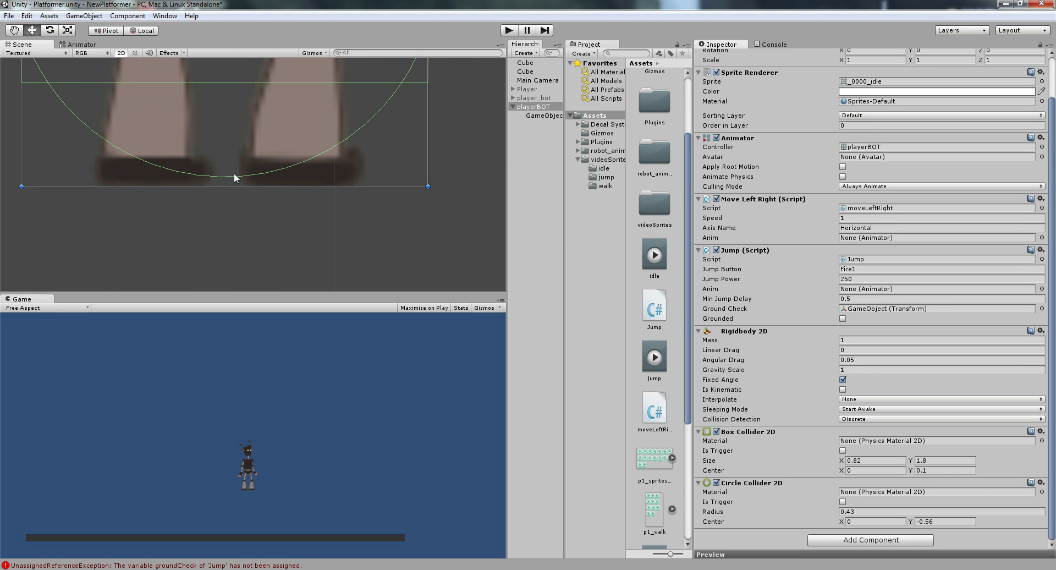
{"action": "left_click", "coordinate": [944, 522]}
{"action": "type", "text": "-0.57"}
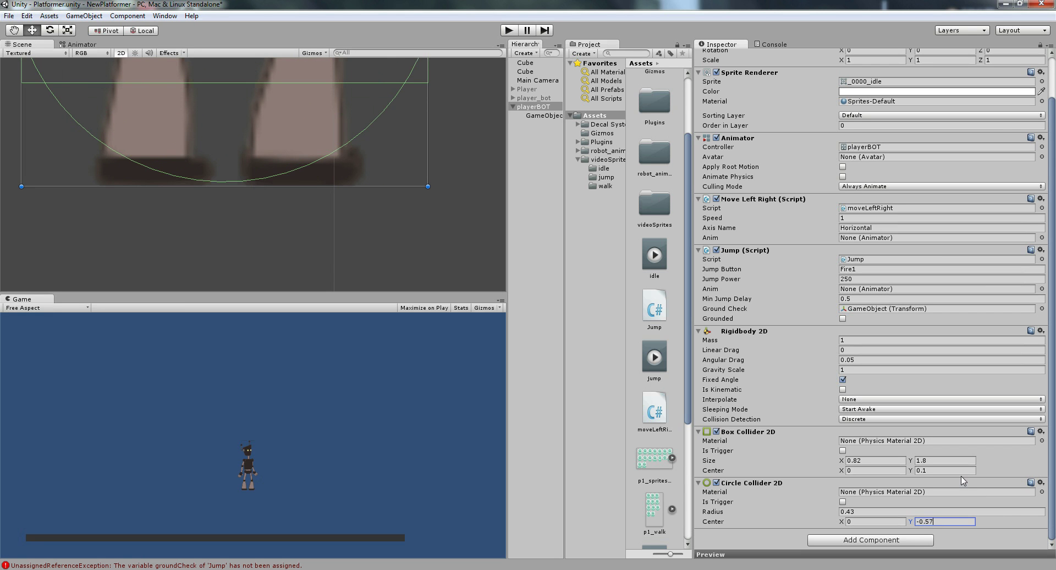
{"action": "key", "text": "BackSpace"}
{"action": "type", "text": "8"}
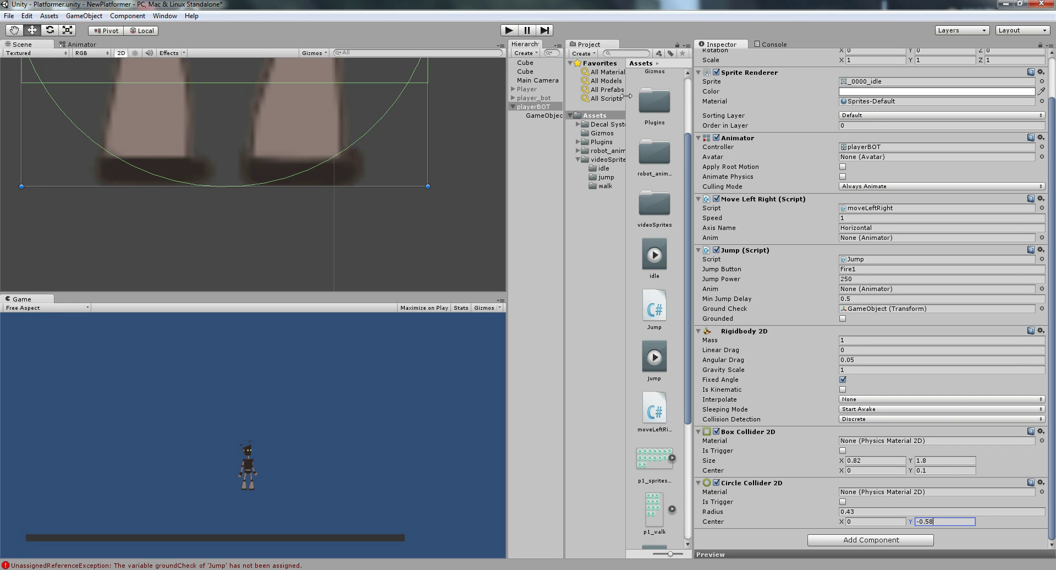
Play the game, examine how the circle collider meets the ground, make the robot jump, and stop playback
{"action": "left_click", "coordinate": [509, 30]}
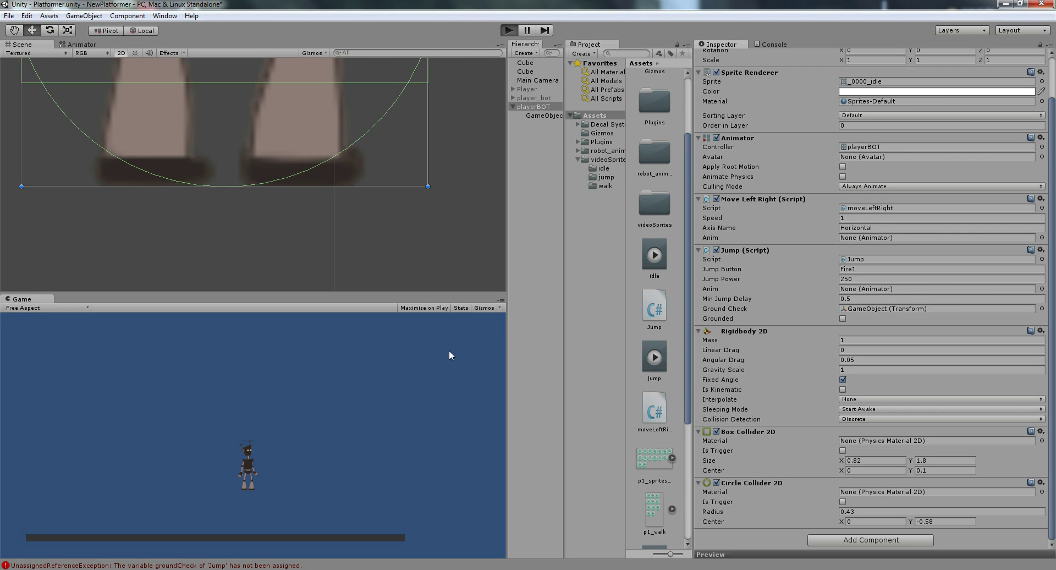
{"action": "scroll", "coordinate": [378, 239], "scroll_direction": "down", "scroll_amount": 6}
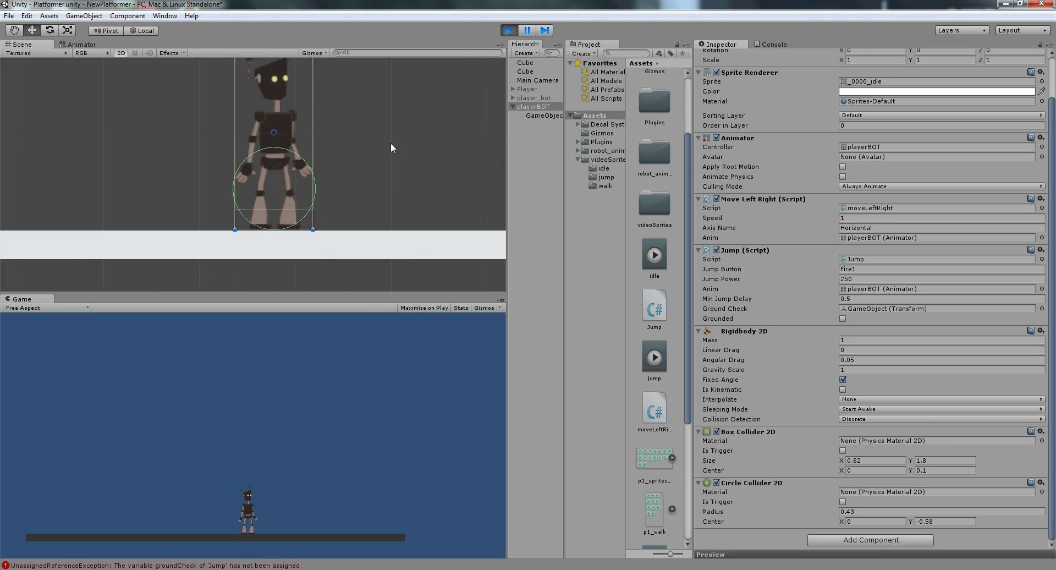
{"action": "scroll", "coordinate": [391, 154], "scroll_direction": "up", "scroll_amount": 6}
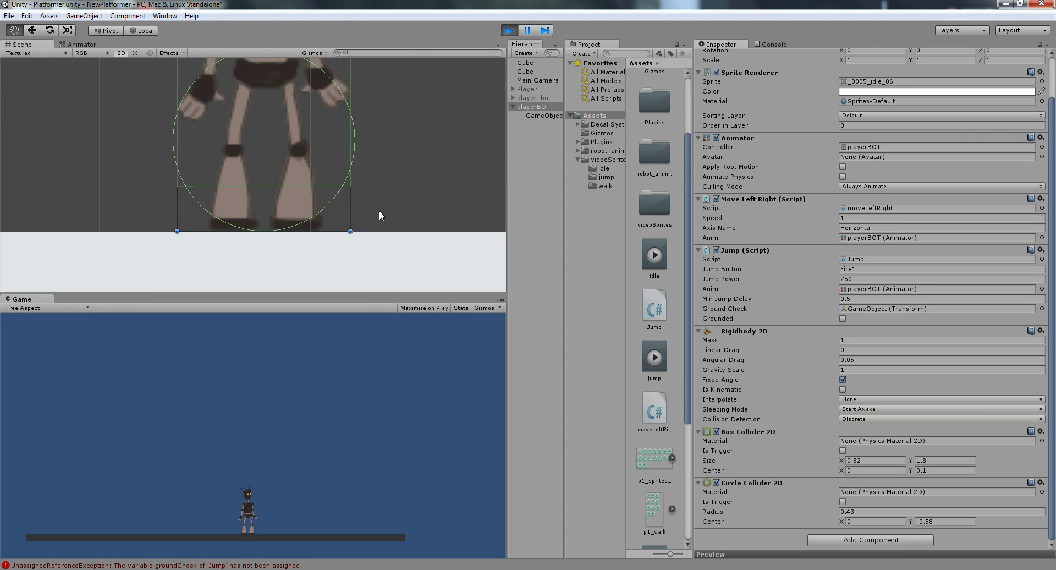
{"action": "left_click", "coordinate": [309, 457]}
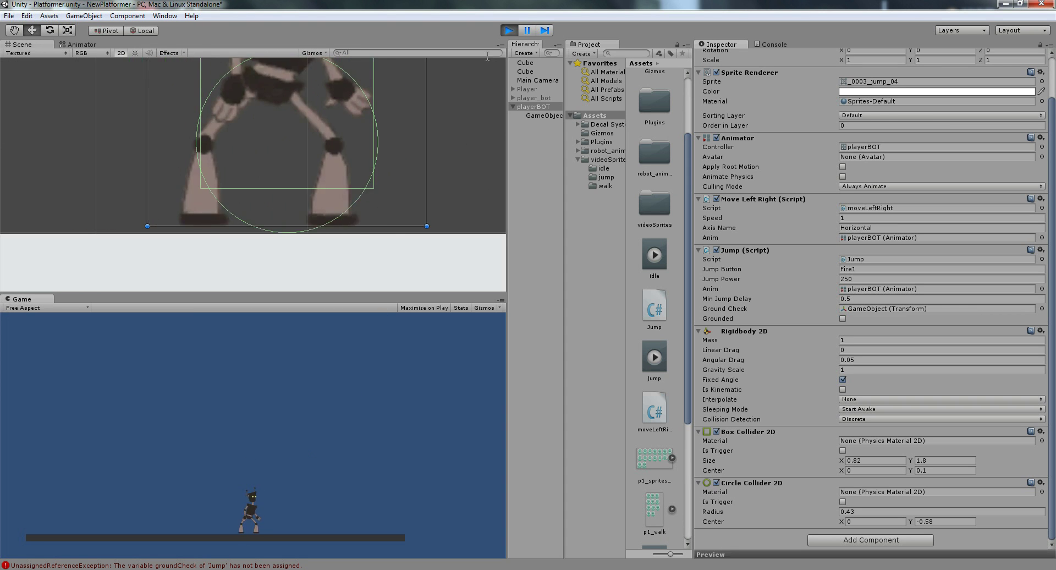
{"action": "left_click", "coordinate": [509, 31]}
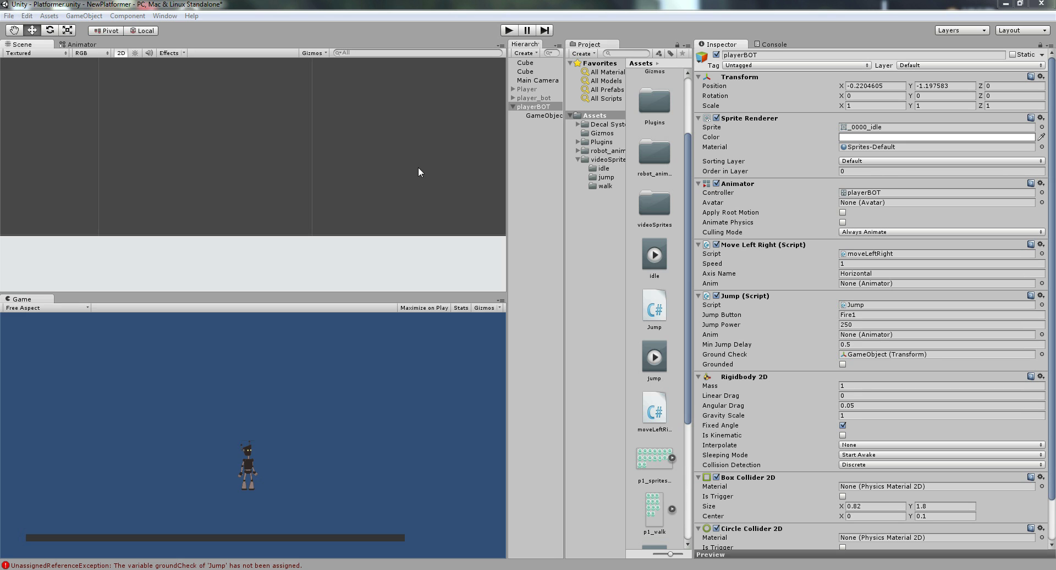
Move the ground-check child object vertically to the robot's soles, at Y about -1.00
{"action": "middle_click_drag", "start_coordinate": [406, 193], "coordinate": [361, 154]}
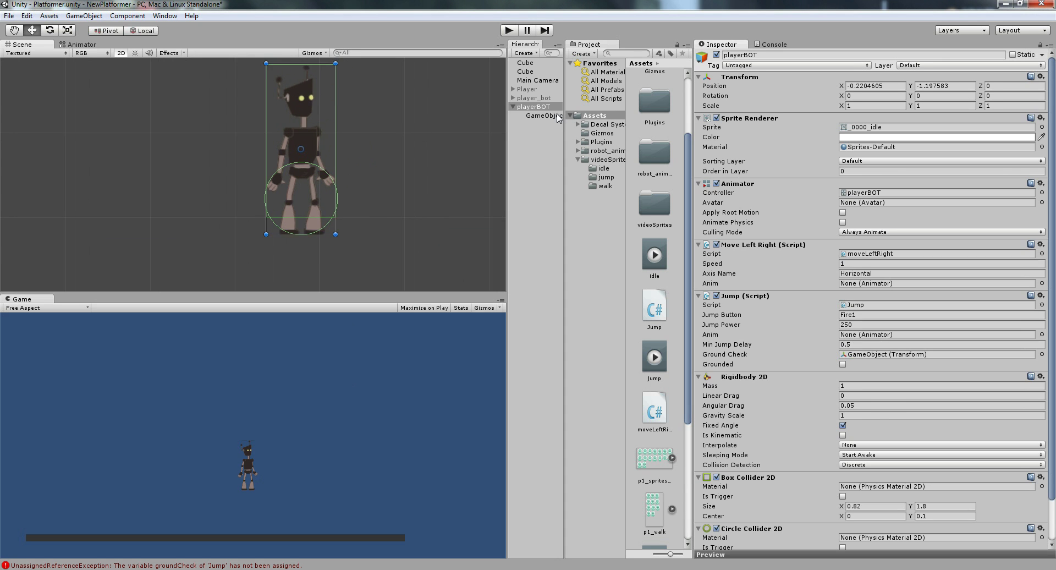
{"action": "left_click", "coordinate": [558, 115]}
{"action": "scroll", "coordinate": [312, 221], "scroll_direction": "up", "scroll_amount": 4}
{"action": "scroll", "coordinate": [312, 222], "scroll_direction": "up", "scroll_amount": 5}
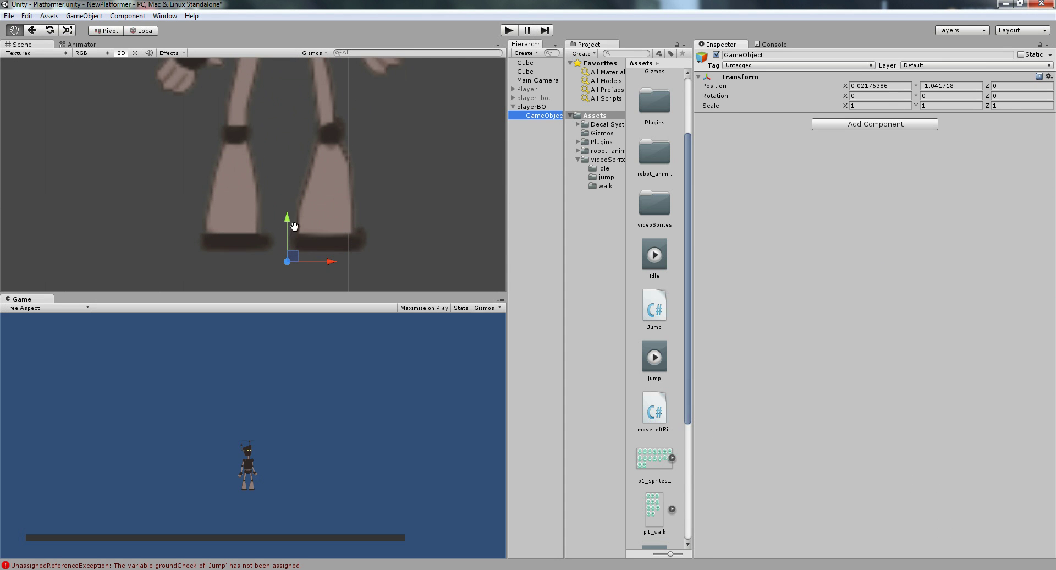
{"action": "left_click_drag", "start_coordinate": [286, 163], "coordinate": [286, 149]}
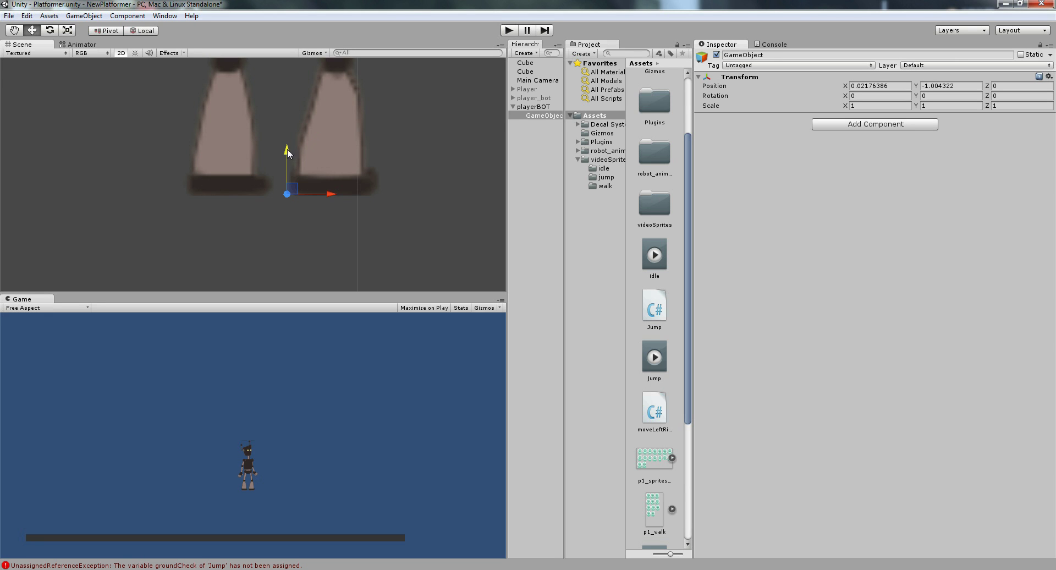
Lower the ground-check object to Y about -1.04 and play the game to inspect its position against the ground
{"action": "left_click_drag", "start_coordinate": [286, 154], "coordinate": [289, 168]}
{"action": "left_click", "coordinate": [510, 30]}
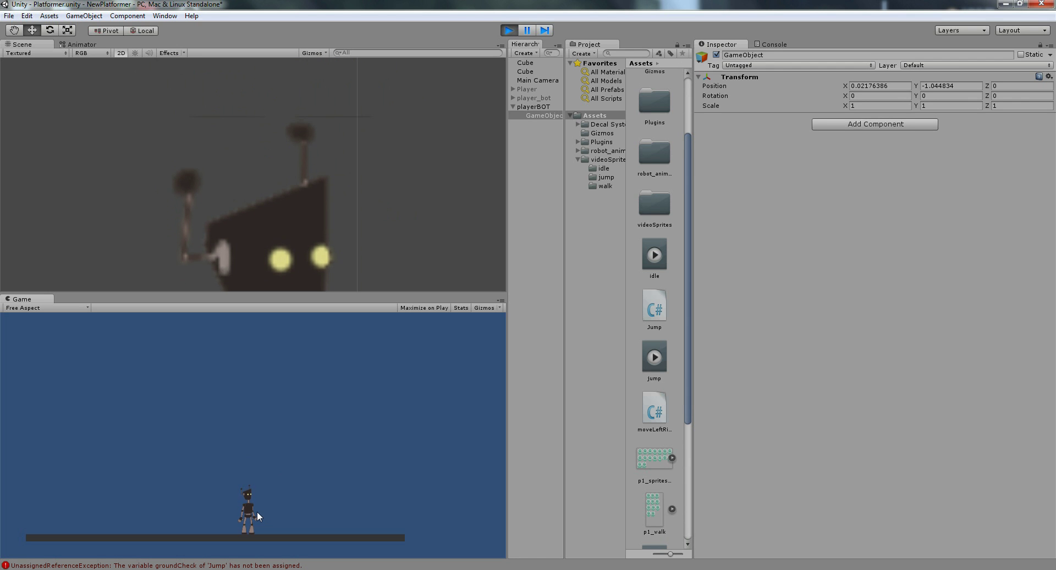
{"action": "scroll", "coordinate": [306, 239], "scroll_direction": "down", "scroll_amount": 2}
{"action": "scroll", "coordinate": [306, 239], "scroll_direction": "down", "scroll_amount": 4}
{"action": "middle_click_drag", "start_coordinate": [305, 242], "coordinate": [313, 177]}
{"action": "scroll", "coordinate": [305, 214], "scroll_direction": "down", "scroll_amount": 4}
{"action": "middle_click_drag", "start_coordinate": [305, 212], "coordinate": [310, 164]}
{"action": "scroll", "coordinate": [336, 161], "scroll_direction": "down", "scroll_amount": 2}
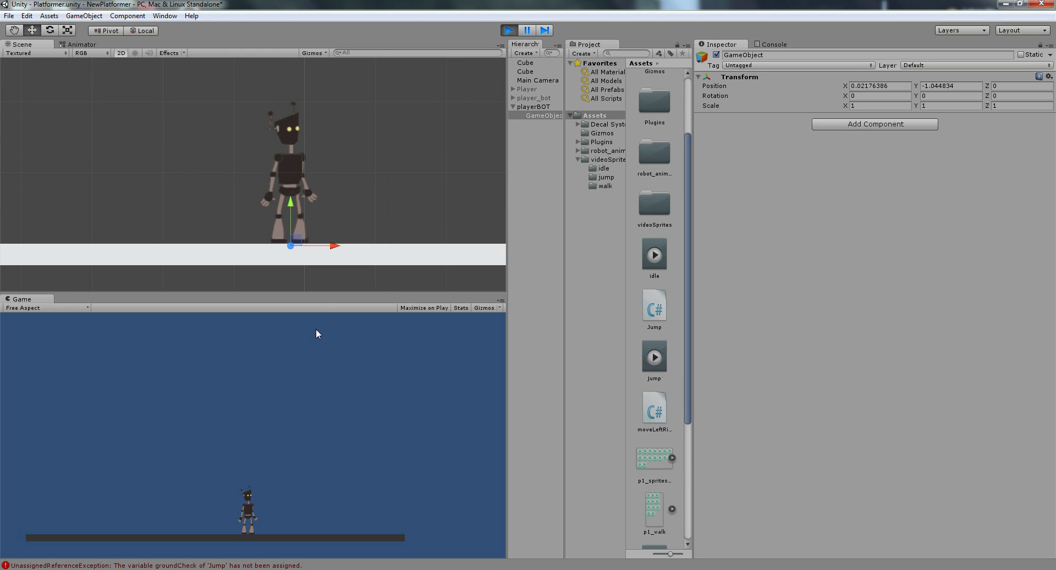
Walk the robot in both directions and make it jump repeatedly in the running game, and stop playback
{"action": "key", "text": "space"}
{"action": "key", "text": "Left"}
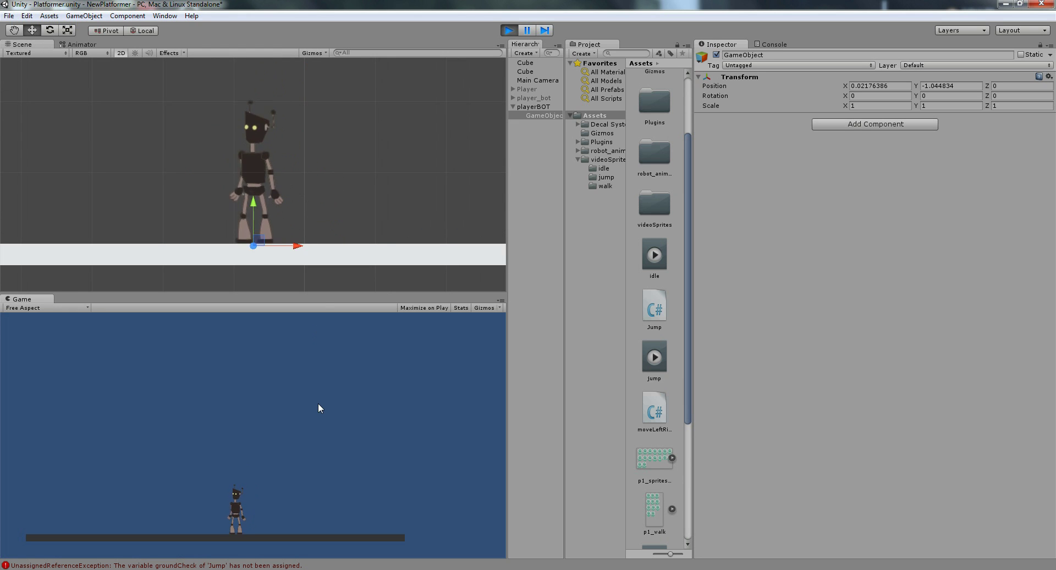
{"action": "key", "text": "Right"}
{"action": "key", "text": "space"}
{"action": "key", "text": "space"}
{"action": "key", "text": "Left"}
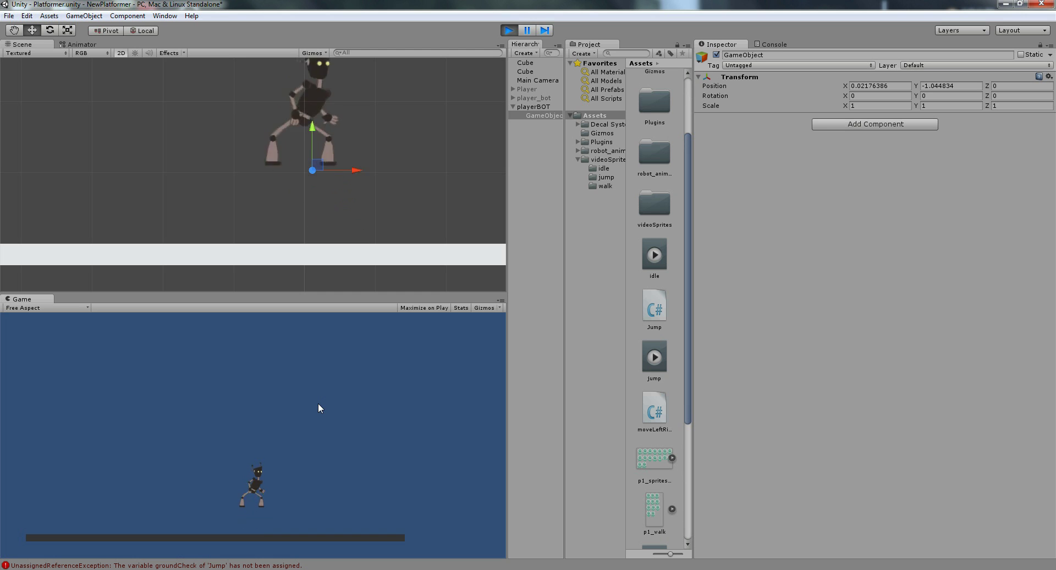
{"action": "key", "text": "Left"}
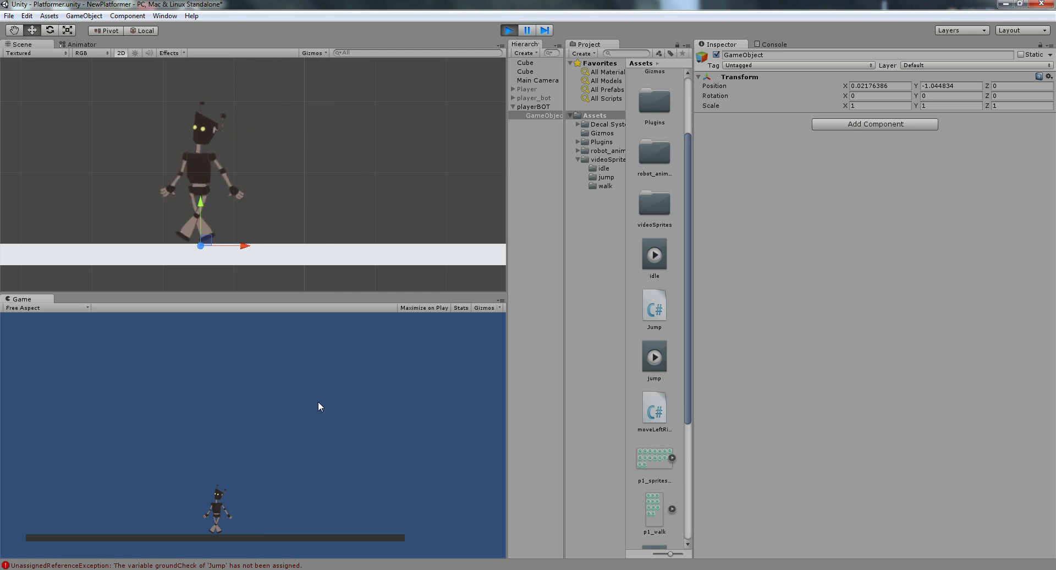
{"action": "key", "text": "space"}
{"action": "key", "text": "space"}
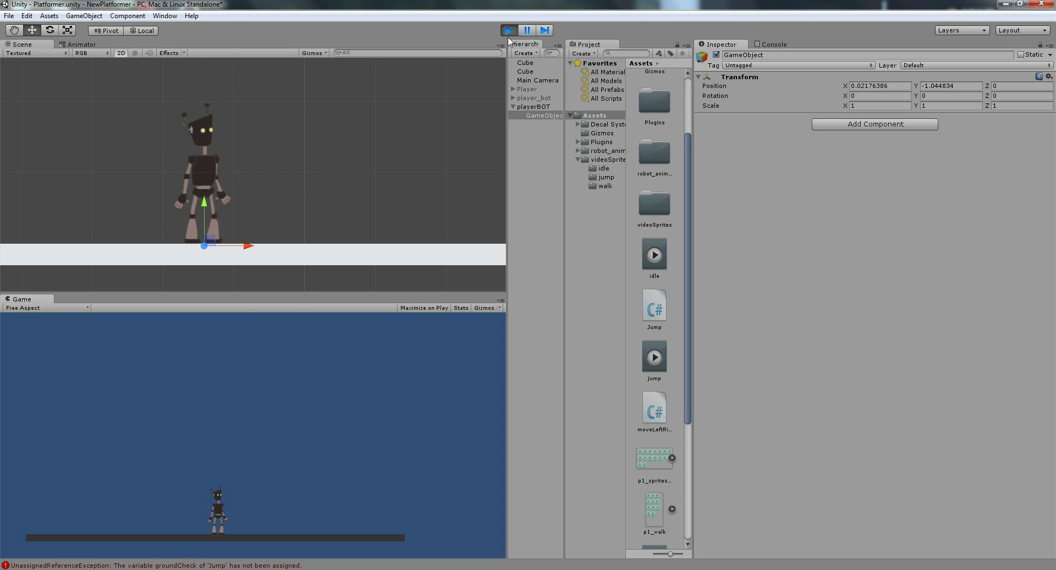
{"action": "key", "text": "ctrl+p"}
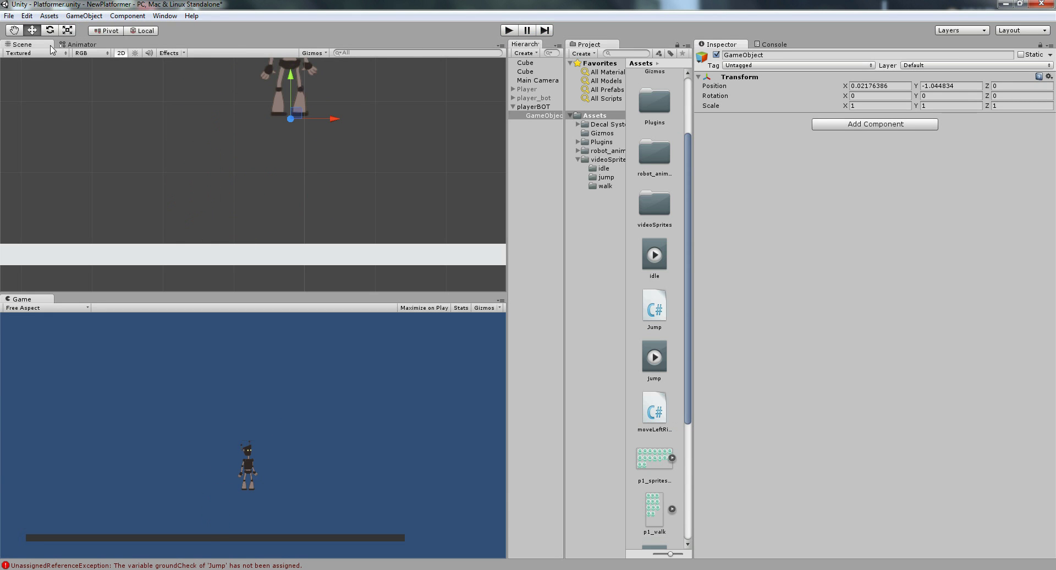
Turn off Loop Time for the jump animation clip in the videoSprites folder
{"action": "left_click", "coordinate": [607, 159]}
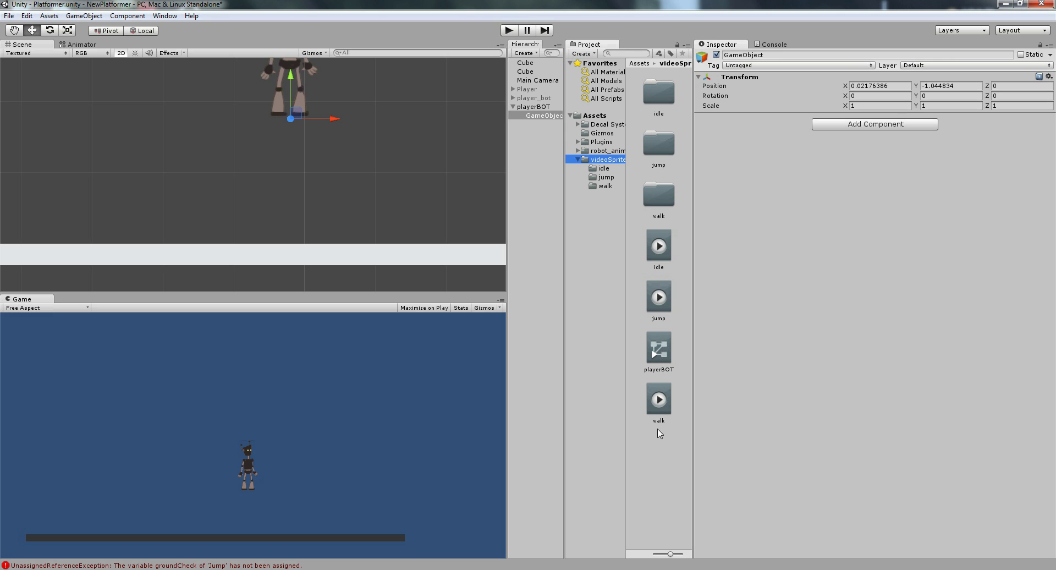
{"action": "left_click", "coordinate": [662, 294]}
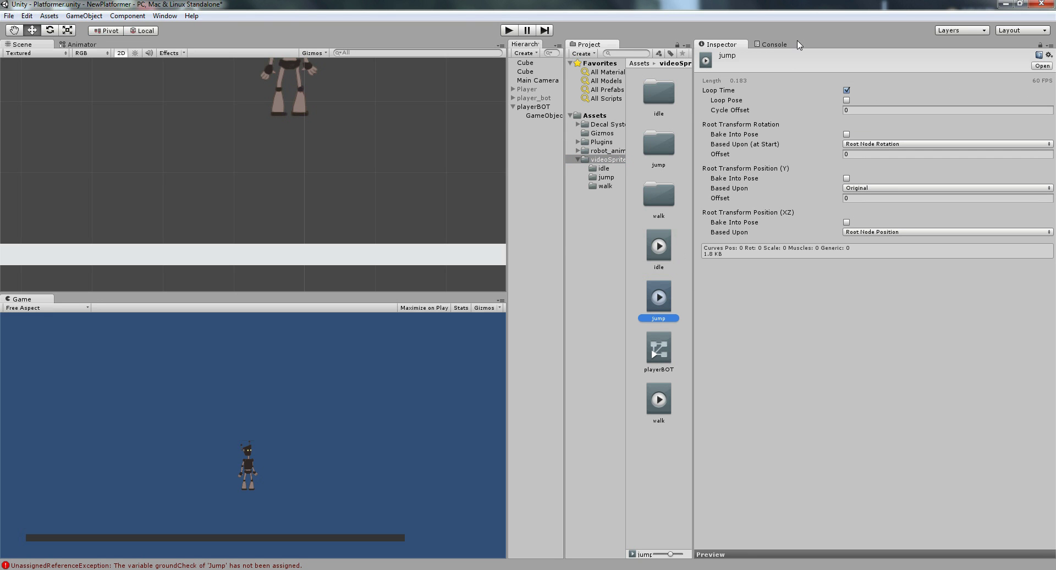
{"action": "left_click", "coordinate": [845, 91]}
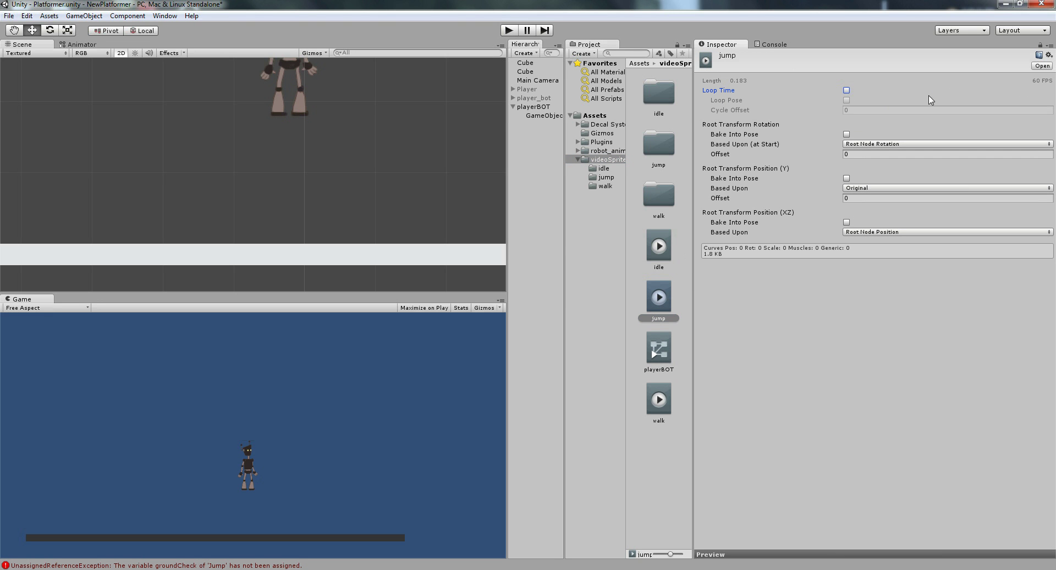
Play the game, test the non-looping jump animation while walking the robot both ways, and stop playback
{"action": "left_click", "coordinate": [506, 31]}
{"action": "key", "text": "Left"}
{"action": "key", "text": "space"}
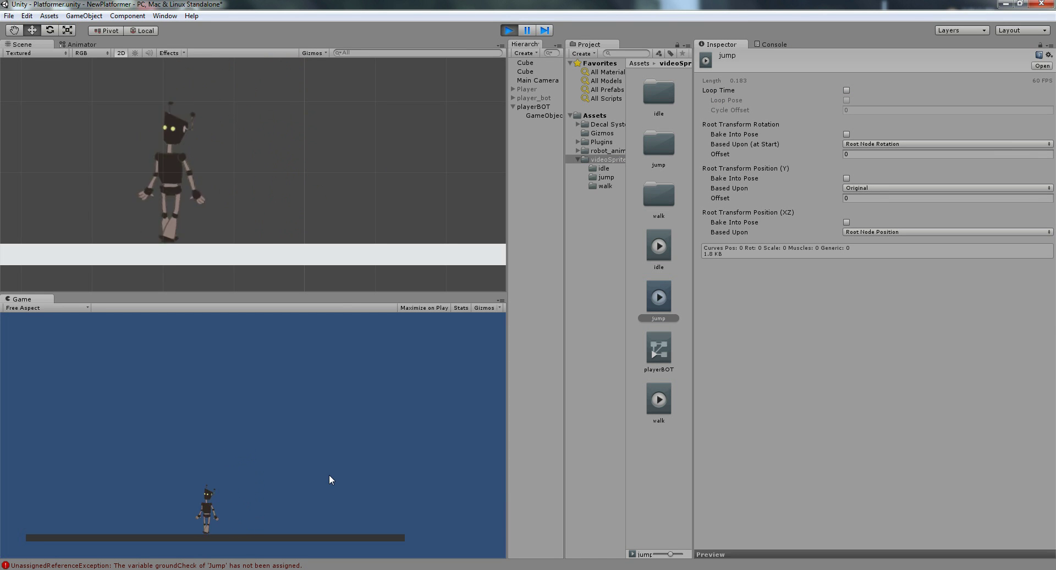
{"action": "key", "text": "space"}
{"action": "key", "text": "Right"}
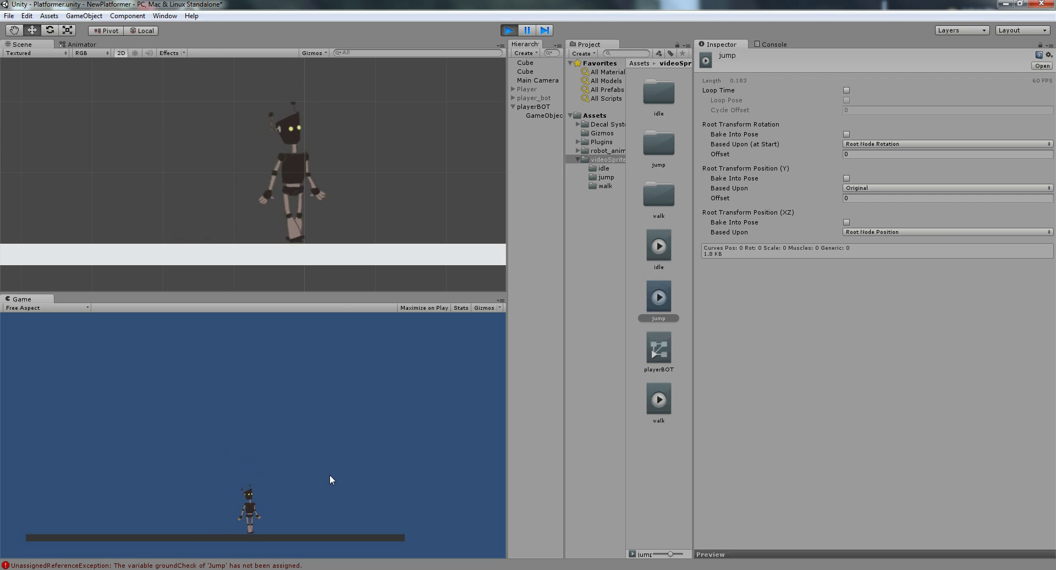
{"action": "key", "text": "space"}
{"action": "key", "text": "Left"}
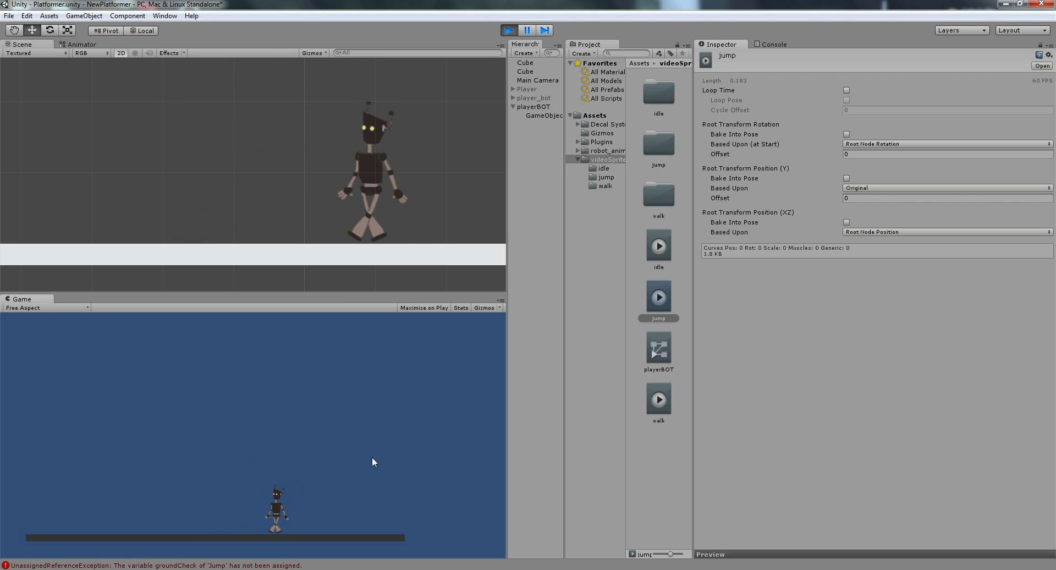
{"action": "key", "text": "Left"}
{"action": "key", "text": "space"}
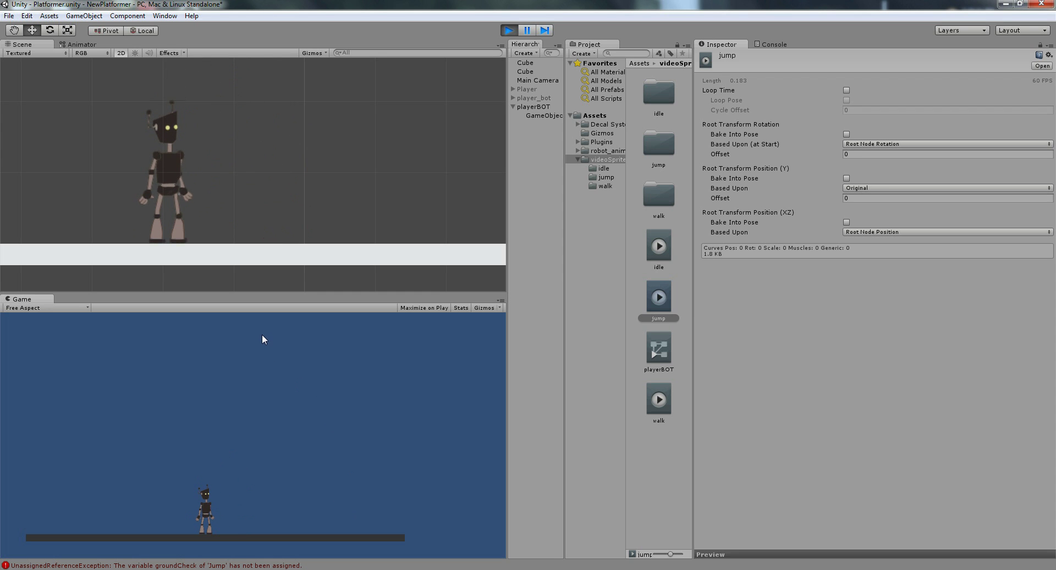
{"action": "key", "text": "Right"}
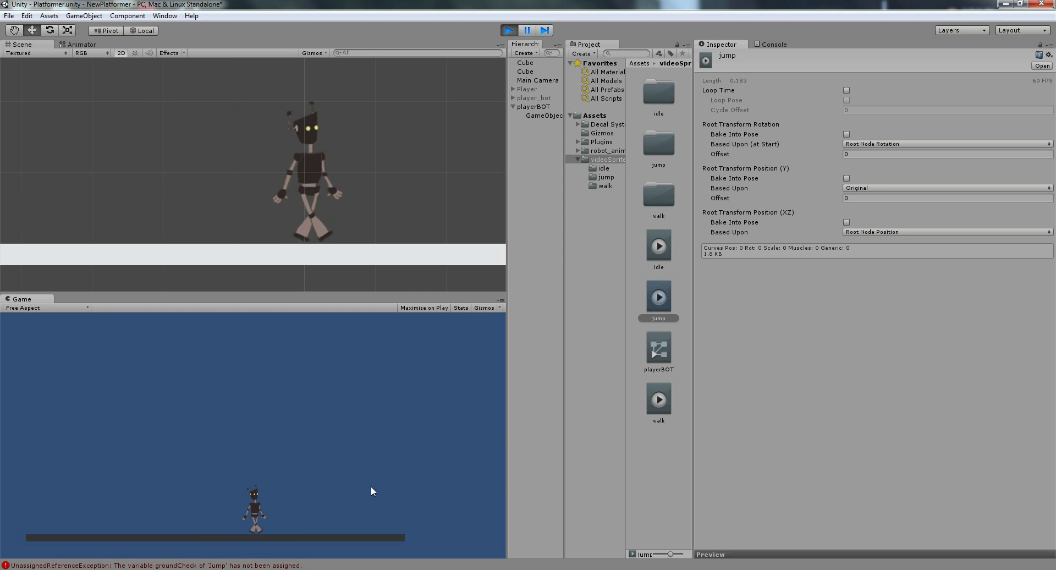
{"action": "key", "text": "space"}
{"action": "key", "text": "Left"}
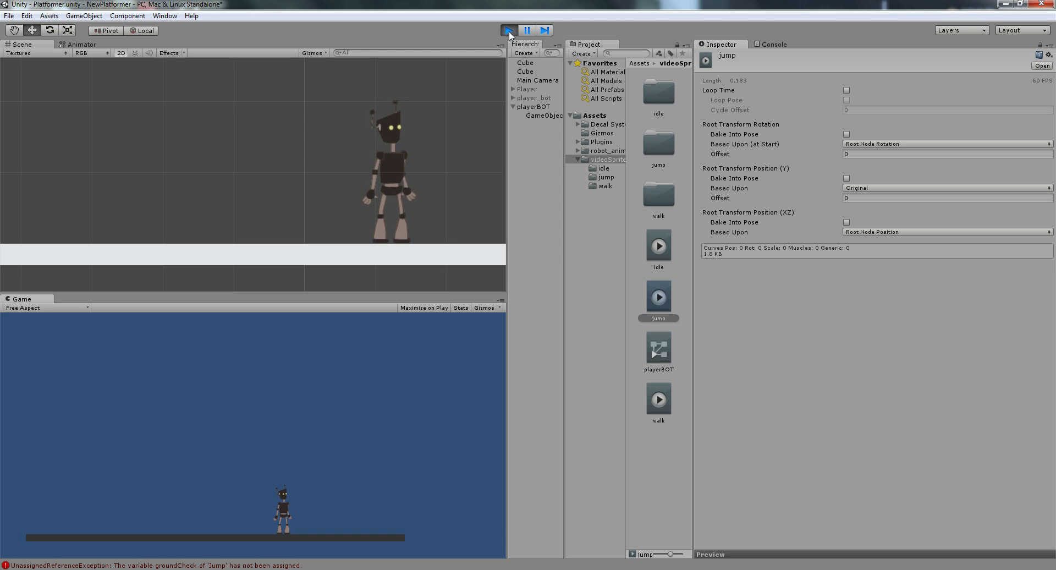
{"action": "left_click", "coordinate": [509, 31]}
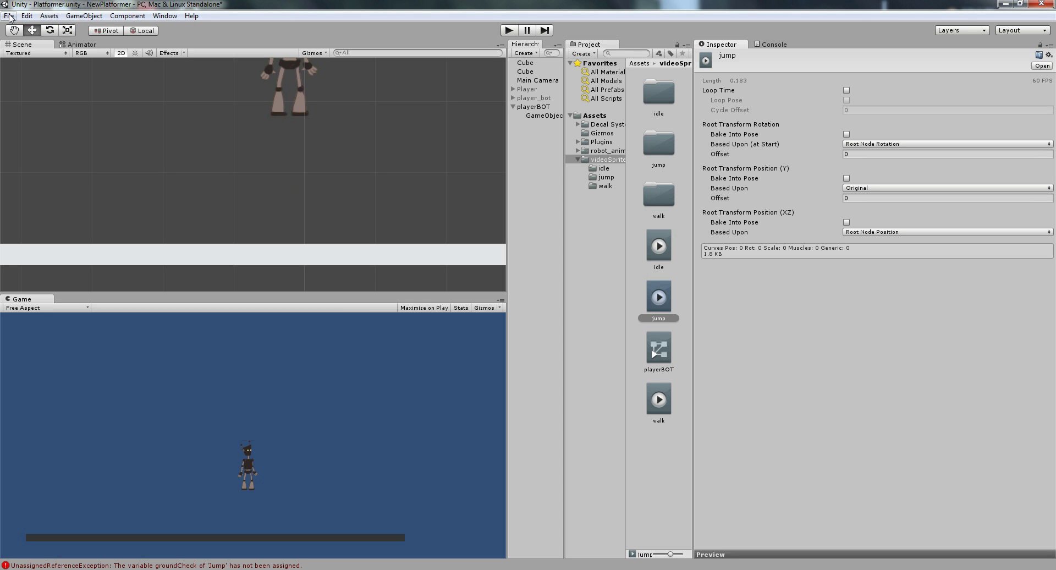
Create a cube and scale it into a flat platform about 2.6 wide and 0.465 high
{"action": "left_click", "coordinate": [79, 17]}
{"action": "mouse_move", "coordinate": [87, 40]}
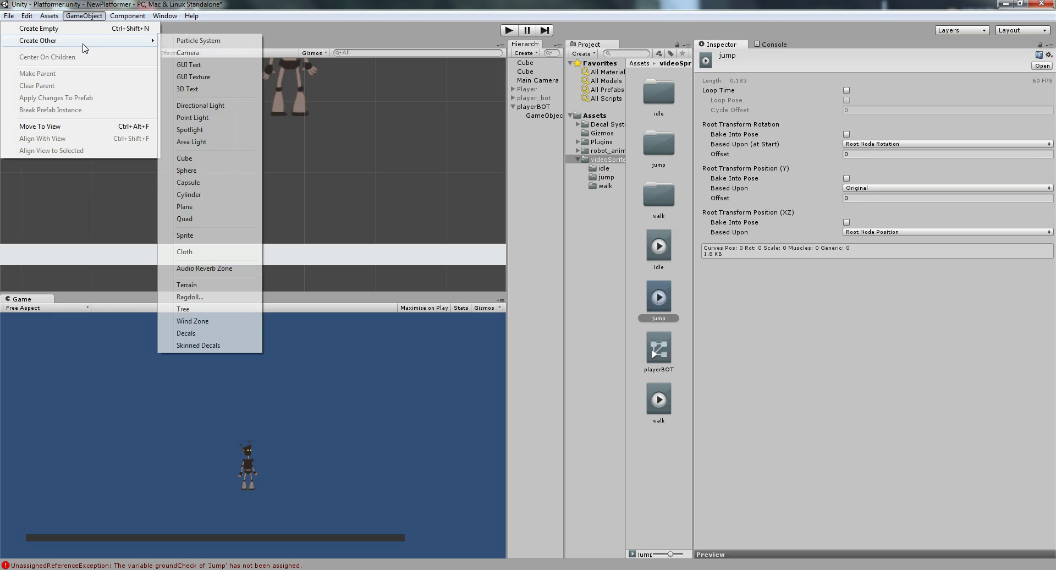
{"action": "left_click", "coordinate": [246, 157]}
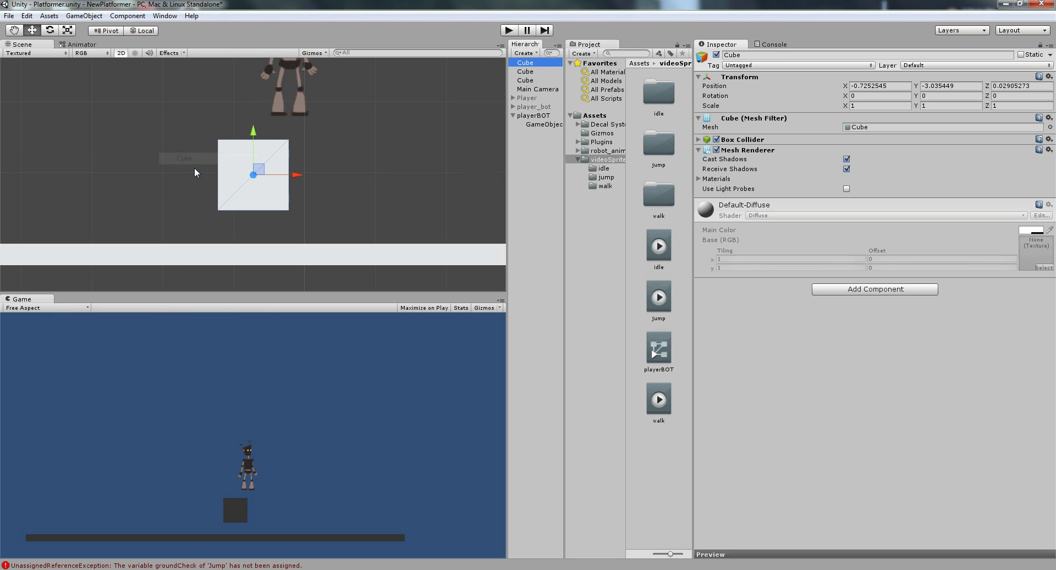
{"action": "key", "text": "r"}
{"action": "left_click_drag", "start_coordinate": [253, 132], "coordinate": [370, 188]}
{"action": "left_click_drag", "start_coordinate": [255, 130], "coordinate": [267, 123]}
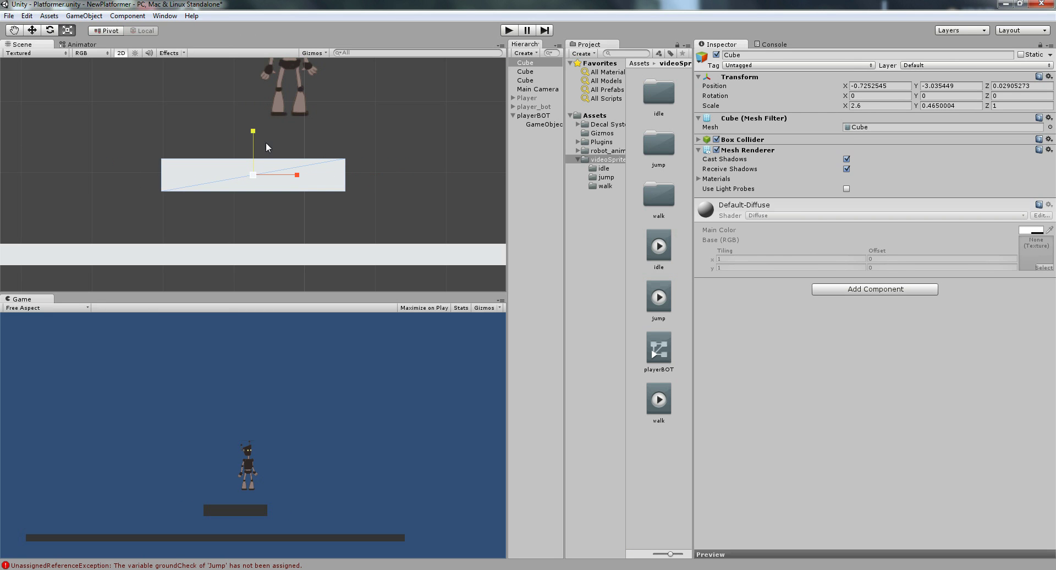
Move the new platform just above the ground to X about 1.99 and Y about -3.56
{"action": "key", "text": "w"}
{"action": "left_click_drag", "start_coordinate": [261, 174], "coordinate": [455, 212]}
{"action": "key", "text": "q"}
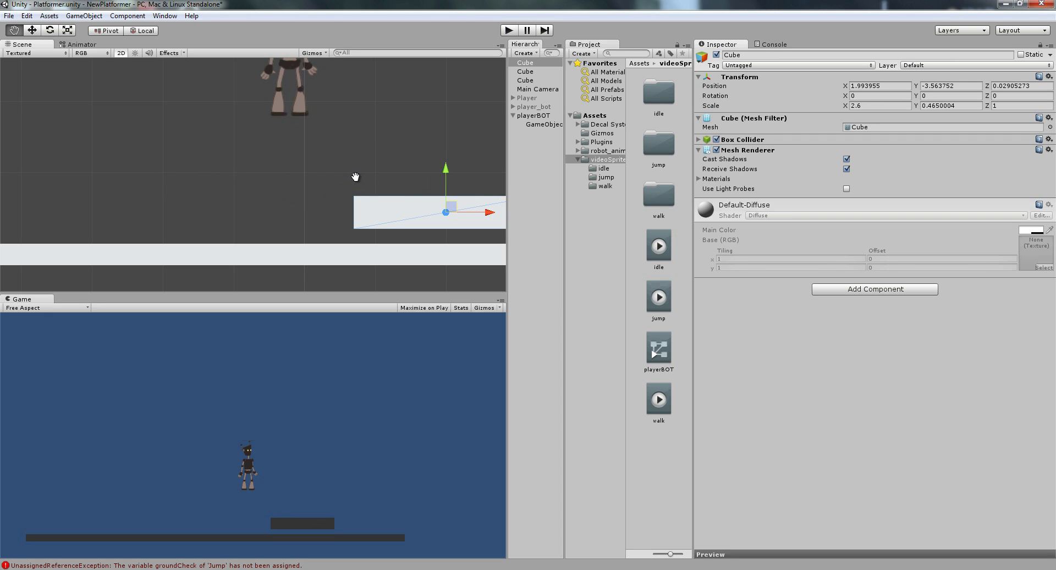
{"action": "scroll", "coordinate": [354, 181], "scroll_direction": "down", "scroll_amount": 3}
{"action": "left_click_drag", "start_coordinate": [370, 198], "coordinate": [193, 225]}
{"action": "key", "text": "w"}
{"action": "key", "text": "ctrl+d"}
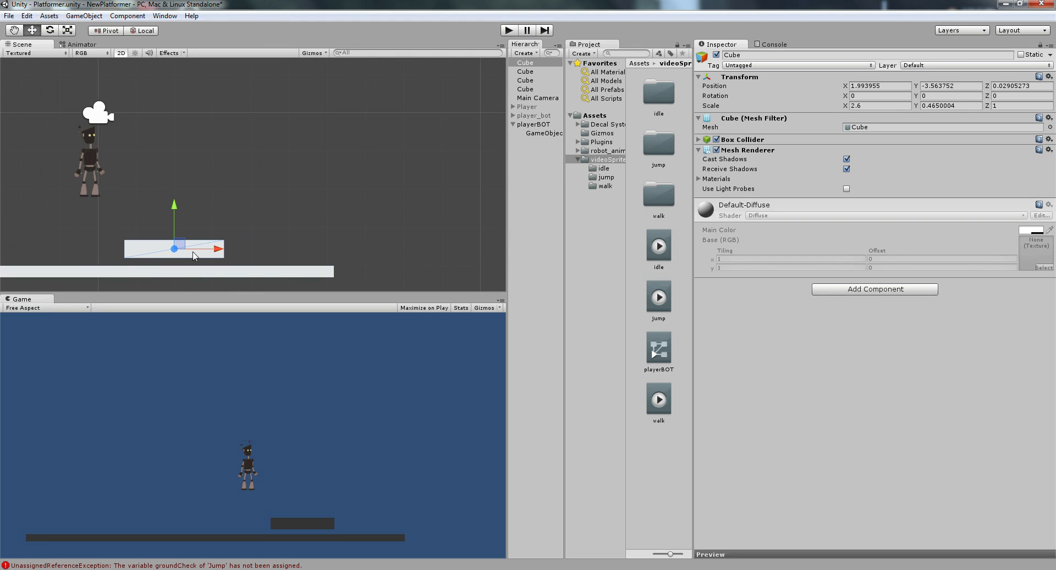
{"action": "left_click_drag", "start_coordinate": [183, 249], "coordinate": [332, 211]}
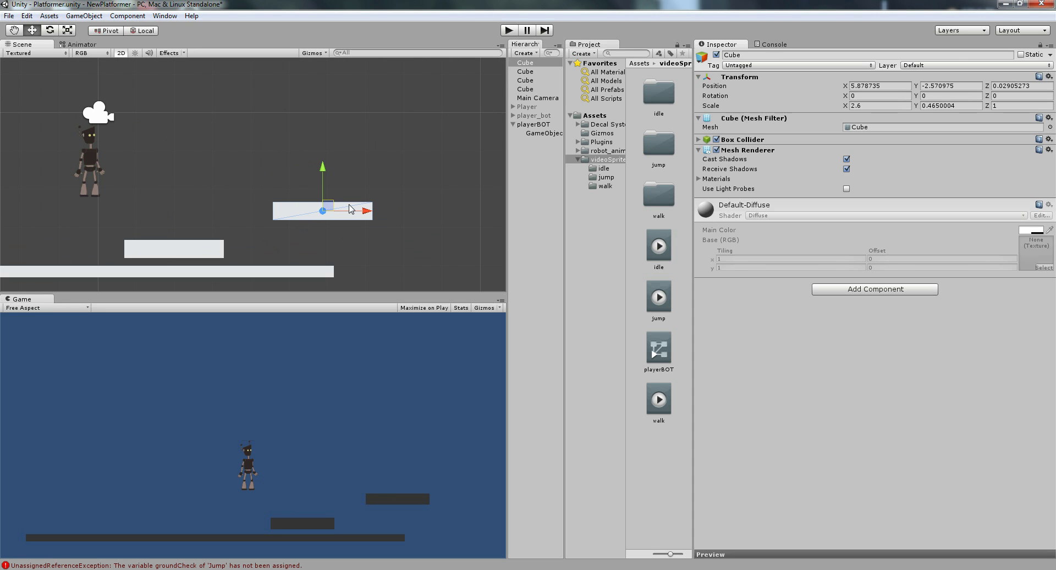
{"action": "key", "text": "Delete"}
Try to add a Box Collider 2D to the new platform cube alongside its existing Box Collider
{"action": "left_click", "coordinate": [221, 245]}
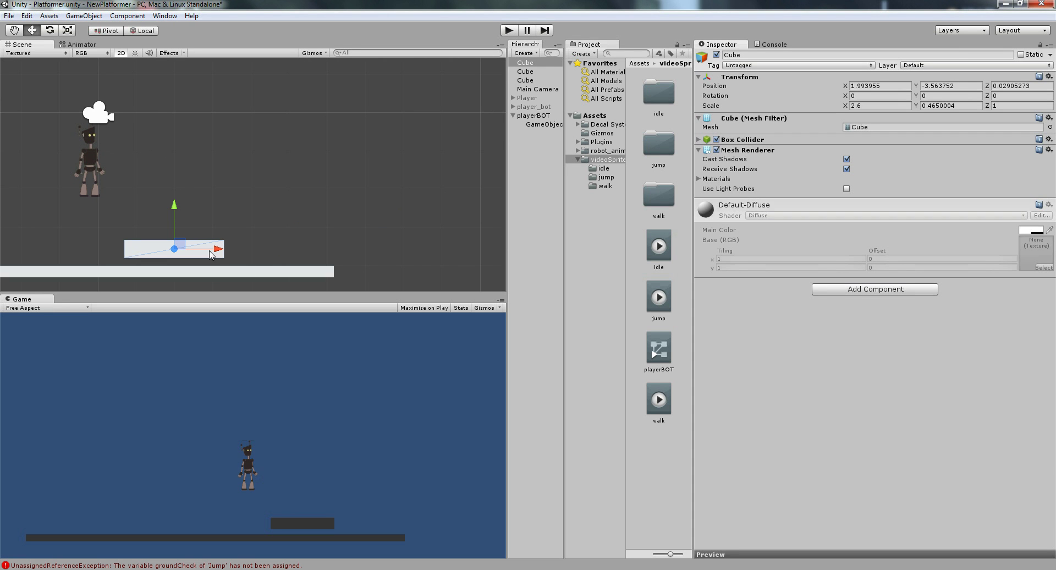
{"action": "left_click", "coordinate": [116, 16]}
{"action": "mouse_move", "coordinate": [85, 78]}
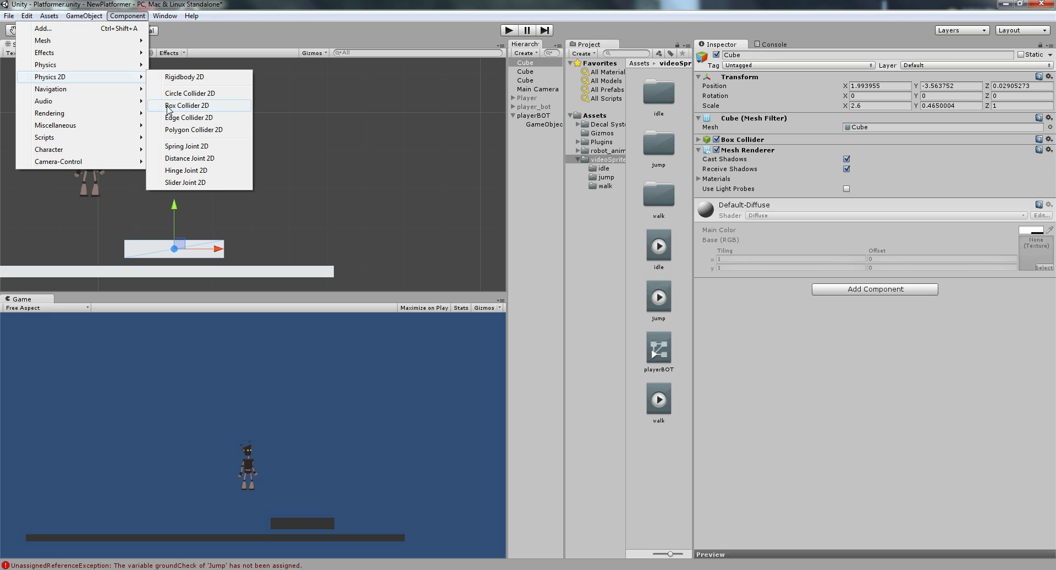
{"action": "left_click", "coordinate": [199, 105]}
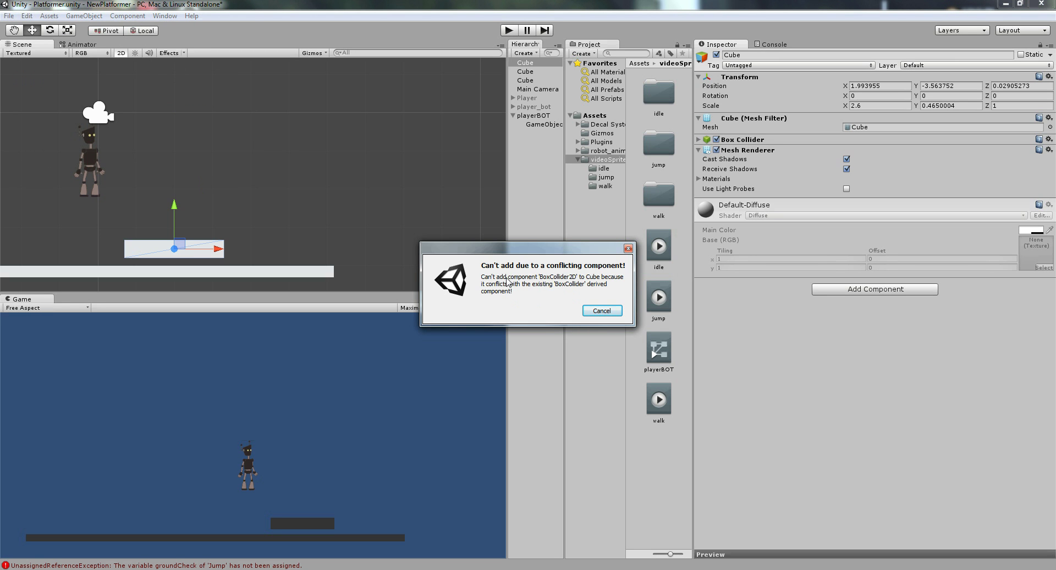
{"action": "left_click", "coordinate": [604, 310]}
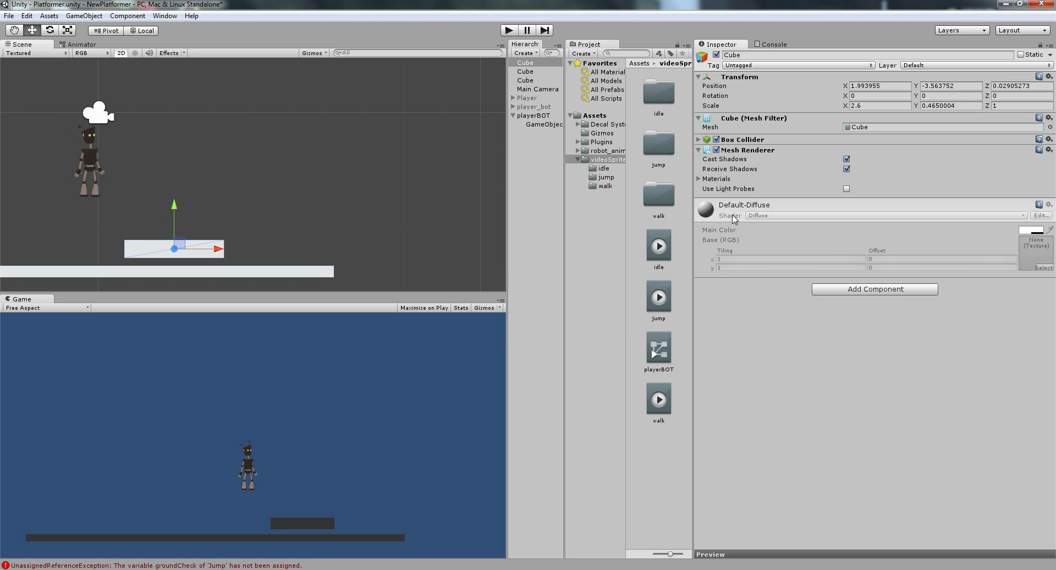
Remove the platform cube's 3D Box Collider and add a Box Collider 2D in its place
{"action": "left_click", "coordinate": [758, 141]}
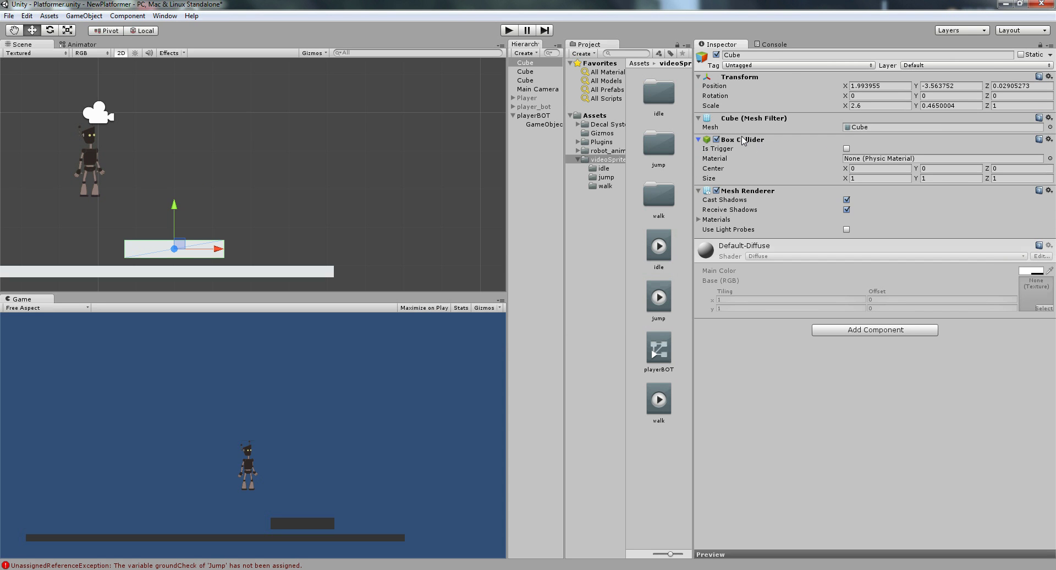
{"action": "right_click", "coordinate": [743, 141]}
{"action": "left_click", "coordinate": [762, 167]}
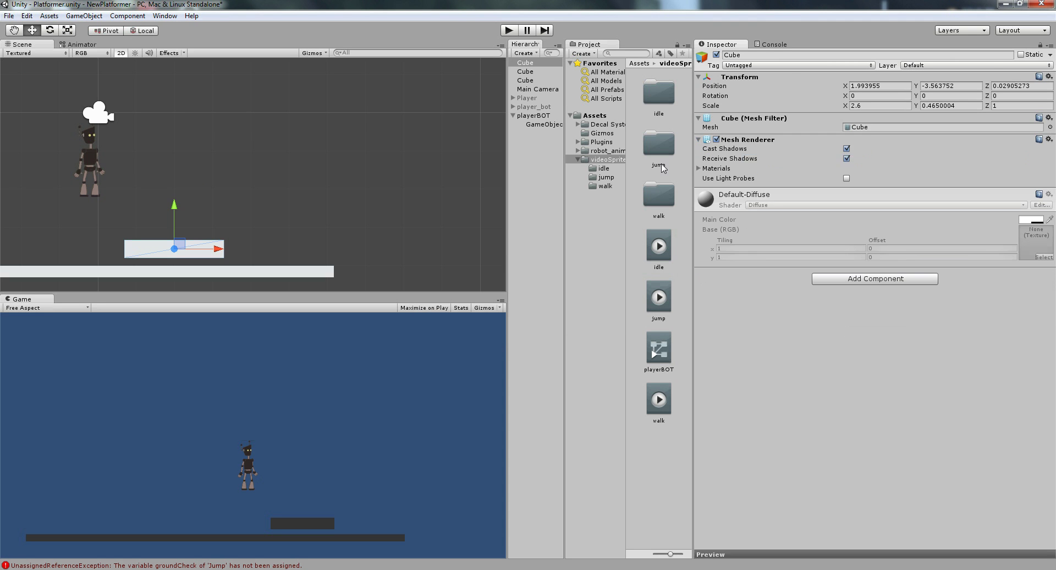
{"action": "left_click", "coordinate": [127, 15]}
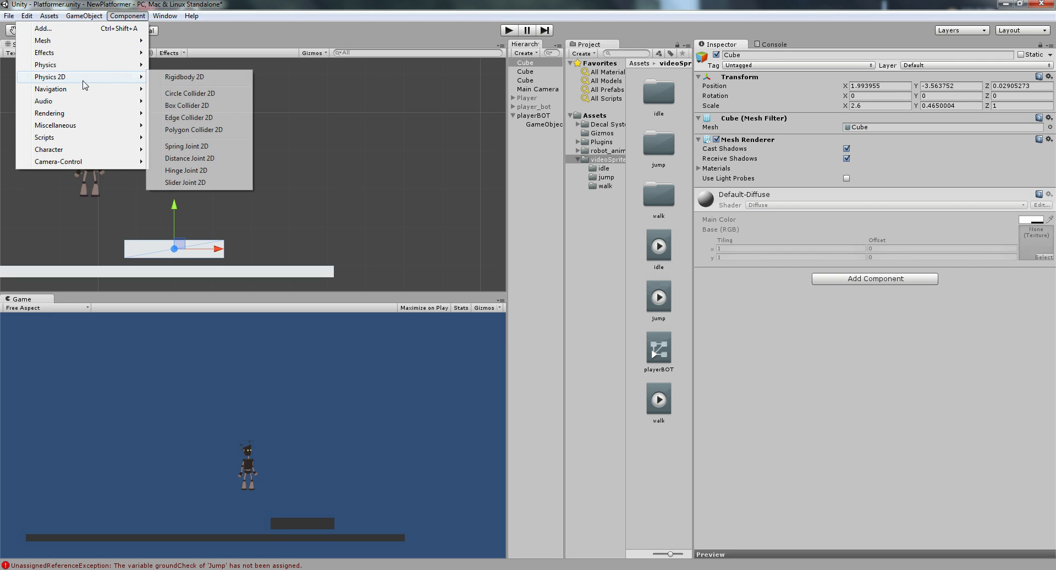
{"action": "left_click", "coordinate": [202, 107]}
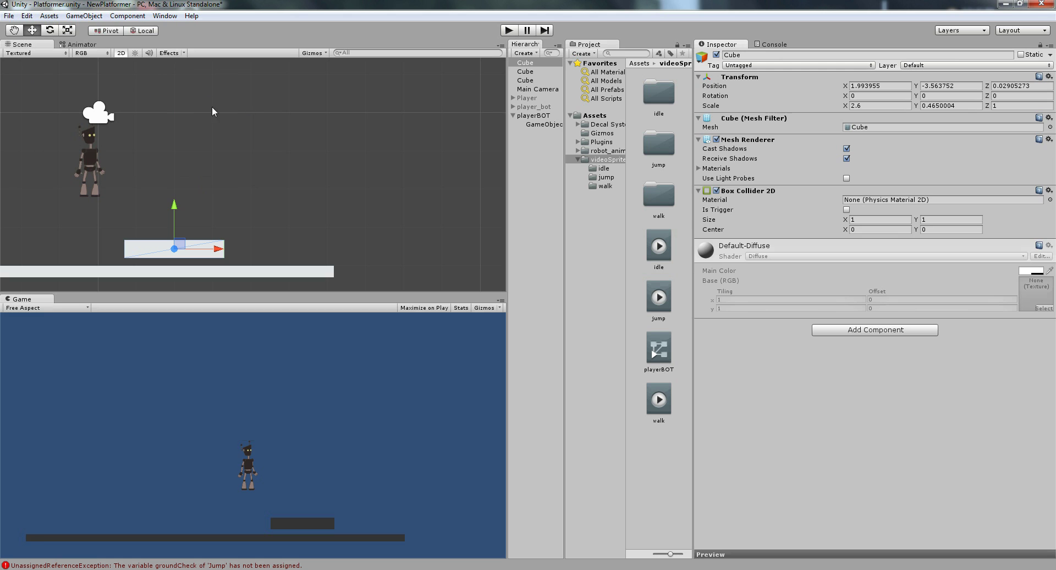
Play-test moving the robot and jumping onto the raised platform in both directions, and stop the game
{"action": "left_click", "coordinate": [507, 31]}
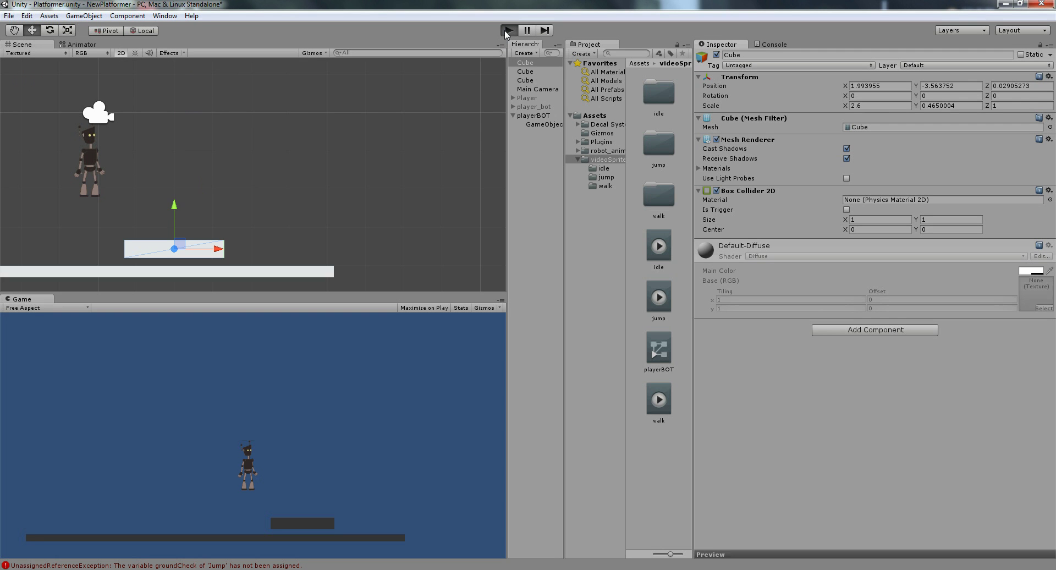
{"action": "key", "text": "Left"}
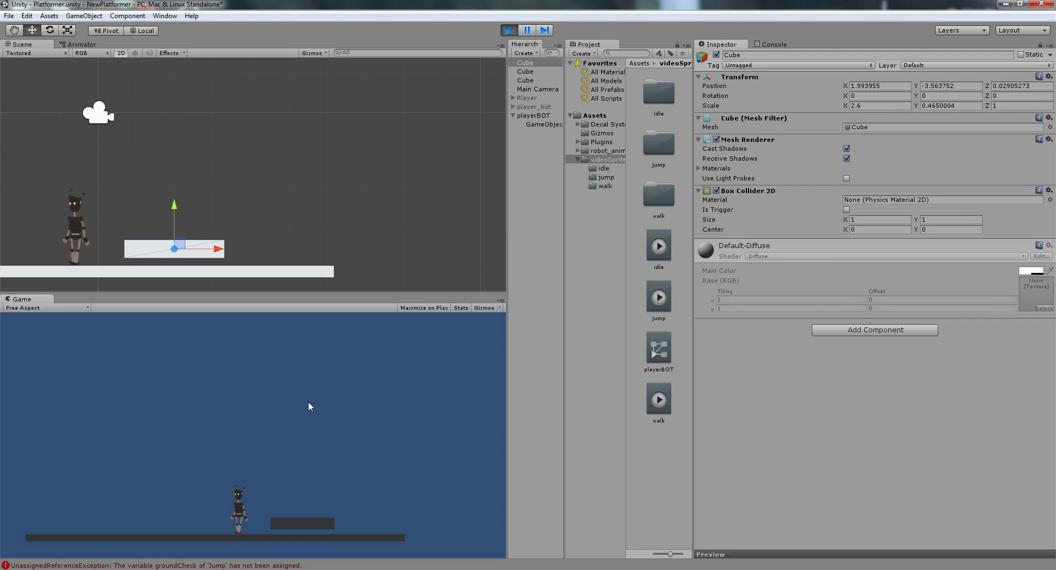
{"action": "key", "text": "Right"}
{"action": "key", "text": "space"}
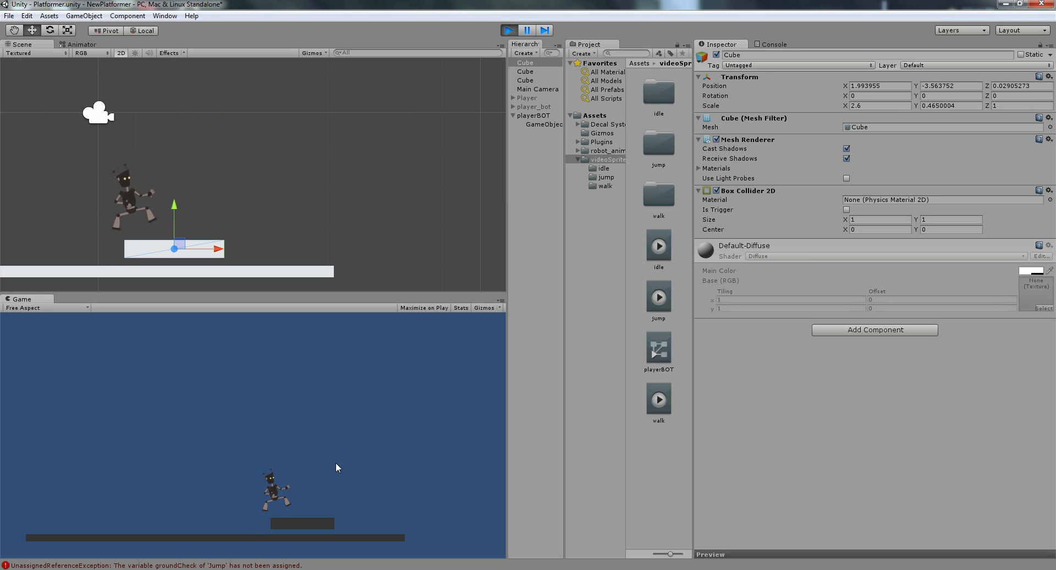
{"action": "key", "text": "Right"}
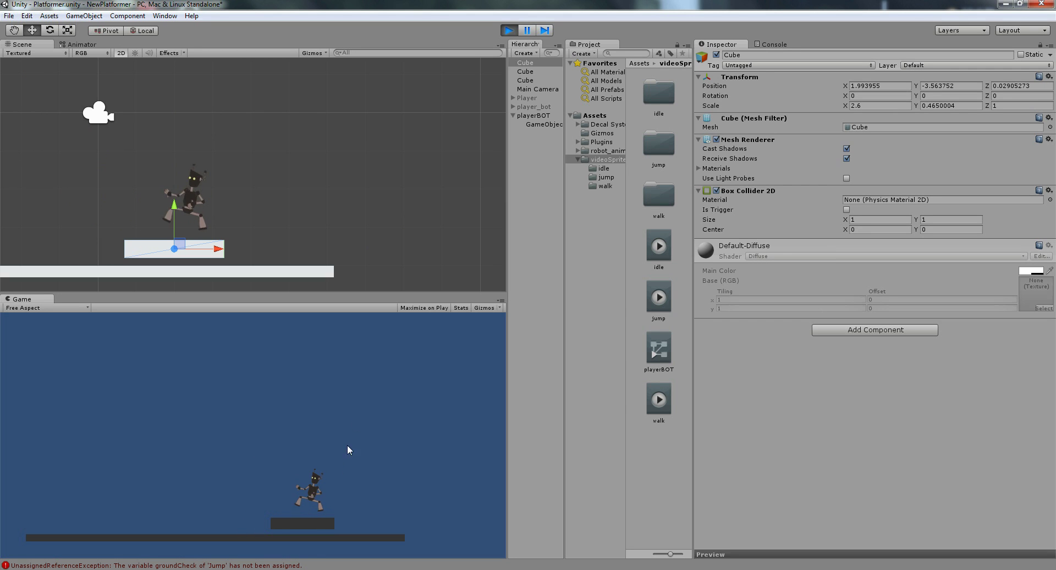
{"action": "key", "text": "Left"}
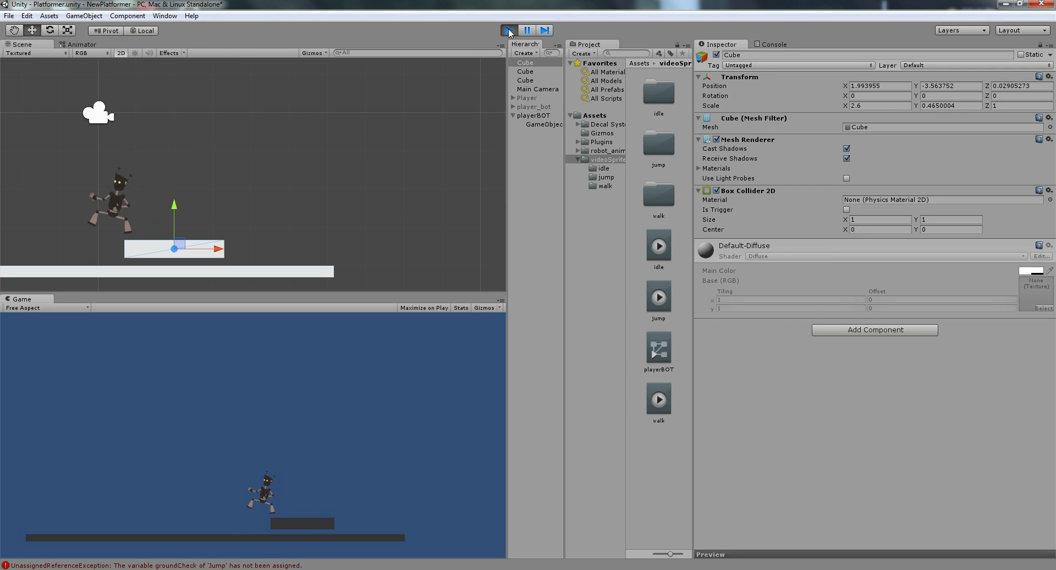
{"action": "left_click", "coordinate": [509, 31]}
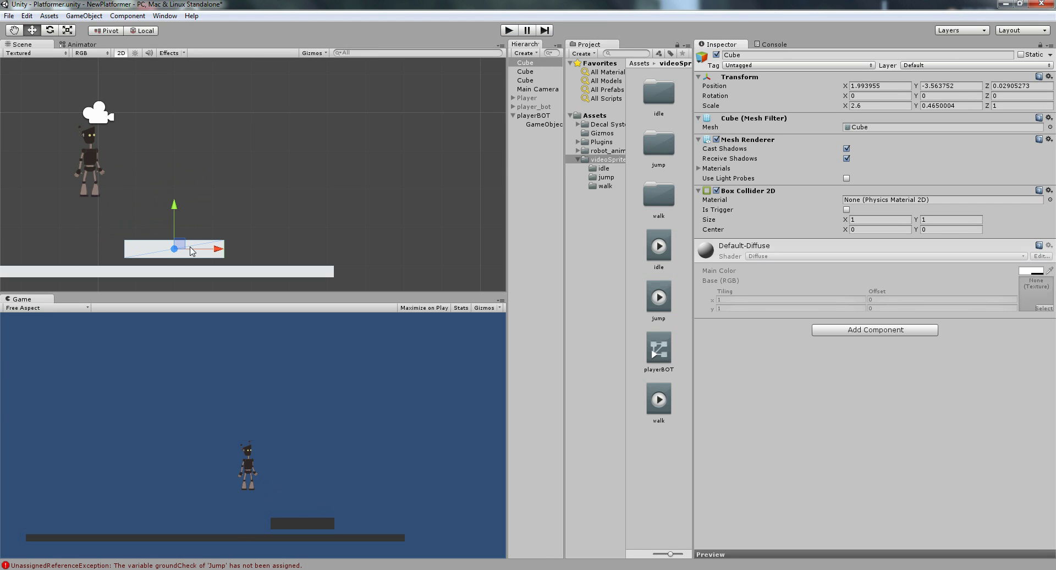
Assign the raised platform cube to the Ground layer, matching the long ground cube
{"action": "left_click", "coordinate": [258, 272]}
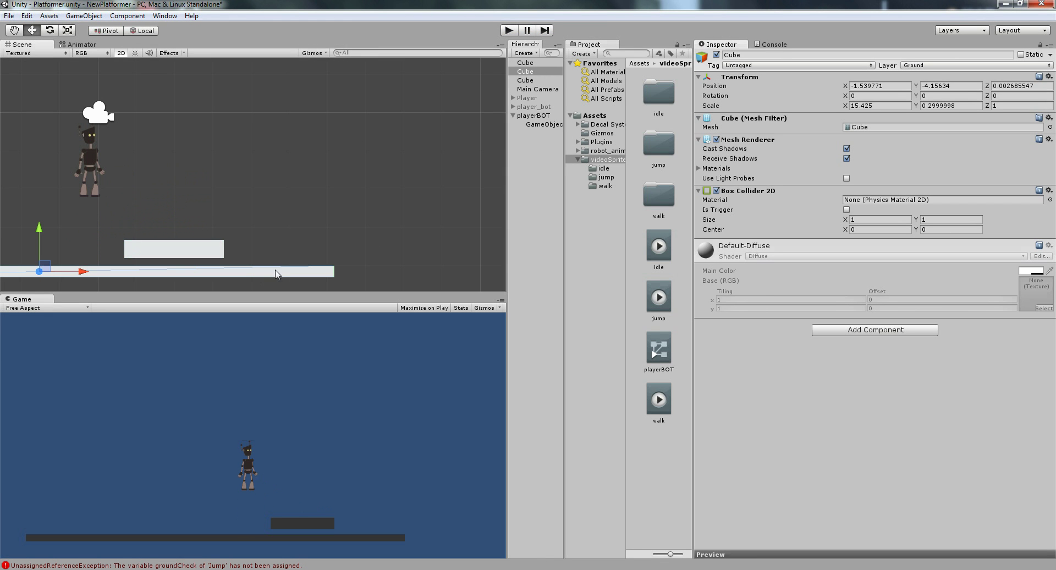
{"action": "left_click", "coordinate": [214, 250]}
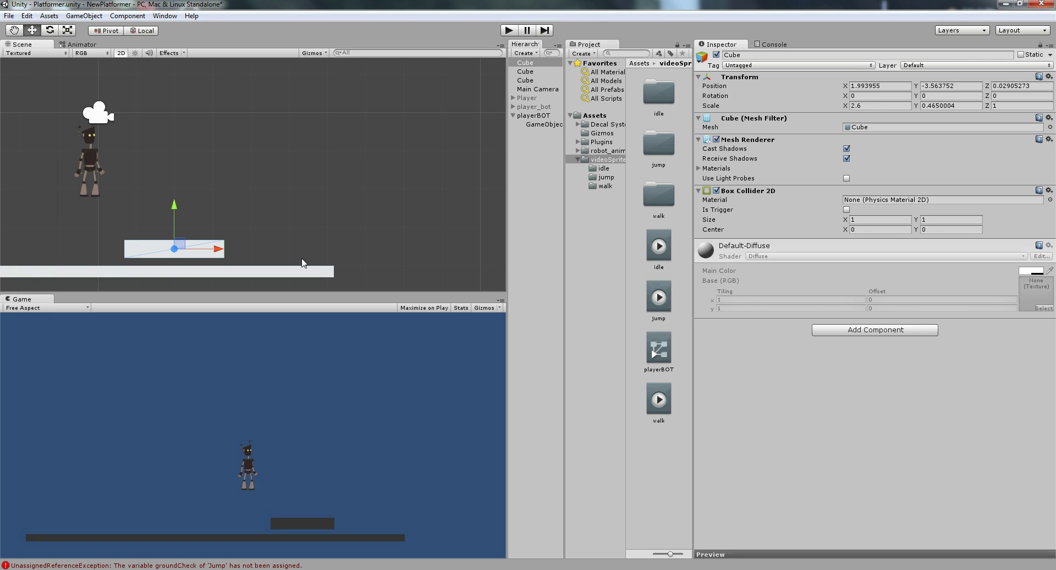
{"action": "left_click", "coordinate": [914, 66]}
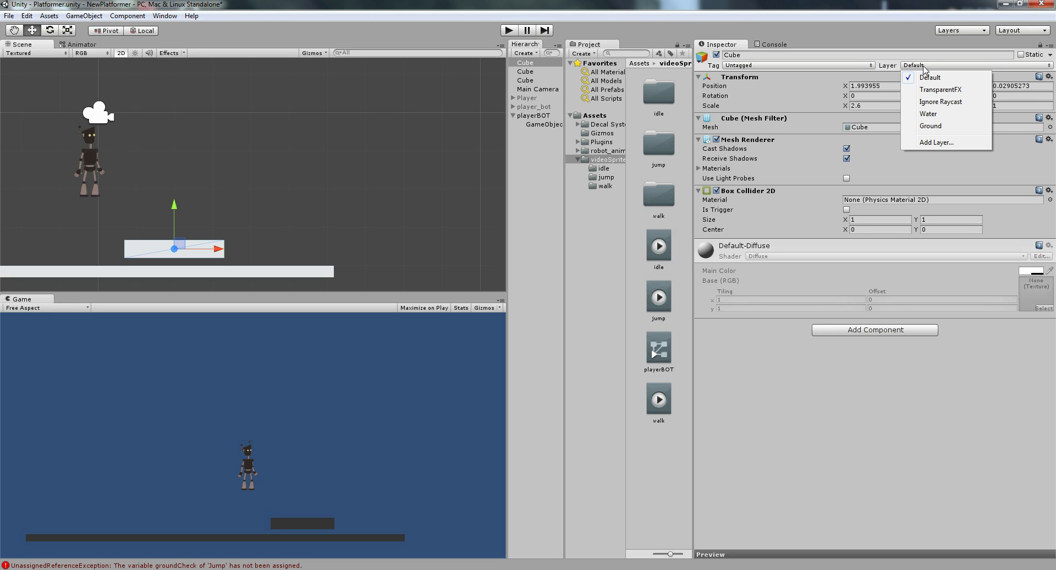
{"action": "left_click", "coordinate": [930, 125]}
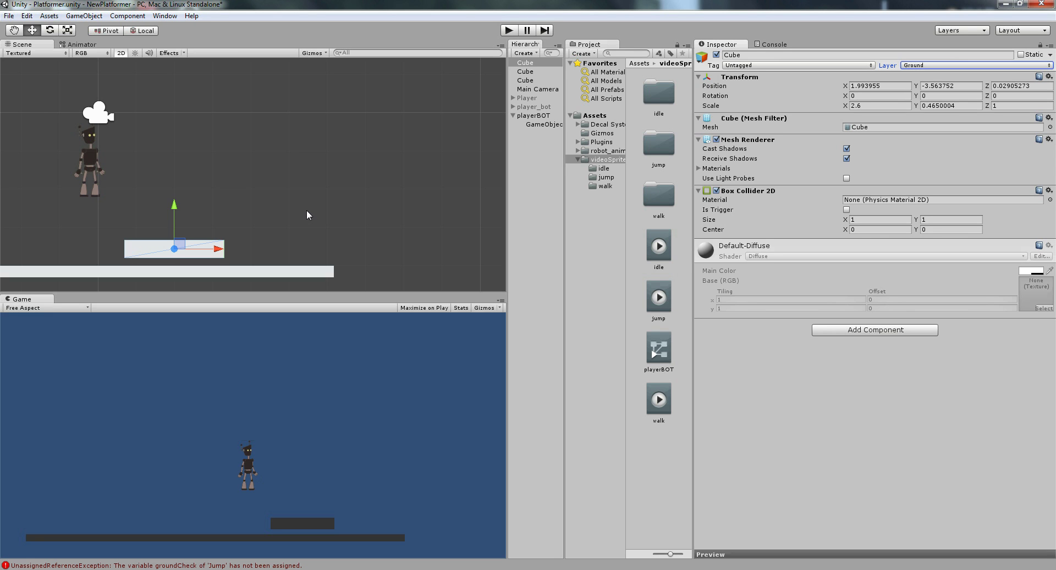
Duplicate the raised platform twice to form ascending steps, with the farthest copy at about X 9.55 and Y -1.98
{"action": "left_click", "coordinate": [206, 246]}
{"action": "key", "text": "ctrl+d"}
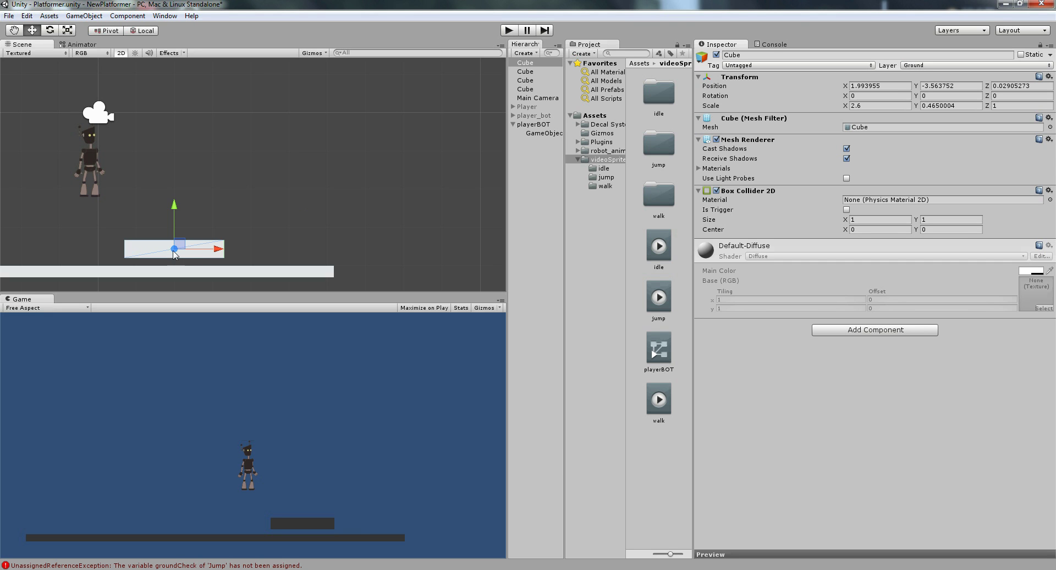
{"action": "left_click_drag", "start_coordinate": [182, 247], "coordinate": [474, 185]}
{"action": "key", "text": "ctrl+d"}
{"action": "scroll", "coordinate": [418, 251], "scroll_direction": "down", "scroll_amount": 3}
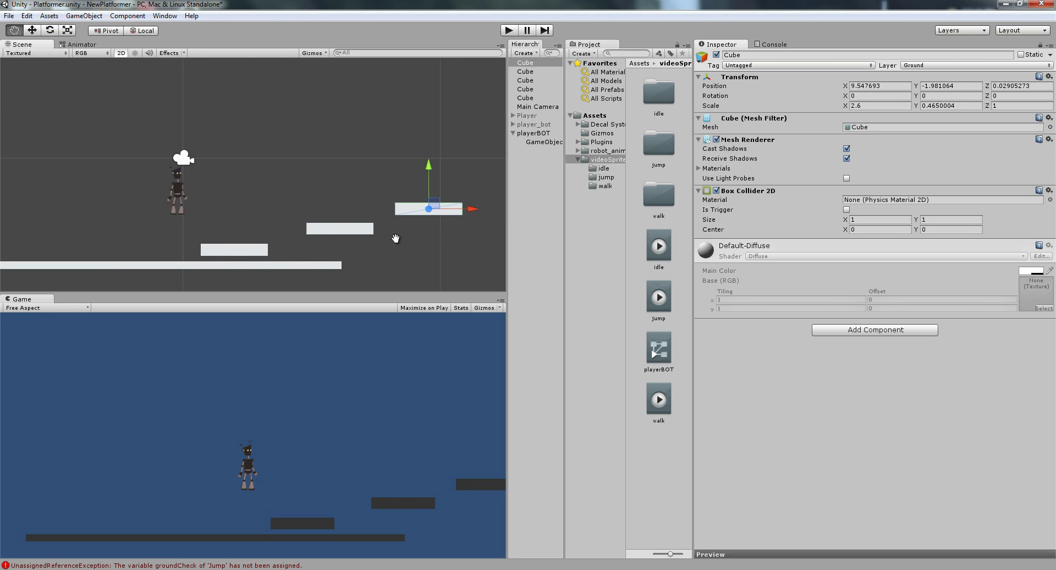
Move the two platform copies closer together and lower, placing the farthest at about X 8.84 and Y -2.54
{"action": "middle_click_drag", "start_coordinate": [425, 237], "coordinate": [293, 224]}
{"action": "mouse_move", "coordinate": [323, 194]}
{"action": "left_mouse_down"}
{"action": "mouse_move", "coordinate": [349, 190]}
{"action": "mouse_move", "coordinate": [337, 192]}
{"action": "left_mouse_up"}
{"action": "left_click", "coordinate": [233, 214]}
{"action": "left_click_drag", "start_coordinate": [231, 214], "coordinate": [214, 221]}
{"action": "left_click", "coordinate": [309, 196]}
{"action": "left_click_drag", "start_coordinate": [339, 193], "coordinate": [307, 210]}
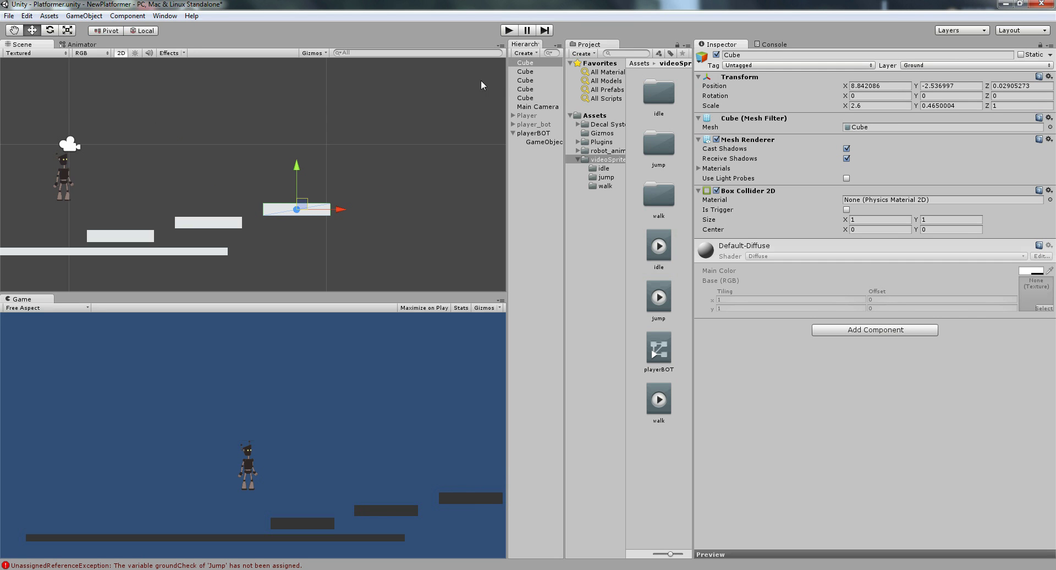
Run the game and jump the robot from the ground up across all three platforms to the highest one
{"action": "left_click", "coordinate": [506, 30]}
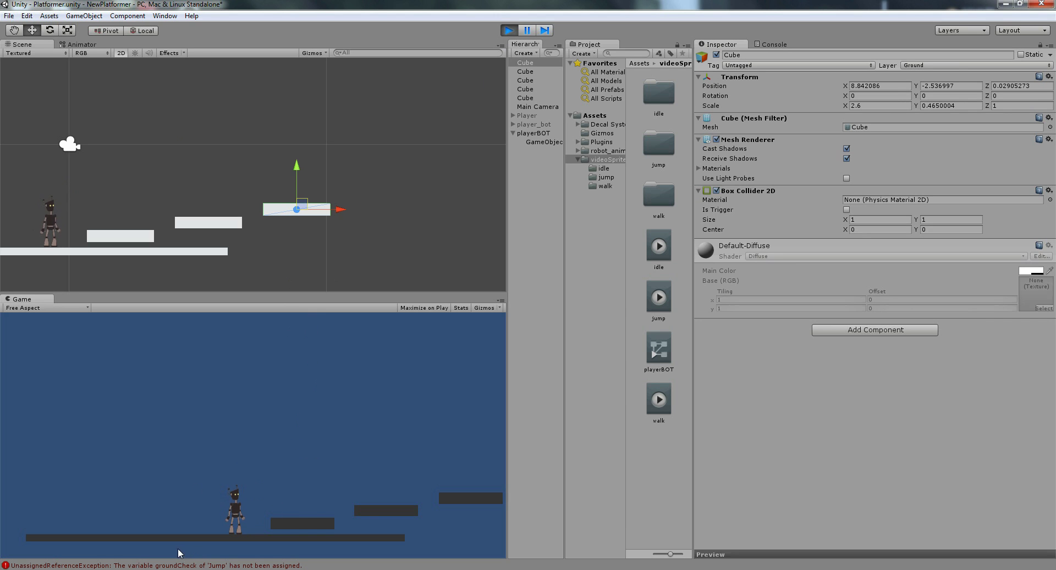
{"action": "key", "text": "Right"}
{"action": "key", "text": "space"}
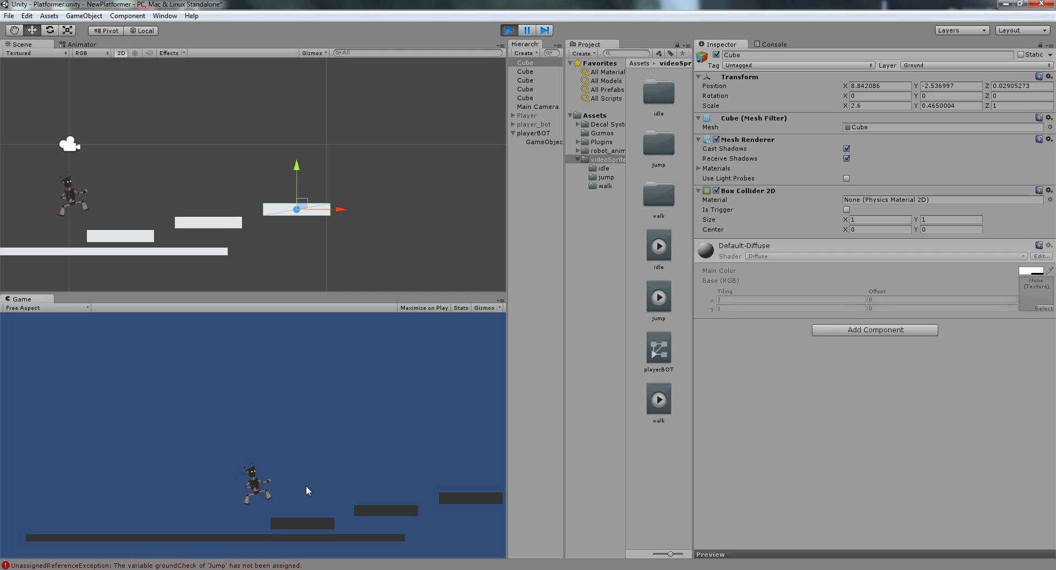
{"action": "key", "text": "Left"}
{"action": "key", "text": "space"}
{"action": "key", "text": "Right"}
{"action": "key", "text": "Right"}
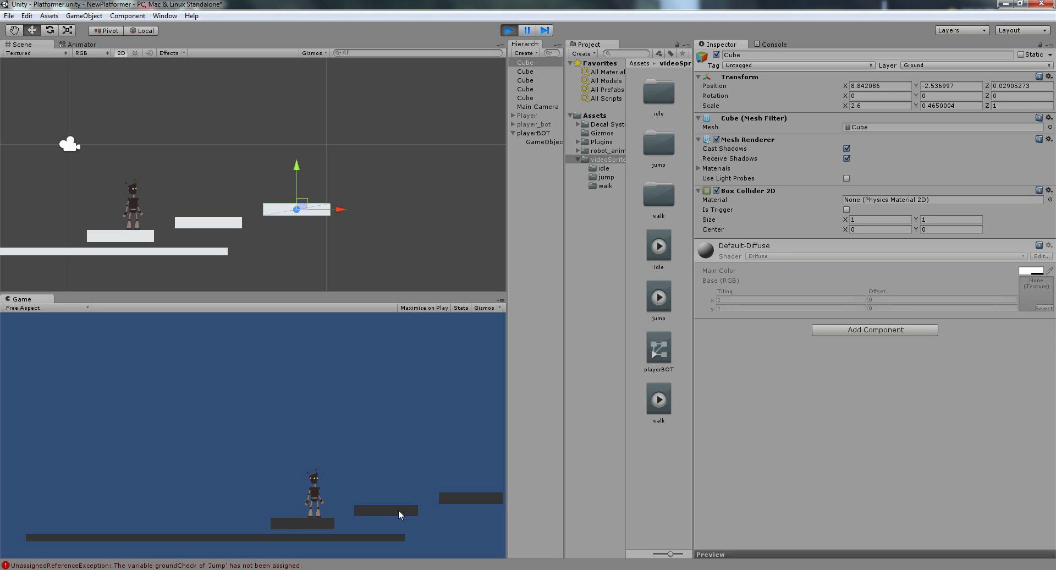
{"action": "key", "text": "Left"}
{"action": "key", "text": "Right"}
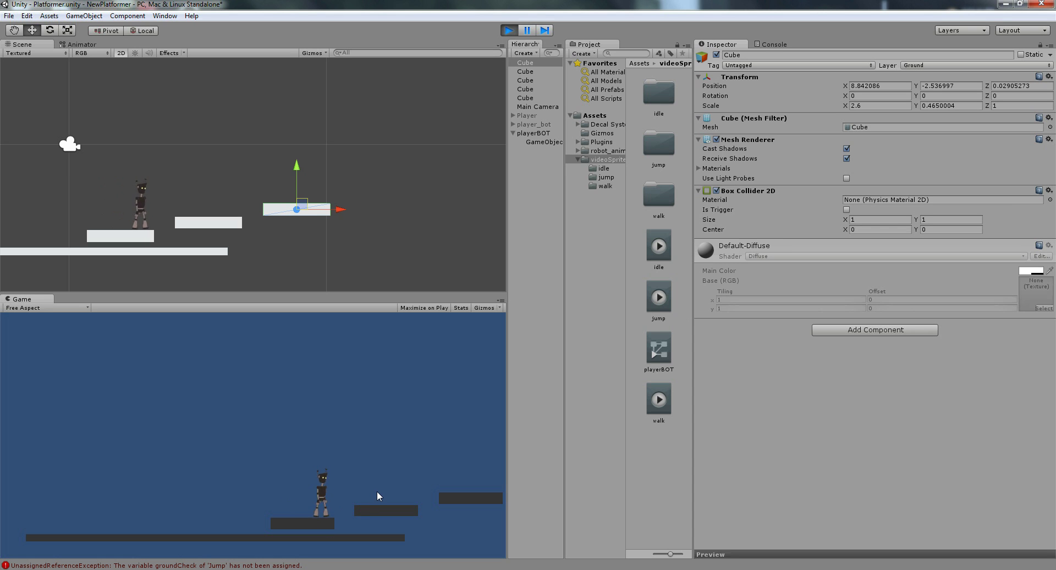
{"action": "key", "text": "space"}
{"action": "key", "text": "Right"}
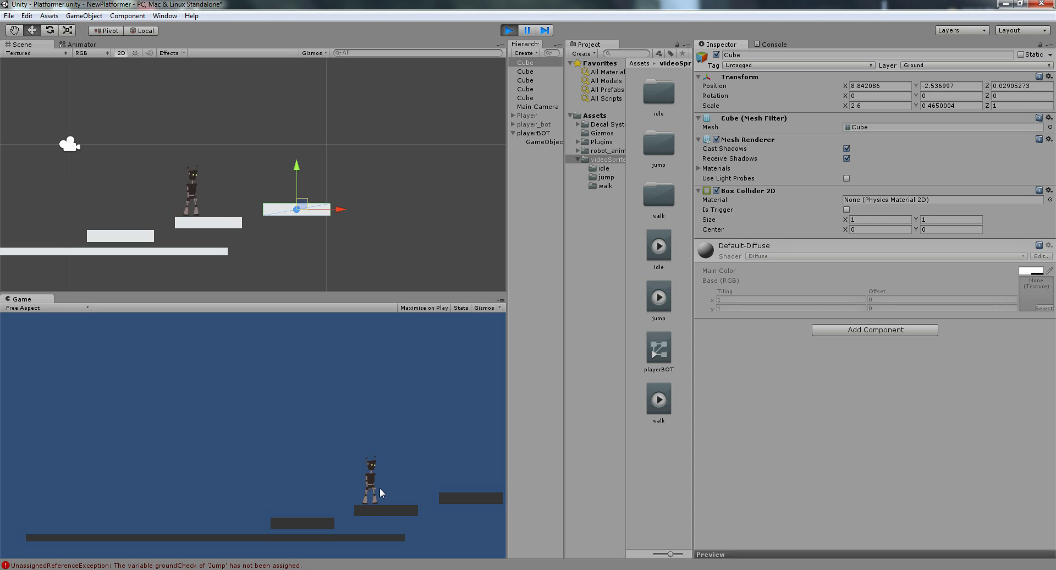
{"action": "key", "text": "space"}
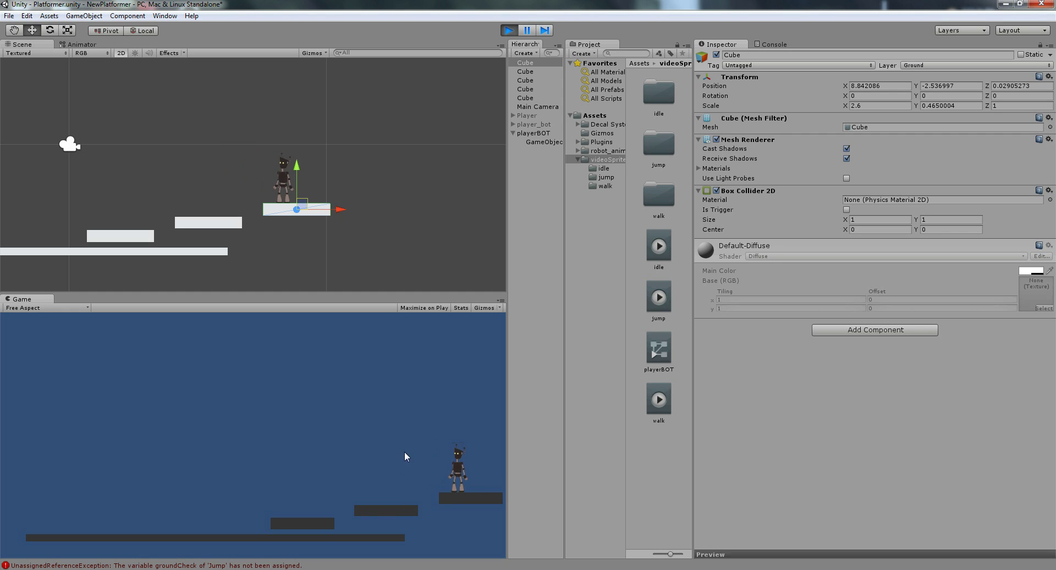
Jump the robot back down from the highest platform to the lowest one and stop the game
{"action": "key", "text": "Left"}
{"action": "key", "text": "space"}
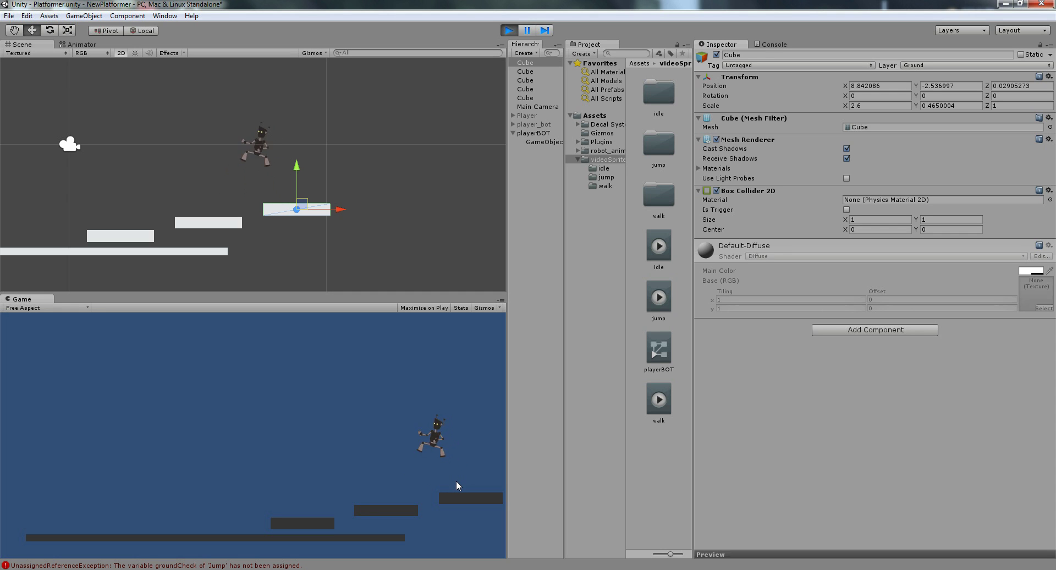
{"action": "key", "text": "Left"}
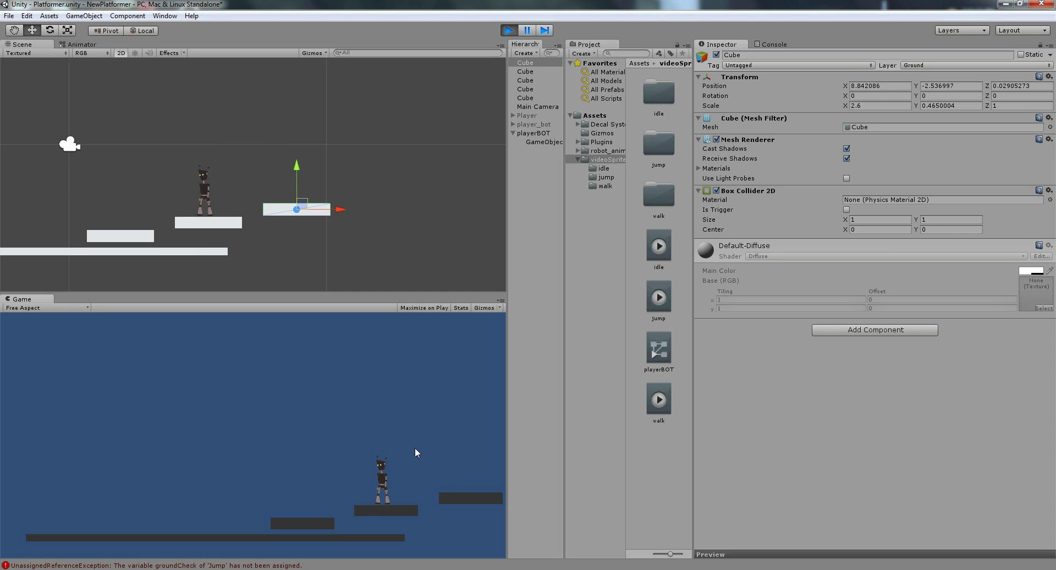
{"action": "key", "text": "space"}
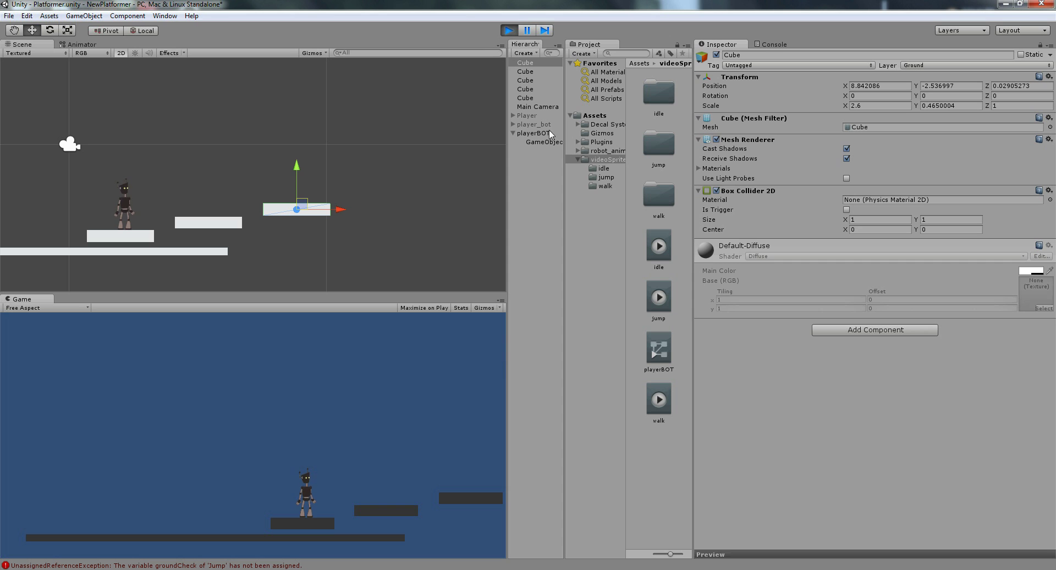
{"action": "left_click", "coordinate": [509, 31]}
Set playerBOT's Jump Power to 20 and play-test the robot with that value
{"action": "left_click", "coordinate": [537, 132]}
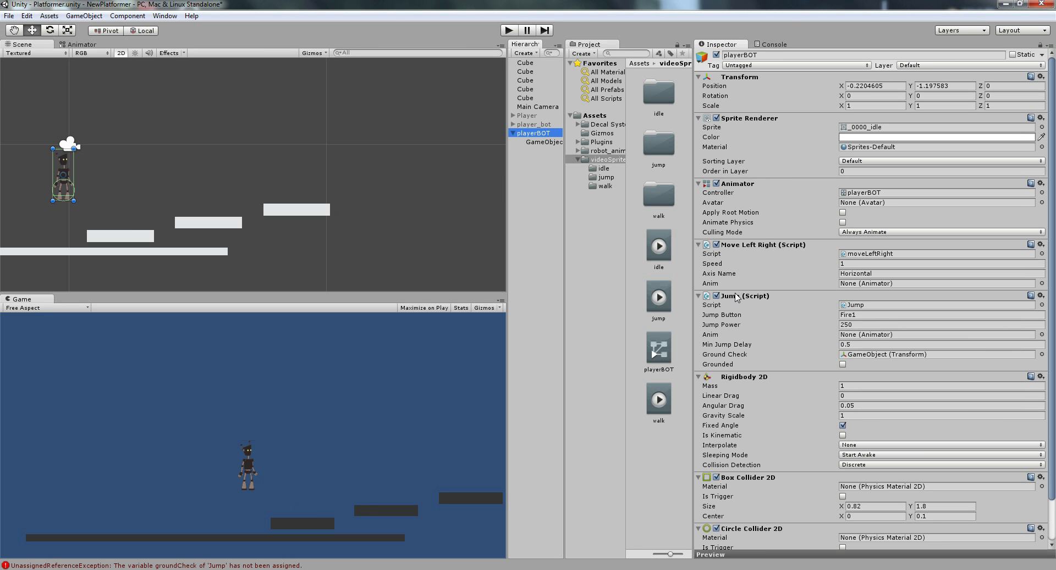
{"action": "left_click_drag", "start_coordinate": [722, 327], "coordinate": [733, 328]}
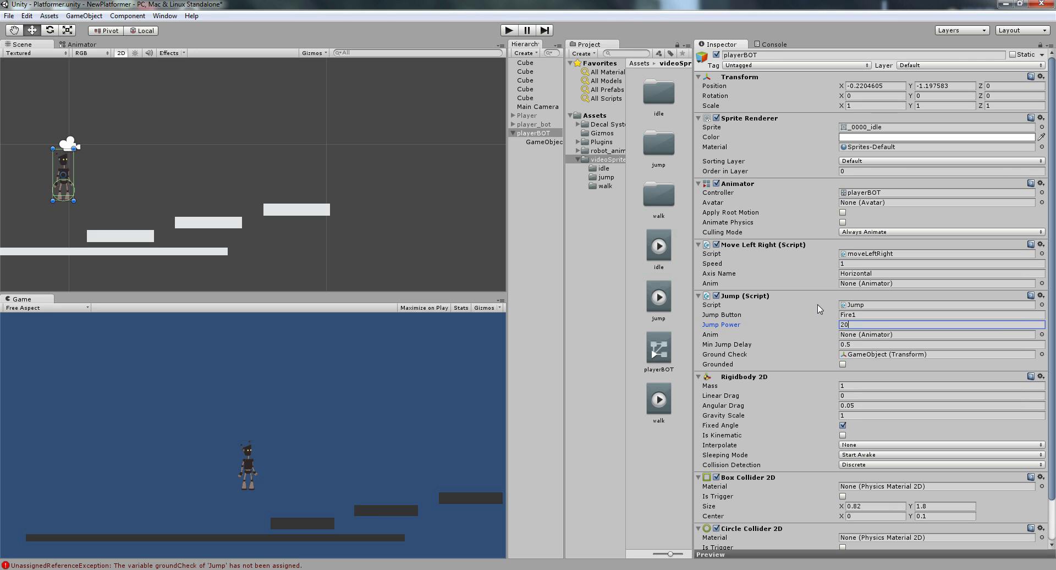
{"action": "left_click", "coordinate": [505, 30]}
{"action": "left_click", "coordinate": [308, 435]}
{"action": "key", "text": "Left"}
{"action": "key", "text": "Left"}
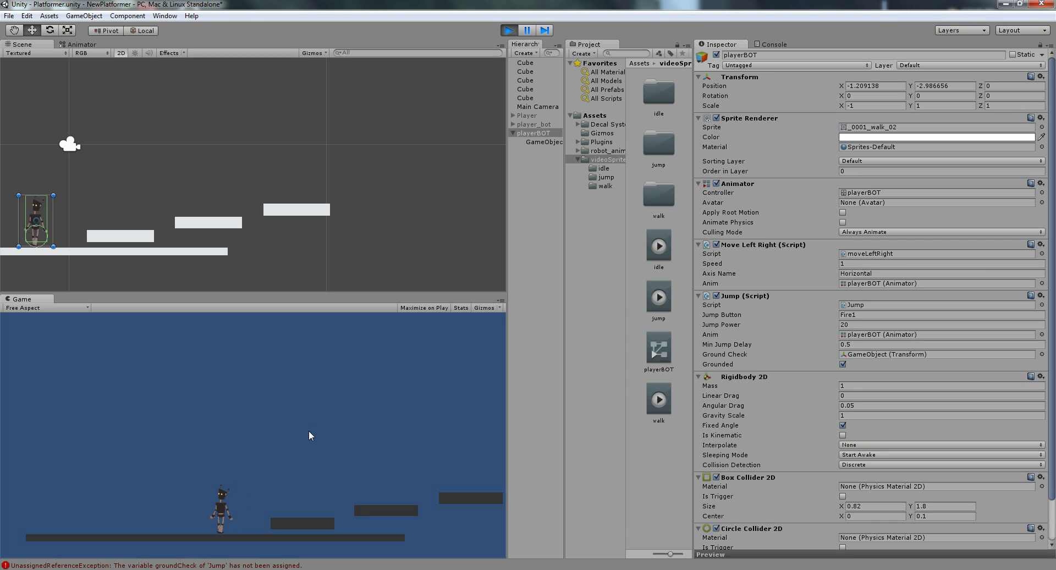
{"action": "left_click", "coordinate": [509, 32]}
Set playerBOT's Jump Power to 500 and play-test jumping over the platforms
{"action": "left_click", "coordinate": [860, 324]}
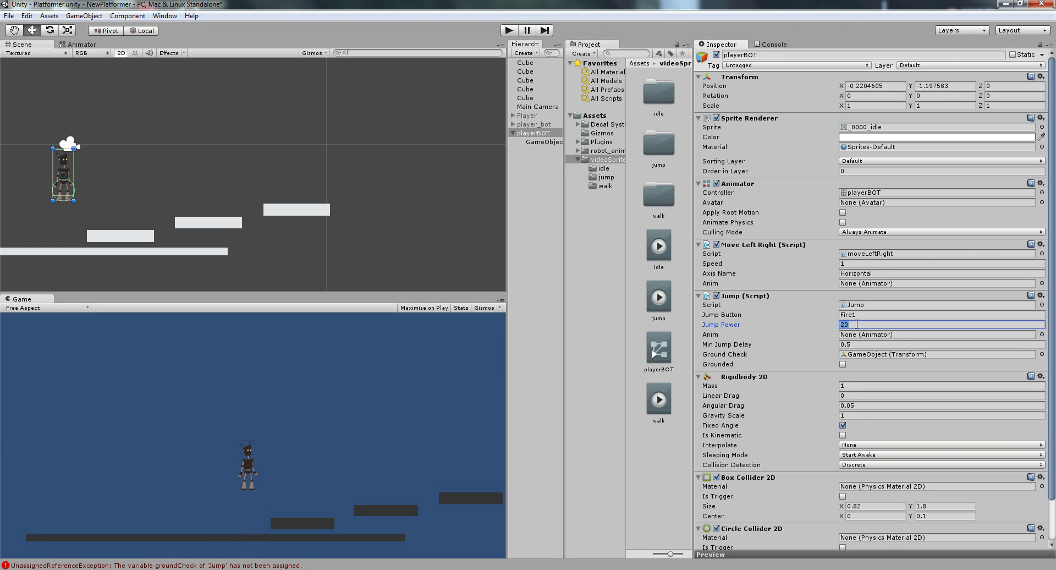
{"action": "left_click", "coordinate": [509, 30]}
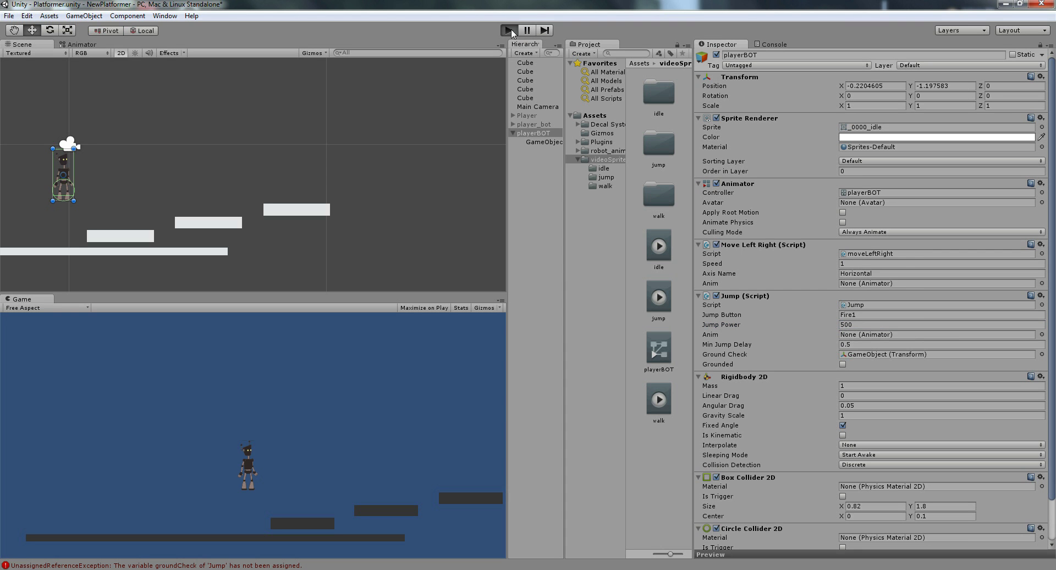
{"action": "left_click", "coordinate": [286, 411]}
{"action": "key", "text": "Right"}
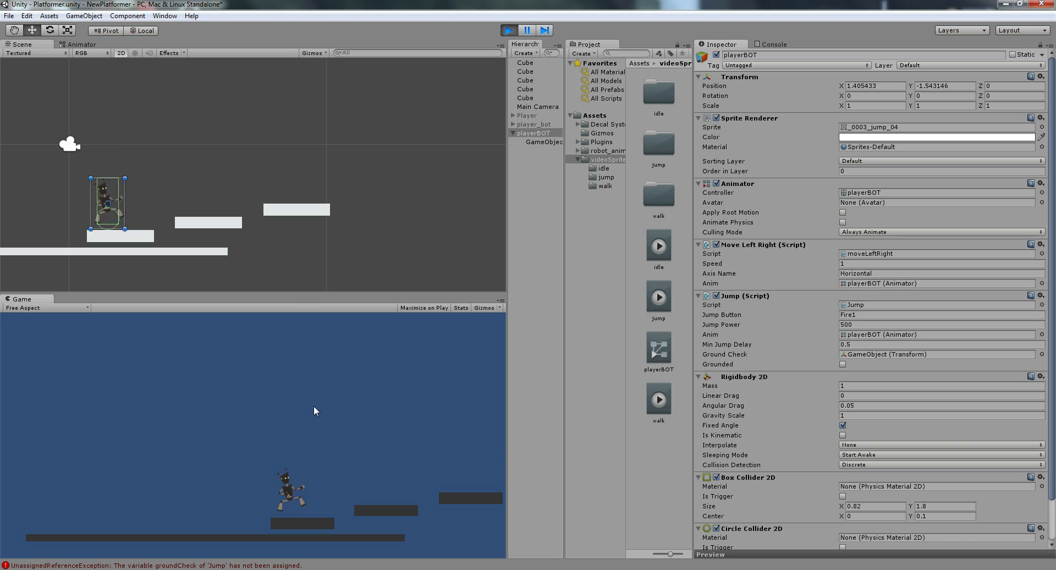
{"action": "left_click", "coordinate": [355, 413]}
{"action": "key", "text": "Right"}
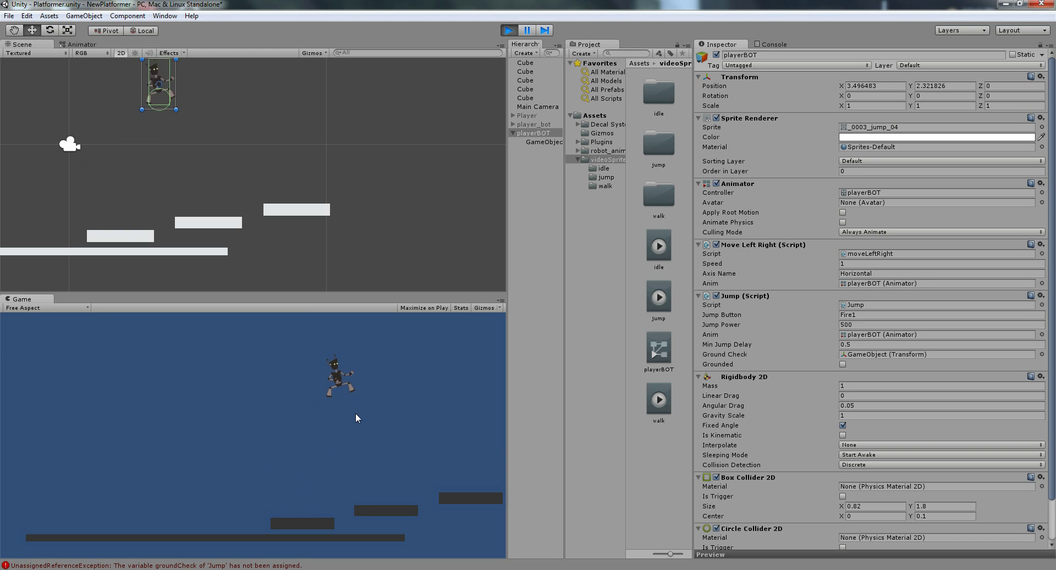
{"action": "left_click", "coordinate": [510, 31]}
Set playerBOT's Jump Power to 250 and its Move Left Right Speed to 3, and run the game
{"action": "left_click", "coordinate": [862, 323]}
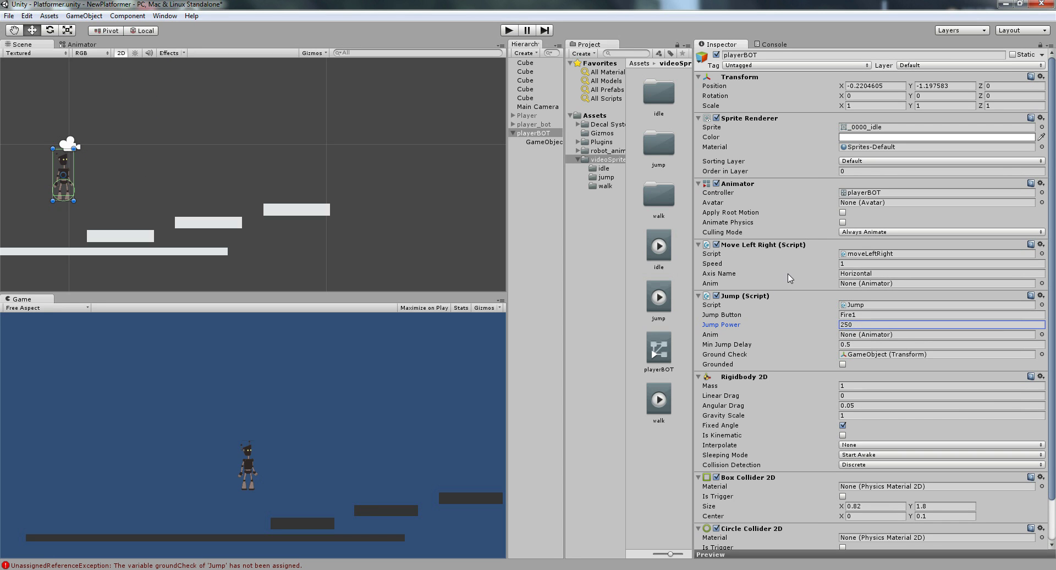
{"action": "left_click", "coordinate": [851, 263]}
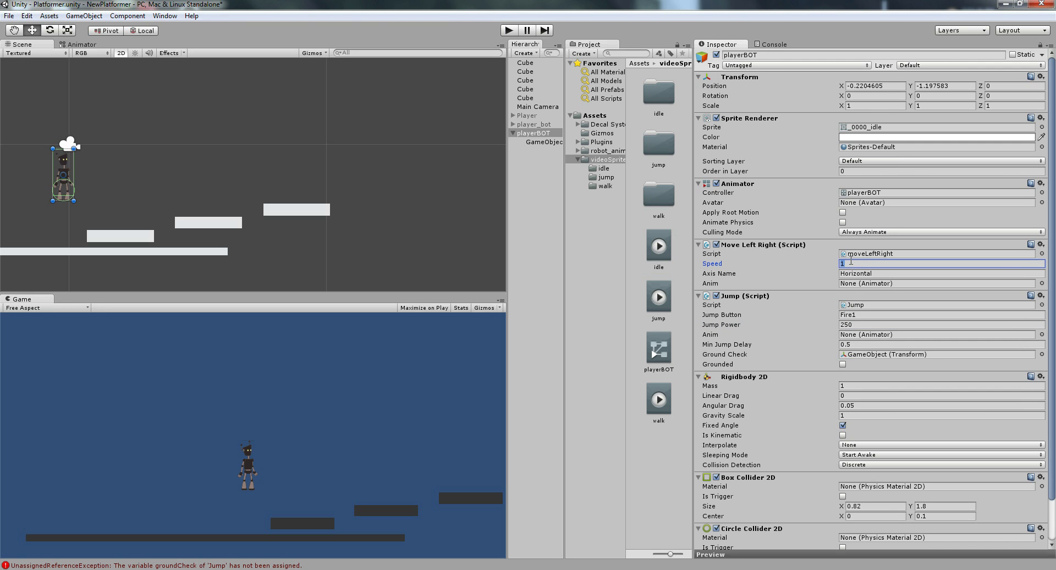
{"action": "left_click", "coordinate": [509, 30]}
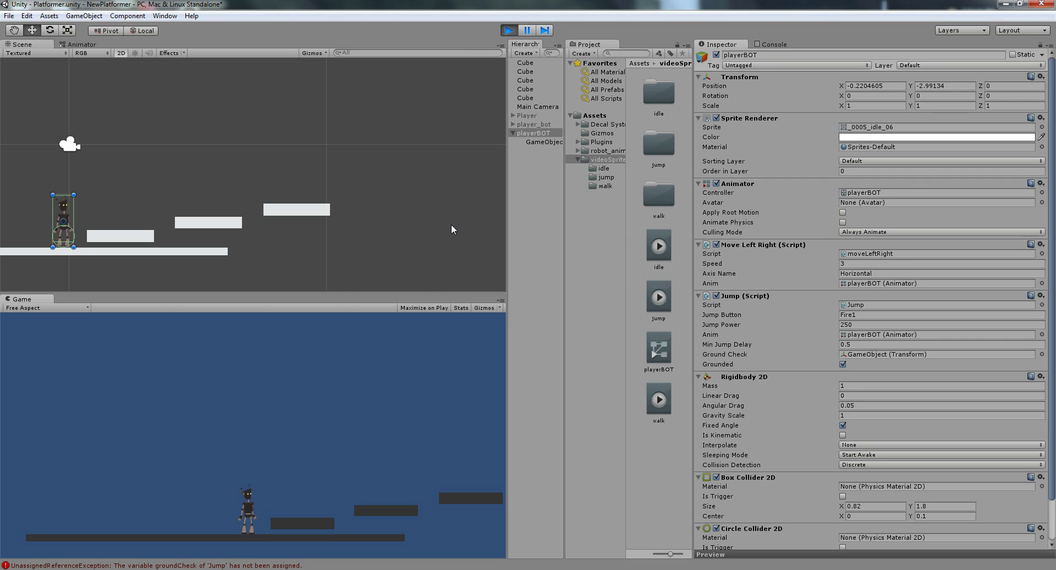
Play-test the robot by walking along the ground, jumping up the stepped platforms and returning to the ground
{"action": "key", "text": "Left"}
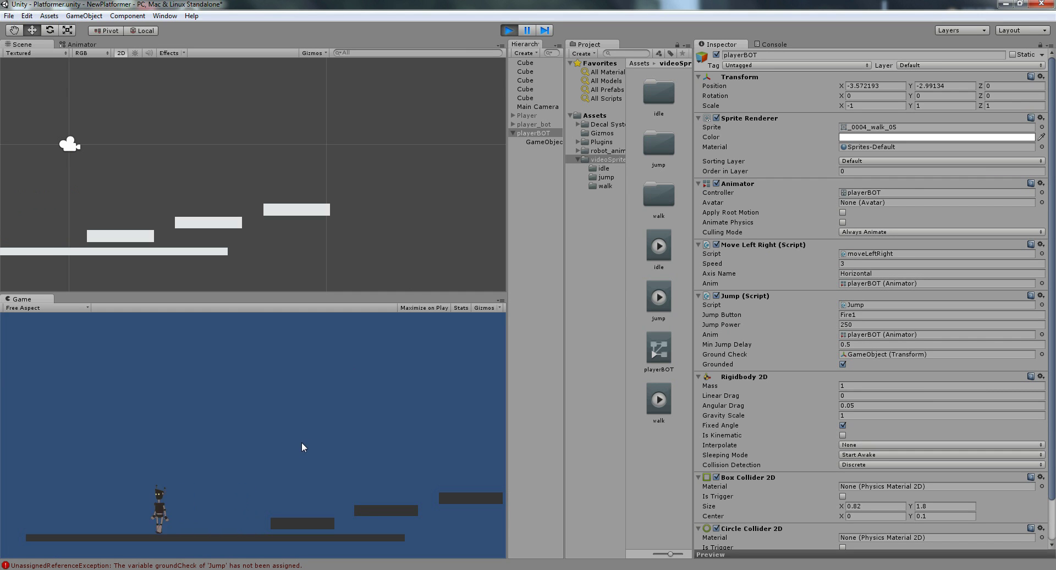
{"action": "key", "text": "Right"}
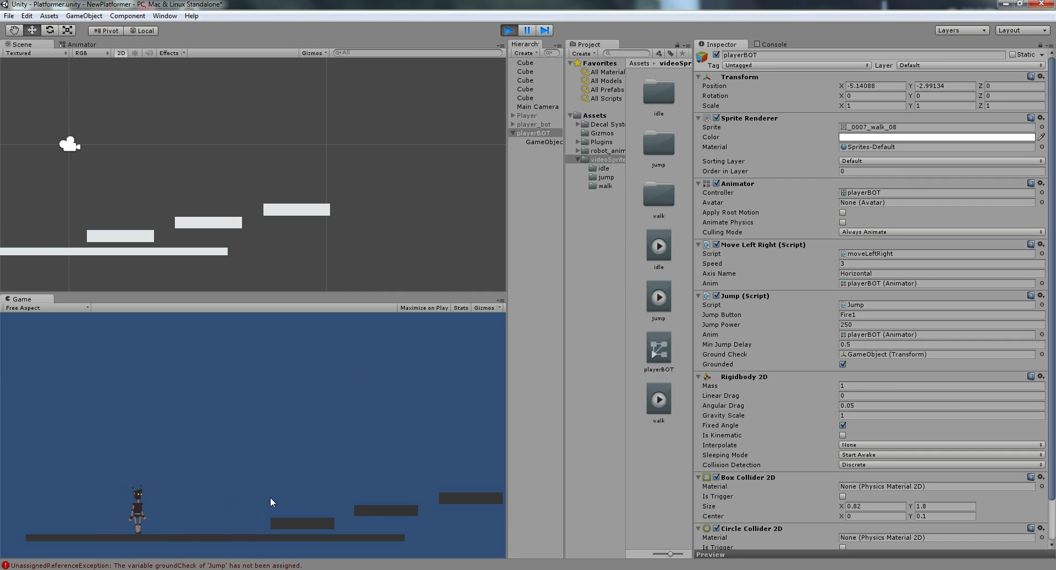
{"action": "left_click", "coordinate": [305, 497]}
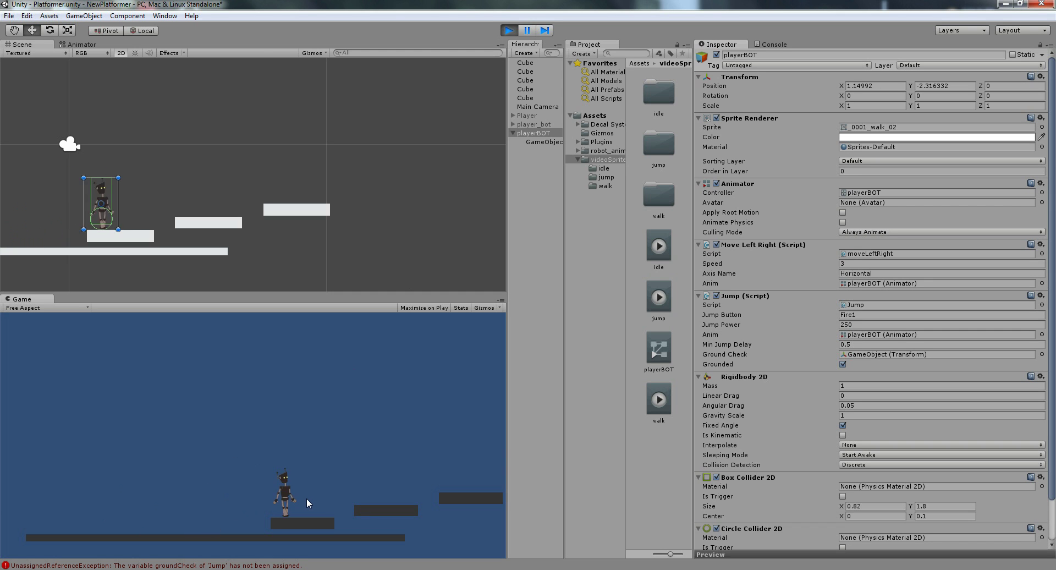
{"action": "left_click", "coordinate": [412, 478]}
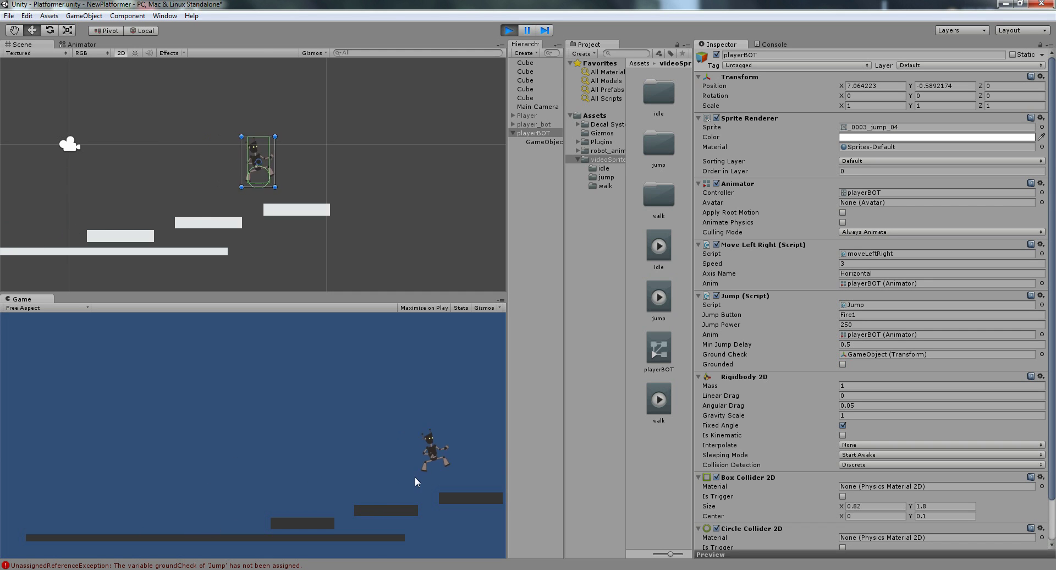
{"action": "key", "text": "Left"}
{"action": "left_click", "coordinate": [448, 473]}
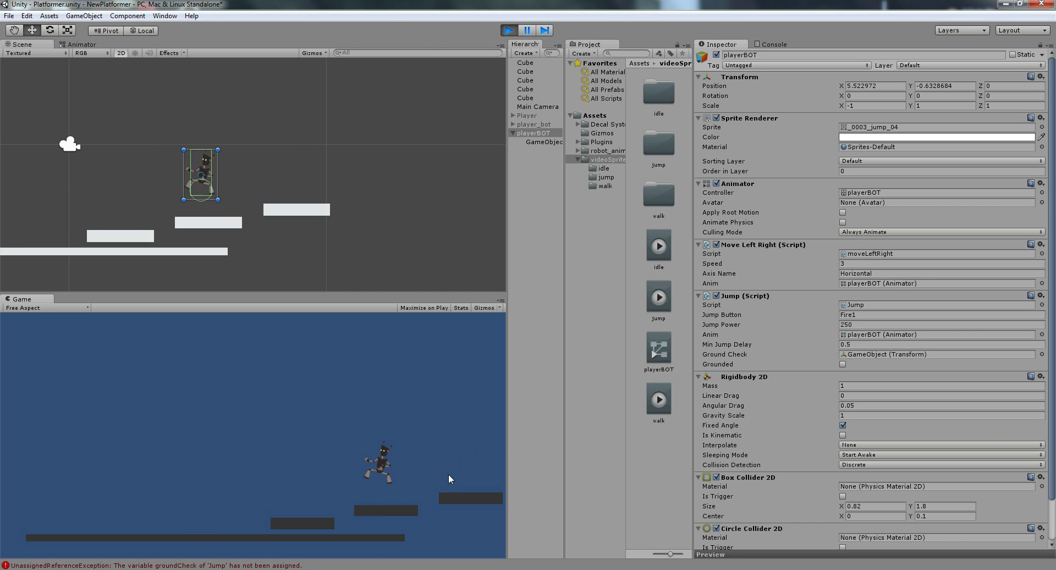
{"action": "left_click", "coordinate": [447, 474]}
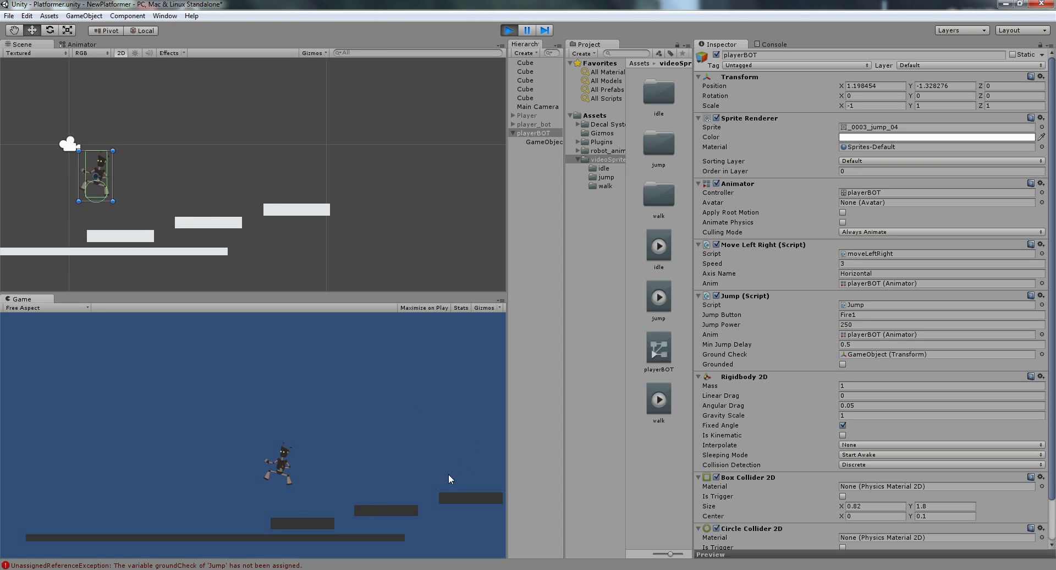
{"action": "key", "text": "Right"}
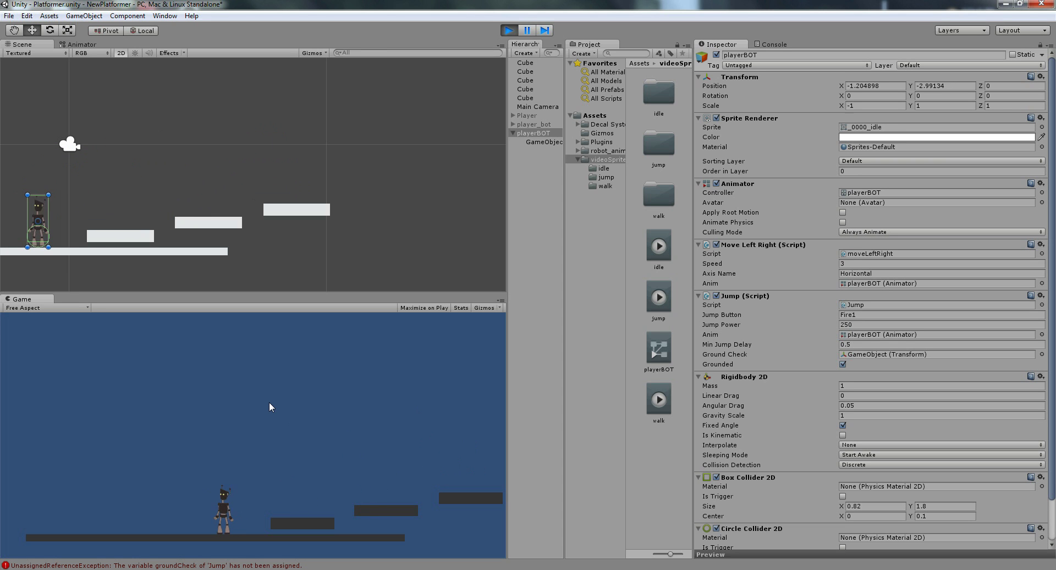
Walk the robot to the far left part of the ground and frame it close up in the Scene view
{"action": "key", "text": "Left"}
{"action": "key", "text": "Left"}
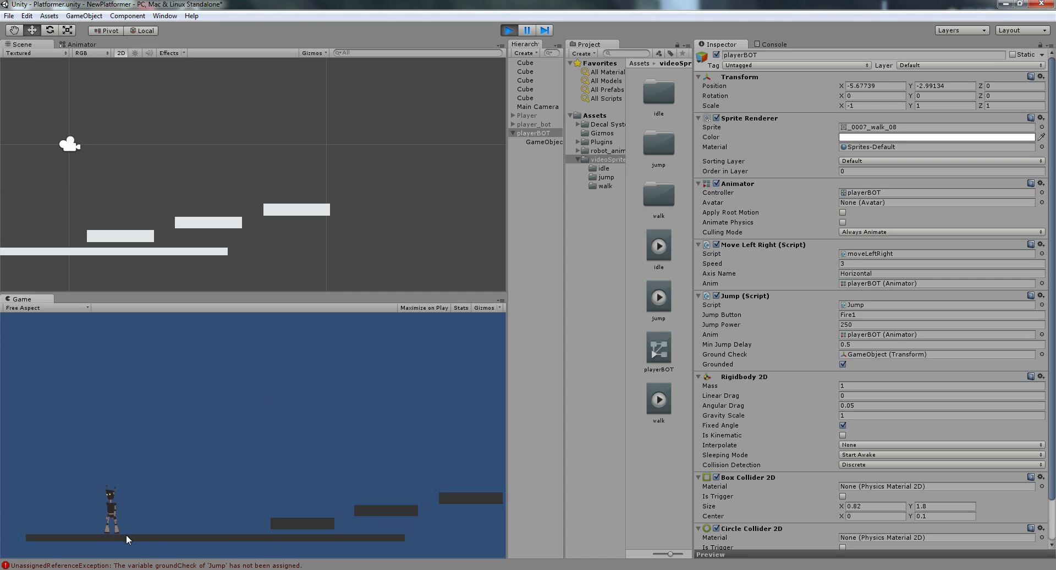
{"action": "key", "text": "Right"}
{"action": "scroll", "coordinate": [166, 210], "scroll_direction": "up", "scroll_amount": 1}
{"action": "scroll", "coordinate": [166, 209], "scroll_direction": "up", "scroll_amount": 3}
{"action": "key", "text": "f"}
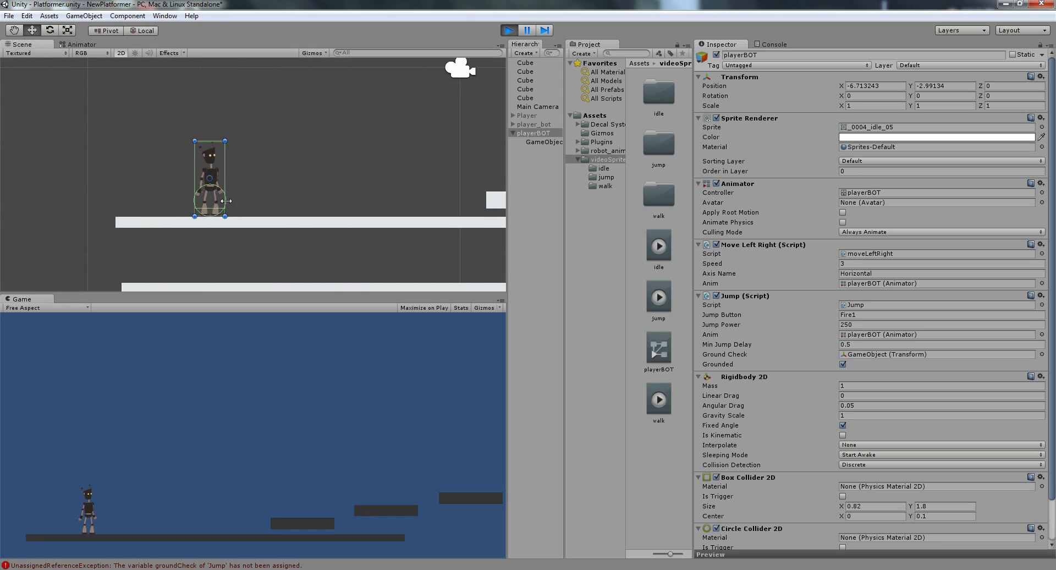
{"action": "scroll", "coordinate": [226, 202], "scroll_direction": "up", "scroll_amount": 2}
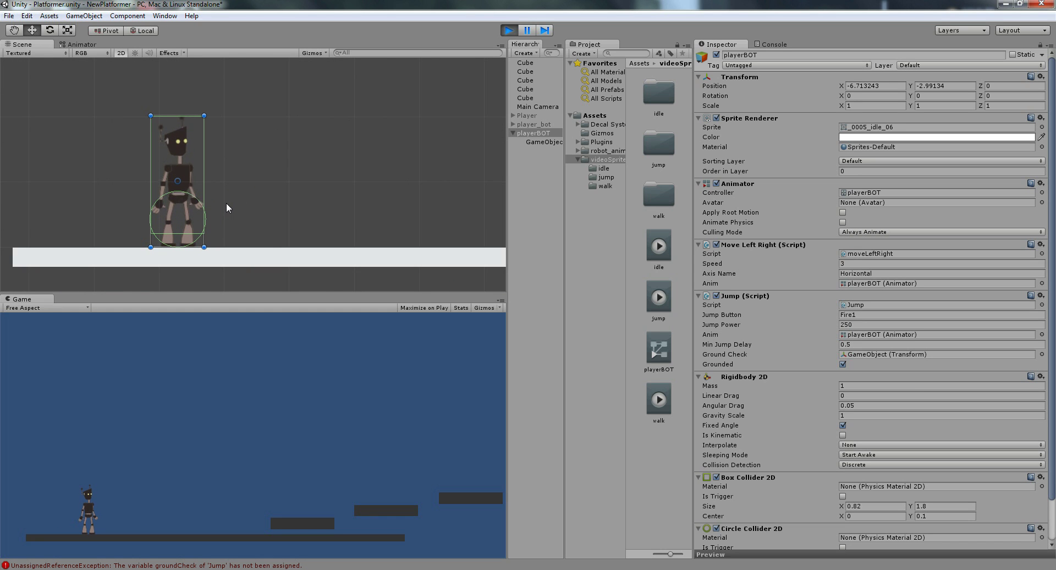
Jump and walk the robot back and forth to examine its animations and colliders in the Scene close-up
{"action": "left_click", "coordinate": [242, 365]}
{"action": "key", "text": "Left"}
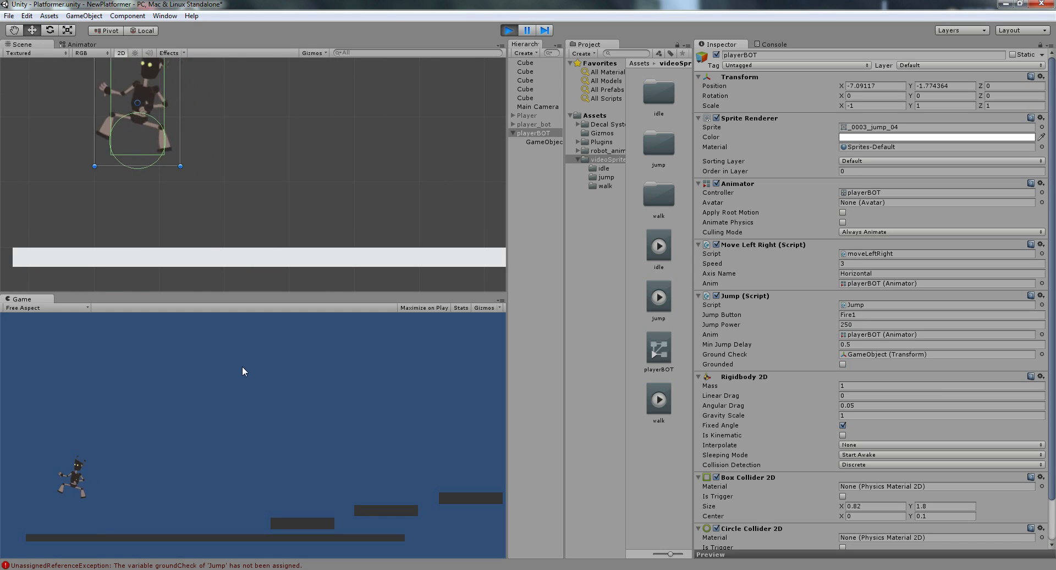
{"action": "key", "text": "Right"}
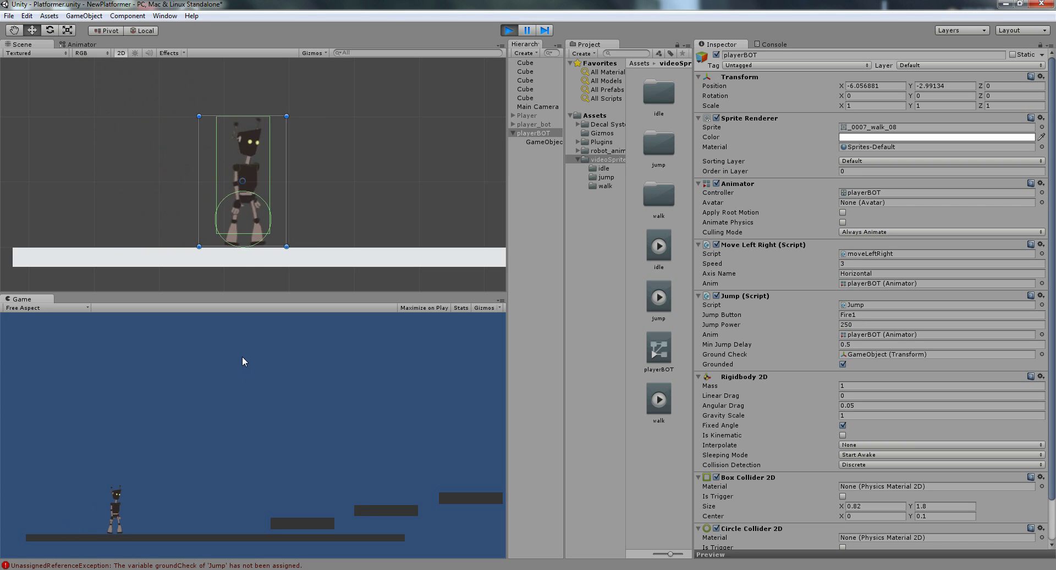
{"action": "key", "text": "Left"}
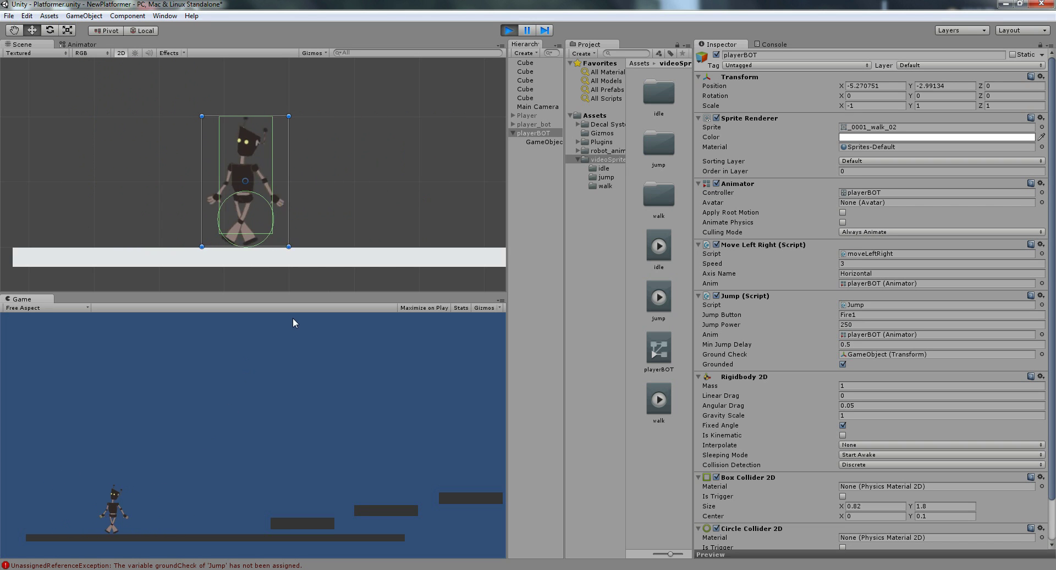
{"action": "key", "text": "Right"}
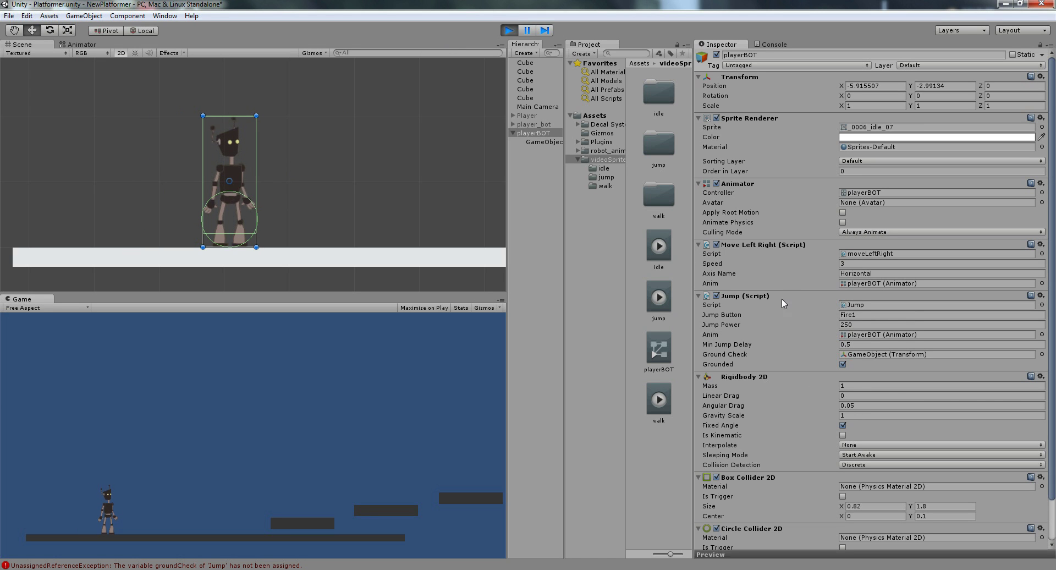
While the game runs, set playerBOT's Speed to 5 and stretch the ground cube to an X scale of about 31.8
{"action": "left_click", "coordinate": [862, 263]}
{"action": "type", "text": "5"}
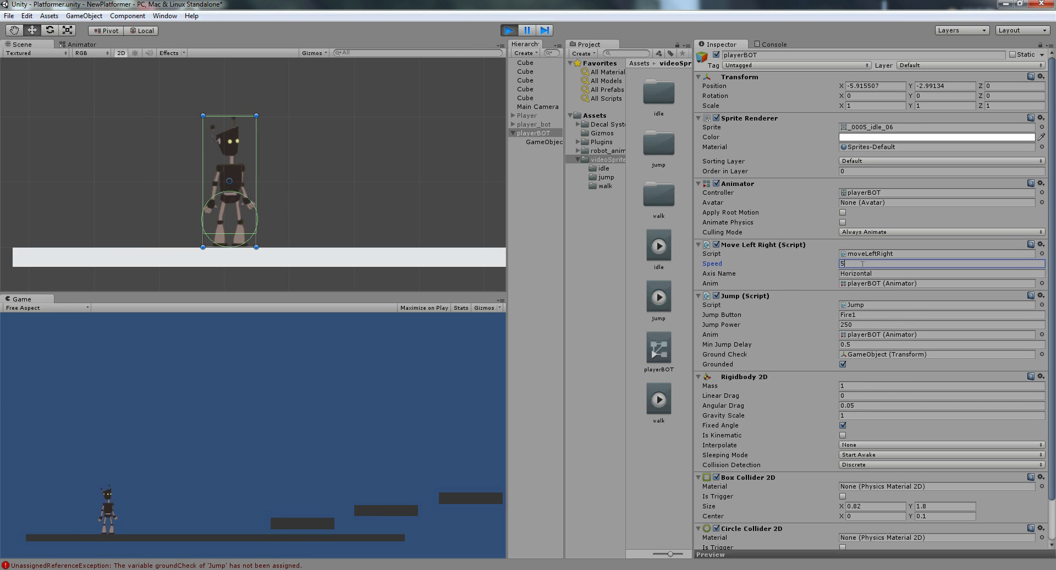
{"action": "left_click", "coordinate": [426, 255]}
{"action": "scroll", "coordinate": [410, 257], "scroll_direction": "down", "scroll_amount": 5}
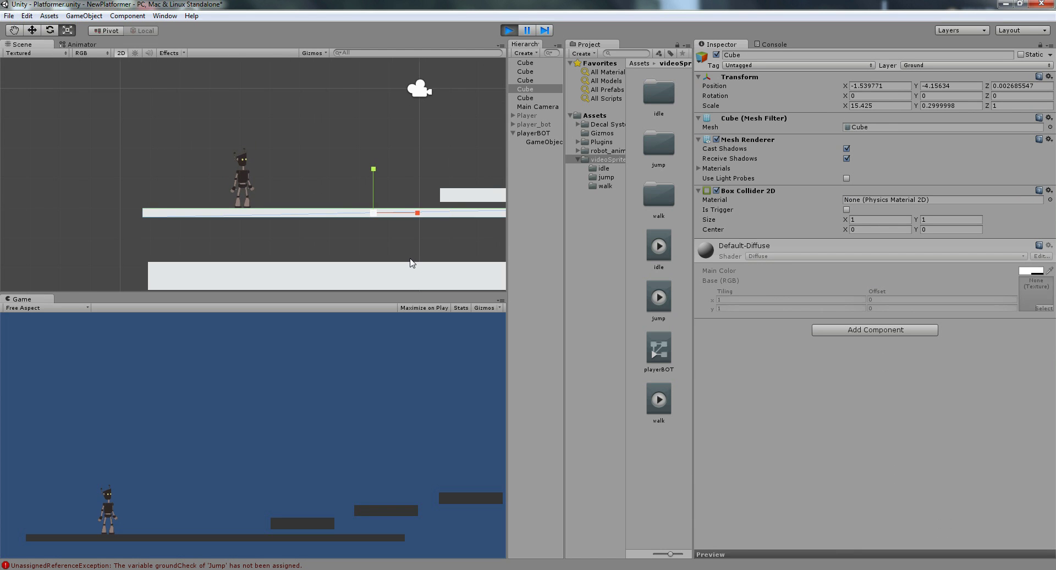
{"action": "scroll", "coordinate": [410, 263], "scroll_direction": "down", "scroll_amount": 2}
{"action": "left_click_drag", "start_coordinate": [391, 206], "coordinate": [436, 209]}
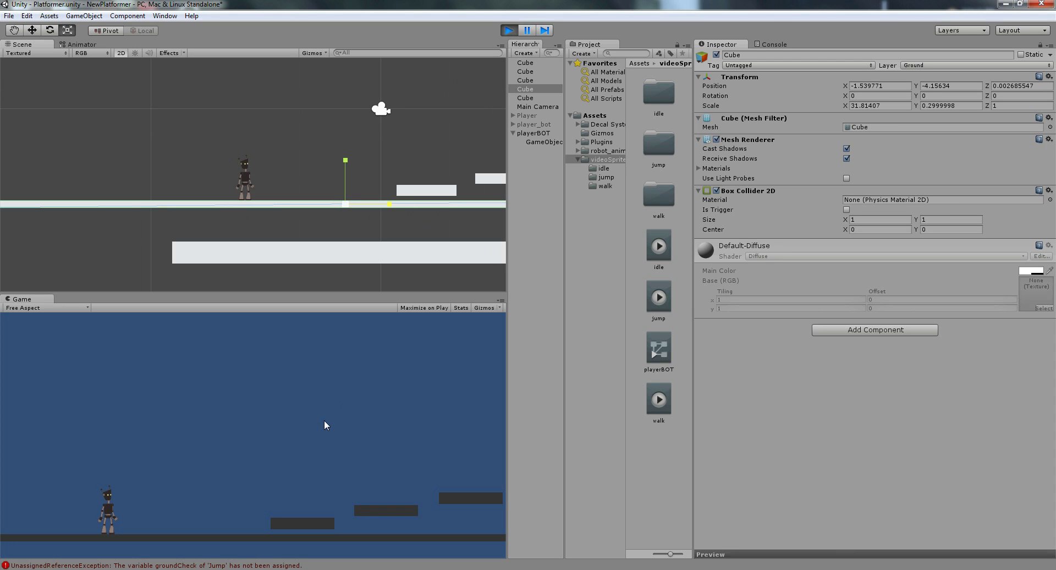
Walk the robot along the widened ground and jump it onto the lowest platform
{"action": "key", "text": "space"}
{"action": "key", "text": "Left"}
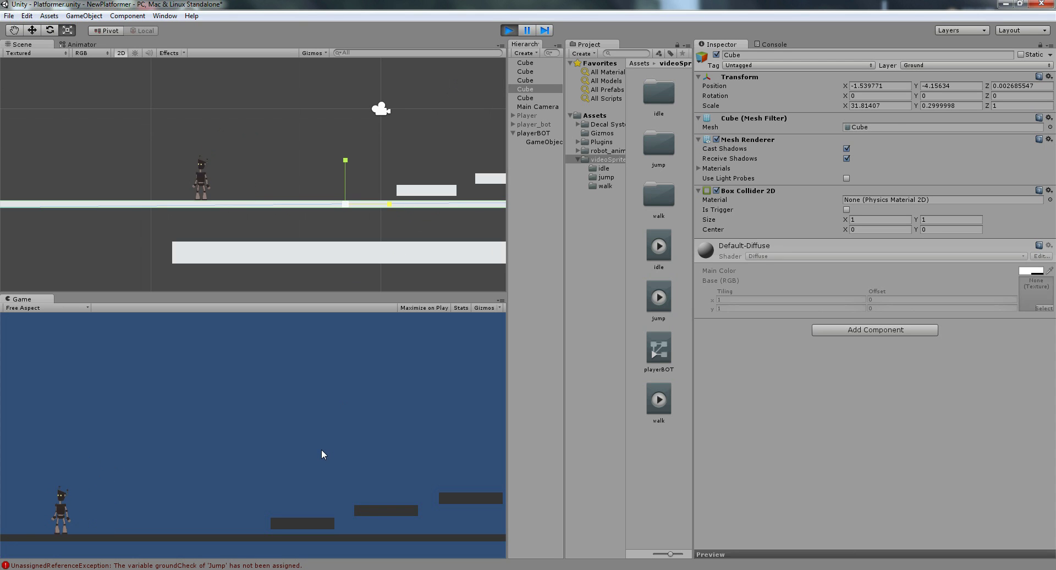
{"action": "key", "text": "Right"}
{"action": "key", "text": "space"}
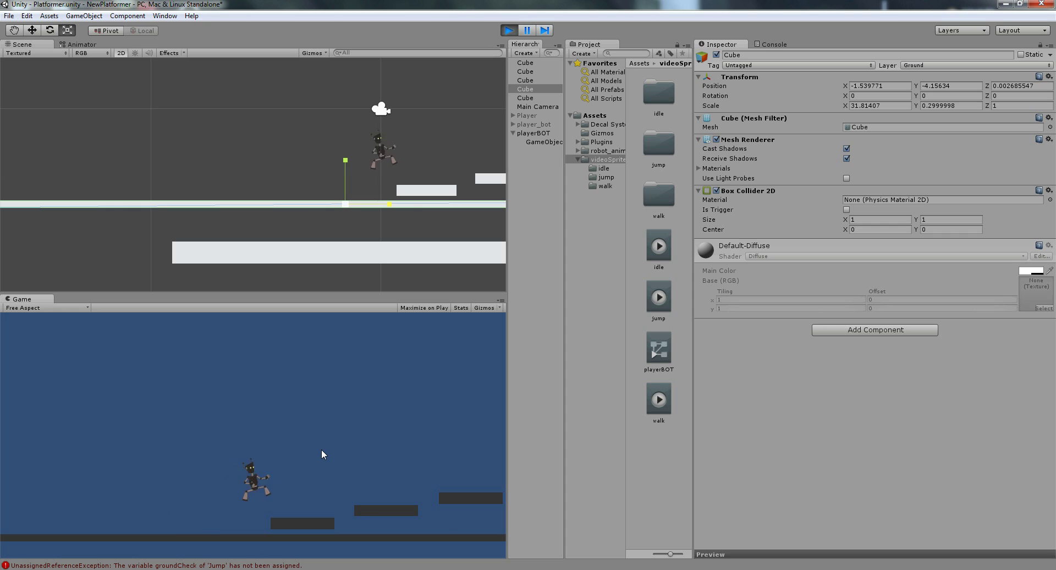
{"action": "key", "text": "Left"}
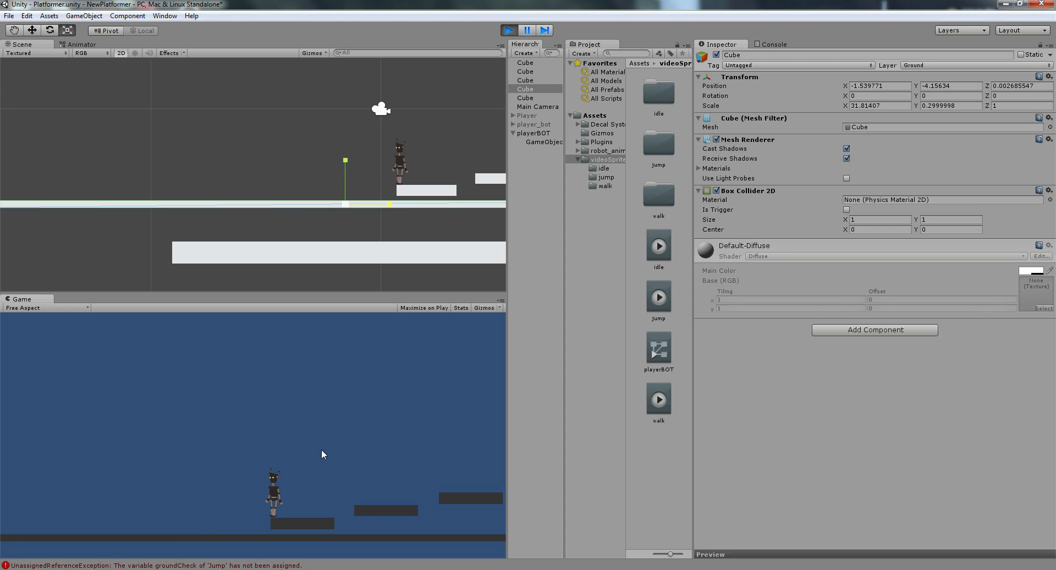
Turn the robot back and forth on the lowest platform and jump it up to the highest platform
{"action": "scroll", "coordinate": [177, 249], "scroll_direction": "up", "scroll_amount": 1}
{"action": "scroll", "coordinate": [196, 220], "scroll_direction": "up", "scroll_amount": 5}
{"action": "key", "text": "Right"}
{"action": "key", "text": "Left"}
{"action": "key", "text": "Right"}
{"action": "key", "text": "space"}
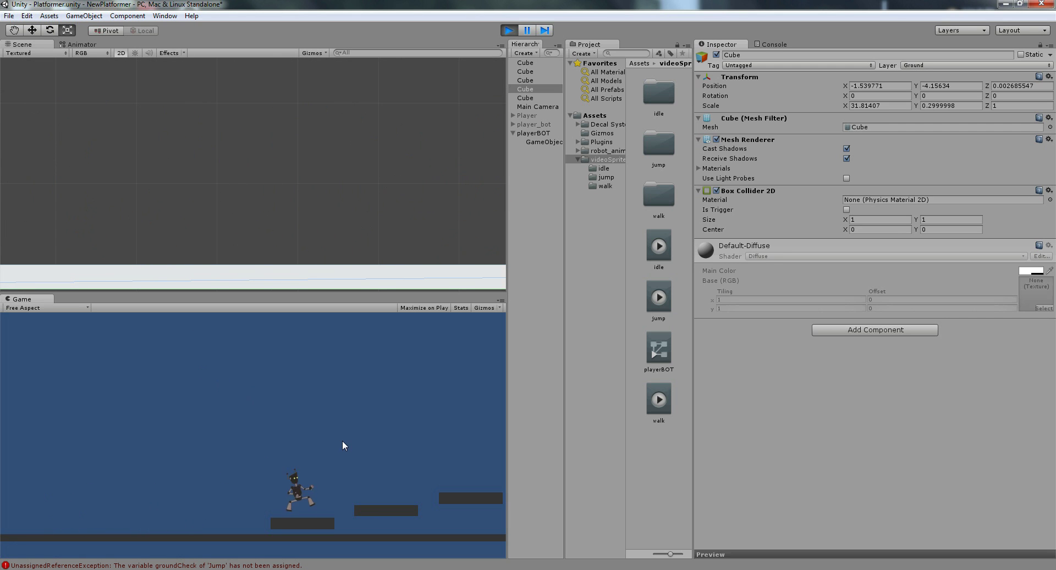
{"action": "key", "text": "space"}
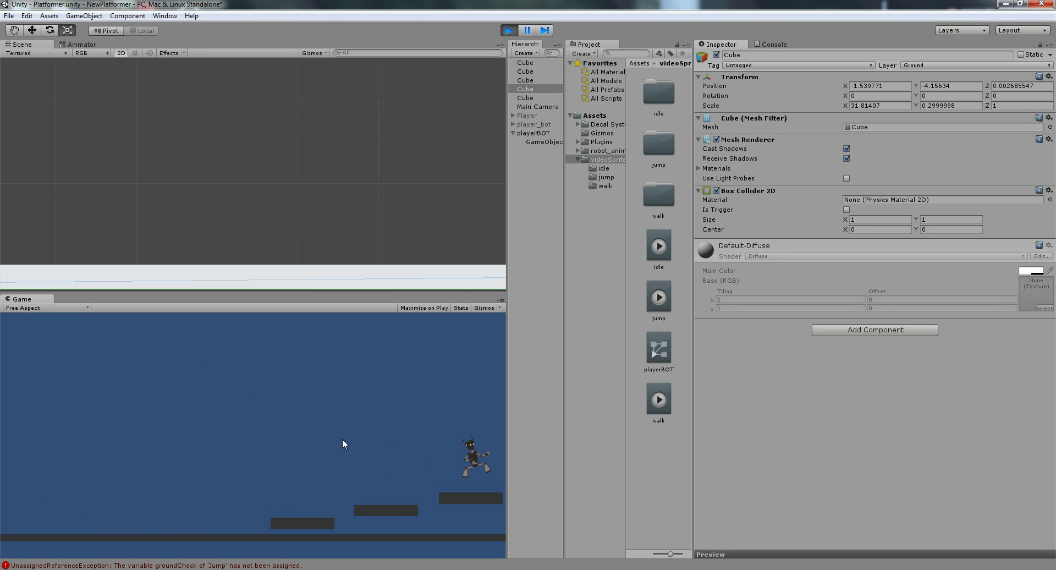
Jump the robot back down the platforms to the ground and stop the game
{"action": "key", "text": "Left"}
{"action": "key", "text": "space"}
{"action": "key", "text": "space"}
{"action": "key", "text": "Left"}
{"action": "key", "text": "space"}
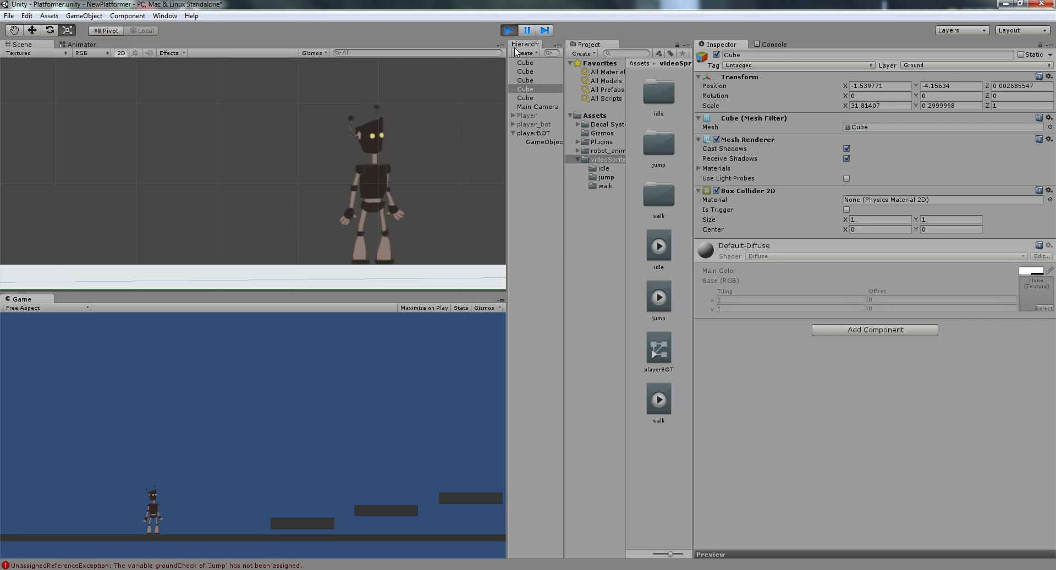
{"action": "left_click", "coordinate": [511, 32]}
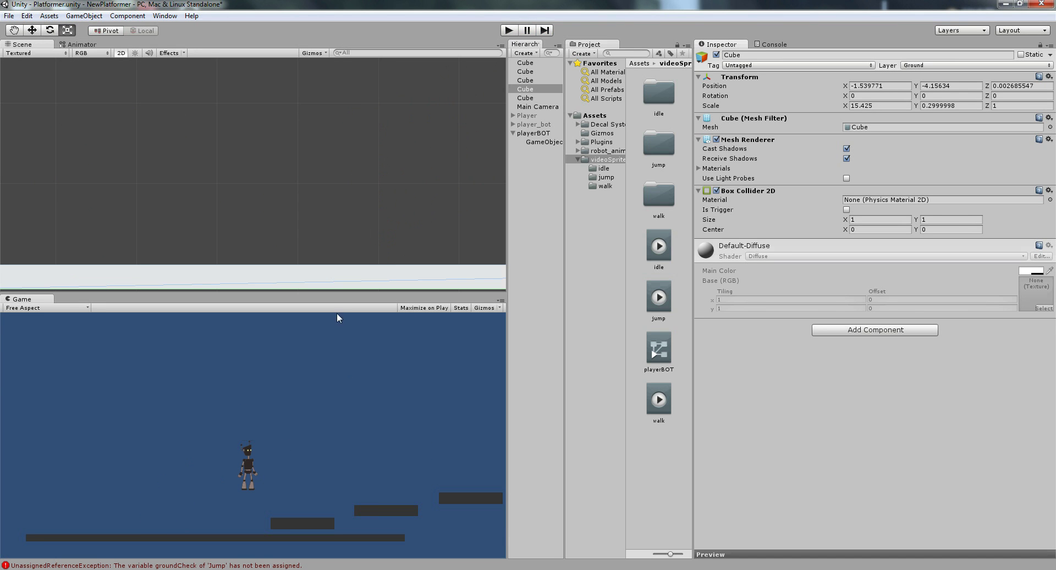
Examine the whole platform layout and the robot close up in the Scene view
{"action": "scroll", "coordinate": [360, 259], "scroll_direction": "down", "scroll_amount": 10}
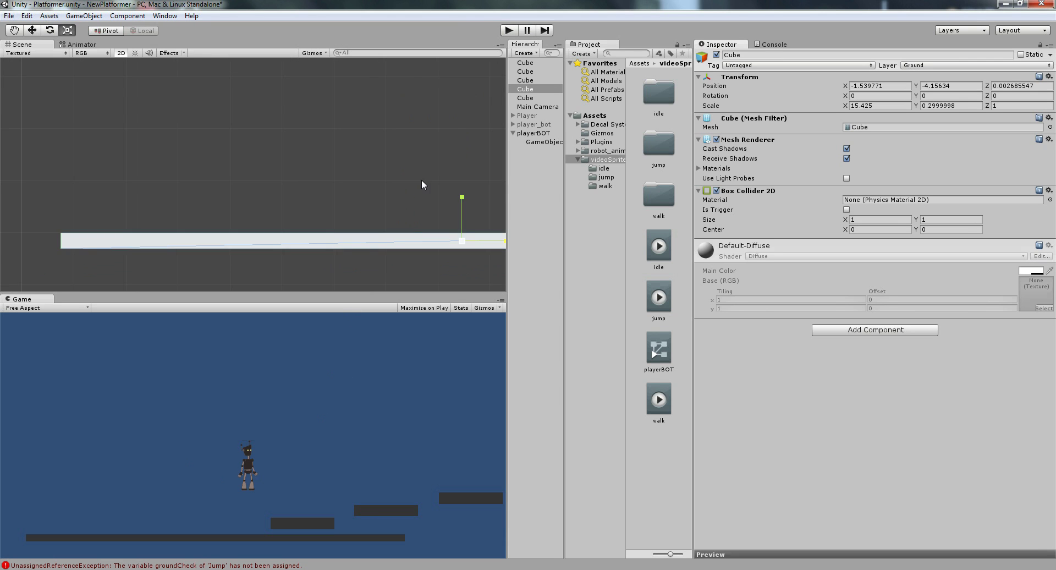
{"action": "middle_click_drag", "start_coordinate": [420, 179], "coordinate": [333, 209]}
{"action": "scroll", "coordinate": [338, 207], "scroll_direction": "down", "scroll_amount": 10}
{"action": "middle_click_drag", "start_coordinate": [418, 178], "coordinate": [285, 184]}
{"action": "scroll", "coordinate": [205, 185], "scroll_direction": "down", "scroll_amount": 5}
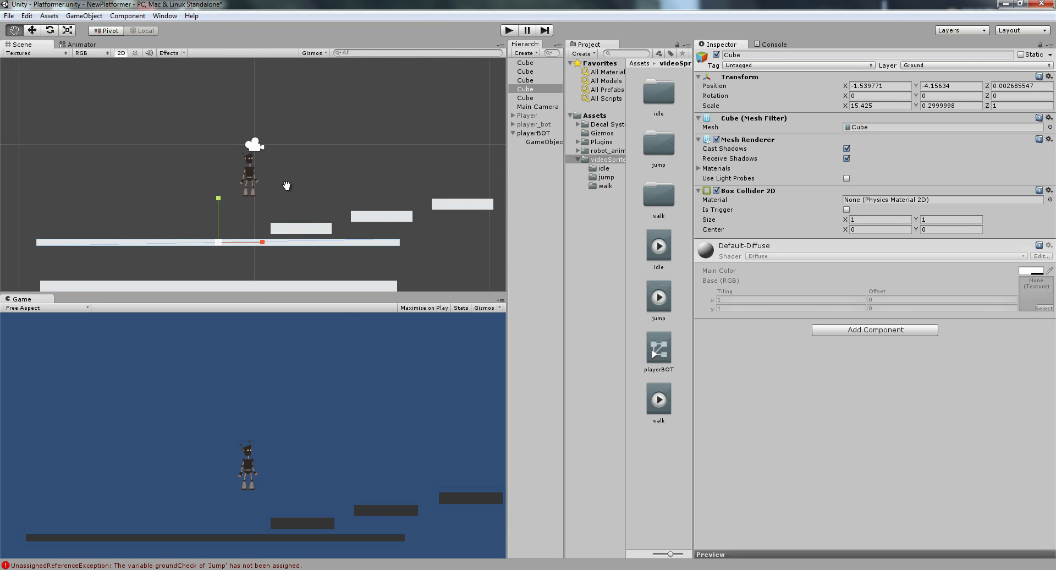
{"action": "scroll", "coordinate": [262, 165], "scroll_direction": "up", "scroll_amount": 2}
{"action": "scroll", "coordinate": [262, 165], "scroll_direction": "up", "scroll_amount": 5}
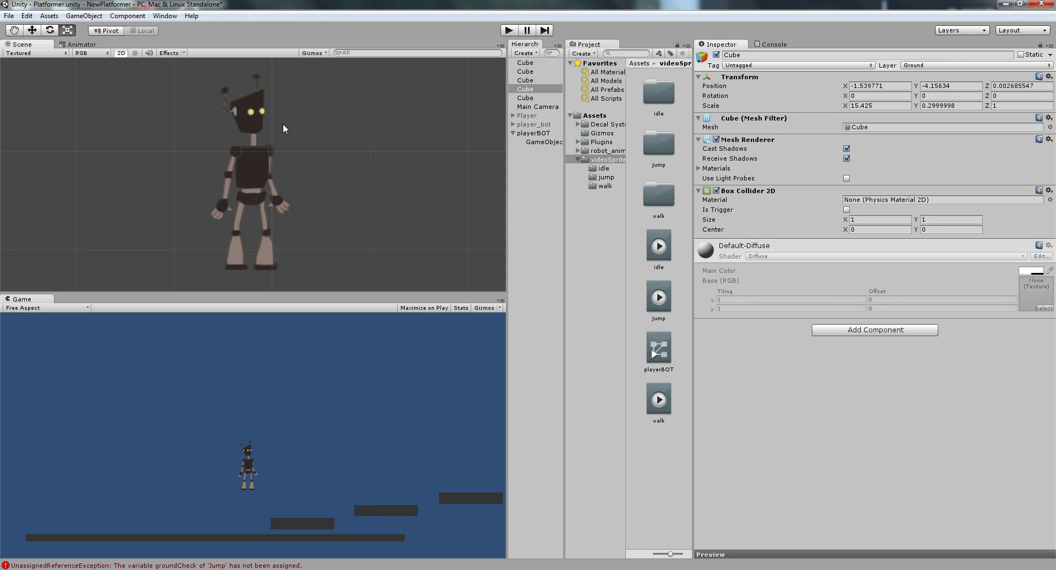
Run the game again and jump the robot from the ground up over the stepped platforms
{"action": "left_click", "coordinate": [509, 31]}
{"action": "key", "text": "Left"}
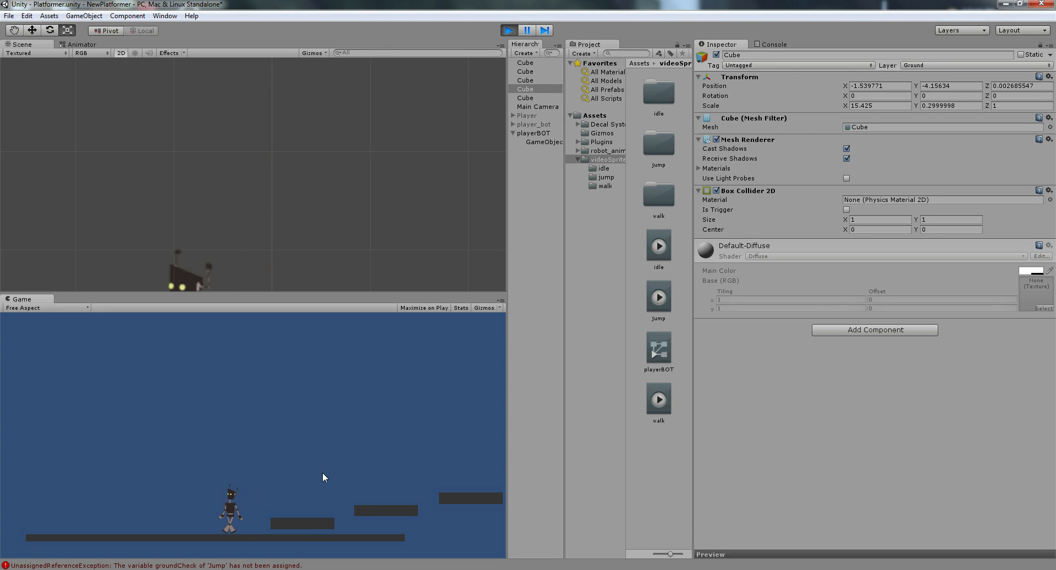
{"action": "key", "text": "Right"}
{"action": "key", "text": "space"}
{"action": "key", "text": "Right"}
{"action": "key", "text": "space"}
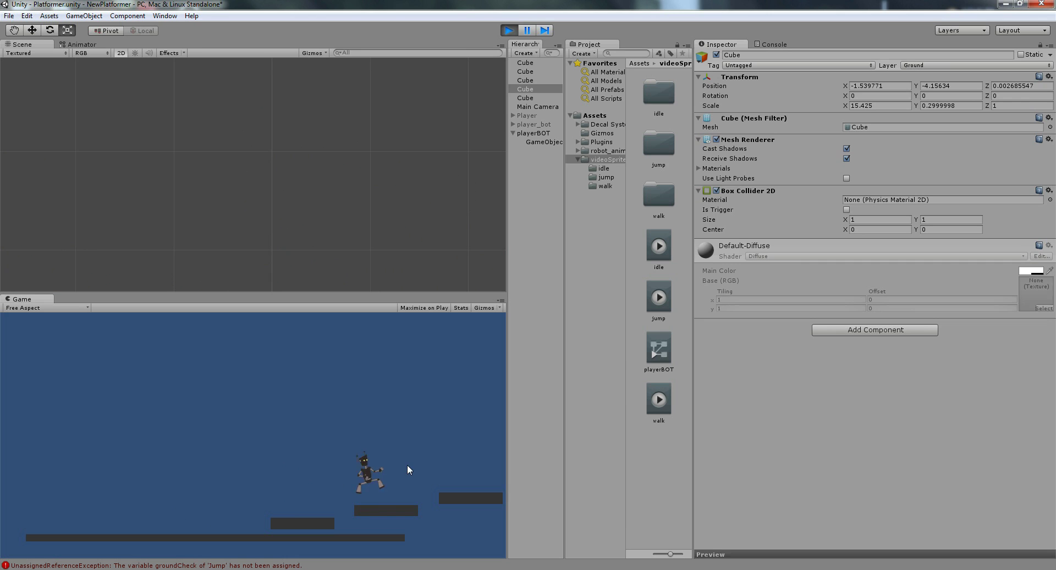
{"action": "key", "text": "space"}
Jump the robot back down the platforms and walk it both ways along the ground
{"action": "key", "text": "Left"}
{"action": "key", "text": "space"}
{"action": "key", "text": "Left"}
{"action": "key", "text": "space"}
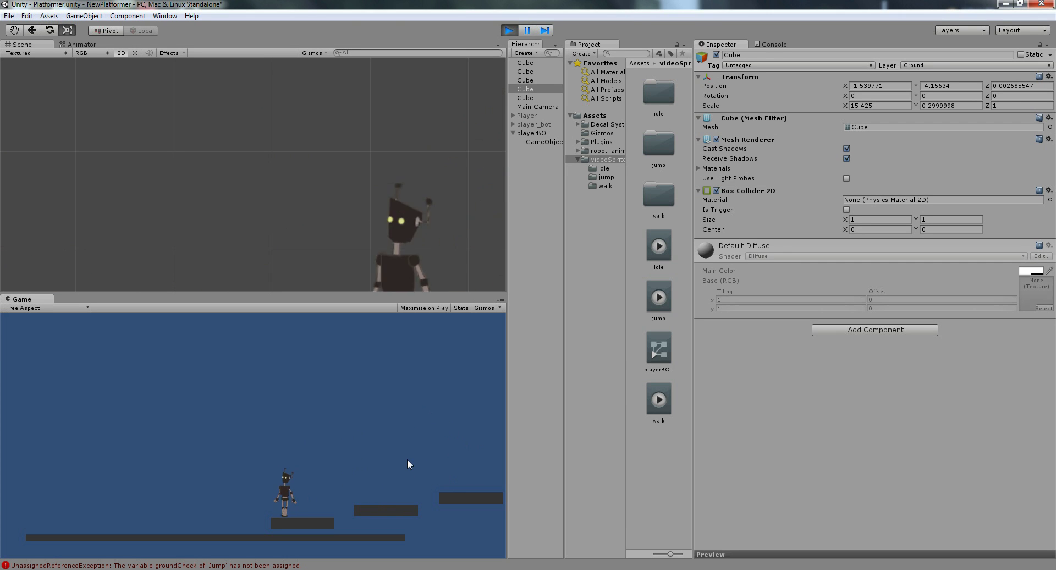
{"action": "key", "text": "Left"}
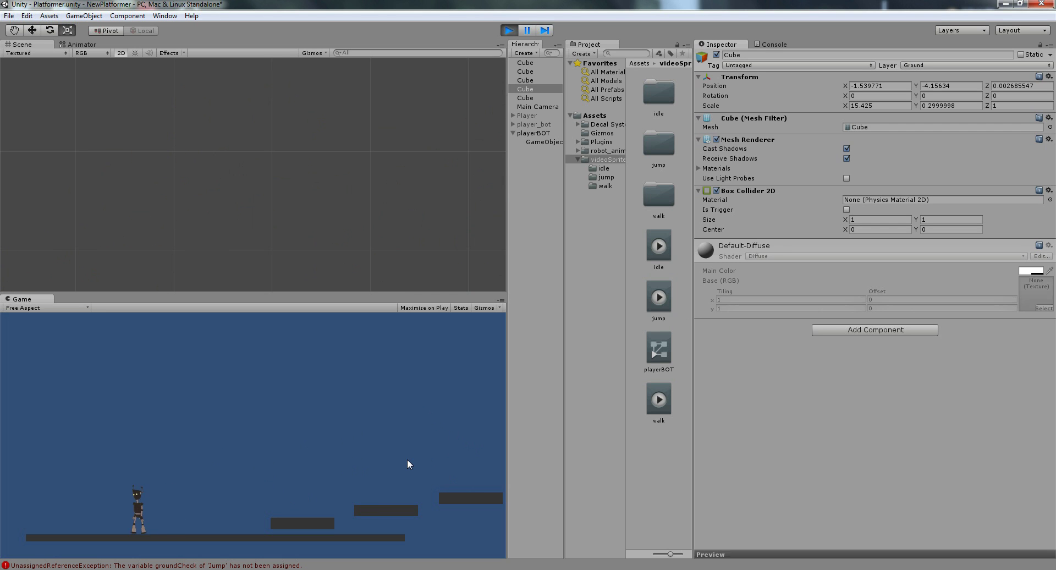
{"action": "key", "text": "Right"}
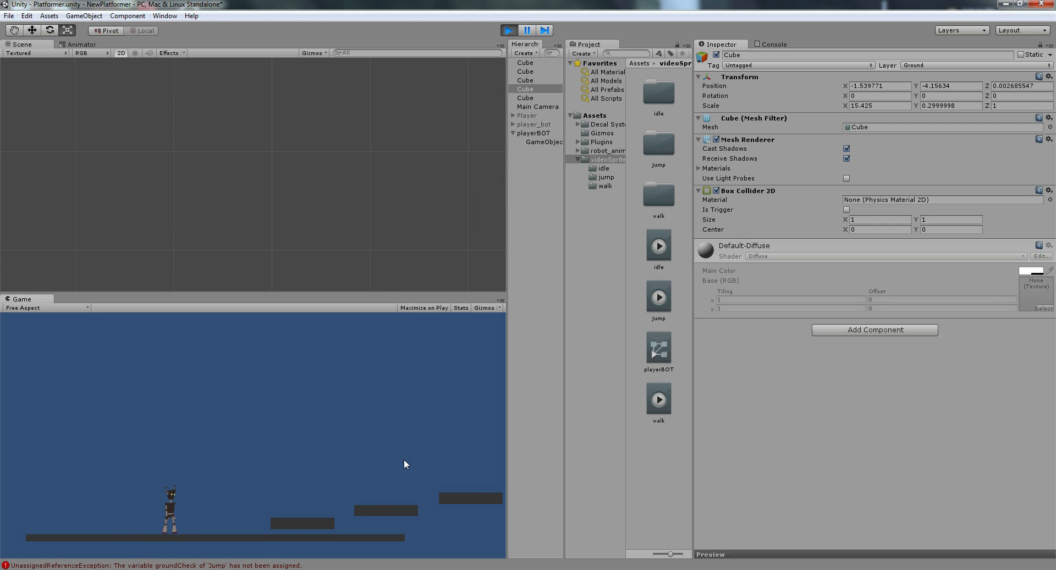